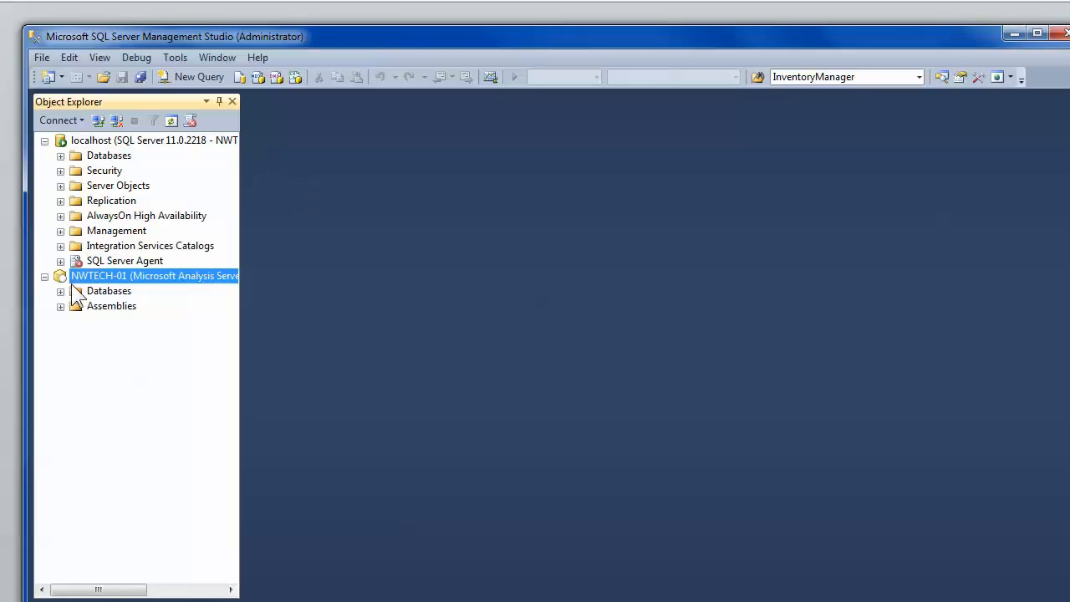
Expand the Analysis Services databases, open a new MDX query and set its database to Salescubes.
{"action": "left_click", "coordinate": [63, 292]}
{"action": "left_click", "coordinate": [44, 140]}
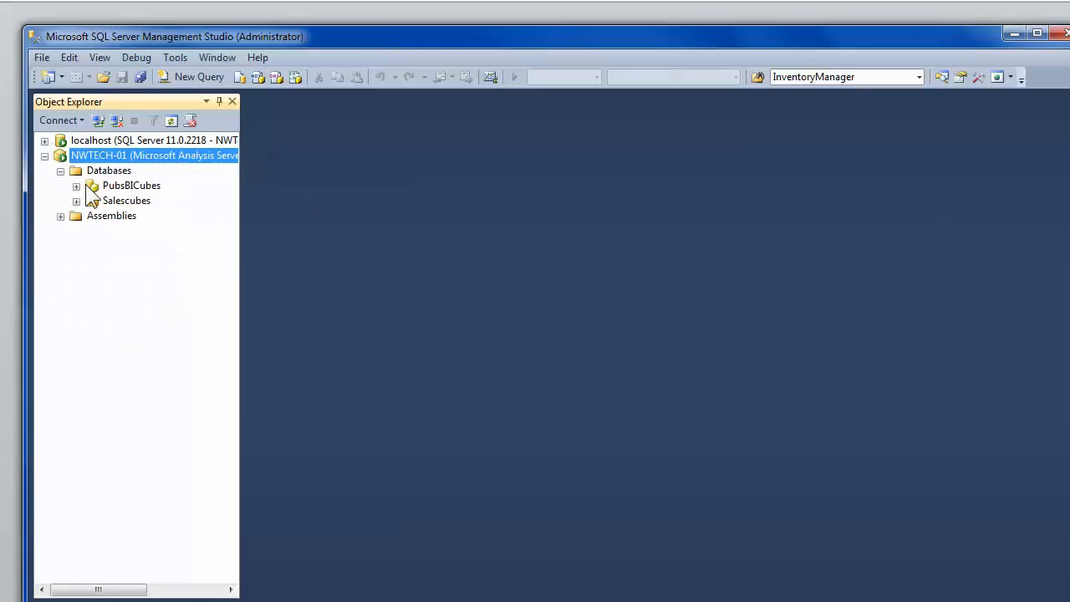
{"action": "left_click", "coordinate": [198, 77]}
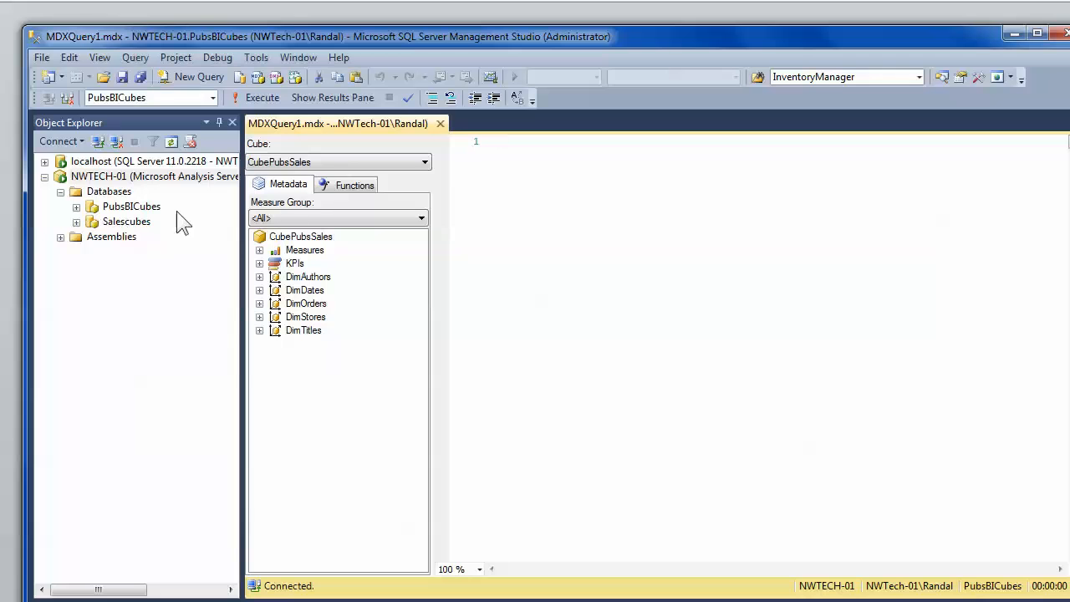
{"action": "left_click", "coordinate": [332, 158]}
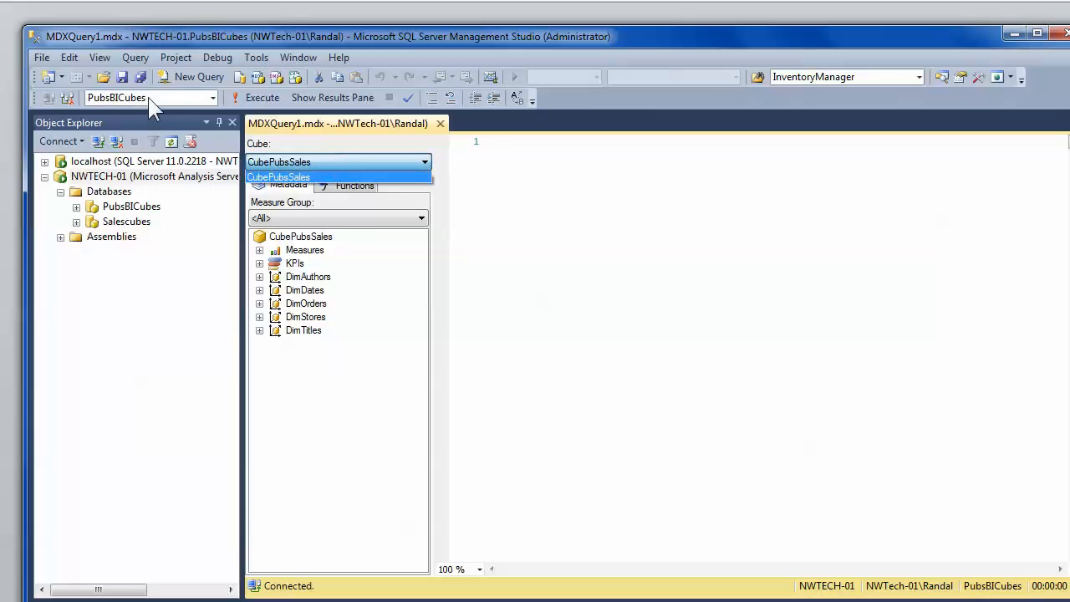
{"action": "left_click", "coordinate": [213, 99]}
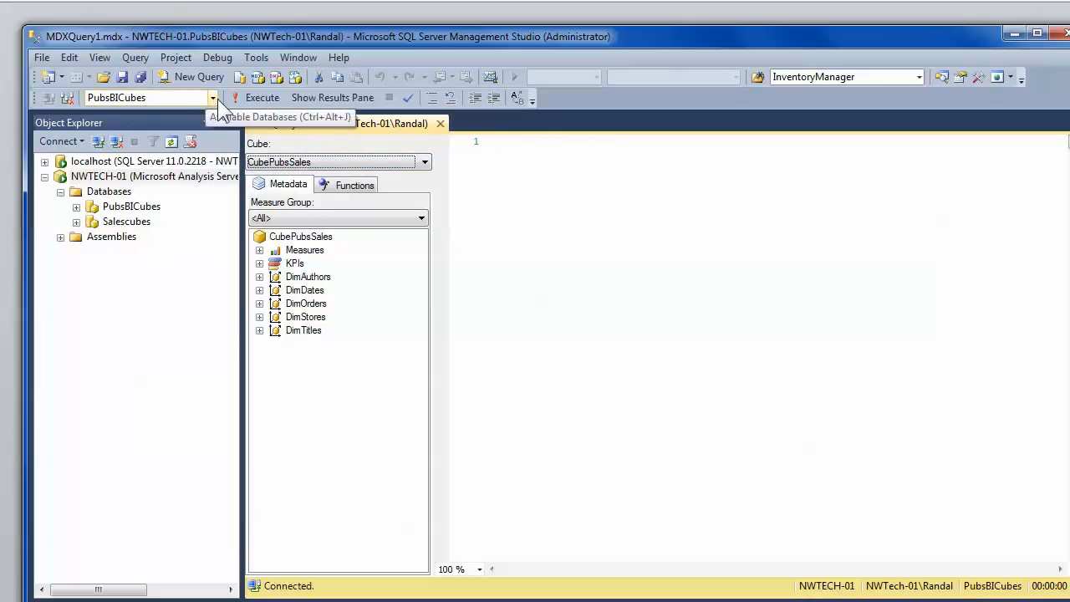
{"action": "left_click", "coordinate": [214, 99]}
{"action": "left_click", "coordinate": [151, 124]}
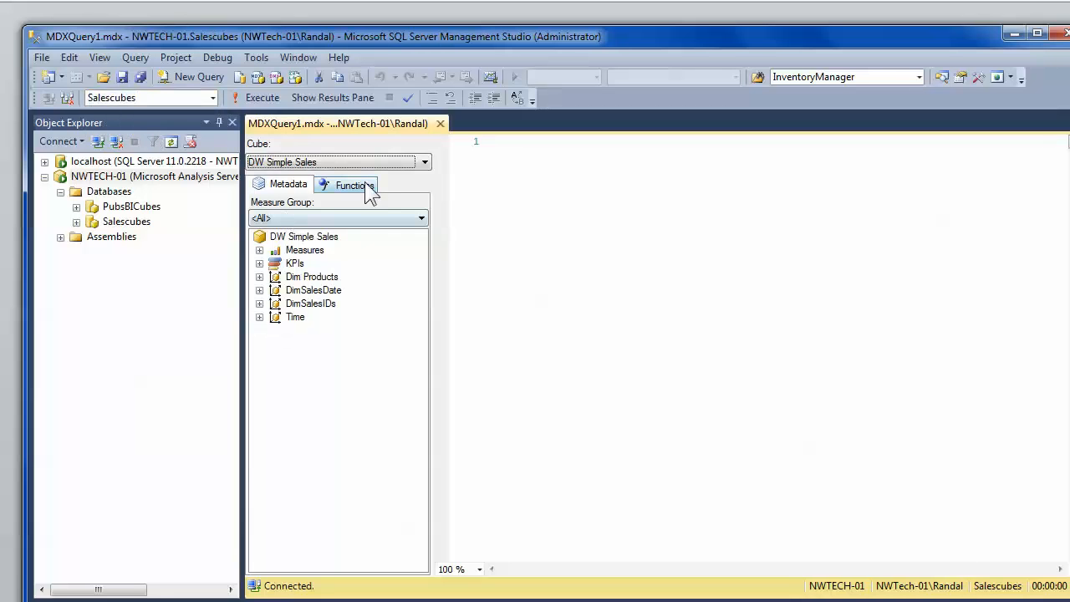
Write the MDX query skeleton on four lines: Select, On Columns, with a trailing comma, On Rows, and From.
{"action": "scroll", "coordinate": [501, 280], "scroll_direction": "up", "scroll_amount": 9}
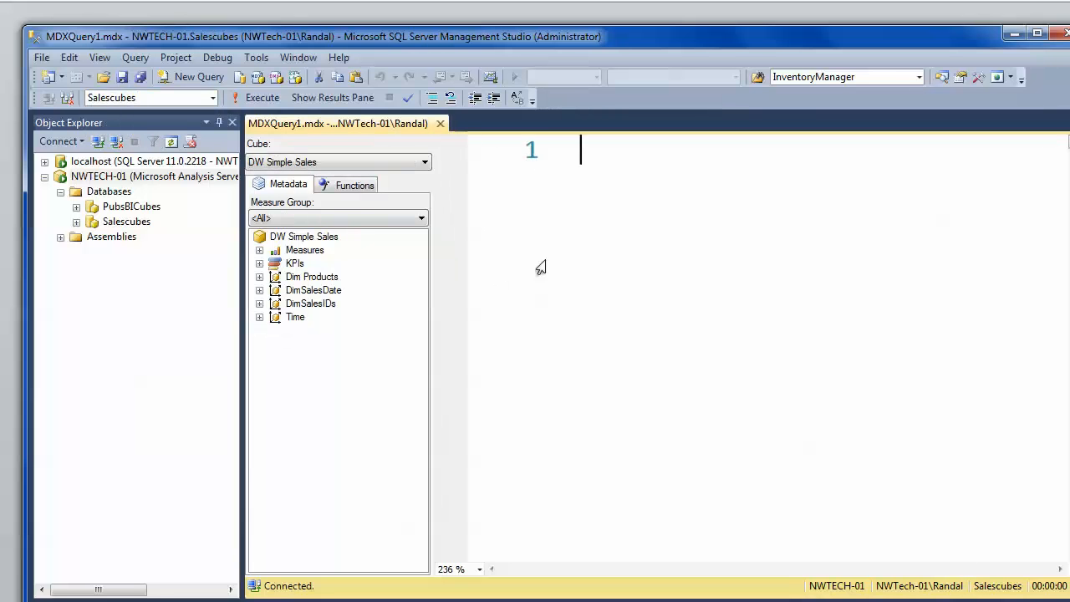
{"action": "type", "text": "Select"}
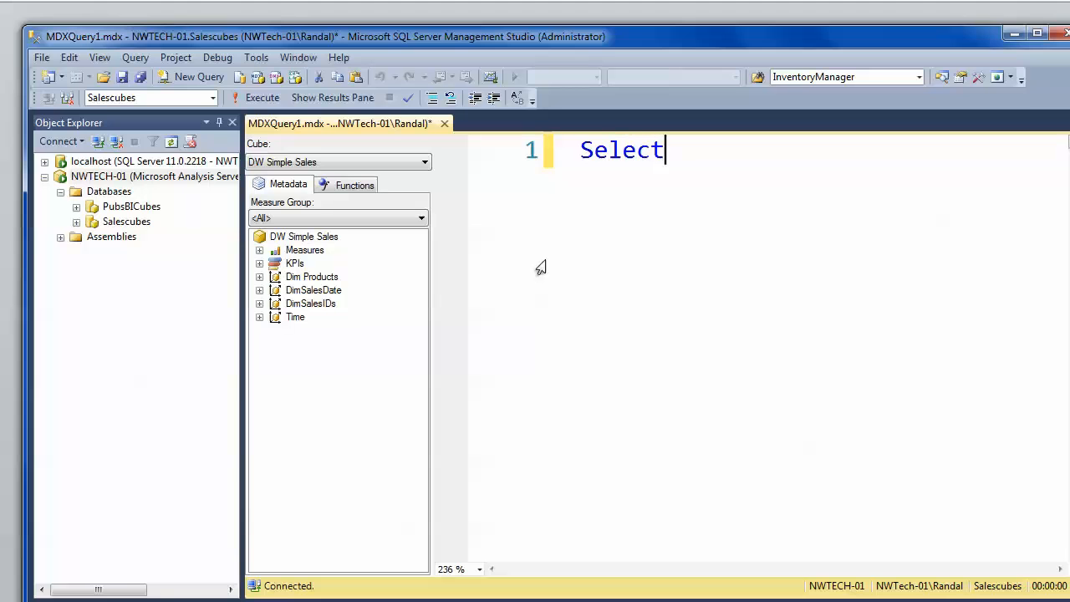
{"action": "key", "text": "Return"}
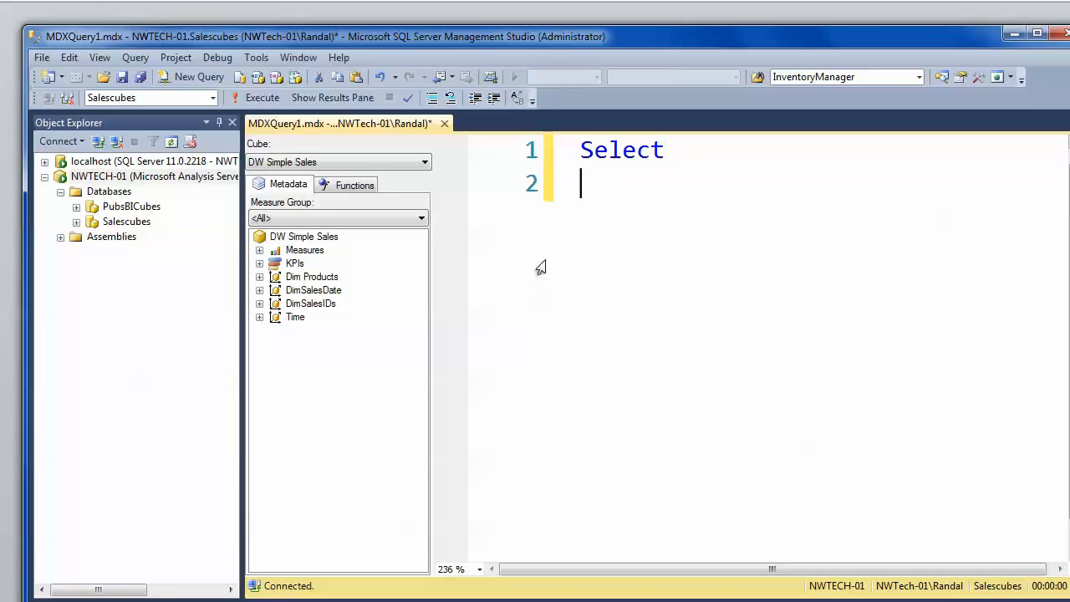
{"action": "type", "text": "On Co"}
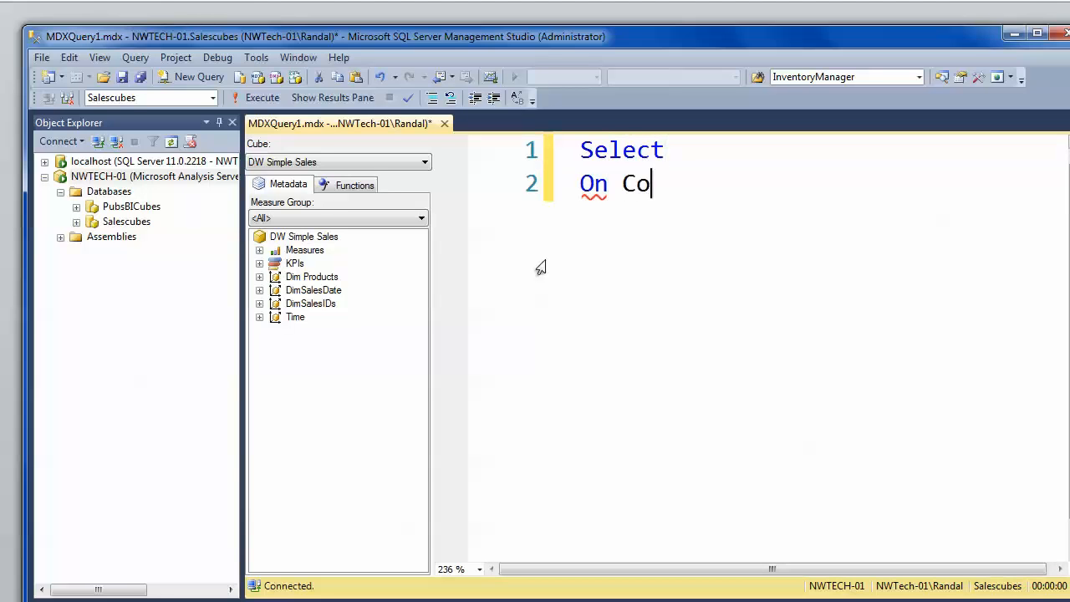
{"action": "type", "text": "lumns"}
{"action": "key", "text": "Return"}
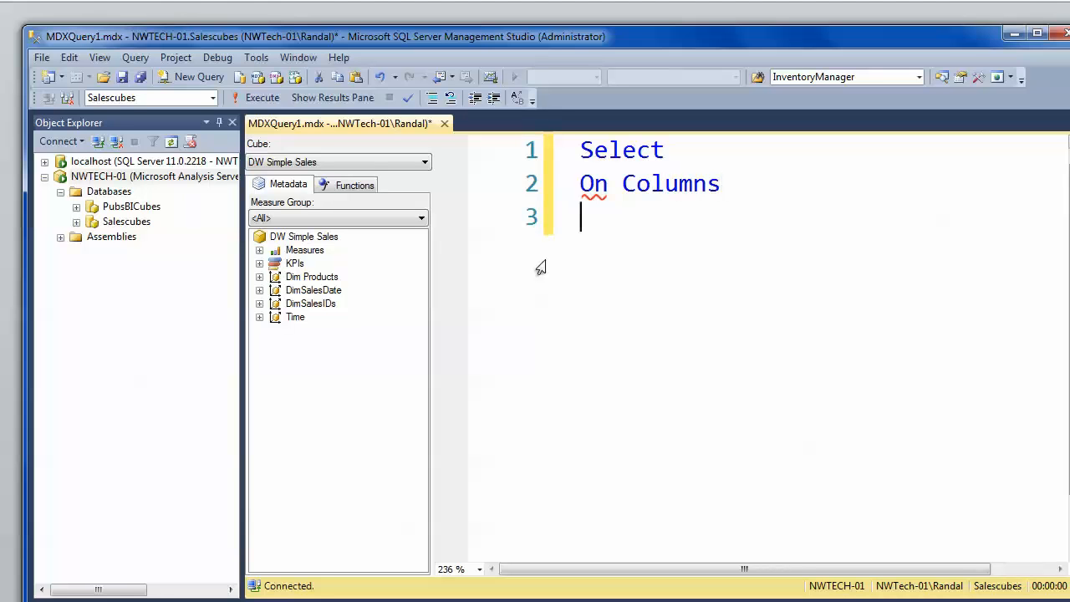
{"action": "type", "text": "On Rows"}
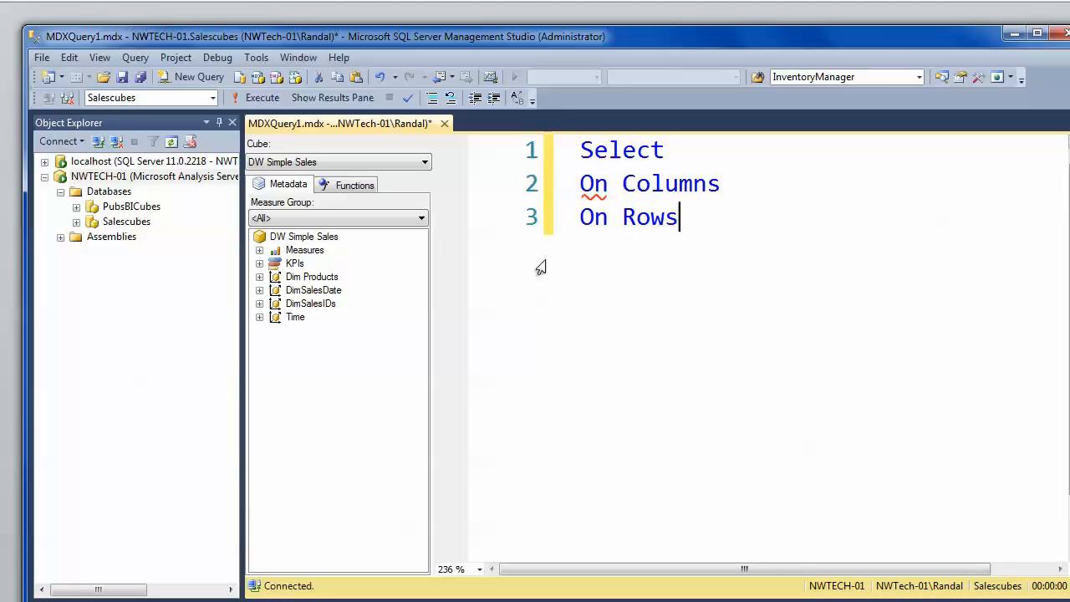
{"action": "key", "text": "Return"}
{"action": "type", "text": "F"}
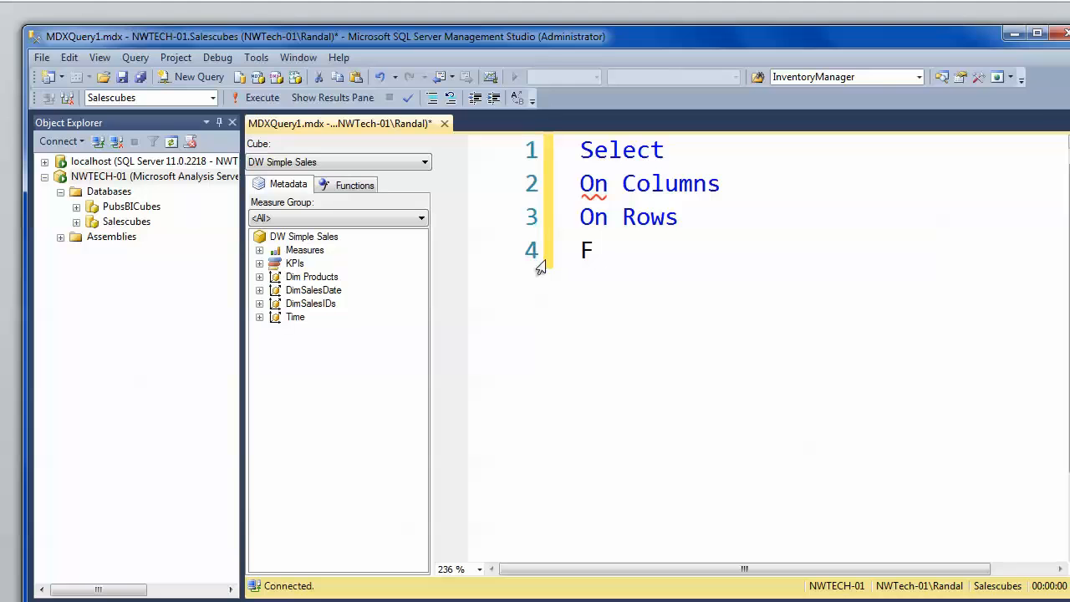
{"action": "type", "text": "rom"}
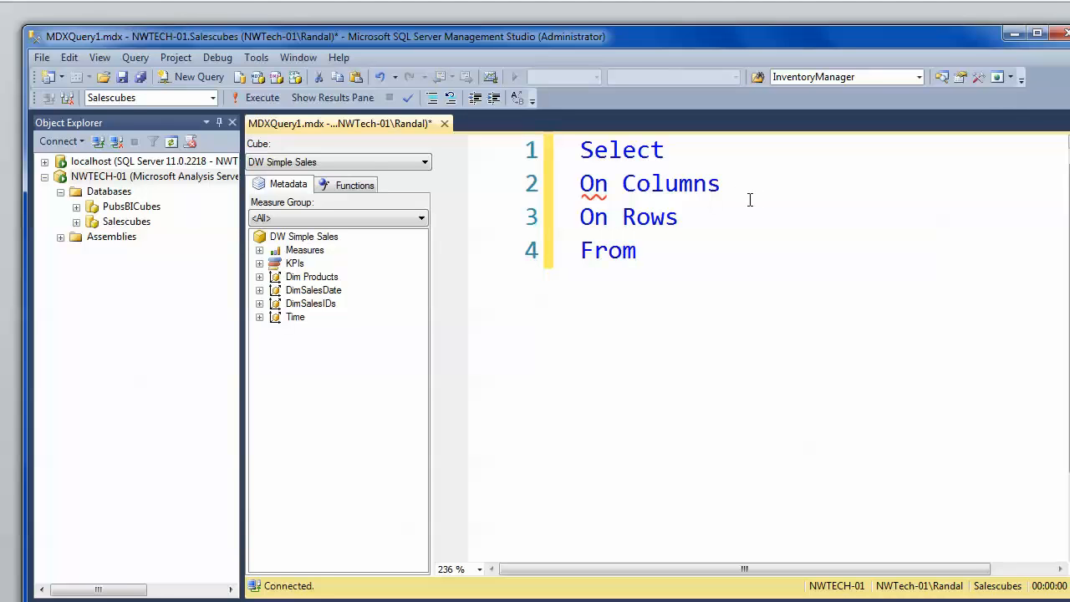
{"action": "type", "text": ","}
Insert the Sales Units measure from Fact Sales before On Columns, separated by a space.
{"action": "left_click", "coordinate": [259, 250]}
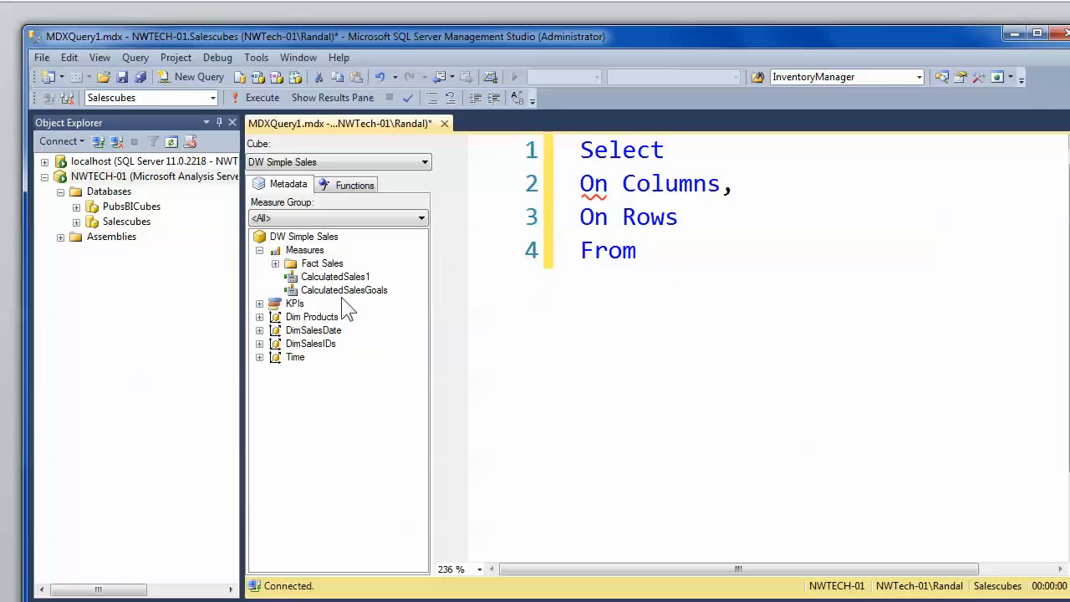
{"action": "left_click", "coordinate": [322, 277]}
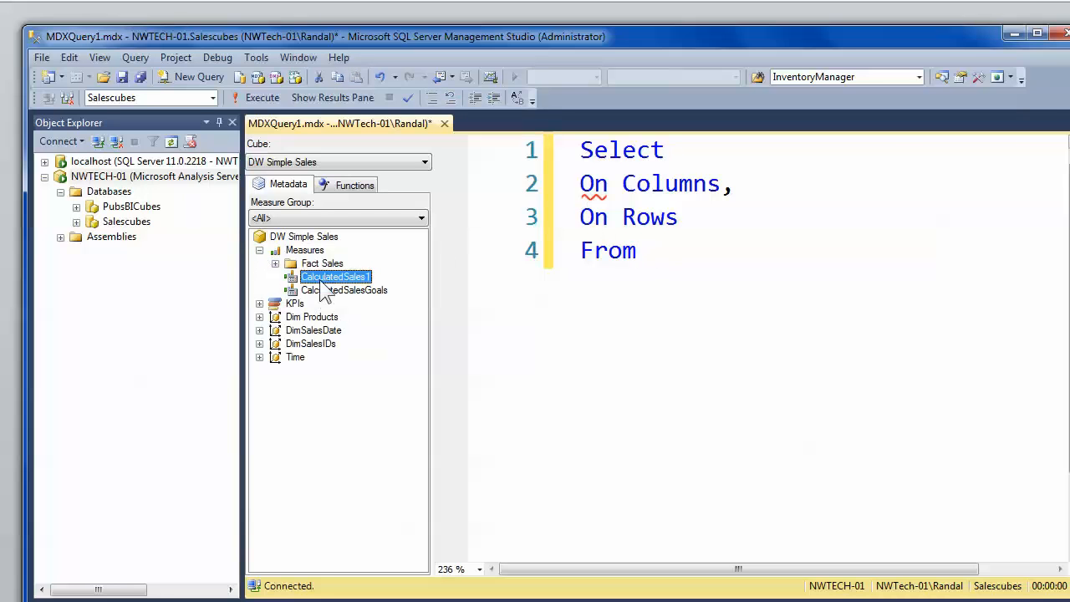
{"action": "left_click", "coordinate": [275, 263]}
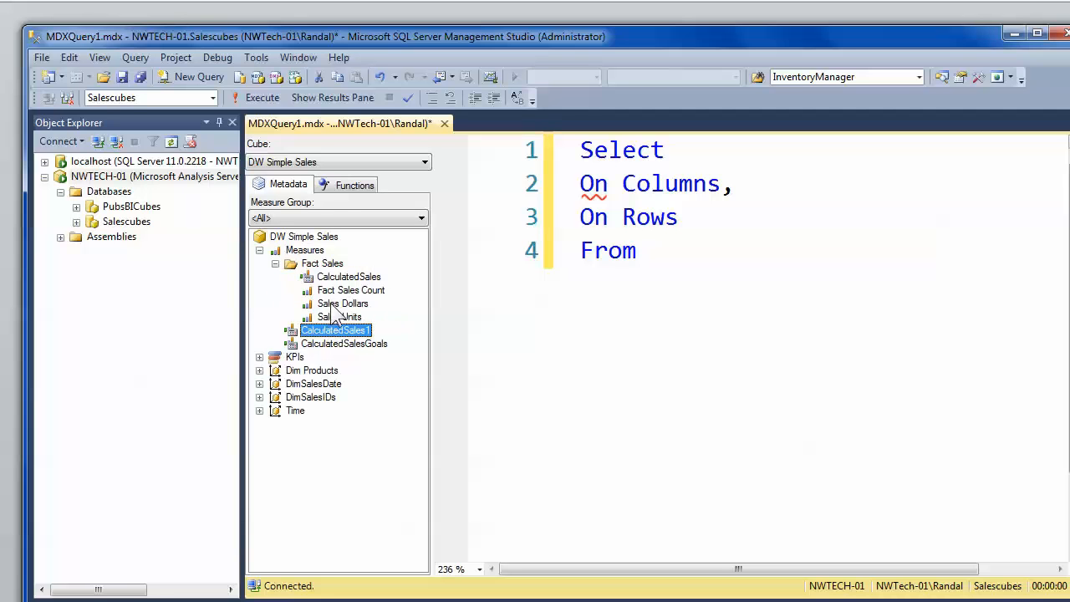
{"action": "left_click_drag", "start_coordinate": [336, 317], "coordinate": [585, 197]}
{"action": "left_click", "coordinate": [922, 186]}
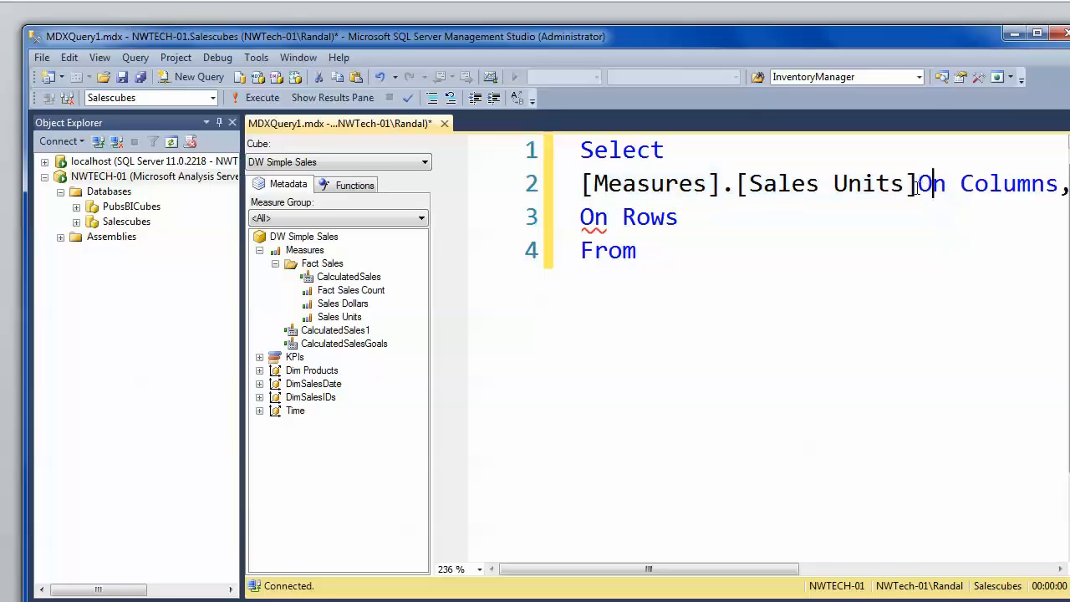
Insert the Product Id hierarchy of Dim Products before On Rows, separated by a space.
{"action": "left_click", "coordinate": [257, 370]}
{"action": "left_click", "coordinate": [259, 370]}
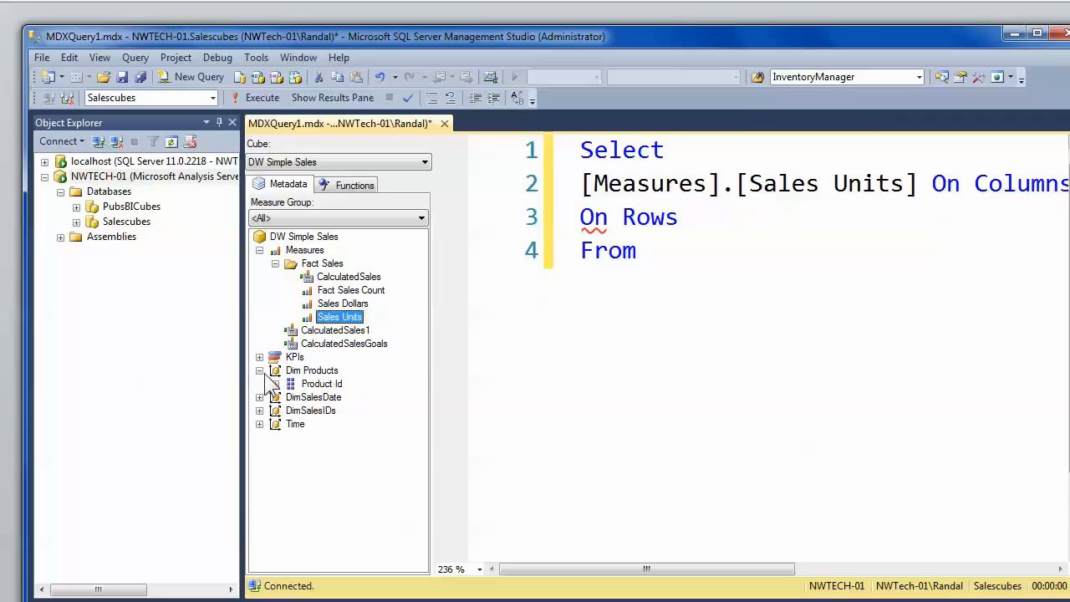
{"action": "left_click", "coordinate": [275, 384]}
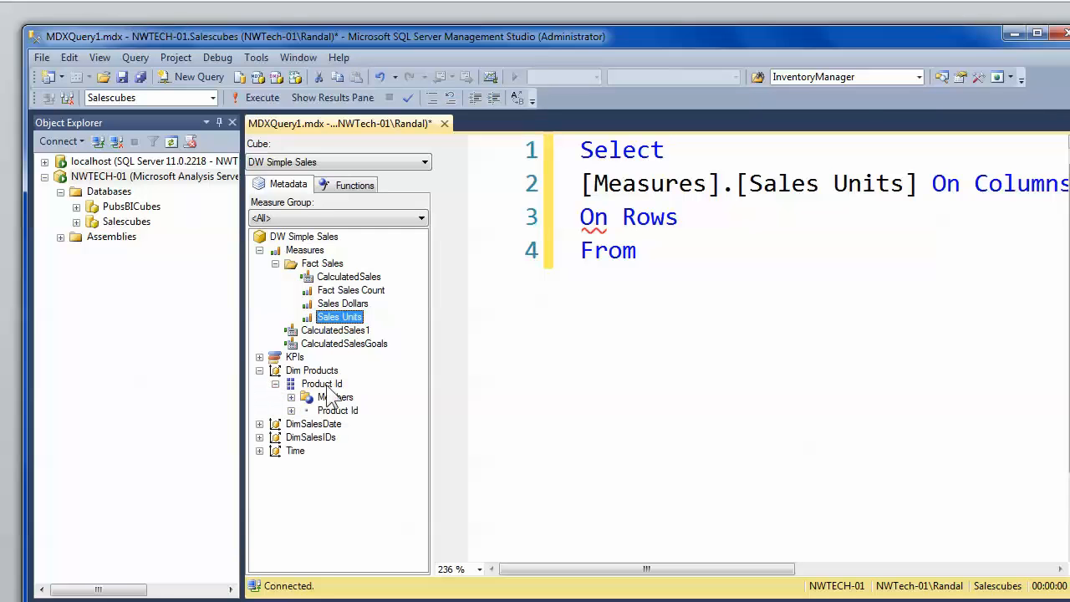
{"action": "left_click_drag", "start_coordinate": [321, 384], "coordinate": [590, 230]}
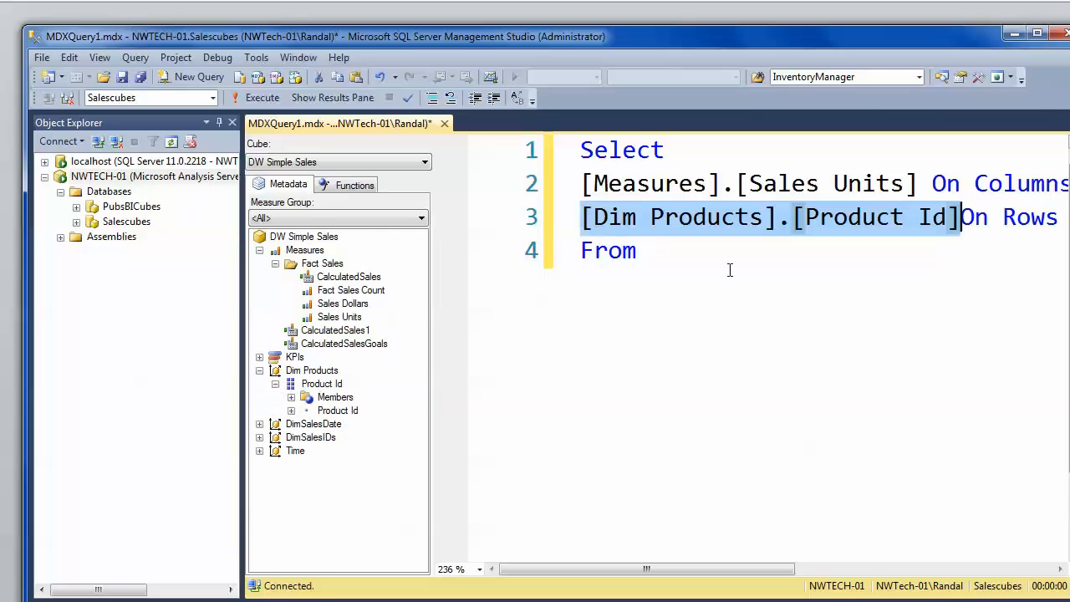
{"action": "left_click", "coordinate": [953, 231]}
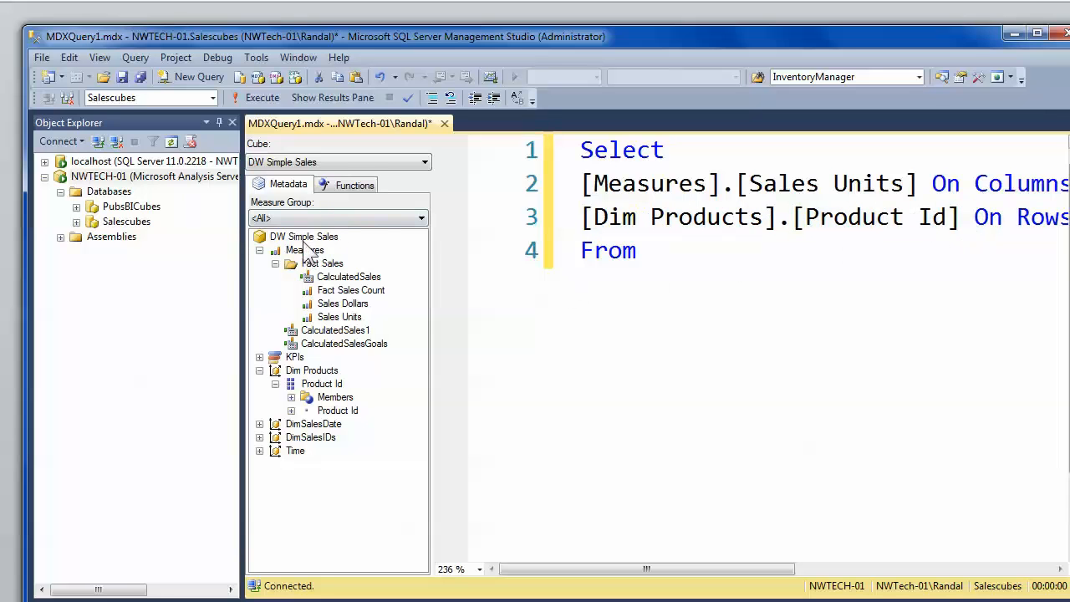
Complete the From clause with the DW Simple Sales cube and execute the whole query.
{"action": "left_click_drag", "start_coordinate": [303, 240], "coordinate": [658, 253]}
{"action": "left_click", "coordinate": [639, 258]}
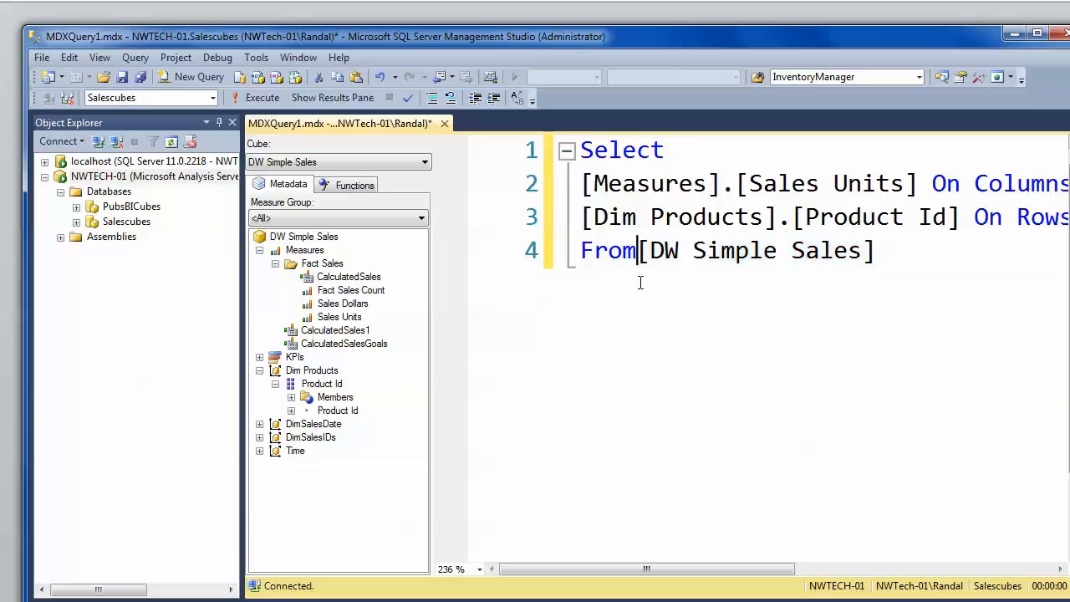
{"action": "left_click_drag", "start_coordinate": [916, 252], "coordinate": [540, 166]}
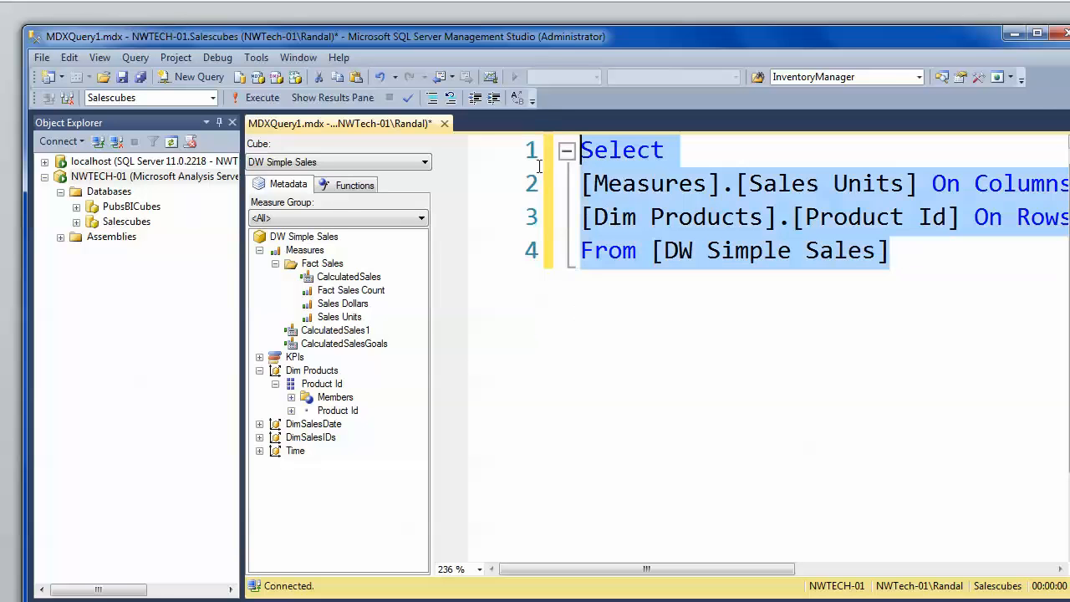
{"action": "scroll", "coordinate": [671, 323], "scroll_direction": "down", "scroll_amount": 4}
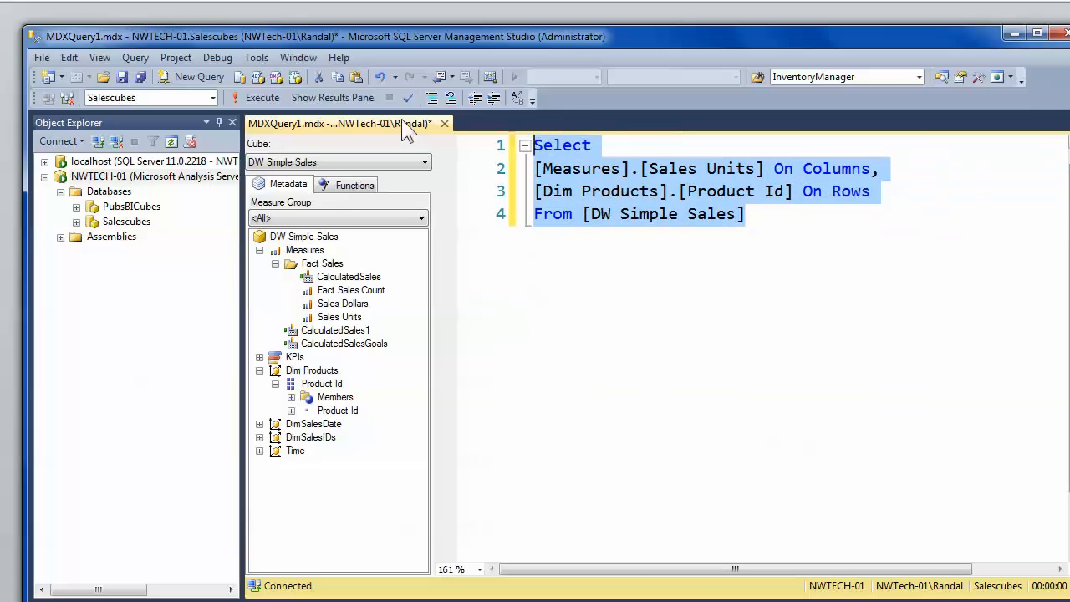
{"action": "left_click", "coordinate": [261, 97]}
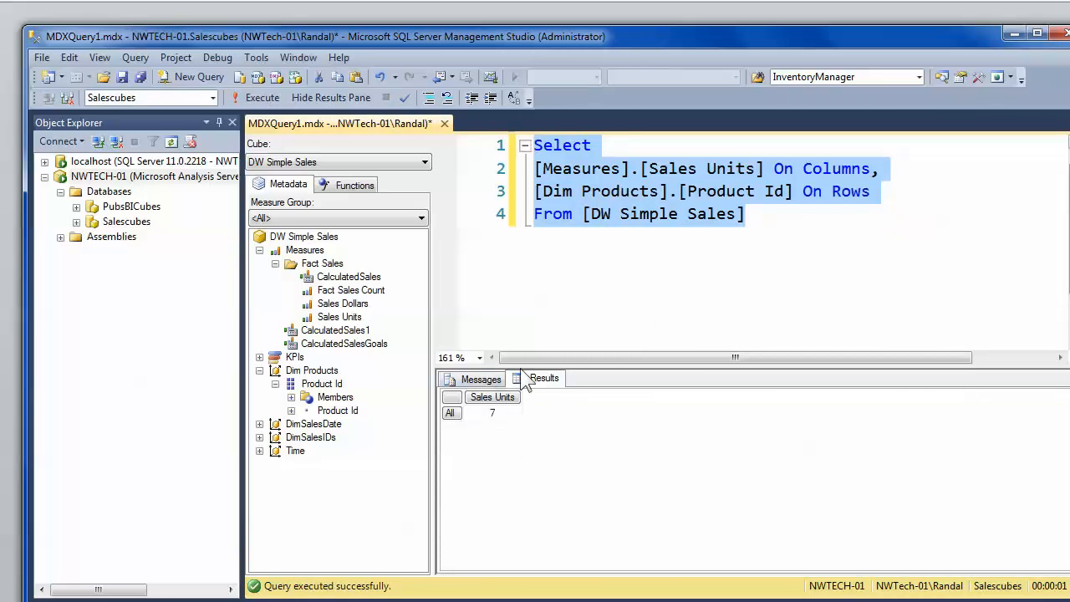
Append .AllMembers to [Dim Products].[Product Id] on the rows axis of the query.
{"action": "left_click", "coordinate": [790, 196]}
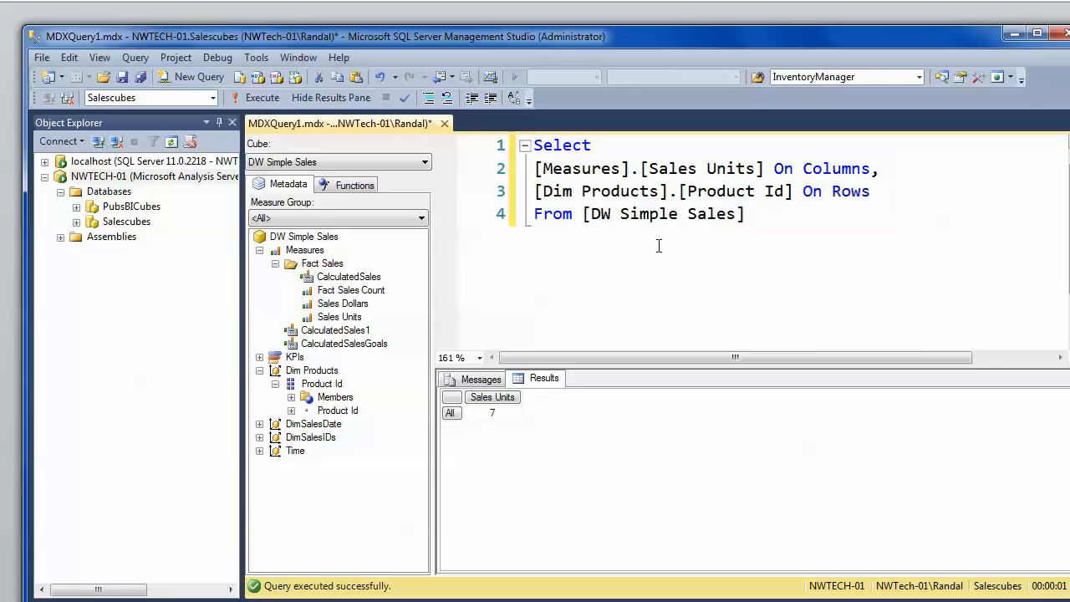
{"action": "type", "text": ".AllM"}
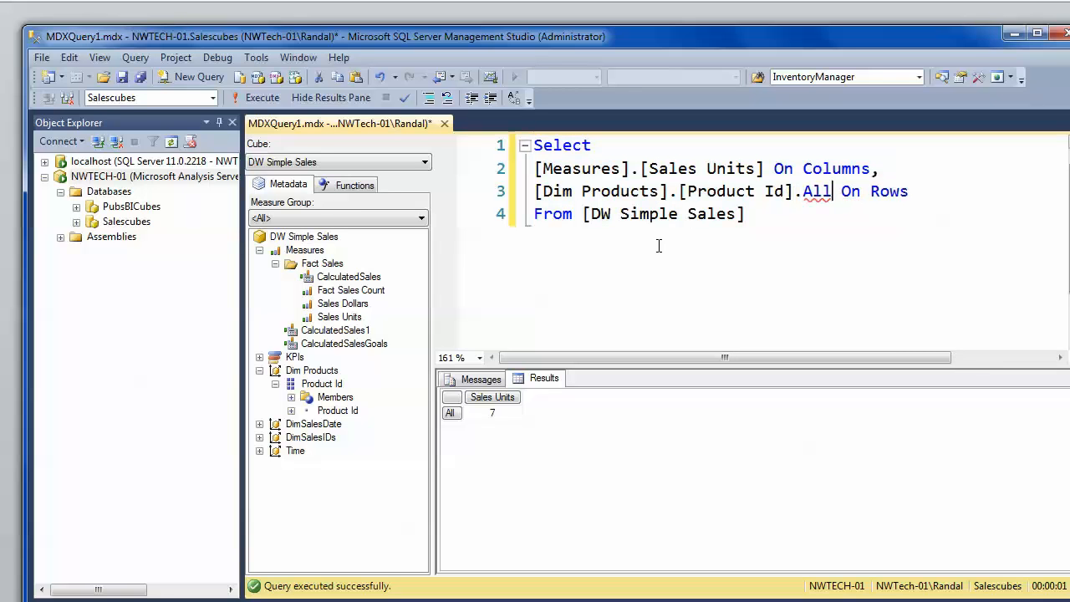
{"action": "type", "text": "emebe"}
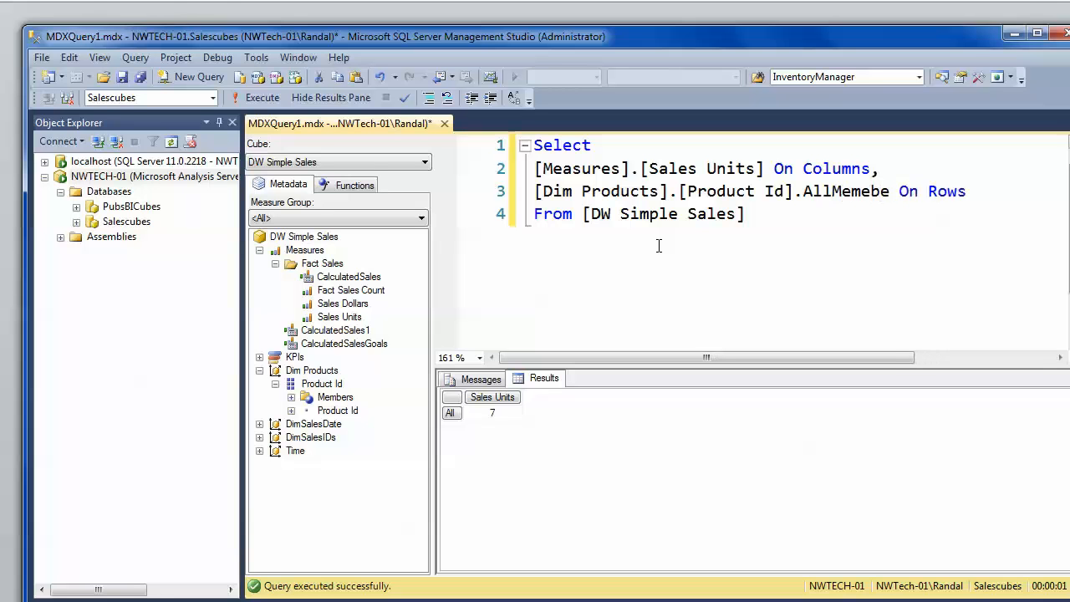
{"action": "type", "text": "rs"}
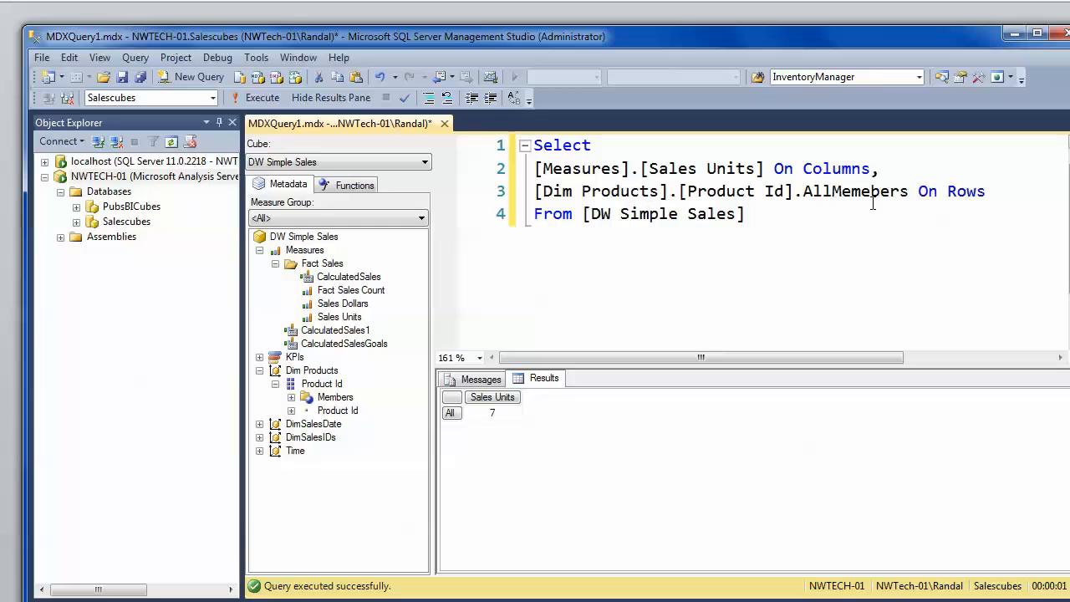
{"action": "key", "text": "Delete"}
{"action": "left_click", "coordinate": [769, 273]}
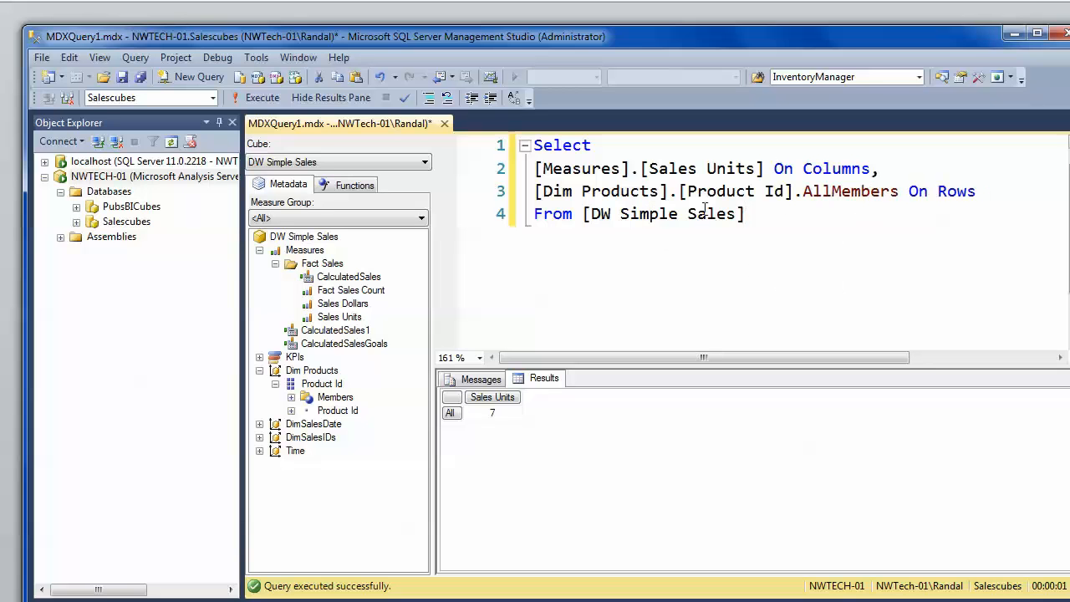
Select the whole modified query and execute it again.
{"action": "key", "text": "ctrl+a"}
{"action": "left_click", "coordinate": [256, 97]}
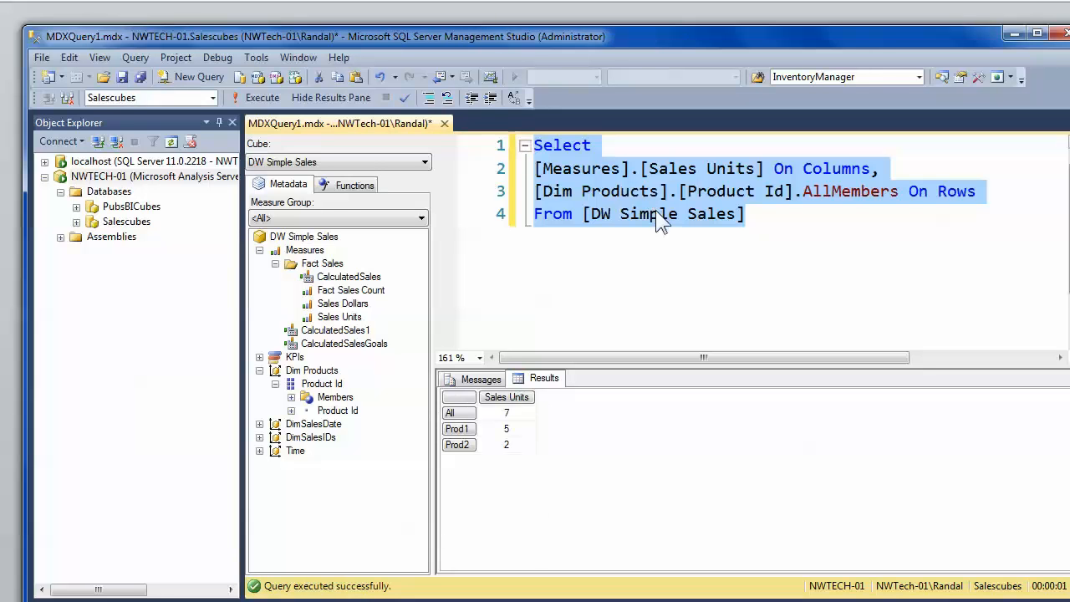
{"action": "left_click_drag", "start_coordinate": [763, 212], "coordinate": [460, 152]}
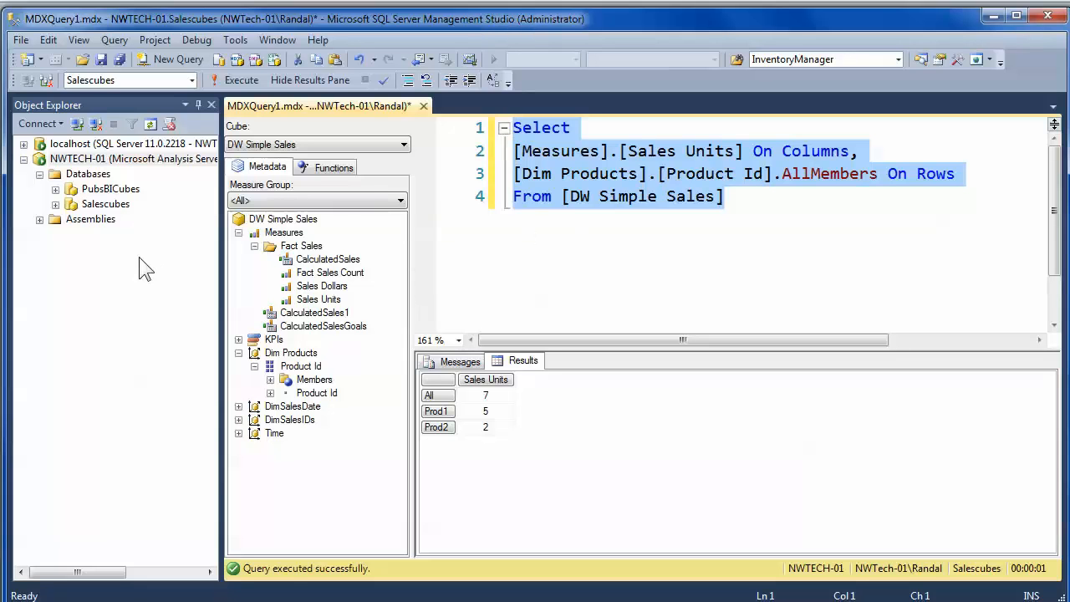
Expand the Cubes of the Salescubes database and open the DW Simple Sales cube for browsing.
{"action": "left_click", "coordinate": [54, 204]}
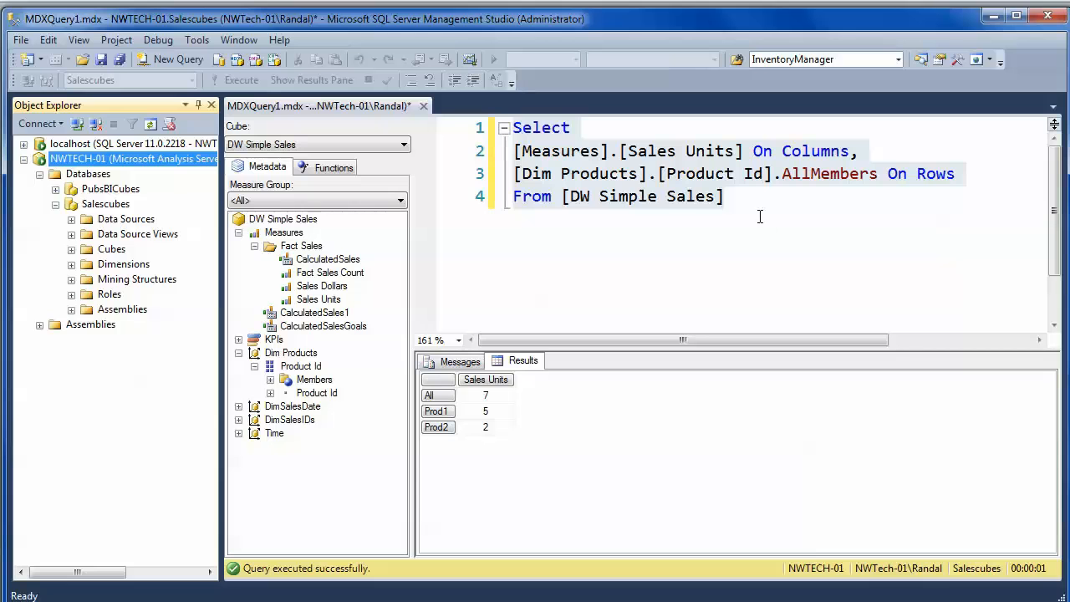
{"action": "left_click", "coordinate": [71, 249]}
{"action": "left_click", "coordinate": [138, 263]}
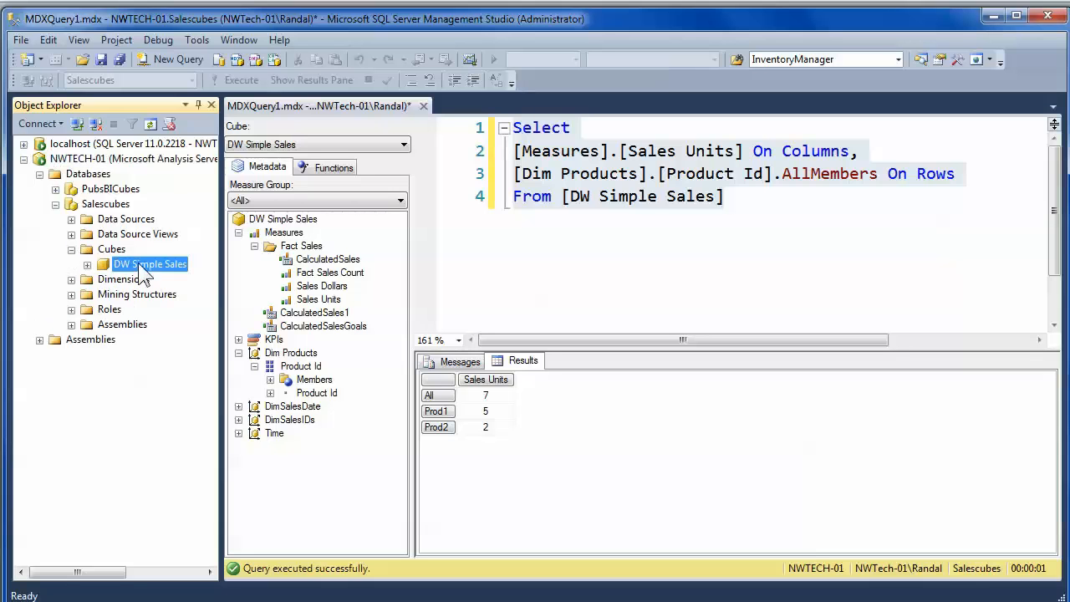
{"action": "right_click", "coordinate": [138, 263]}
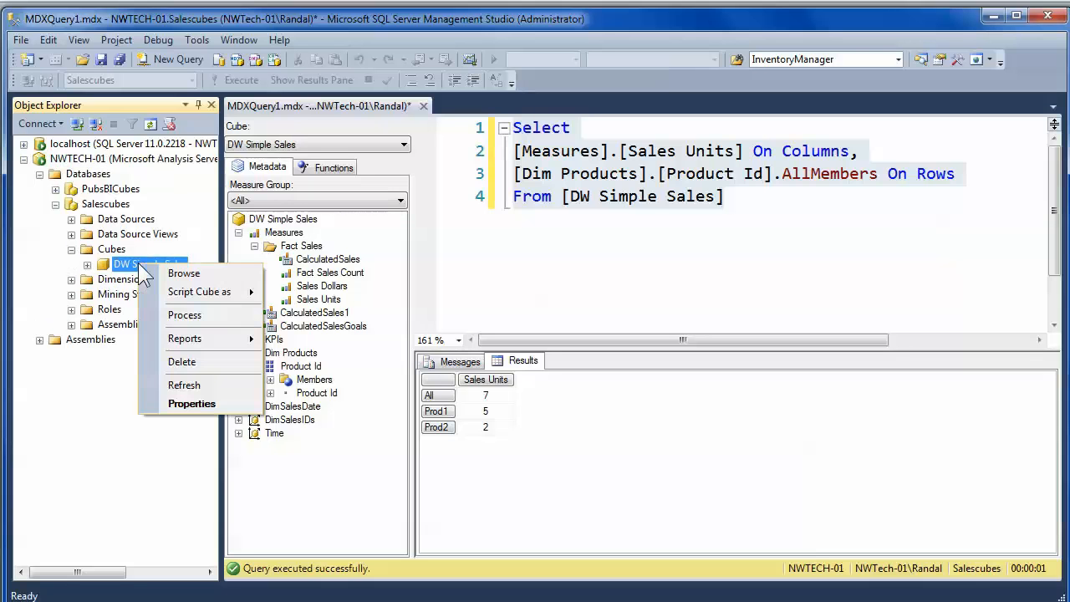
{"action": "left_click", "coordinate": [201, 275]}
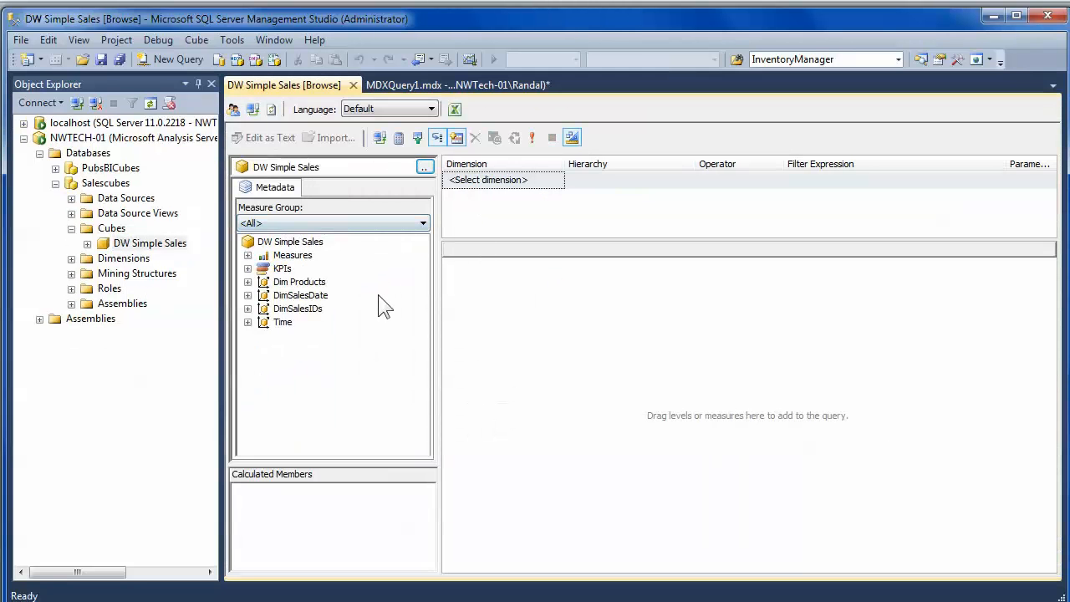
Add the Sales Dollars and Sales Units measures from Fact Sales to the cube browser's query.
{"action": "left_click", "coordinate": [248, 254]}
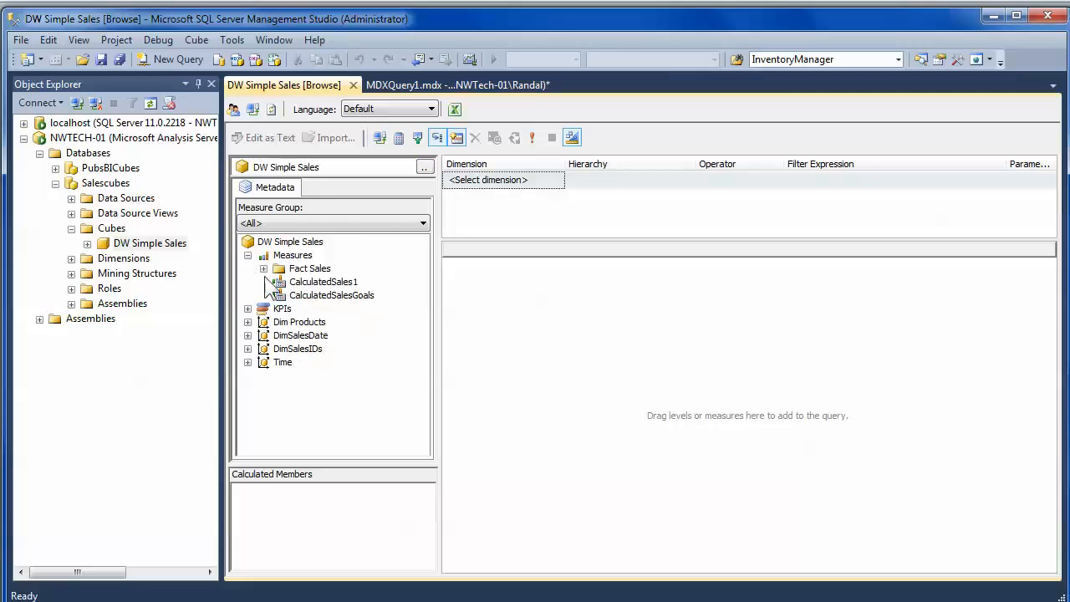
{"action": "left_click", "coordinate": [263, 269]}
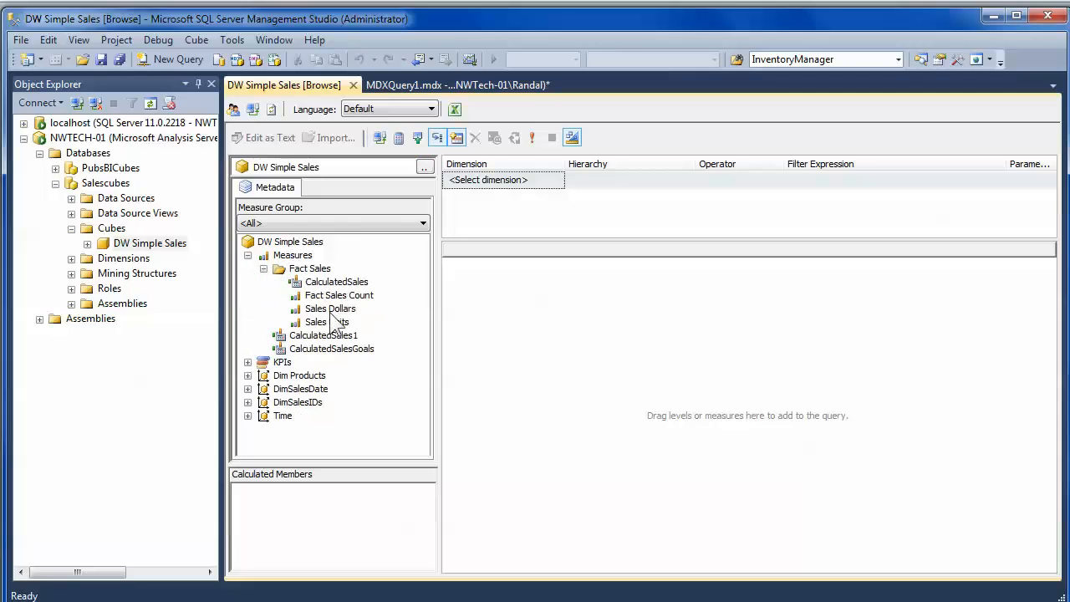
{"action": "left_click_drag", "start_coordinate": [324, 323], "coordinate": [543, 297]}
{"action": "left_click_drag", "start_coordinate": [326, 322], "coordinate": [531, 286]}
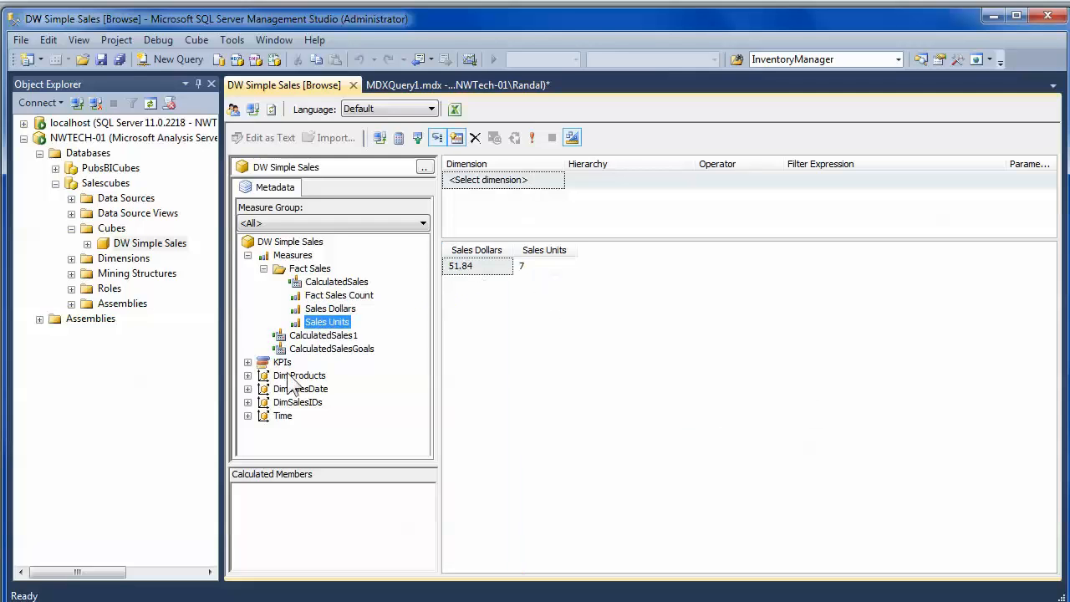
Break the measures down by the Product Id hierarchy of Dim Products and widen the Product Id column.
{"action": "left_click", "coordinate": [247, 376]}
{"action": "left_click", "coordinate": [263, 388]}
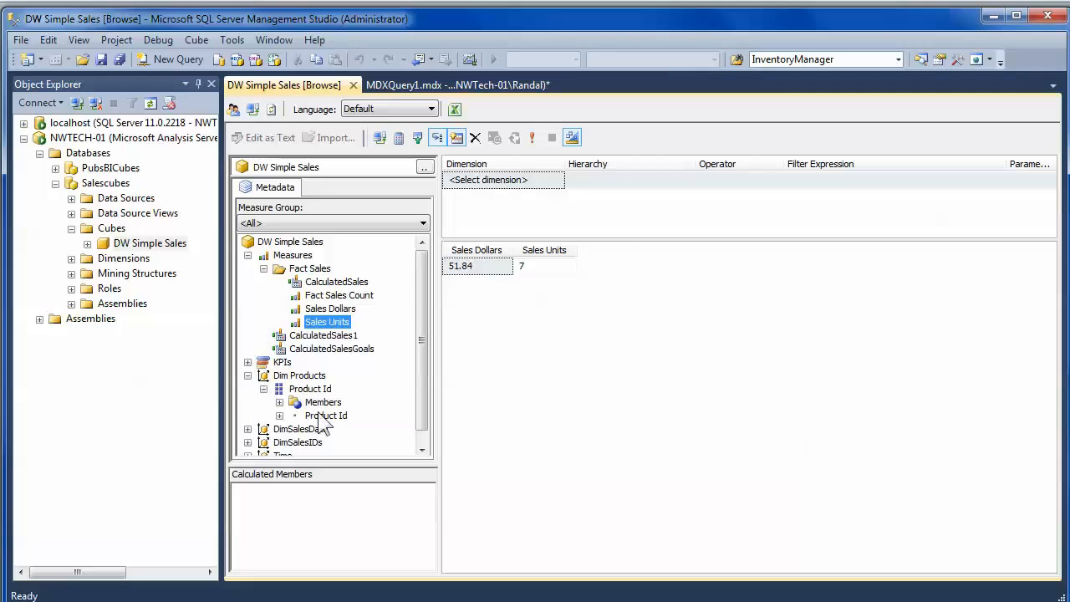
{"action": "left_click_drag", "start_coordinate": [310, 389], "coordinate": [477, 323]}
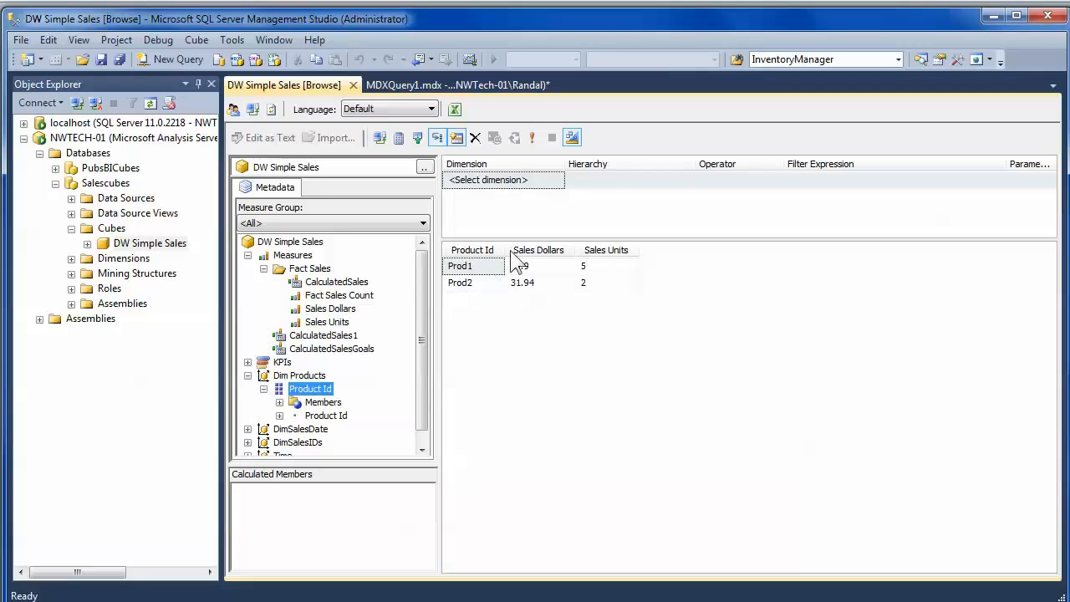
{"action": "left_click_drag", "start_coordinate": [505, 249], "coordinate": [537, 240]}
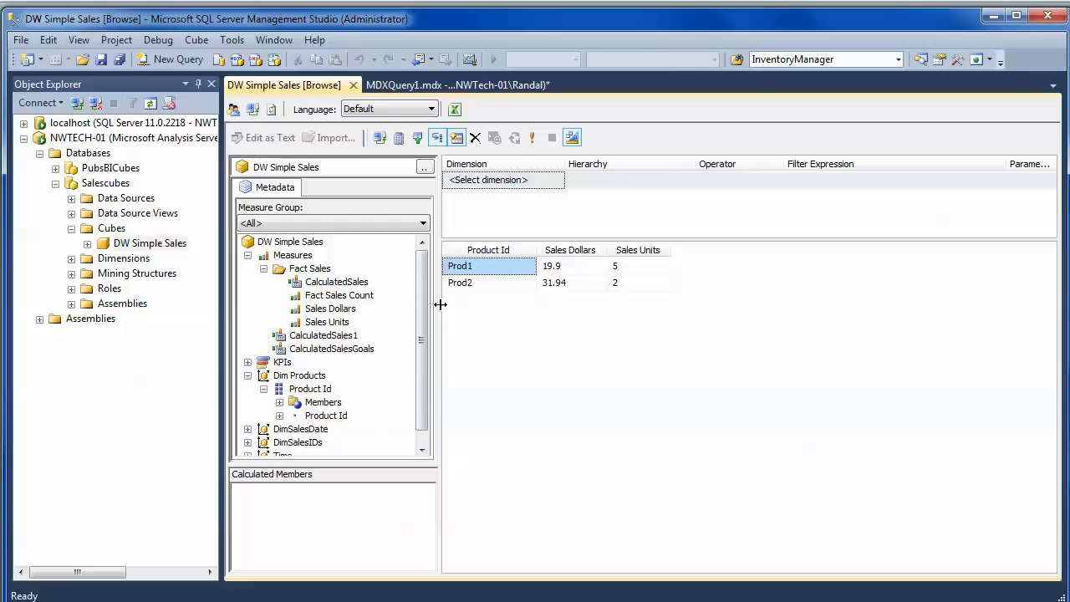
Add the Sales Id hierarchy of DimSalesIDs as the first column of the browser results.
{"action": "scroll", "coordinate": [420, 326], "scroll_direction": "down", "scroll_amount": 1}
{"action": "left_click", "coordinate": [639, 283]}
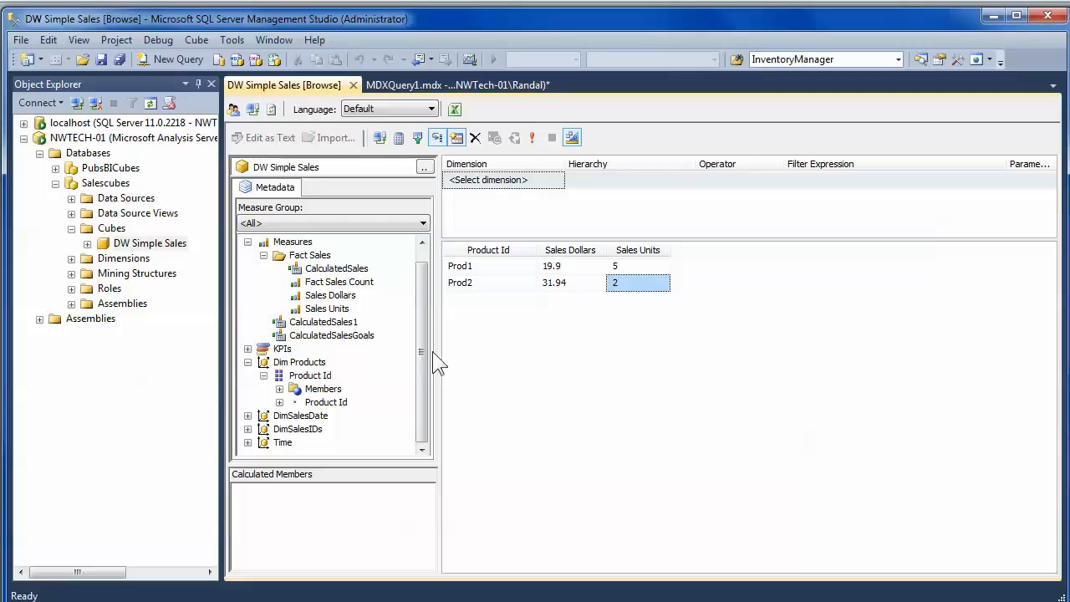
{"action": "left_click", "coordinate": [247, 429]}
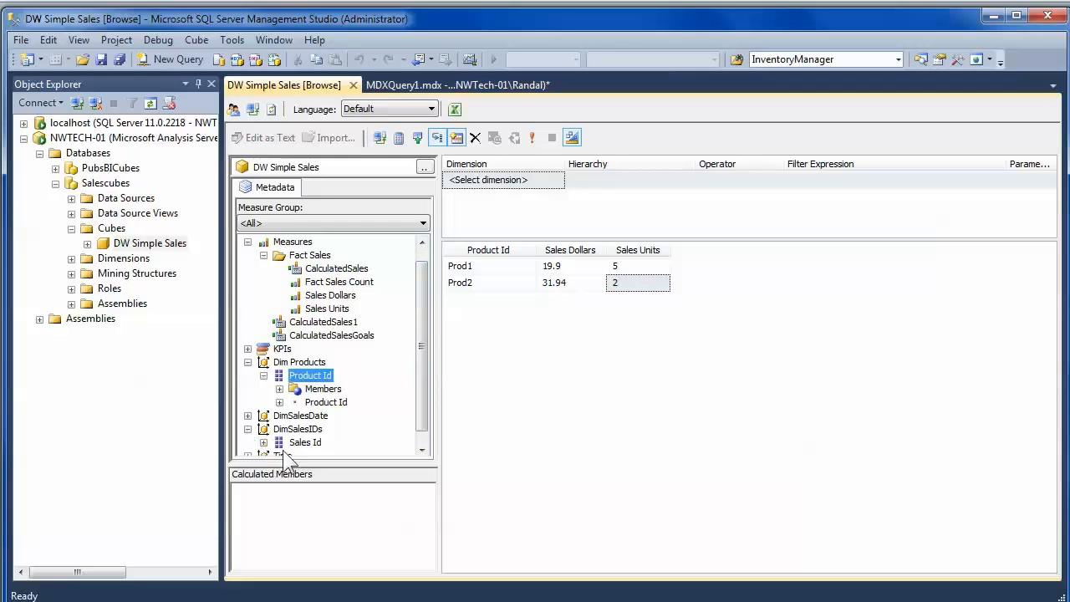
{"action": "left_click_drag", "start_coordinate": [303, 442], "coordinate": [448, 292]}
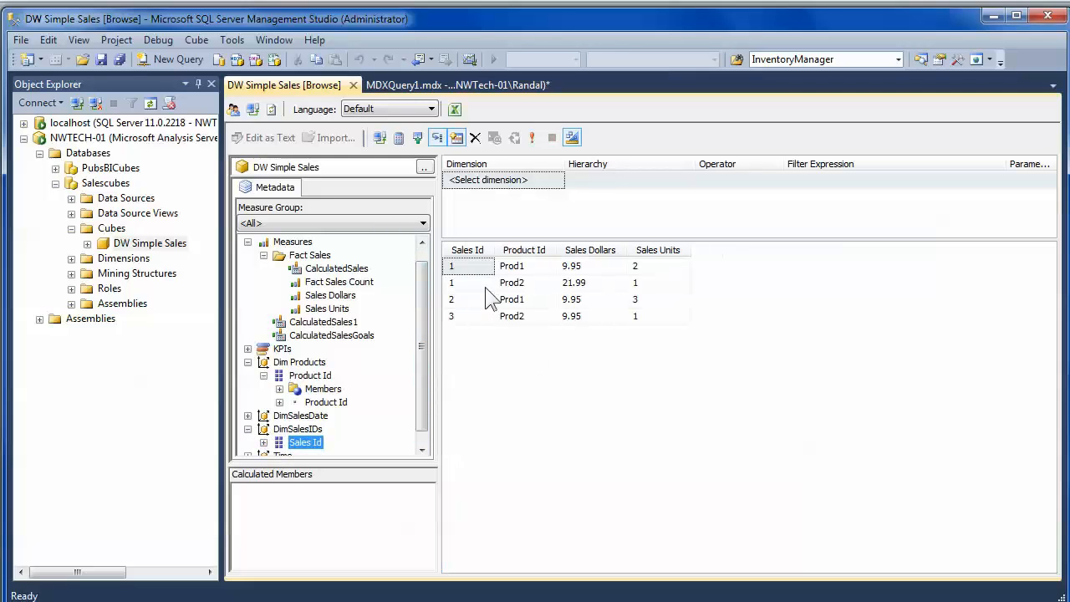
{"action": "left_click", "coordinate": [592, 283]}
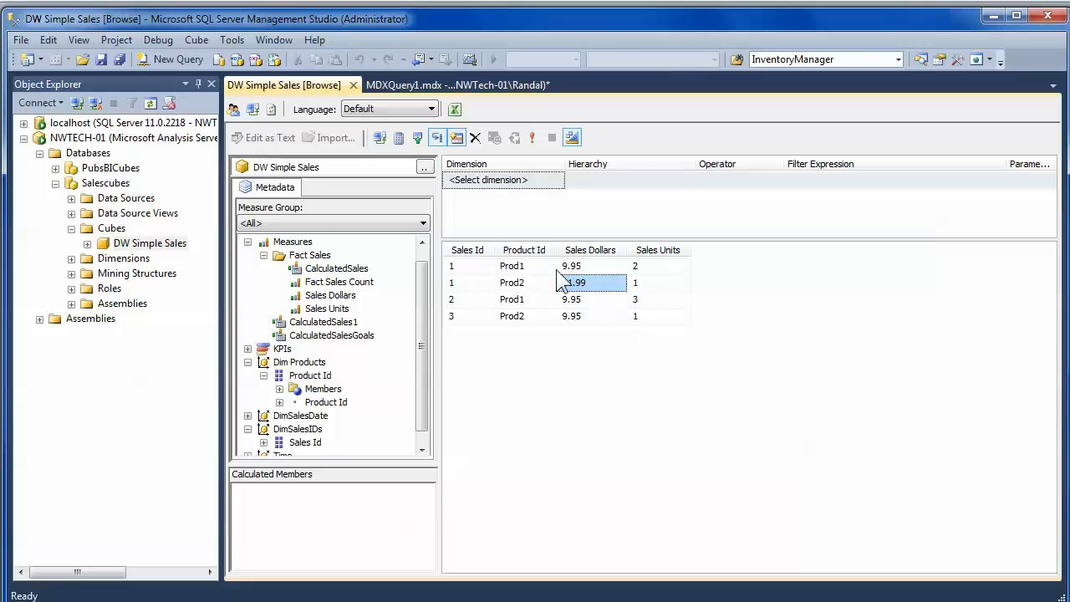
Analyze the cube in Excel, enabling the data connection, and reposition and enlarge the workbook window.
{"action": "left_click", "coordinate": [452, 111]}
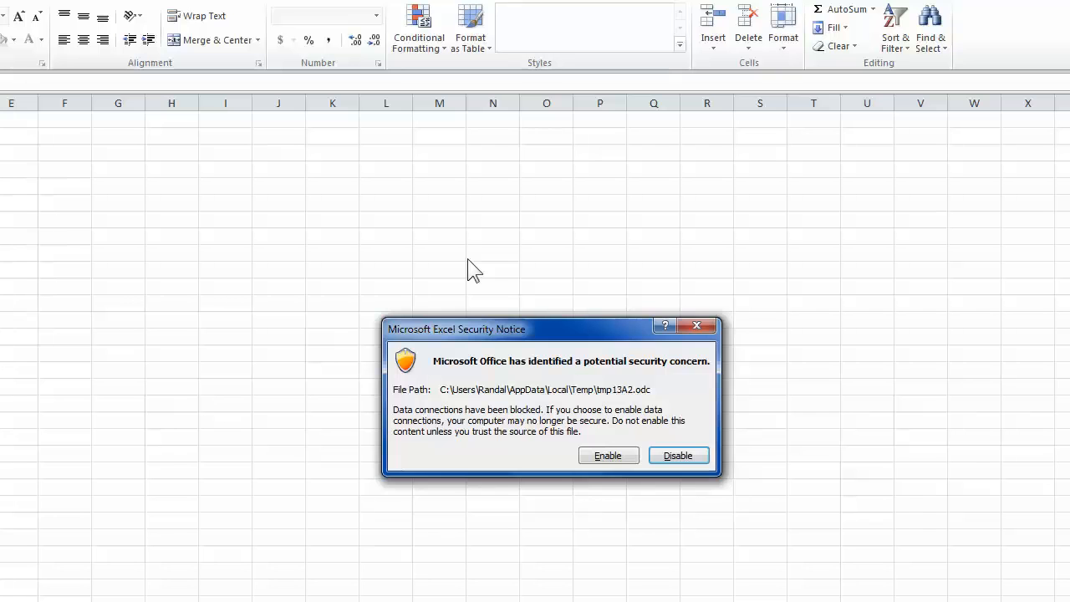
{"action": "left_click", "coordinate": [607, 458]}
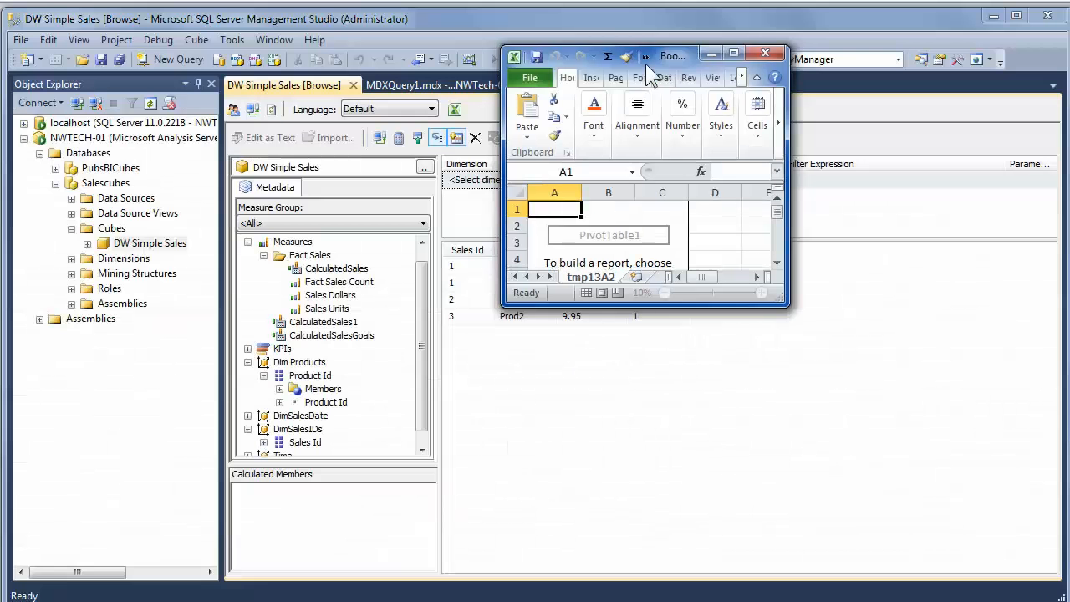
{"action": "left_click_drag", "start_coordinate": [646, 64], "coordinate": [159, 56]}
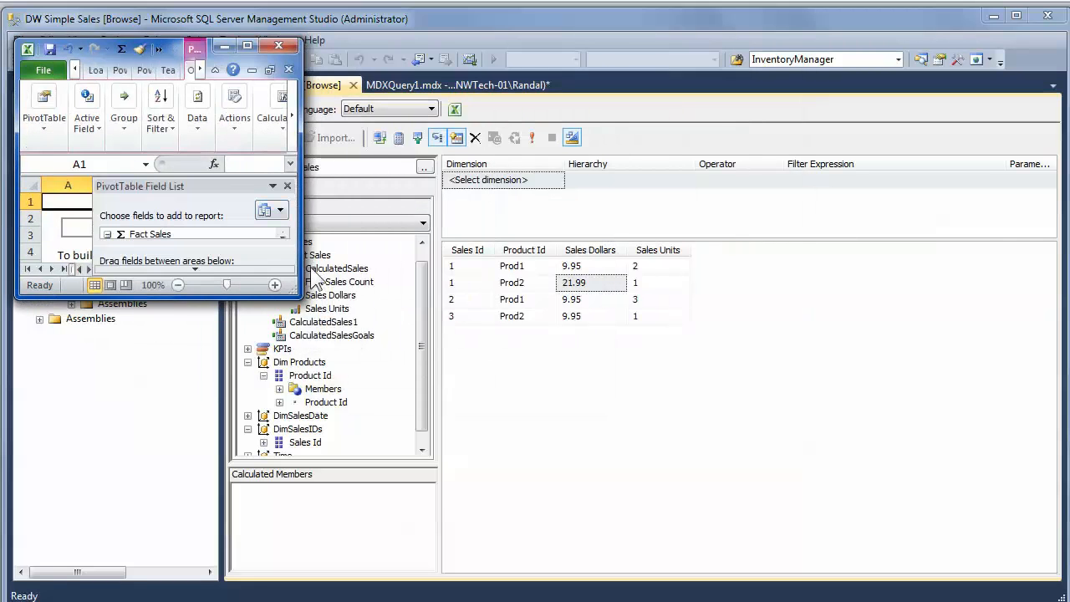
{"action": "left_click_drag", "start_coordinate": [299, 295], "coordinate": [994, 532]}
{"action": "left_click_drag", "start_coordinate": [1024, 561], "coordinate": [1029, 555]}
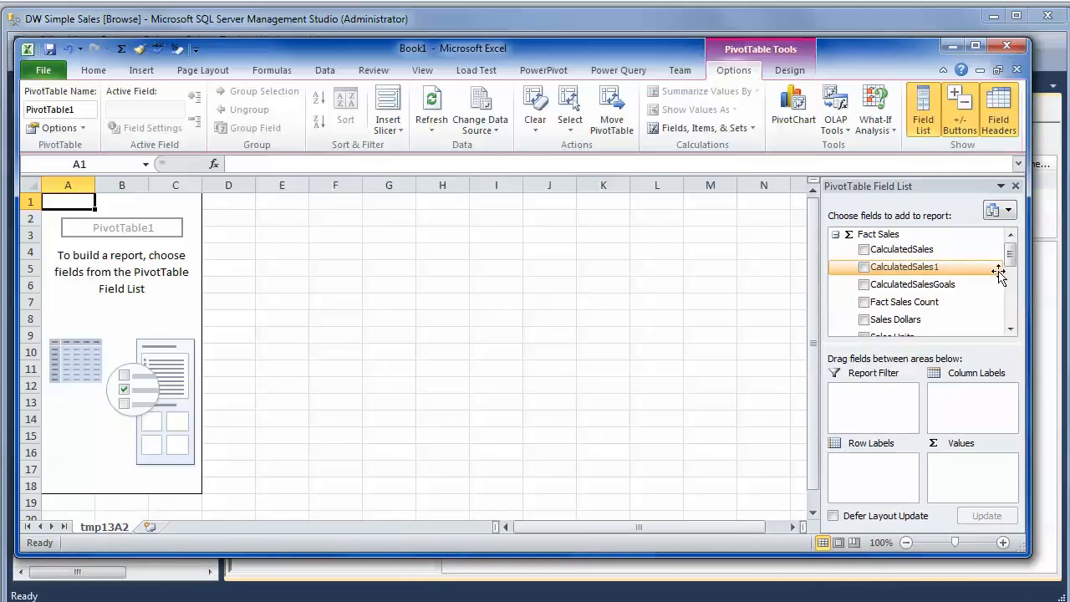
Add the Sales Dollars and Sales Units measures as values in the PivotTable.
{"action": "scroll", "coordinate": [1015, 268], "scroll_direction": "down", "scroll_amount": 1}
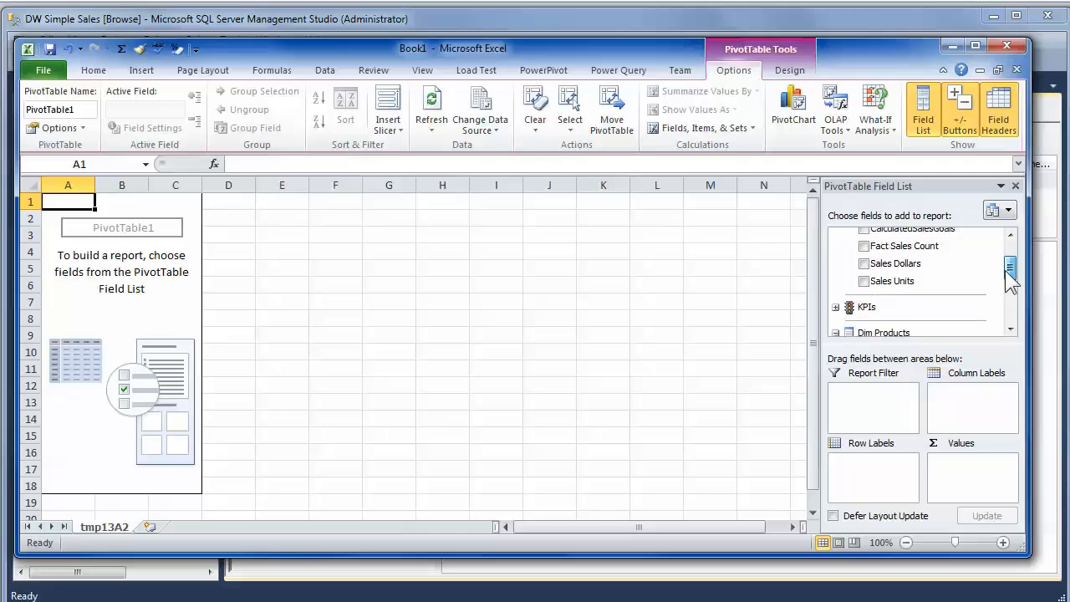
{"action": "left_click", "coordinate": [863, 264]}
{"action": "left_click", "coordinate": [865, 282]}
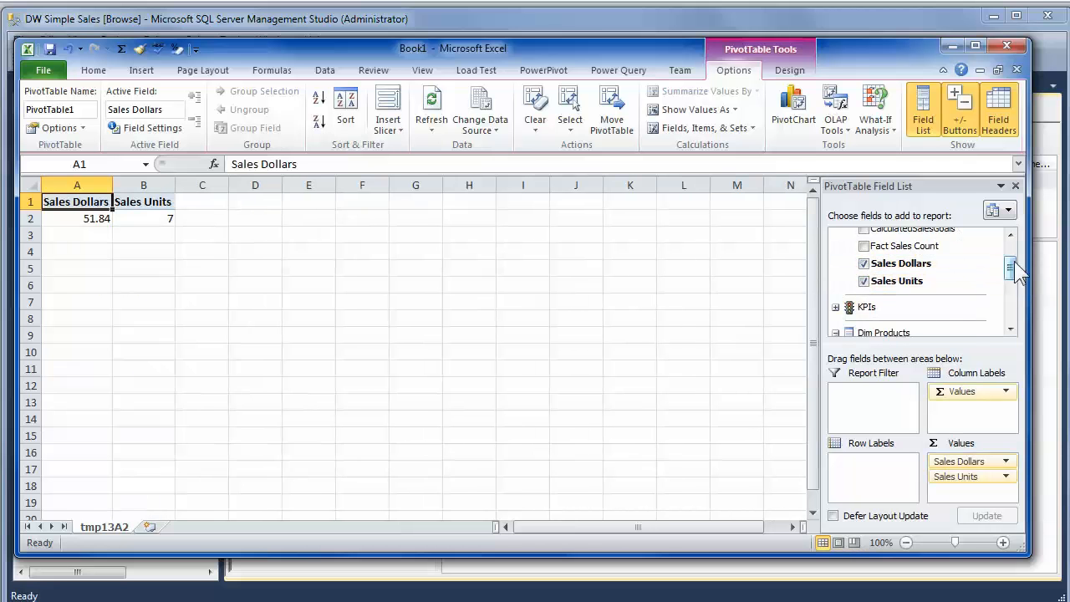
Add Product Id and Sales Id to the PivotTable as row labels.
{"action": "left_click_drag", "start_coordinate": [1009, 267], "coordinate": [1011, 288]}
{"action": "left_click", "coordinate": [864, 274]}
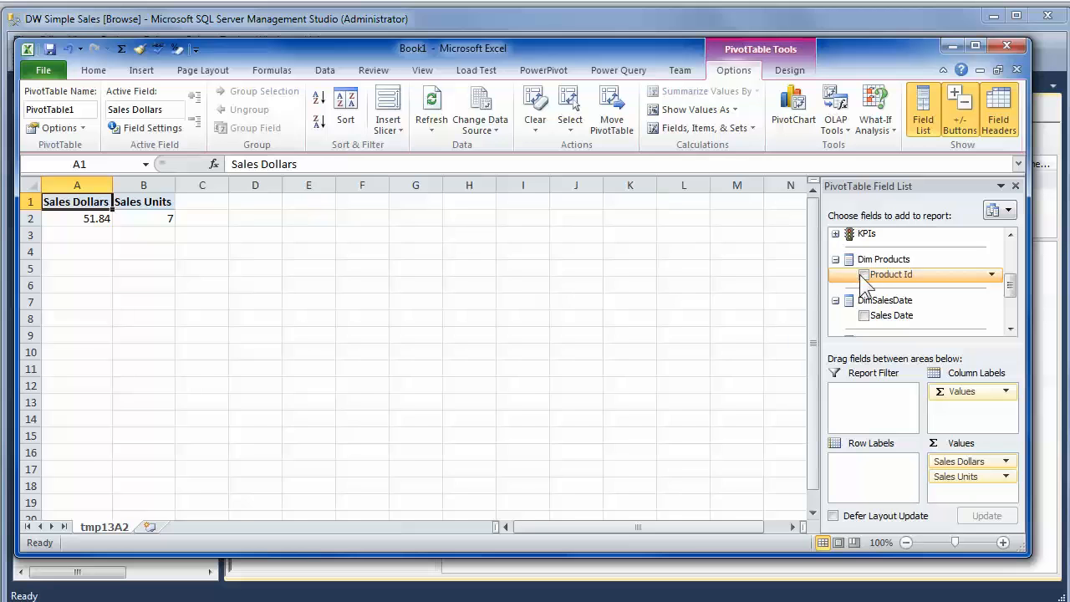
{"action": "left_click_drag", "start_coordinate": [1010, 285], "coordinate": [1010, 299]}
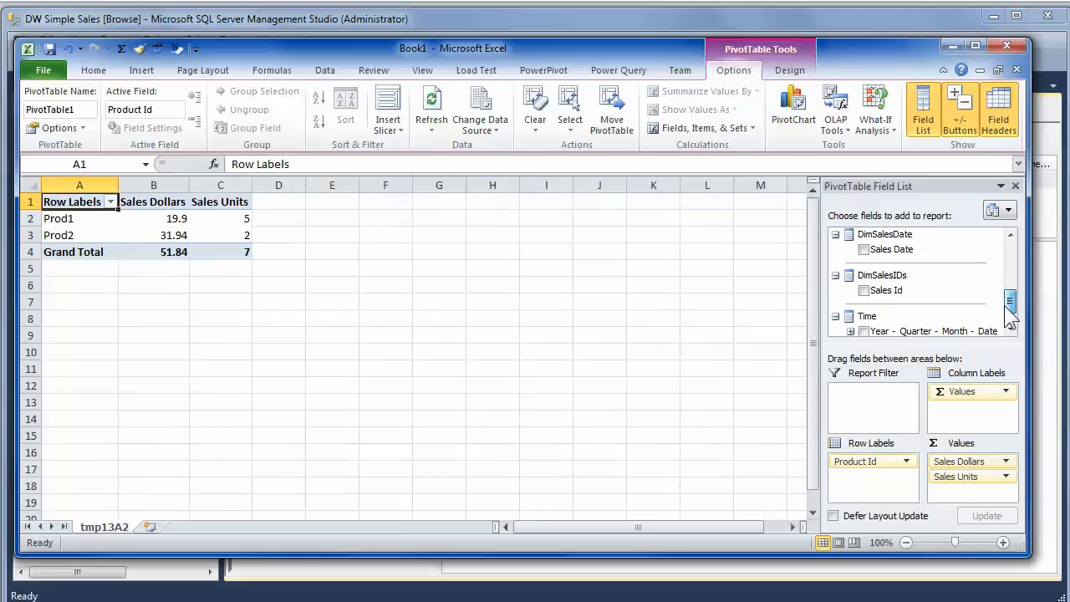
{"action": "left_click", "coordinate": [863, 290]}
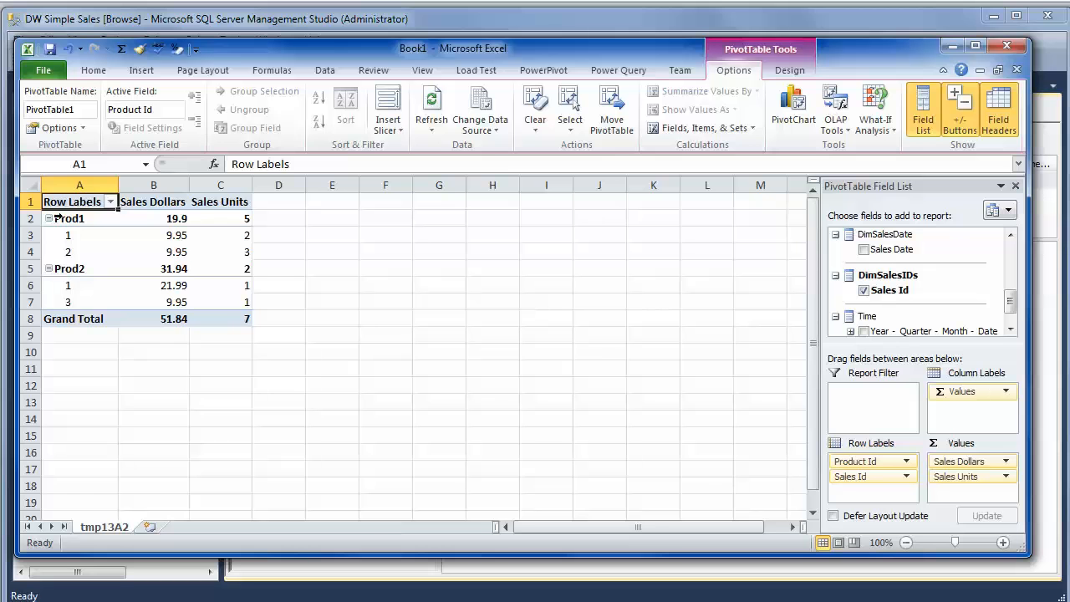
Widen column A, which holds the PivotTable's row labels, and select its header cell A1.
{"action": "left_click", "coordinate": [111, 203]}
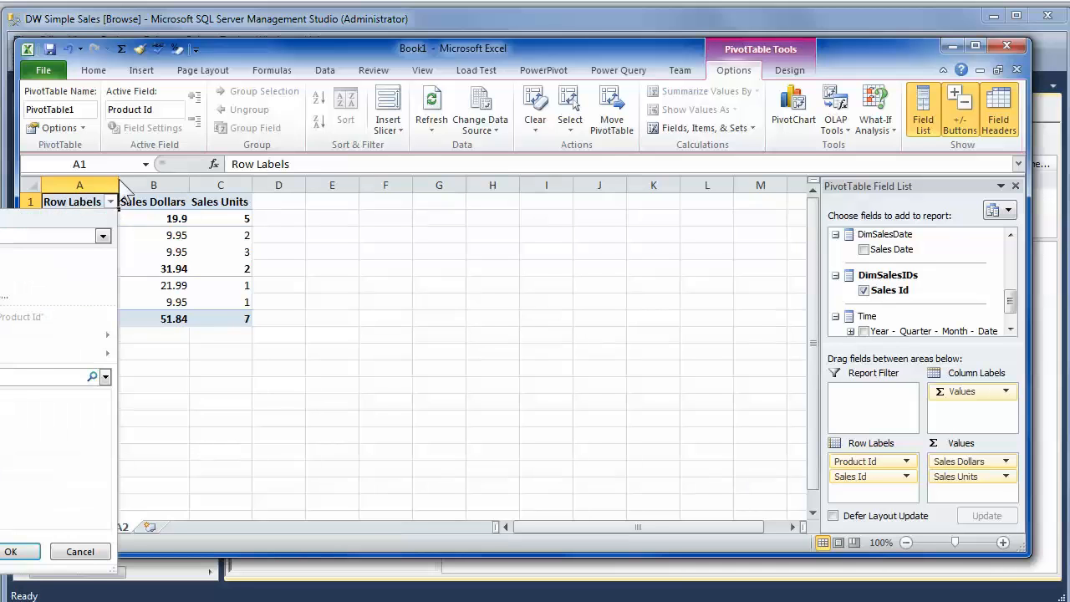
{"action": "left_click", "coordinate": [118, 185]}
{"action": "left_click_drag", "start_coordinate": [118, 185], "coordinate": [233, 178]}
{"action": "left_click", "coordinate": [125, 188]}
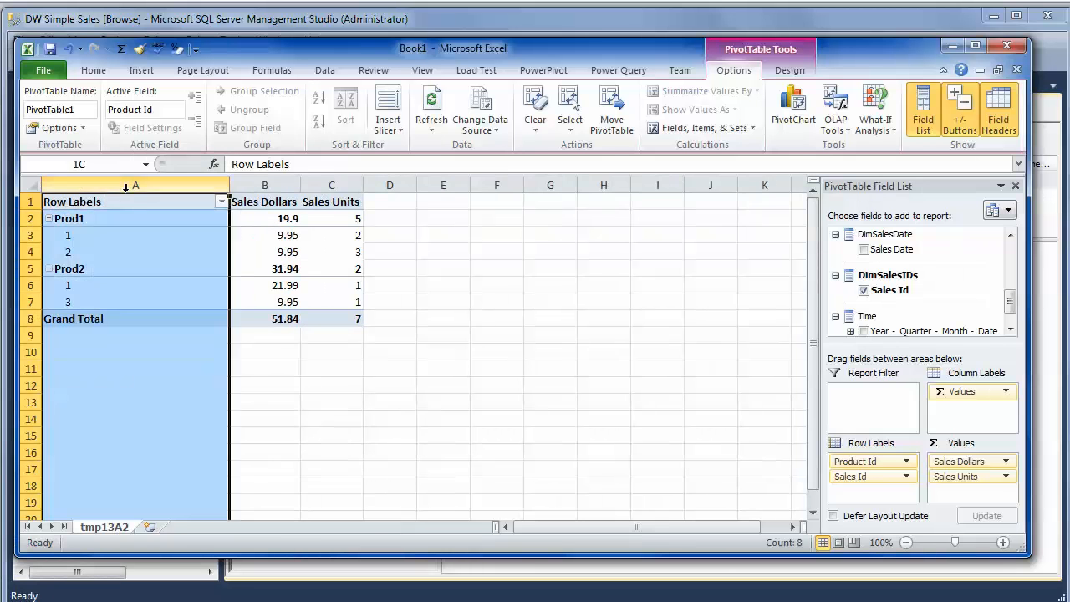
{"action": "left_click", "coordinate": [153, 203]}
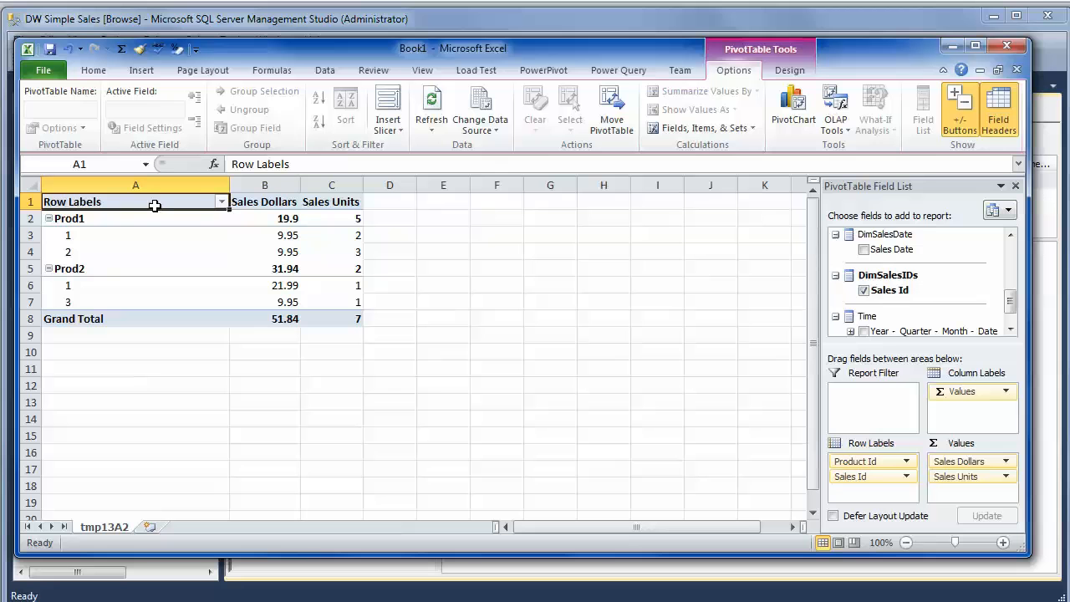
Replace the Row Labels heading in cell A1 with the text dfgasdf.
{"action": "double_click", "coordinate": [107, 203]}
{"action": "left_click_drag", "start_coordinate": [108, 206], "coordinate": [15, 201]}
{"action": "type", "text": "df"}
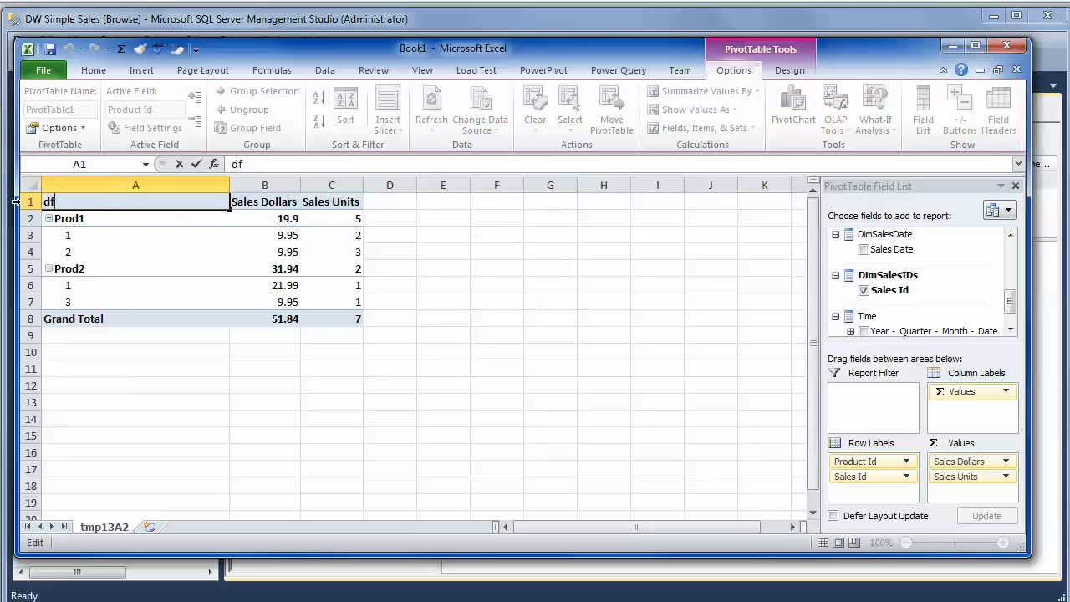
{"action": "type", "text": "gasdf"}
{"action": "left_click", "coordinate": [183, 387]}
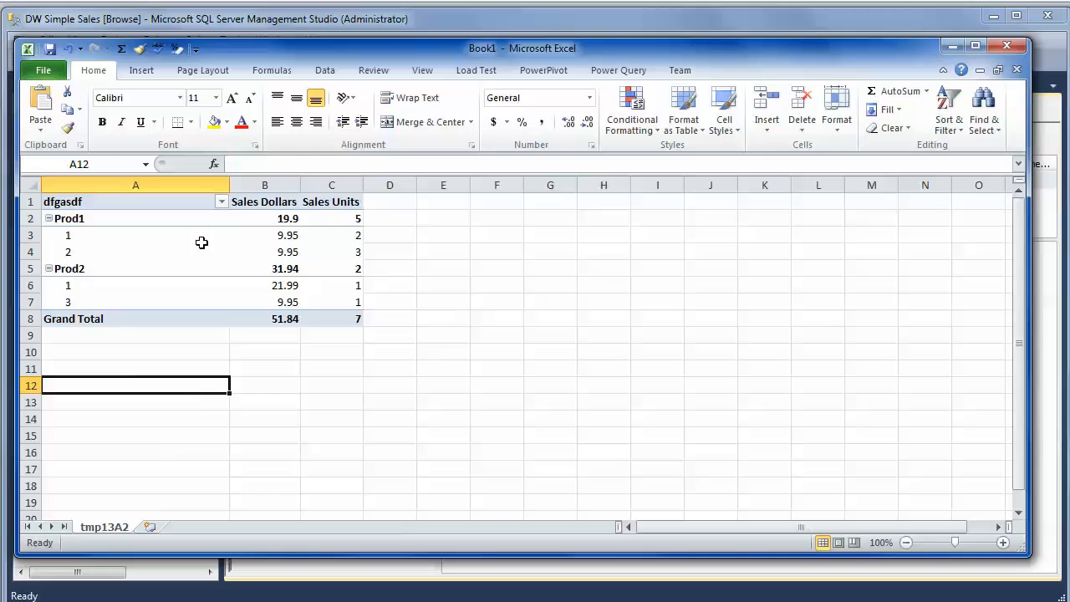
Remove Sales Dollars from the PivotTable's values and Sales Id from its row labels.
{"action": "left_click", "coordinate": [264, 302]}
{"action": "left_click_drag", "start_coordinate": [354, 301], "coordinate": [101, 217]}
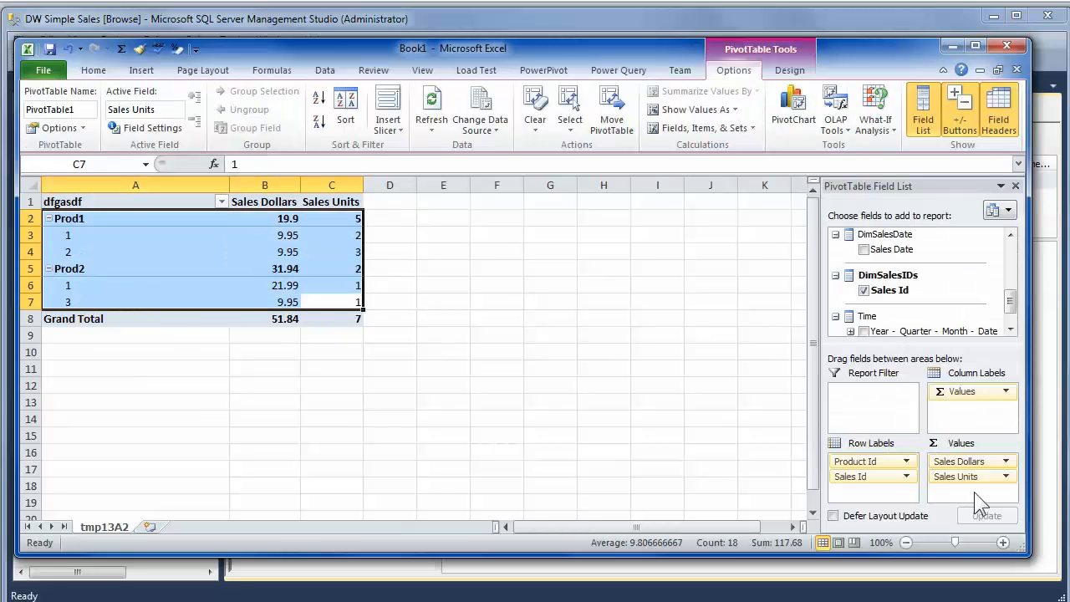
{"action": "left_click_drag", "start_coordinate": [959, 462], "coordinate": [805, 336]}
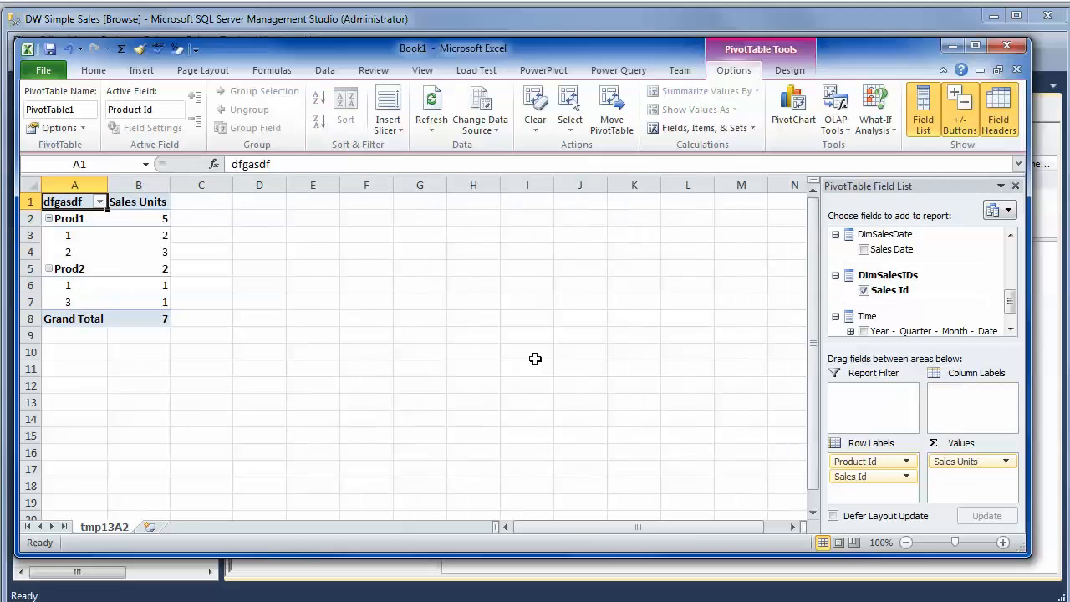
{"action": "left_click_drag", "start_coordinate": [869, 476], "coordinate": [417, 329]}
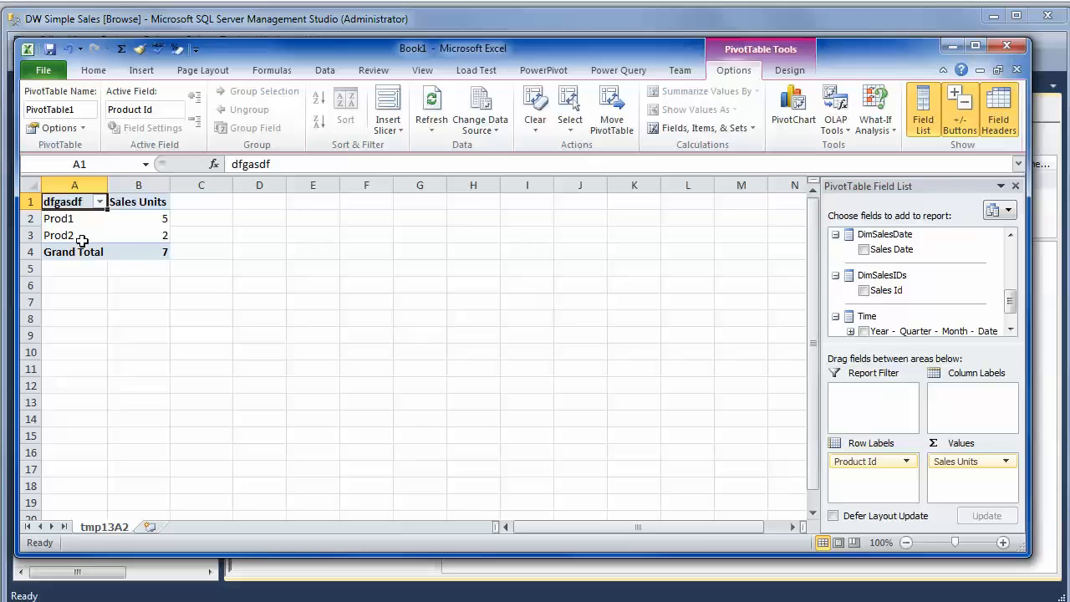
Select the Prod1 and Prod2 rows with their units and insert a clustered column PivotChart.
{"action": "left_click_drag", "start_coordinate": [157, 234], "coordinate": [49, 220]}
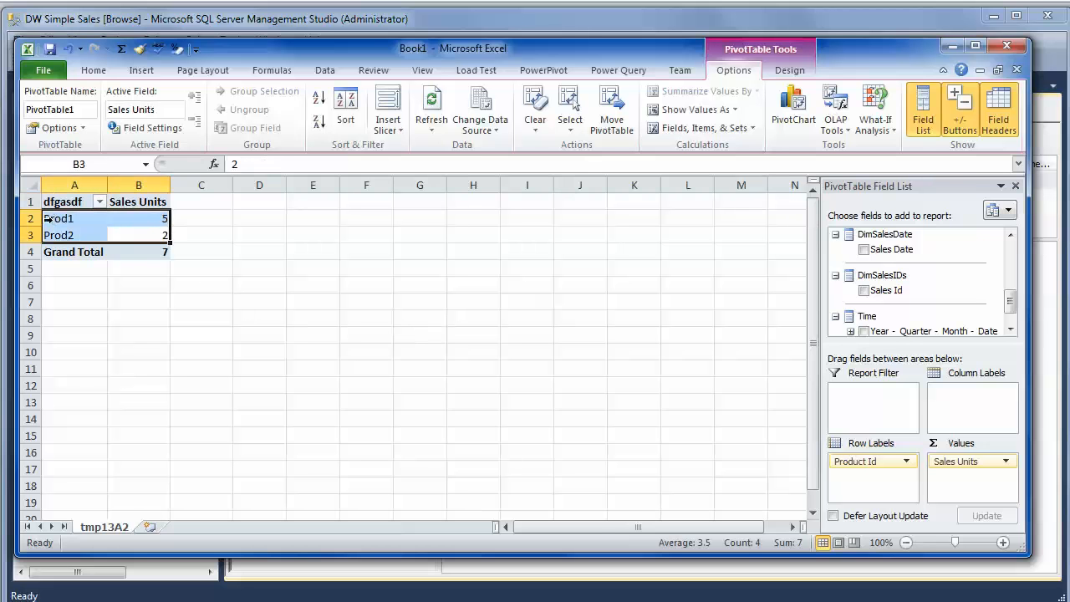
{"action": "left_click", "coordinate": [792, 107]}
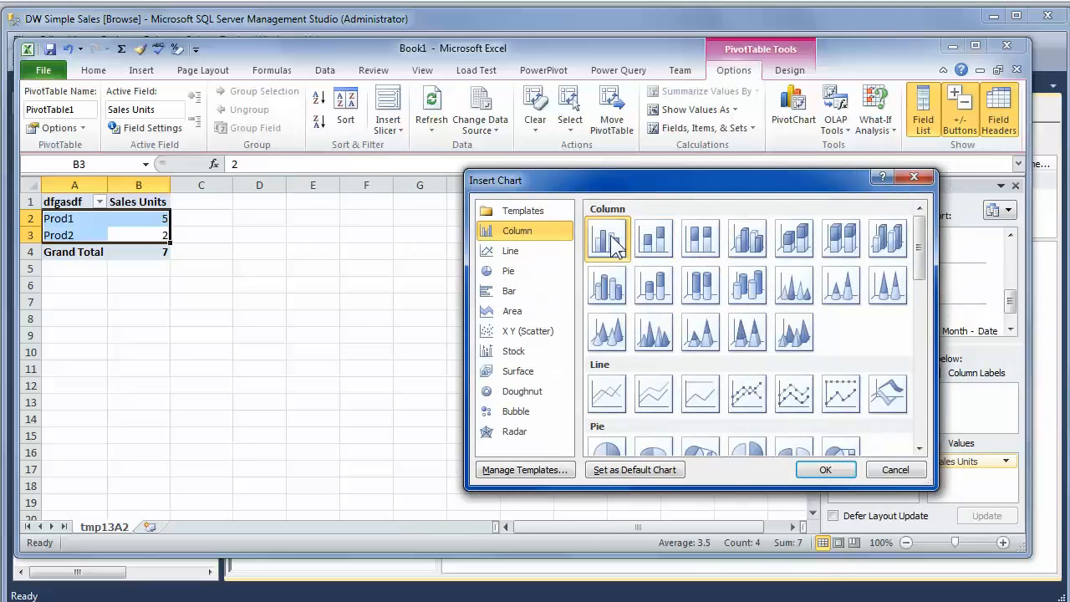
{"action": "double_click", "coordinate": [615, 237]}
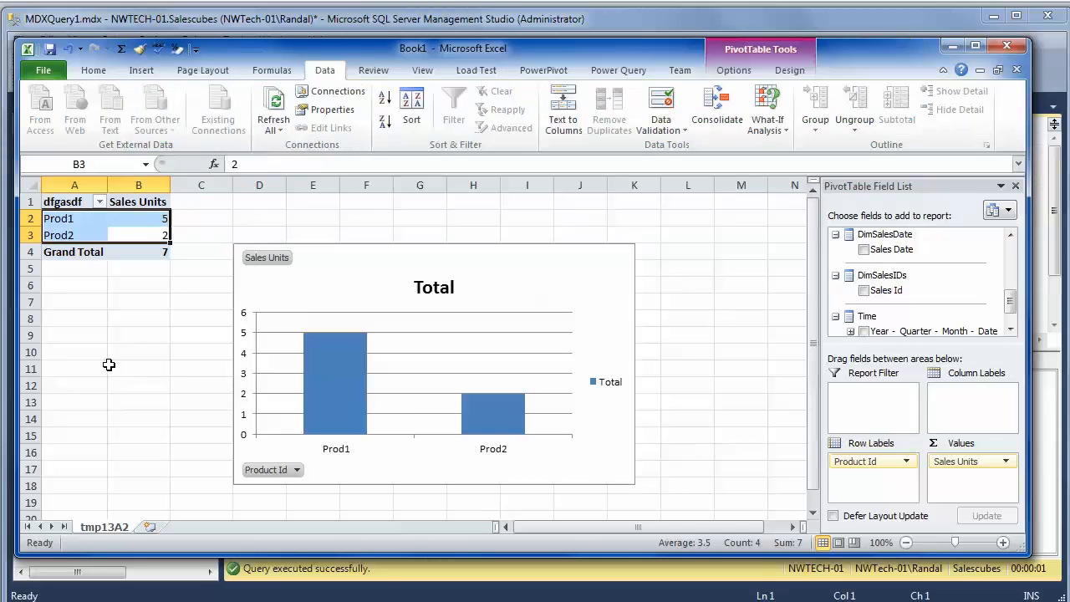
Try to replace the NWTECH-01 Salescubes connection's command text with an MDX query selecting Sales Units by Product Id members from DW Simple Sales.
{"action": "left_click", "coordinate": [334, 109]}
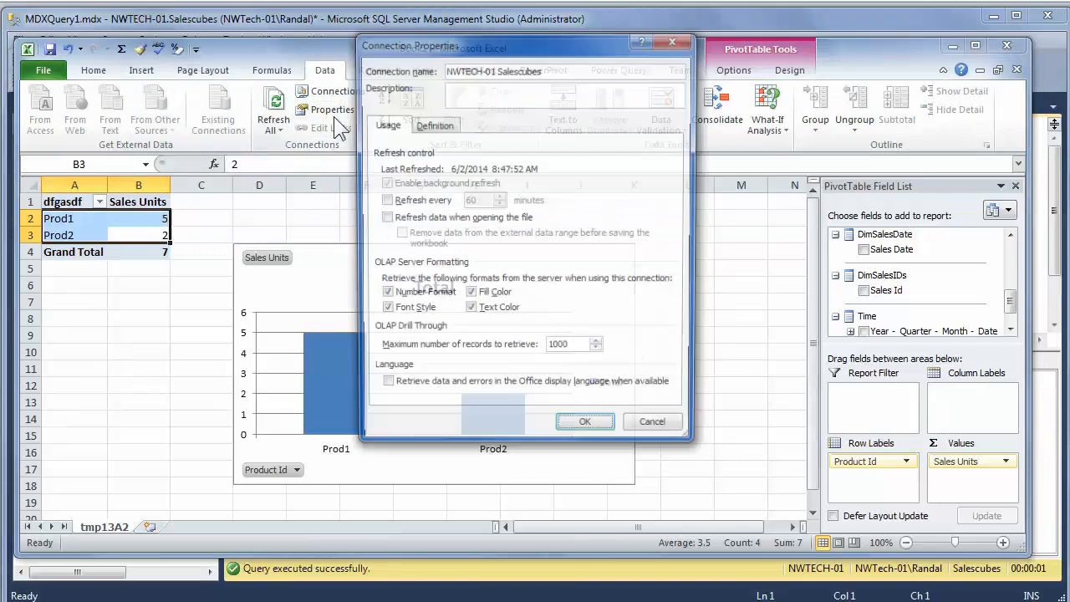
{"action": "left_click", "coordinate": [434, 125]}
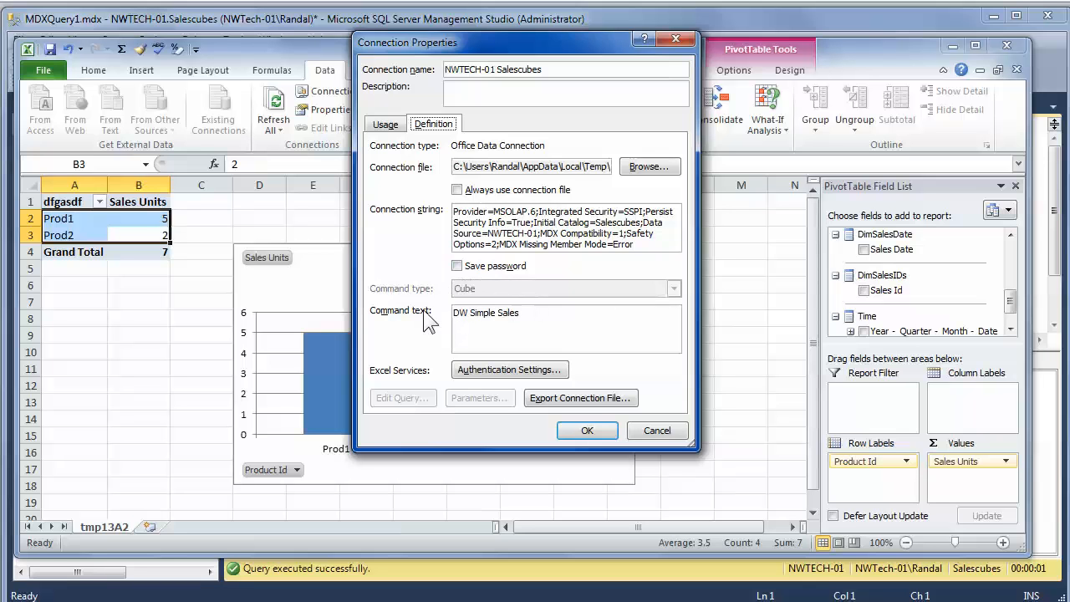
{"action": "left_click_drag", "start_coordinate": [547, 316], "coordinate": [389, 313]}
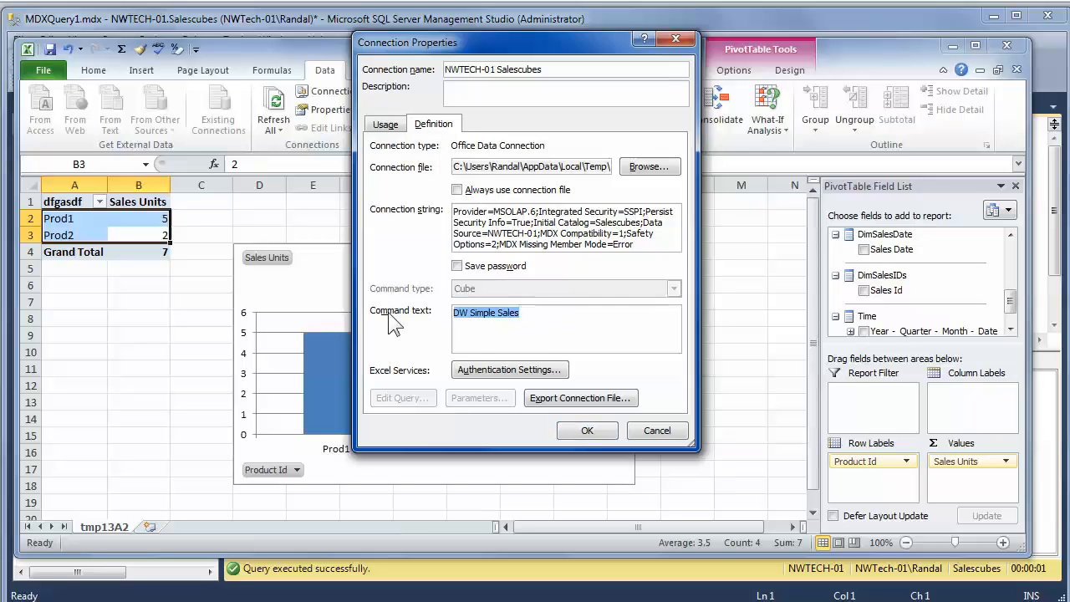
{"action": "type", "text": "Select [Measures].[Sales Units] On Columns, [Dim Products].[Product Id].AllMembers On Rows From [DW Simple Sales]"}
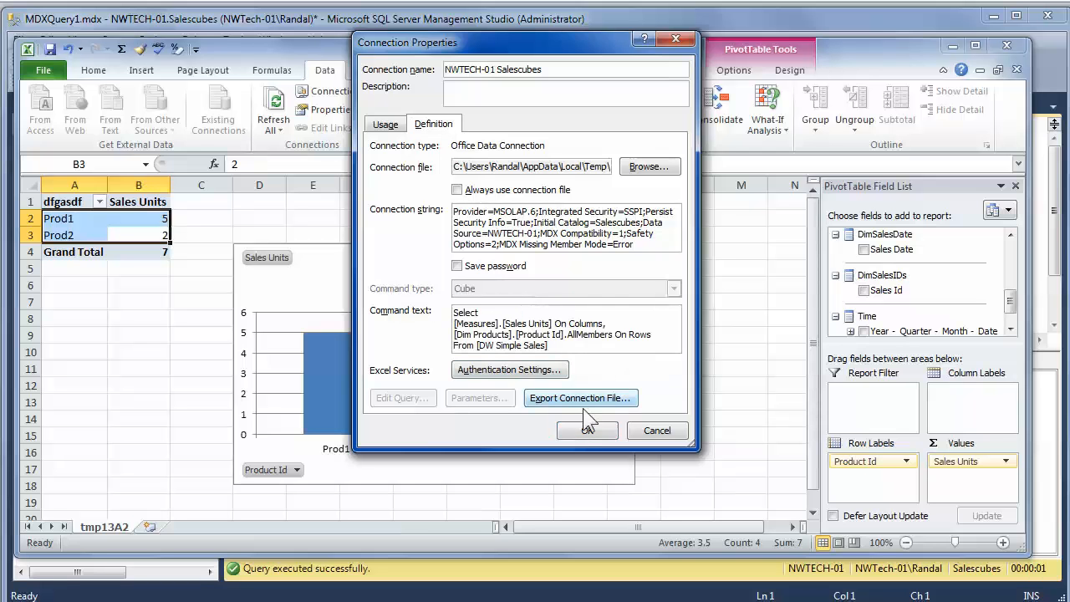
{"action": "left_click", "coordinate": [586, 431]}
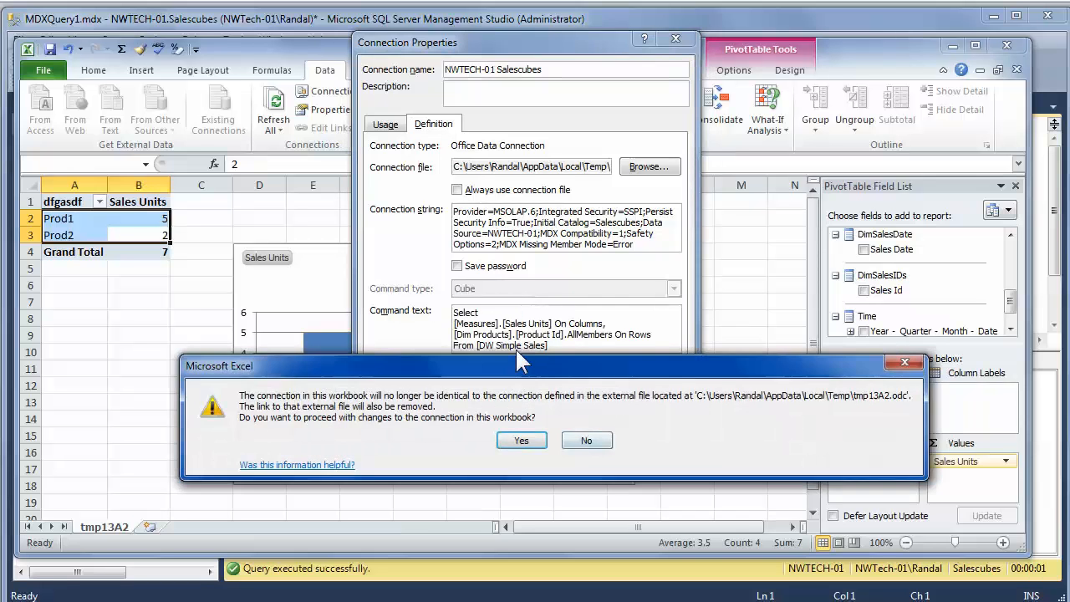
{"action": "left_click", "coordinate": [519, 443]}
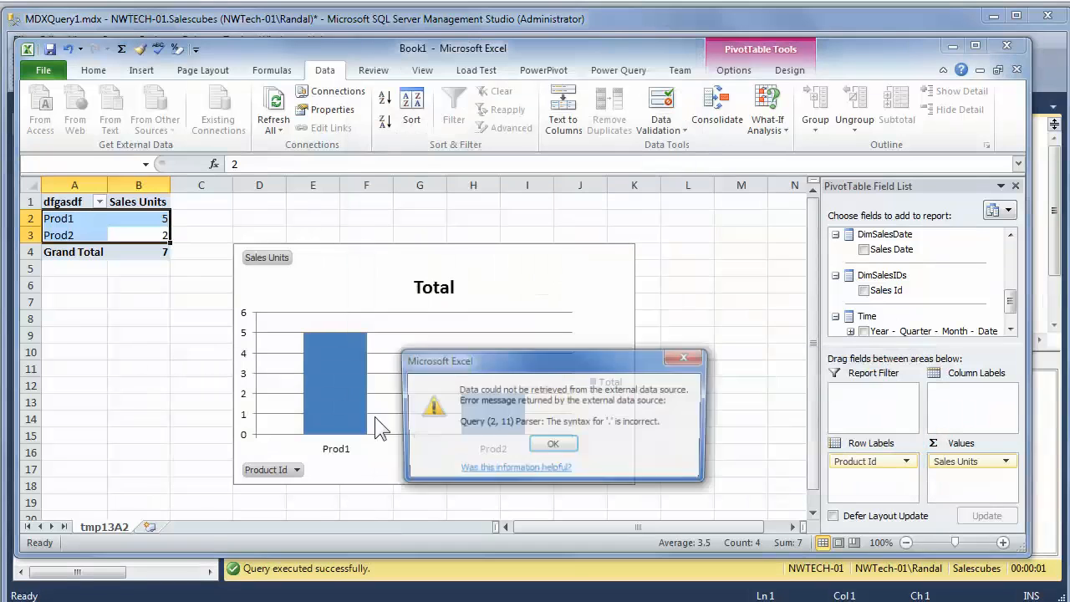
{"action": "left_click", "coordinate": [553, 448]}
{"action": "left_click", "coordinate": [531, 441]}
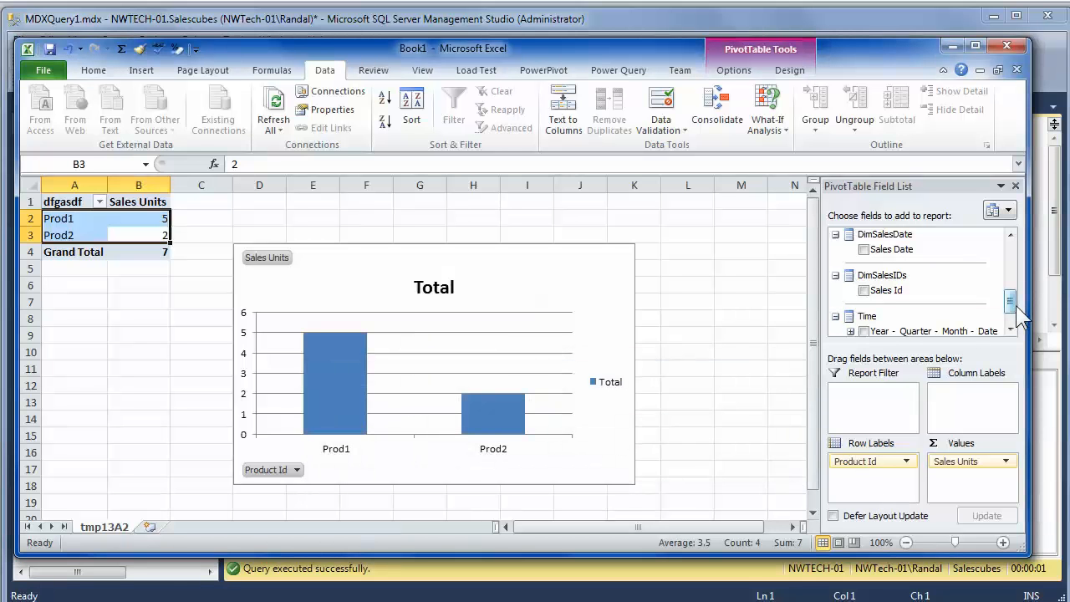
Close the Book1 workbook without saving its changes.
{"action": "mouse_move", "coordinate": [1017, 311]}
{"action": "left_mouse_down"}
{"action": "mouse_move", "coordinate": [1013, 243]}
{"action": "mouse_move", "coordinate": [1010, 311]}
{"action": "left_mouse_up"}
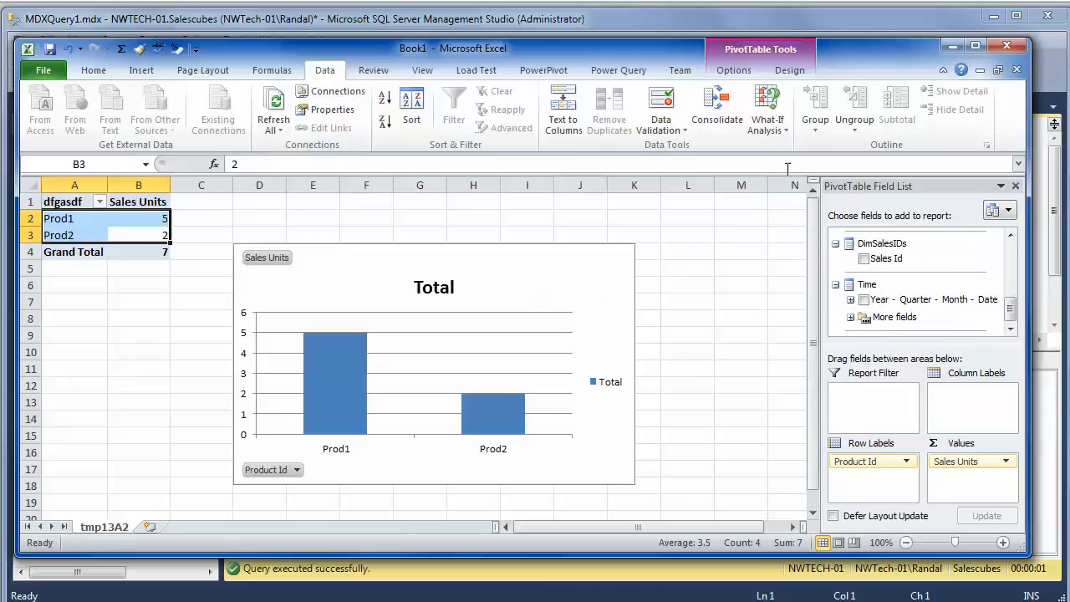
{"action": "left_click", "coordinate": [1007, 47]}
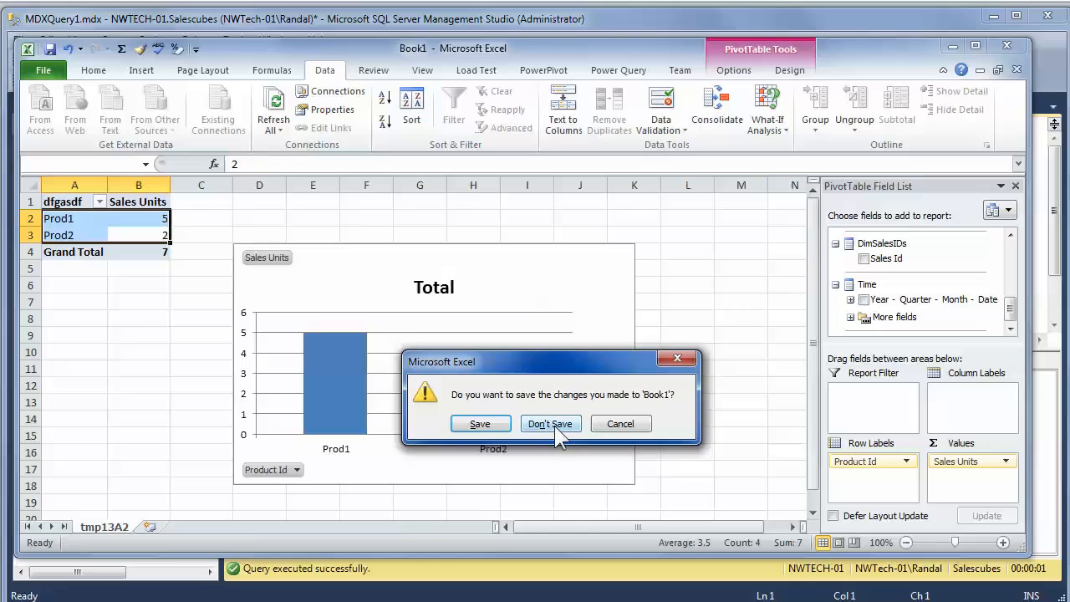
{"action": "left_click", "coordinate": [550, 424]}
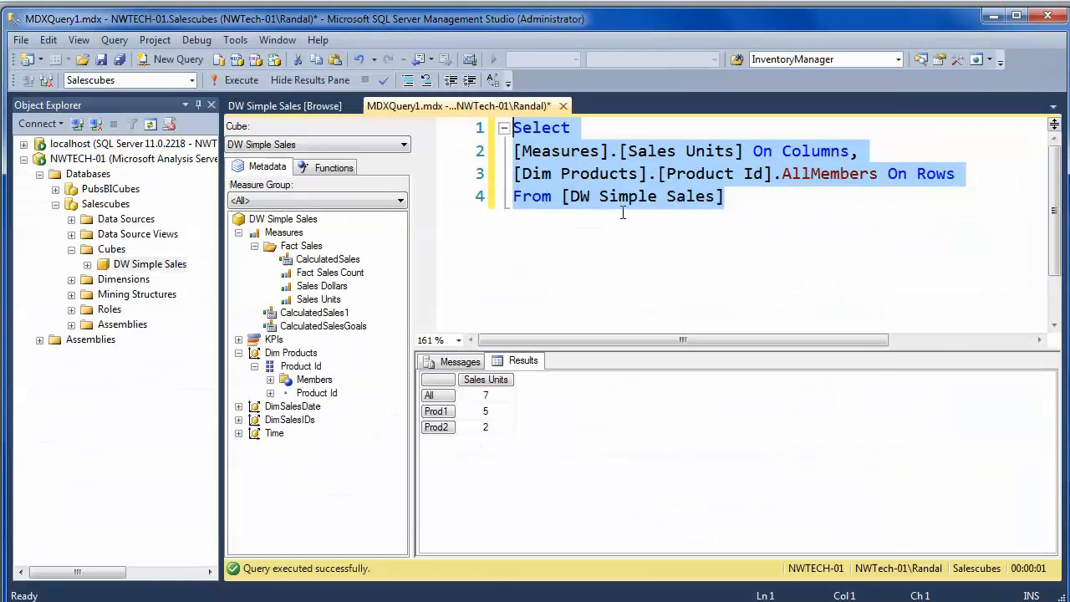
Select the entire four-line MDX query in the MDXQuery1.mdx editor and copy it.
{"action": "left_click", "coordinate": [648, 177]}
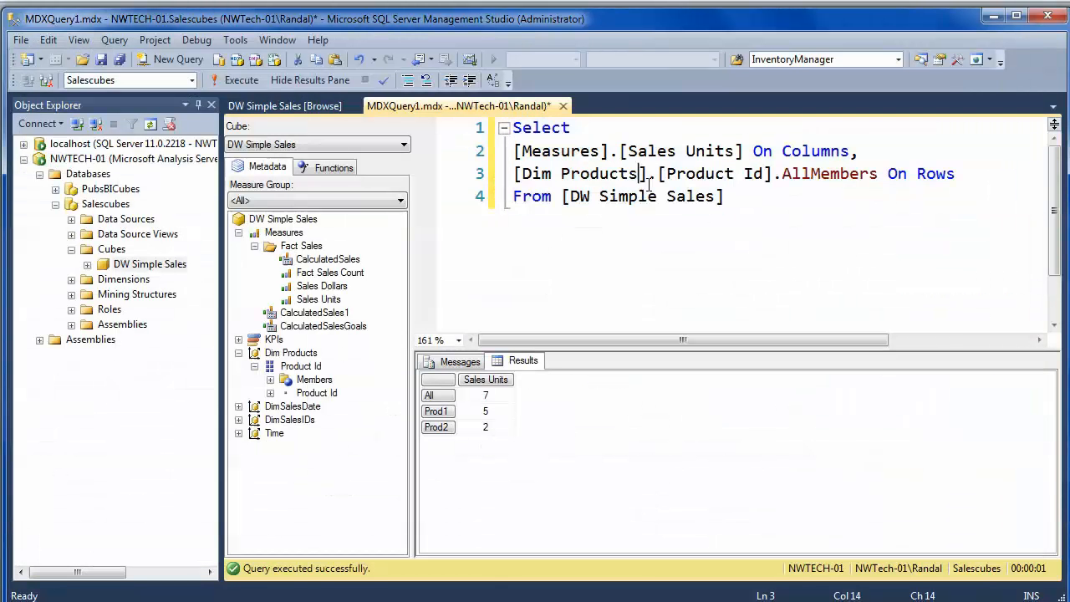
{"action": "left_click_drag", "start_coordinate": [735, 200], "coordinate": [504, 127]}
{"action": "right_click", "coordinate": [557, 153]}
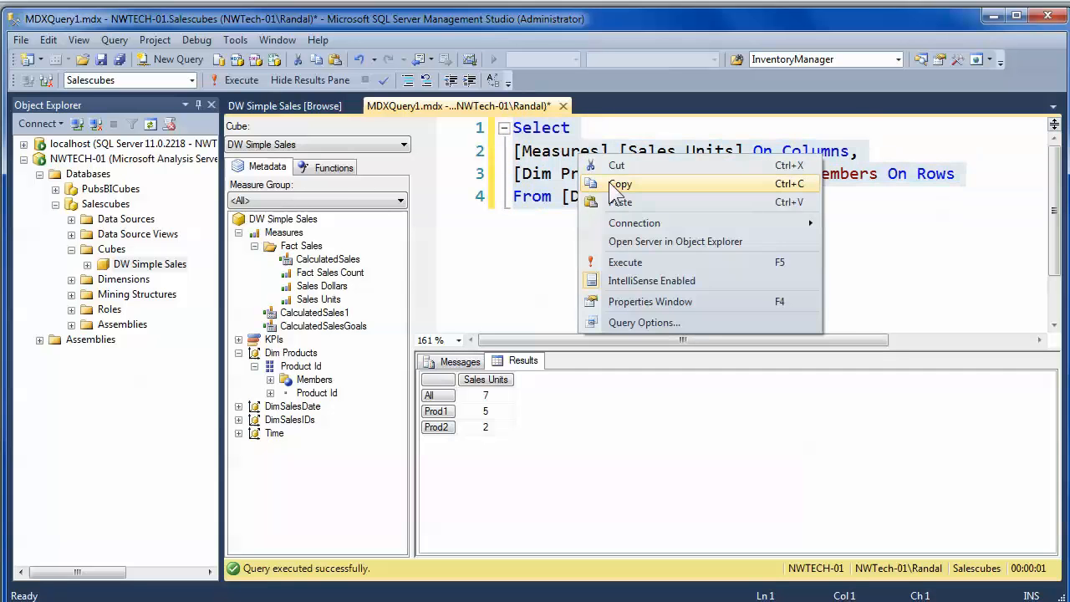
{"action": "left_click", "coordinate": [609, 182]}
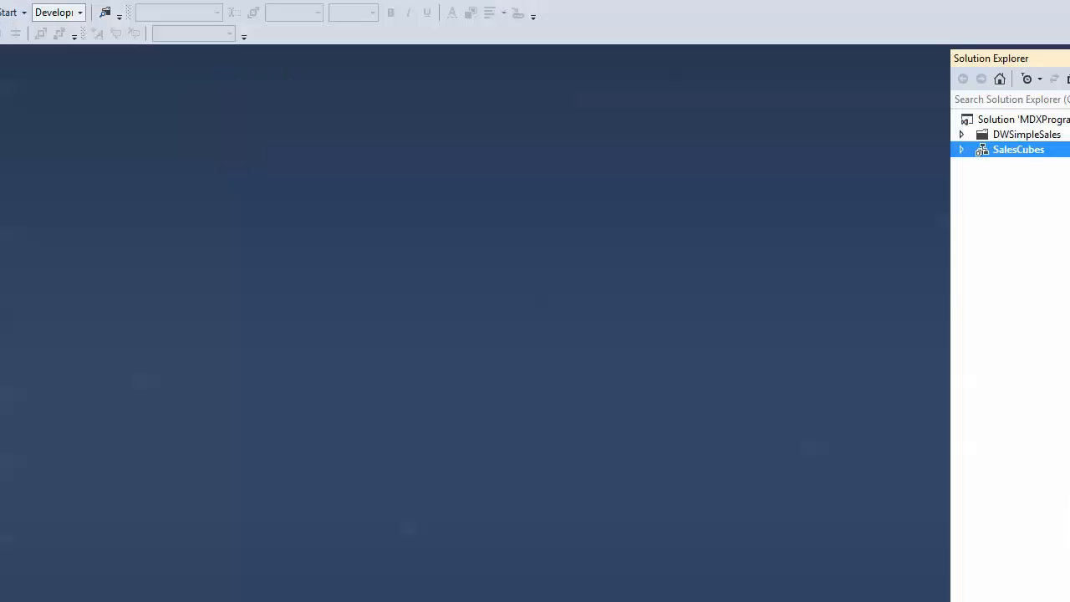
Switch to the MDXProgrammingDemo solution in Visual Studio, fit its window in view, and expand the SalesCubes project and DWSimpleSales folder.
{"action": "key", "text": "super+Down"}
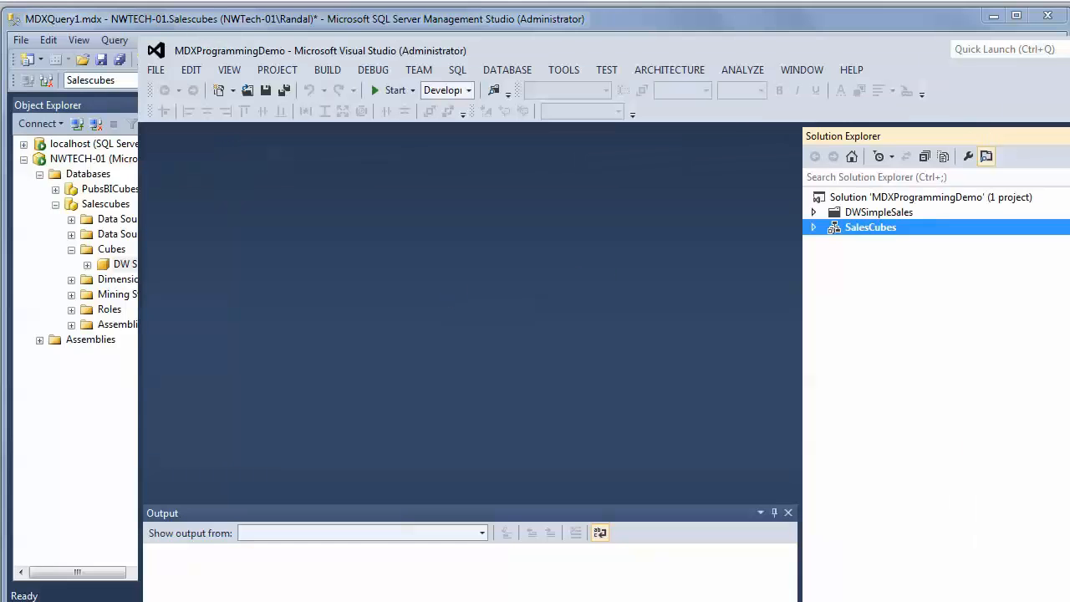
{"action": "left_click_drag", "start_coordinate": [861, 61], "coordinate": [747, 45]}
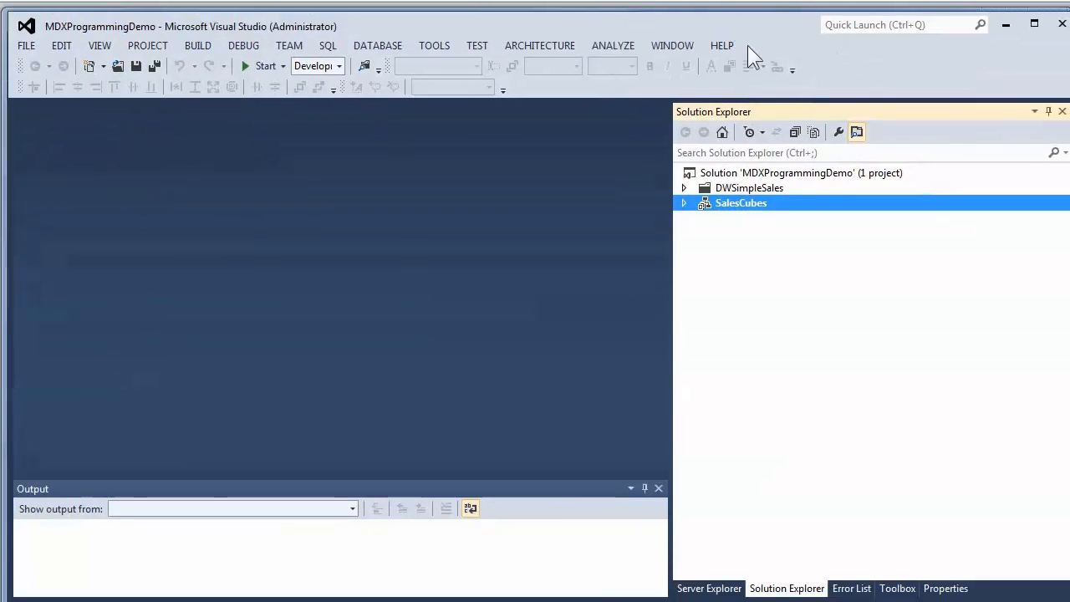
{"action": "left_click", "coordinate": [684, 203]}
{"action": "left_click", "coordinate": [684, 188]}
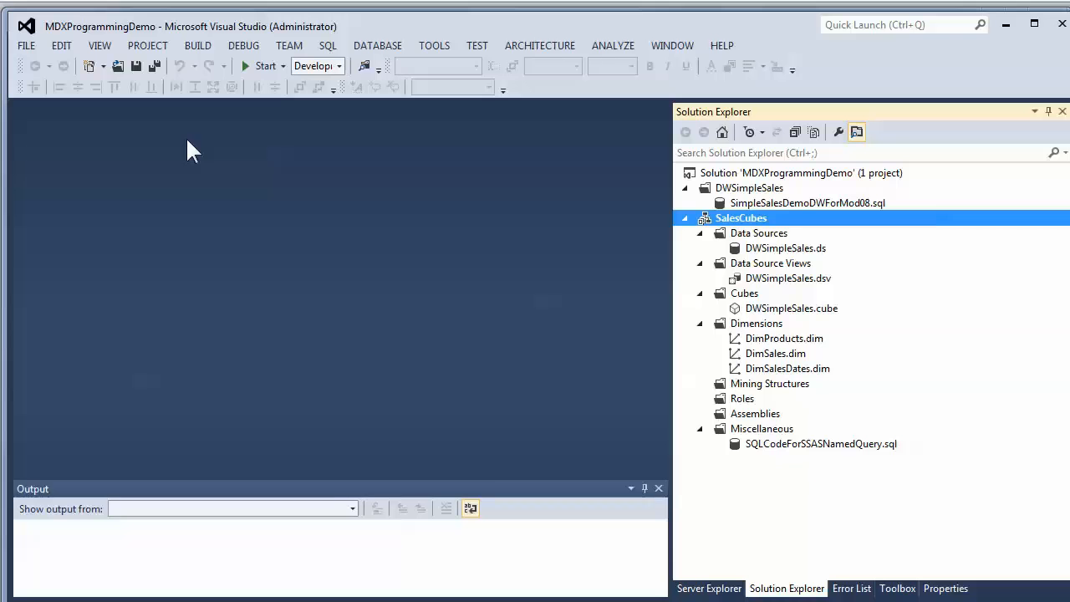
{"action": "left_click", "coordinate": [31, 47]}
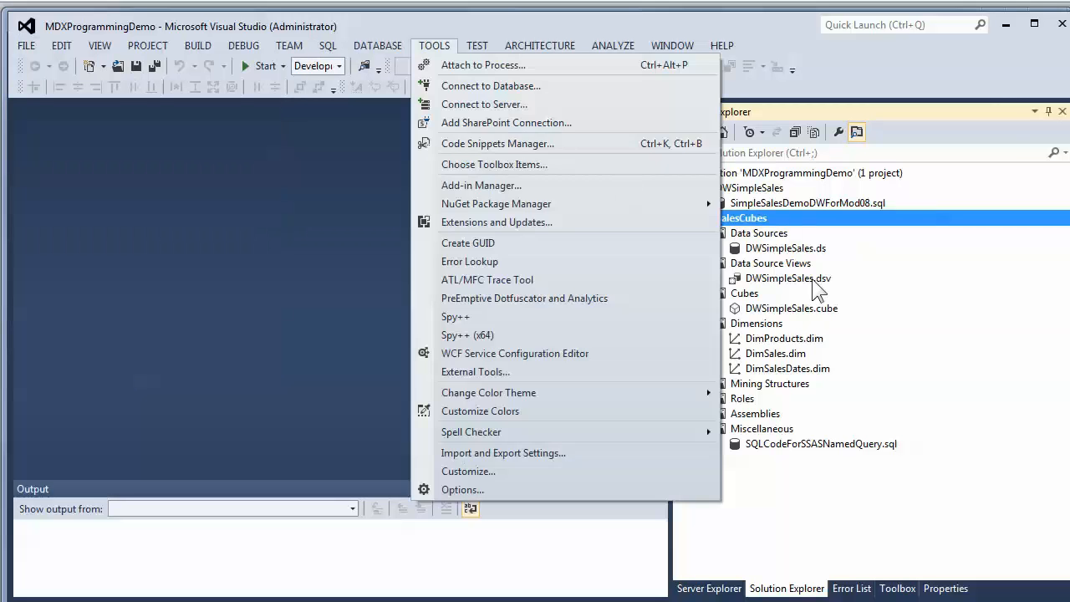
{"action": "left_click", "coordinate": [287, 287]}
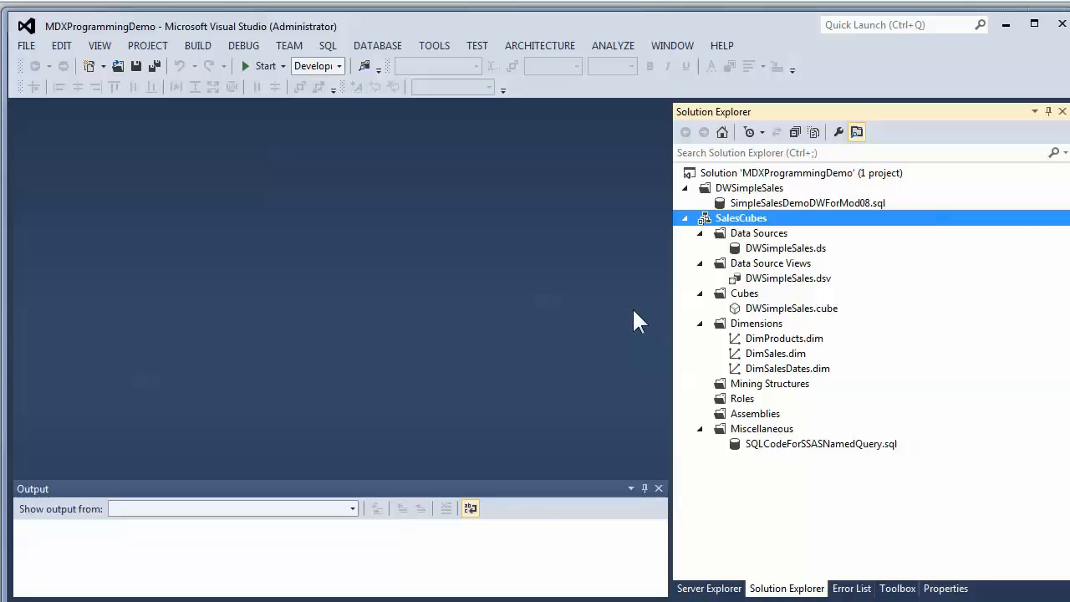
{"action": "left_click", "coordinate": [769, 173]}
{"action": "right_click", "coordinate": [769, 173]}
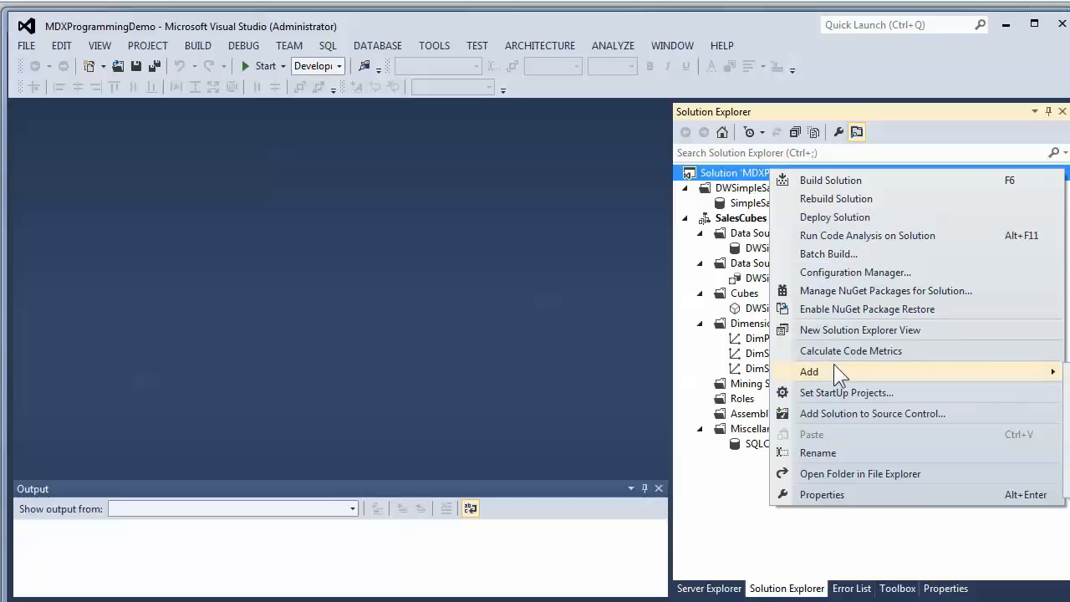
{"action": "left_click", "coordinate": [538, 242]}
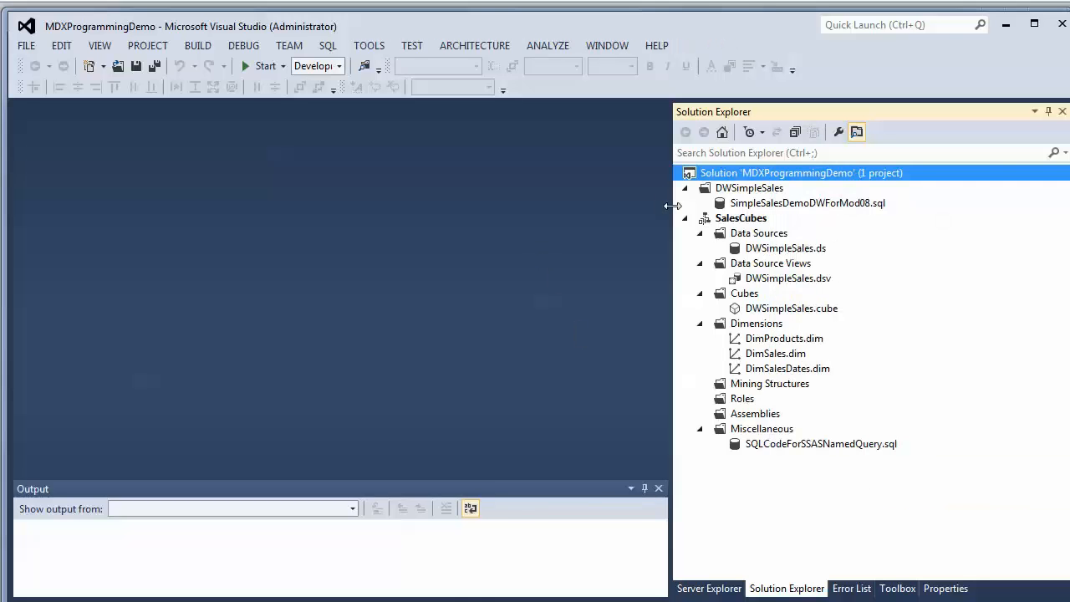
Add a Business Intelligence Report Server Project named Report Project1 to the MDXProgrammingDemo solution and collapse the SalesCubes project.
{"action": "left_click_drag", "start_coordinate": [671, 162], "coordinate": [409, 154]}
{"action": "right_click", "coordinate": [436, 178]}
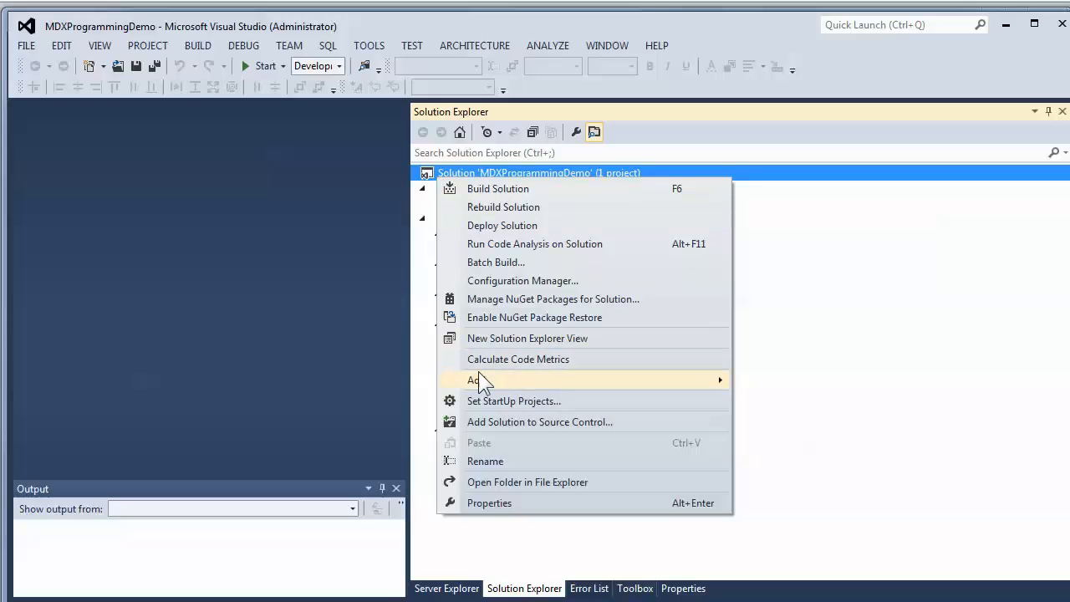
{"action": "mouse_move", "coordinate": [479, 376]}
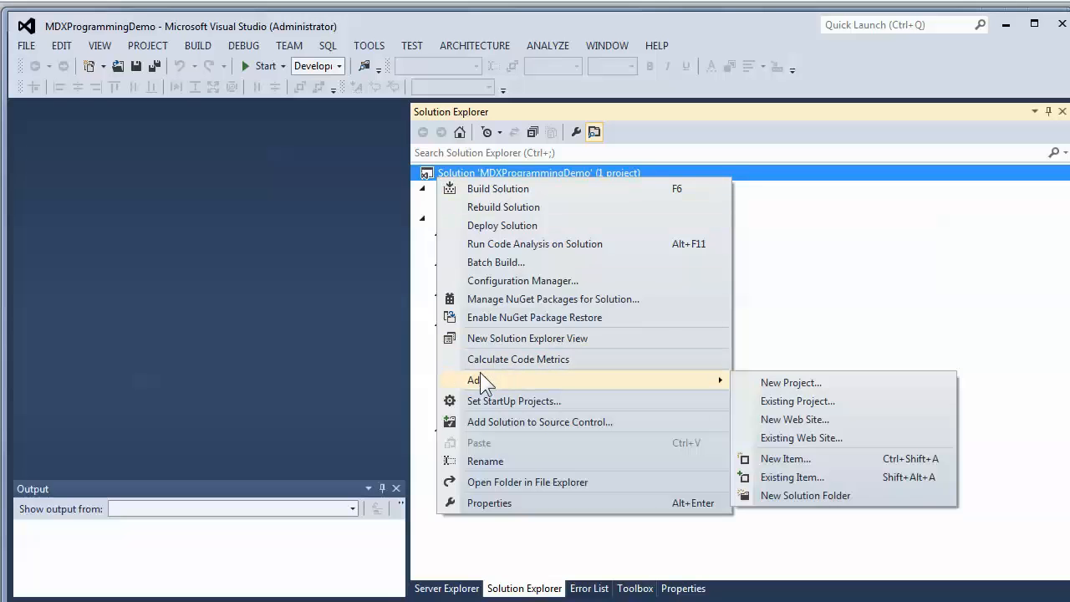
{"action": "left_click", "coordinate": [785, 383]}
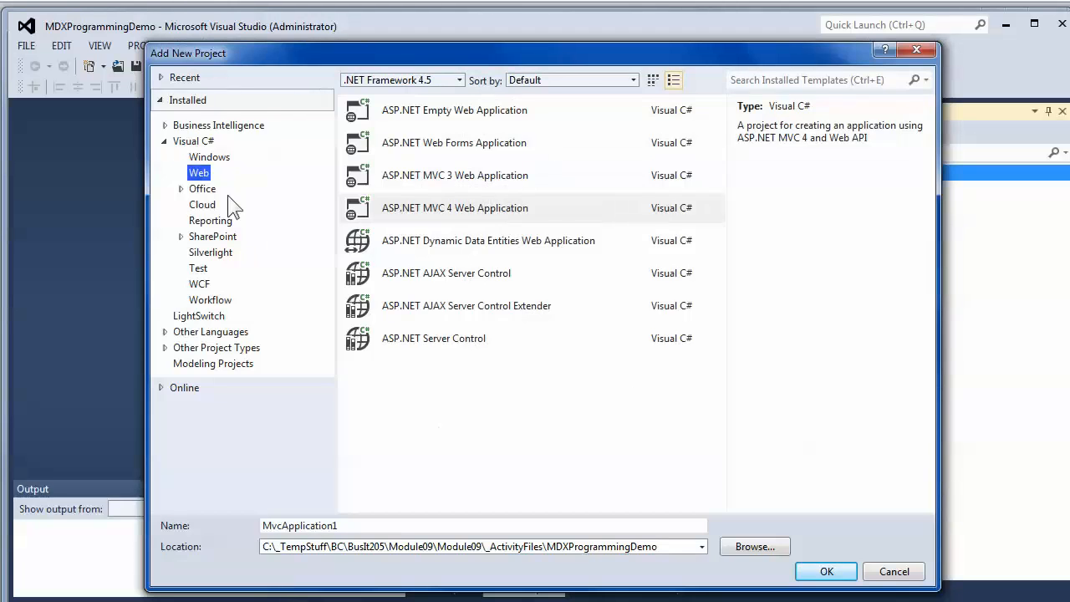
{"action": "left_click", "coordinate": [205, 126]}
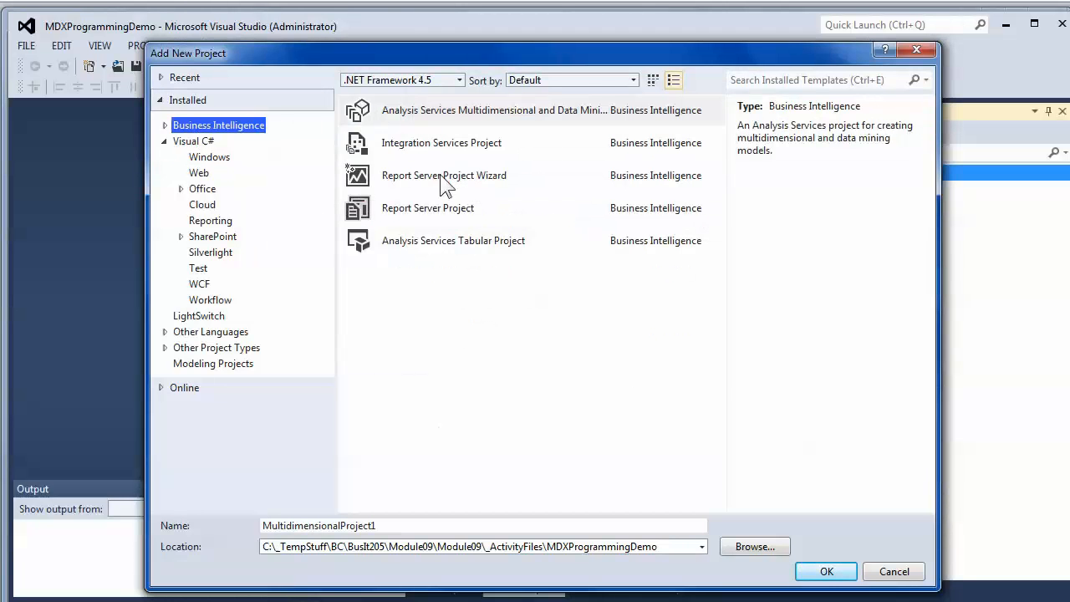
{"action": "left_click", "coordinate": [438, 182]}
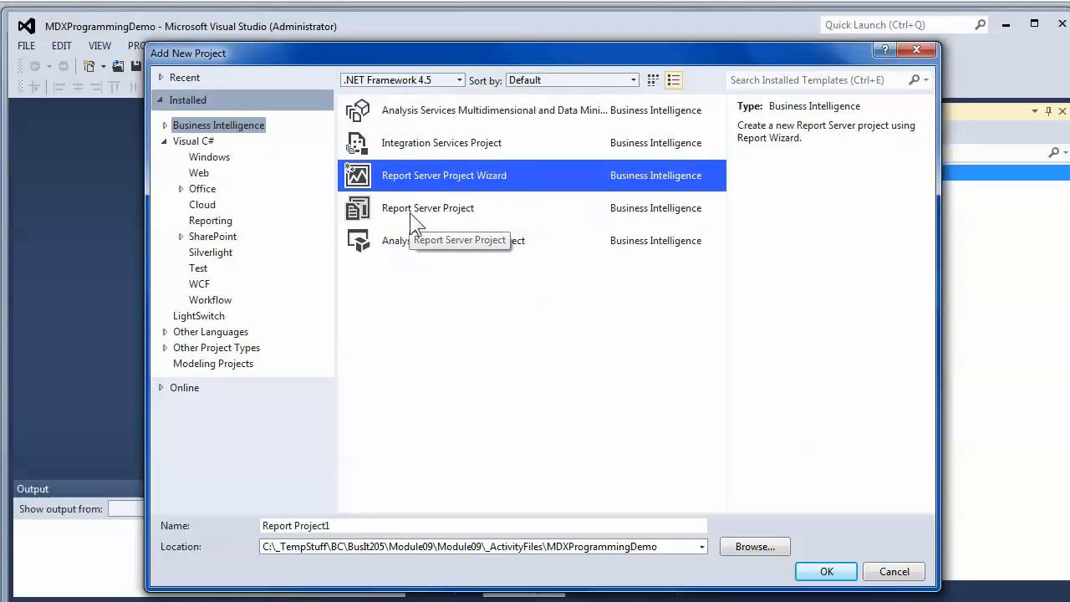
{"action": "left_click", "coordinate": [410, 214]}
{"action": "left_click", "coordinate": [403, 190]}
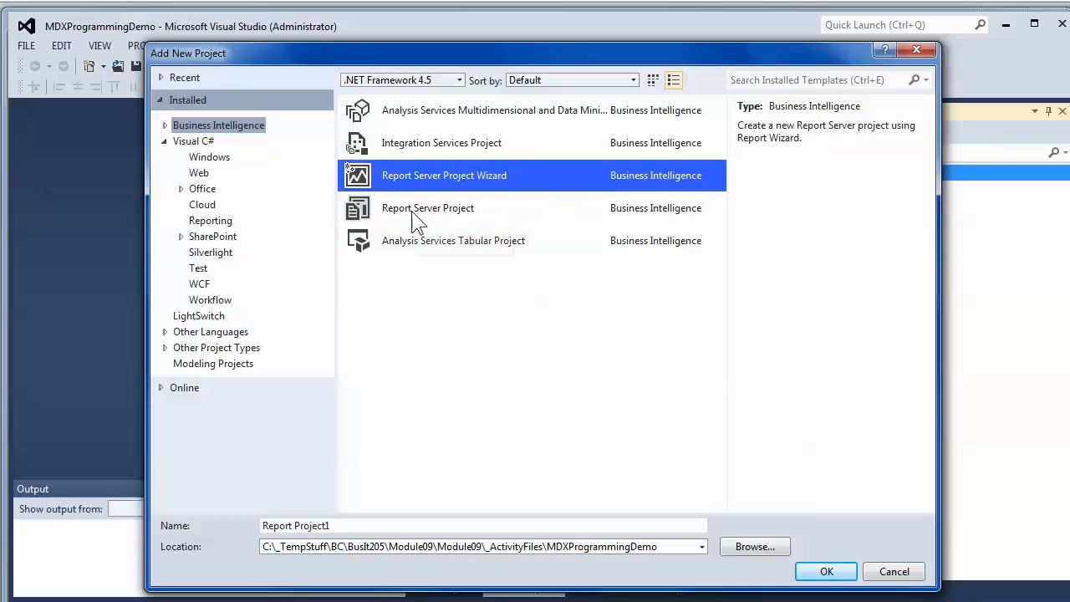
{"action": "left_click", "coordinate": [411, 211]}
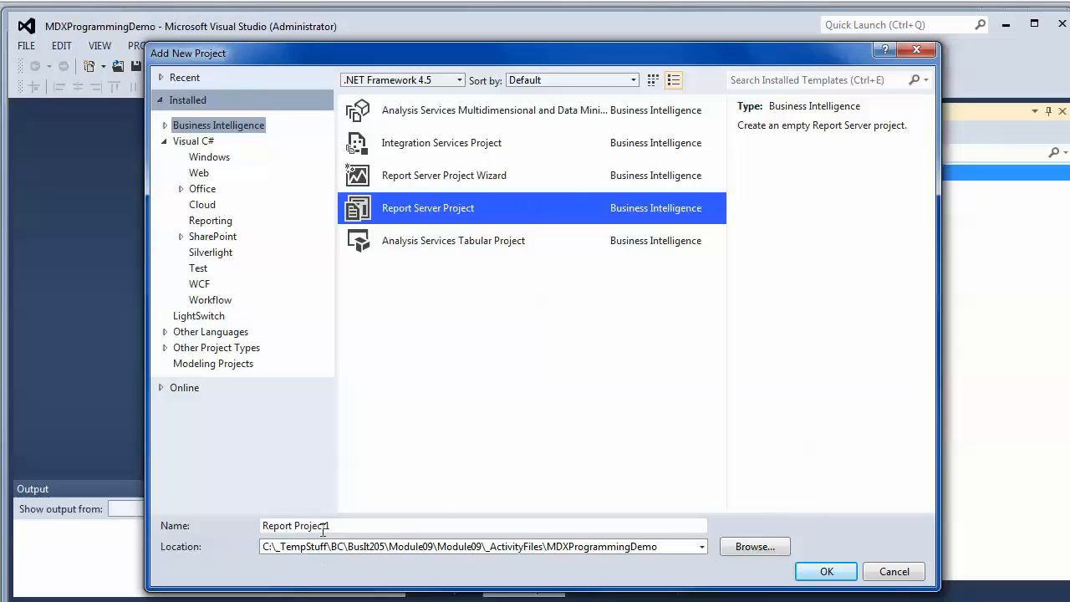
{"action": "left_click_drag", "start_coordinate": [337, 525], "coordinate": [227, 524]}
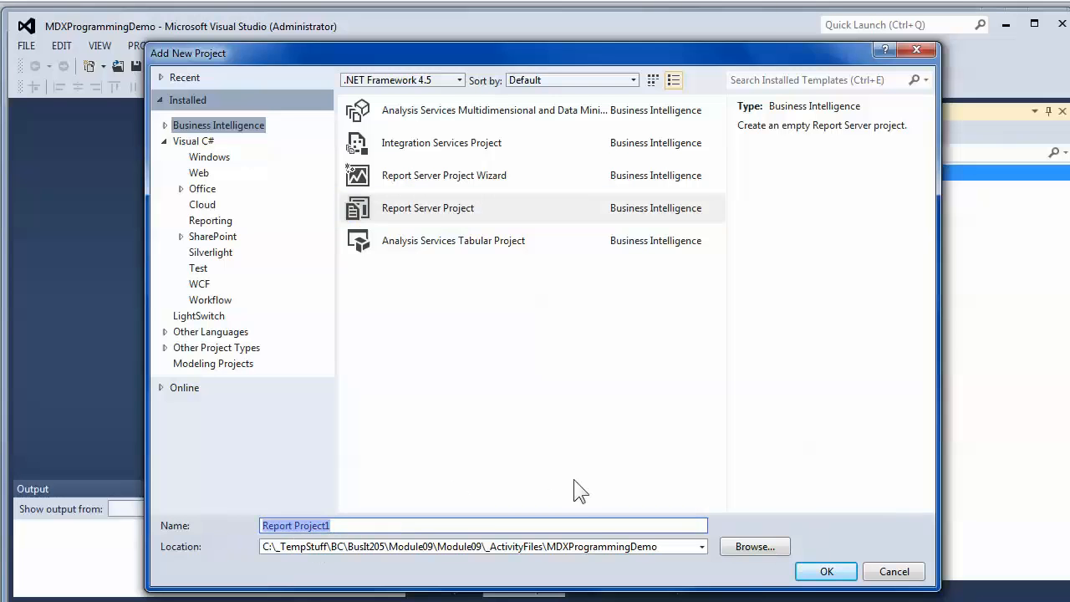
{"action": "left_click", "coordinate": [824, 572]}
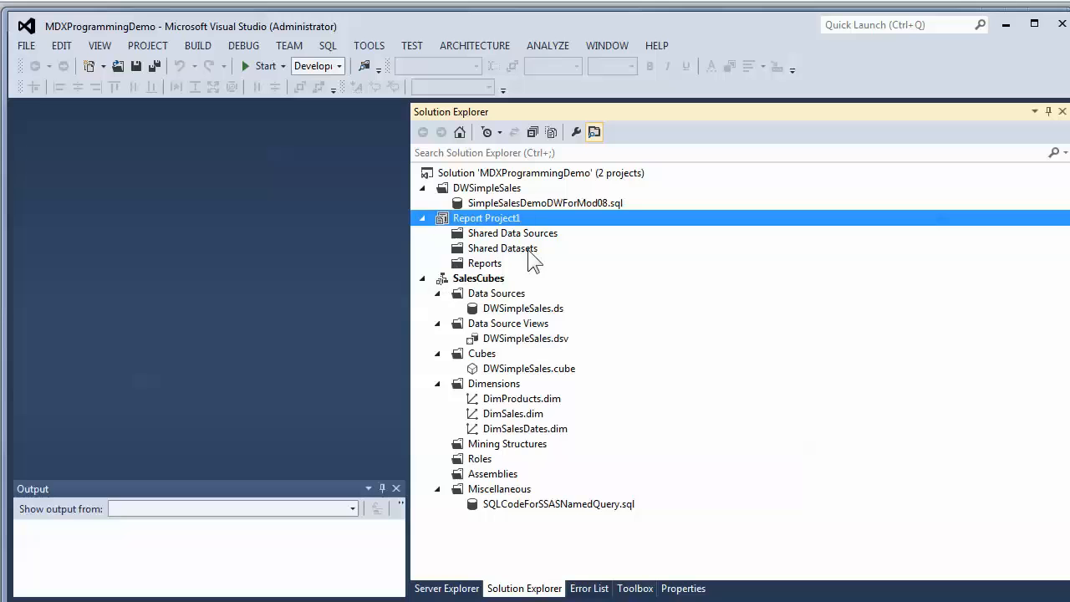
{"action": "left_click", "coordinate": [422, 278]}
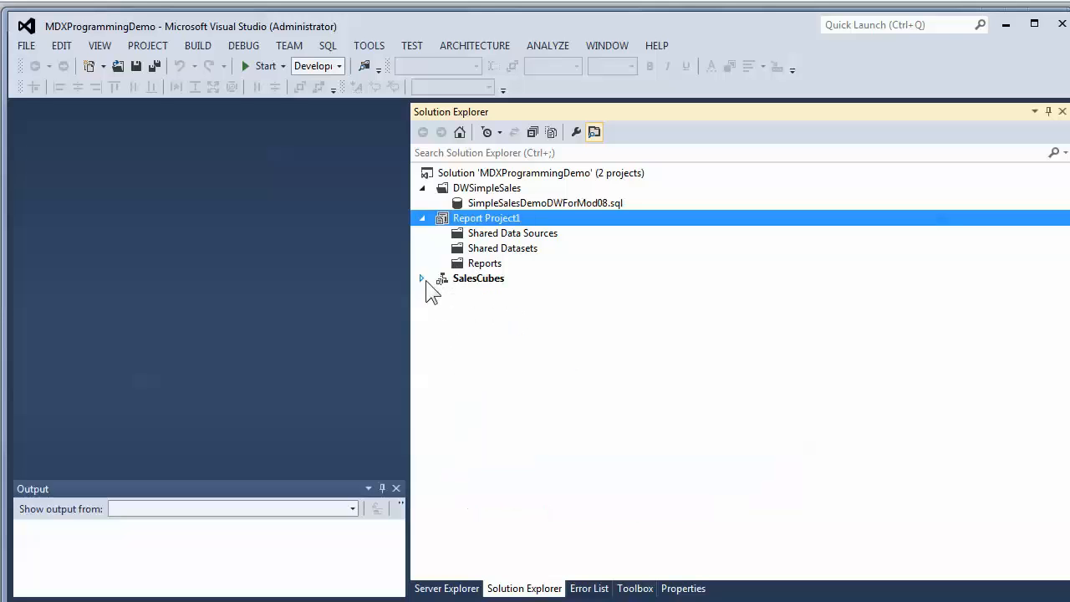
{"action": "left_click", "coordinate": [482, 264]}
{"action": "right_click", "coordinate": [500, 264]}
{"action": "mouse_move", "coordinate": [572, 292]}
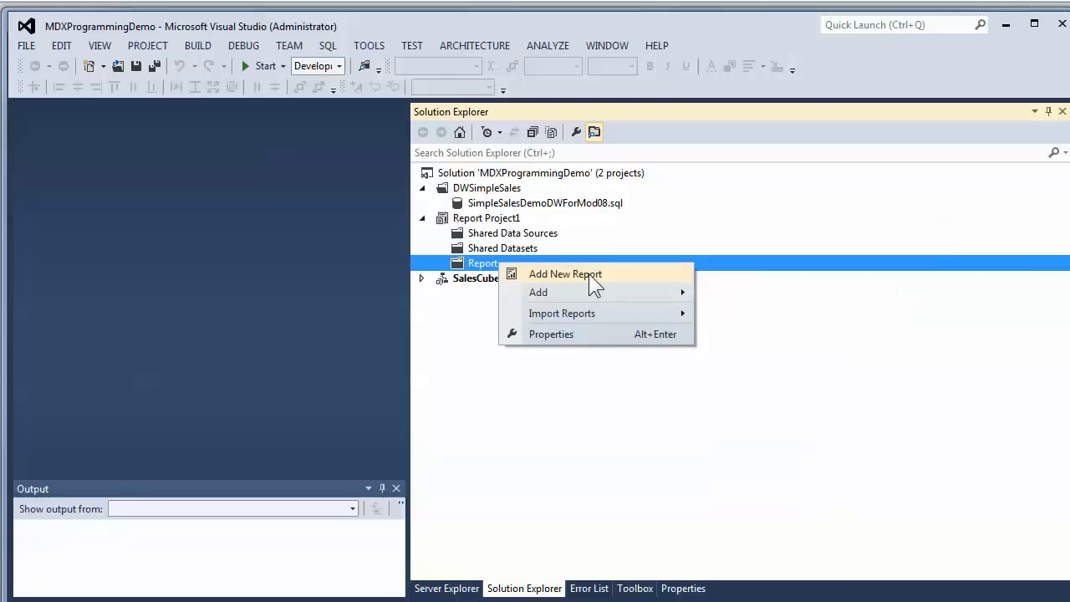
{"action": "left_click", "coordinate": [588, 273]}
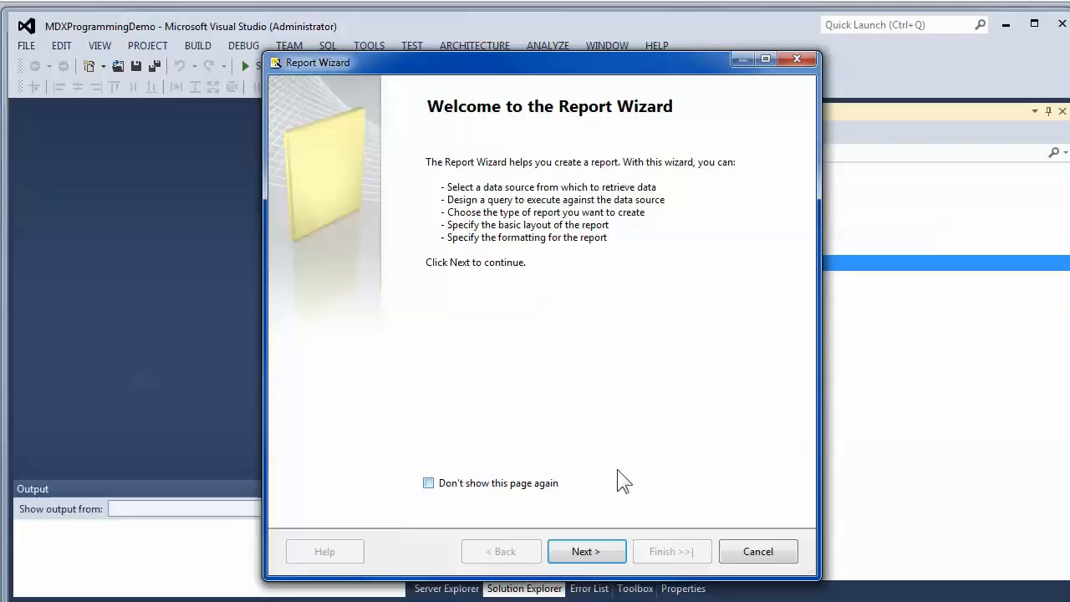
{"action": "left_click", "coordinate": [585, 551]}
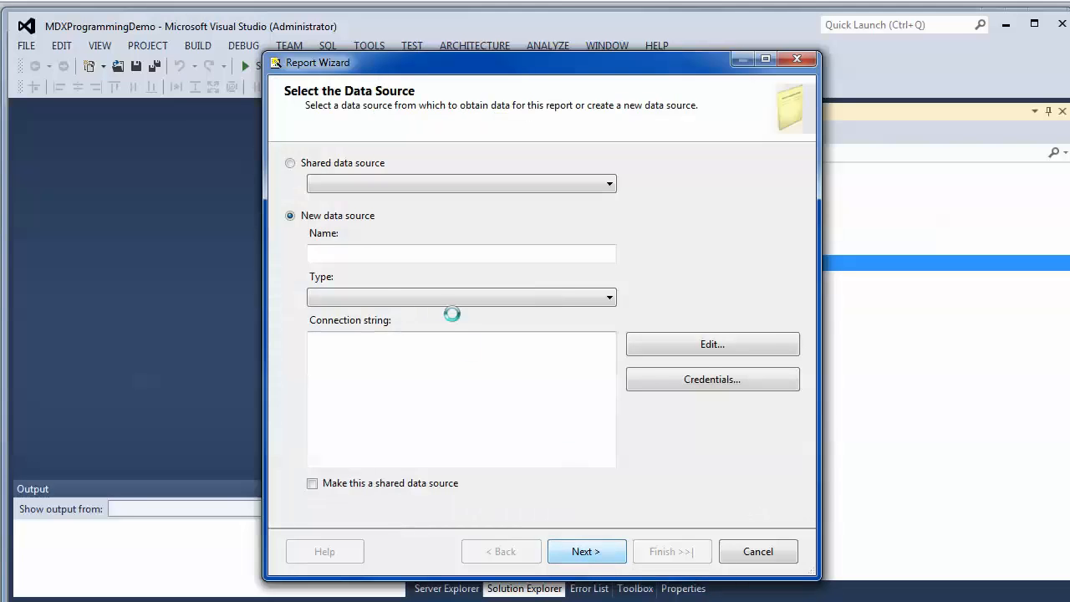
{"action": "left_click", "coordinate": [722, 551]}
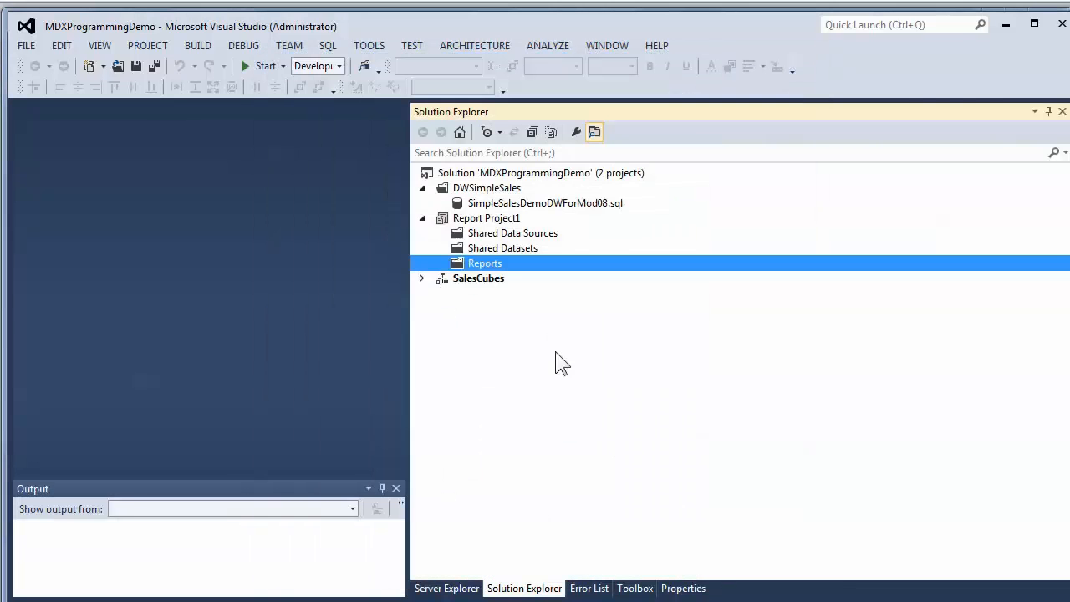
Add a blank report named Report1.rdl to the Reports folder of Report Project1 and widen its design area.
{"action": "right_click", "coordinate": [514, 262]}
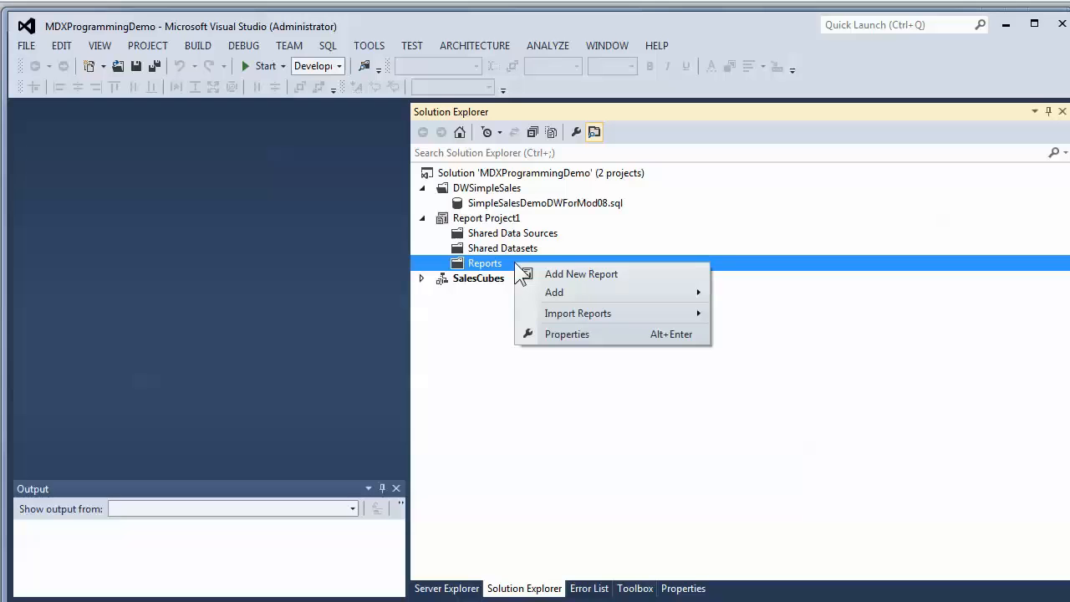
{"action": "mouse_move", "coordinate": [701, 293]}
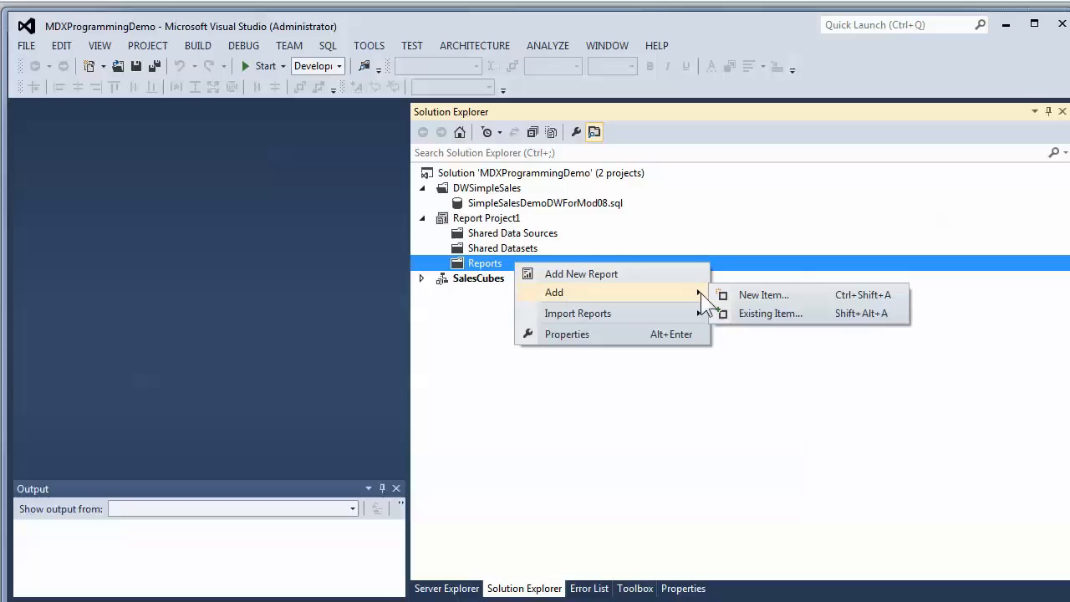
{"action": "left_click", "coordinate": [771, 299]}
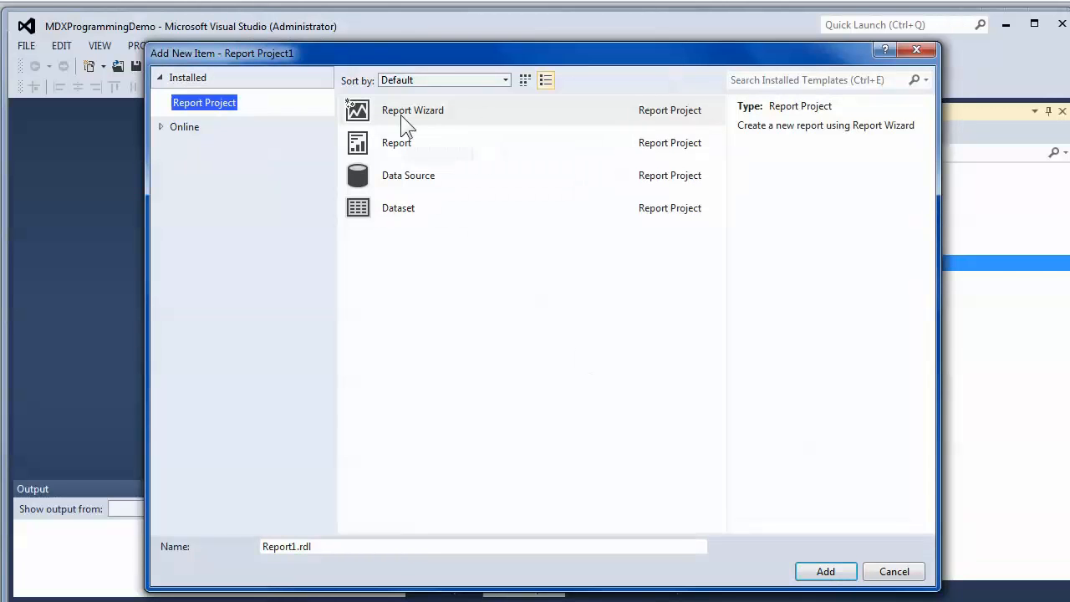
{"action": "left_click", "coordinate": [400, 150]}
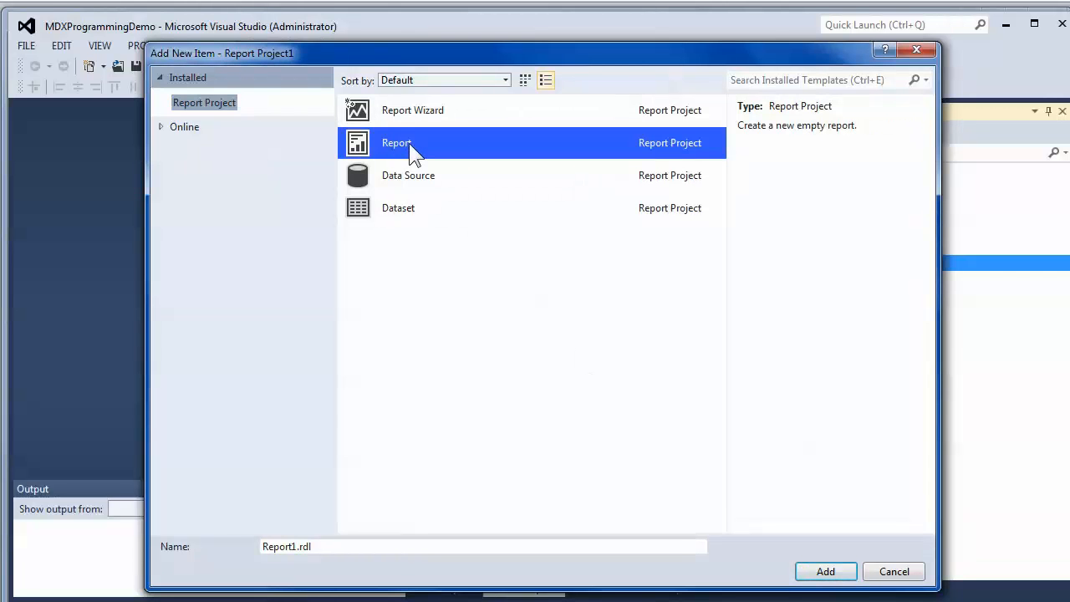
{"action": "left_click", "coordinate": [825, 570]}
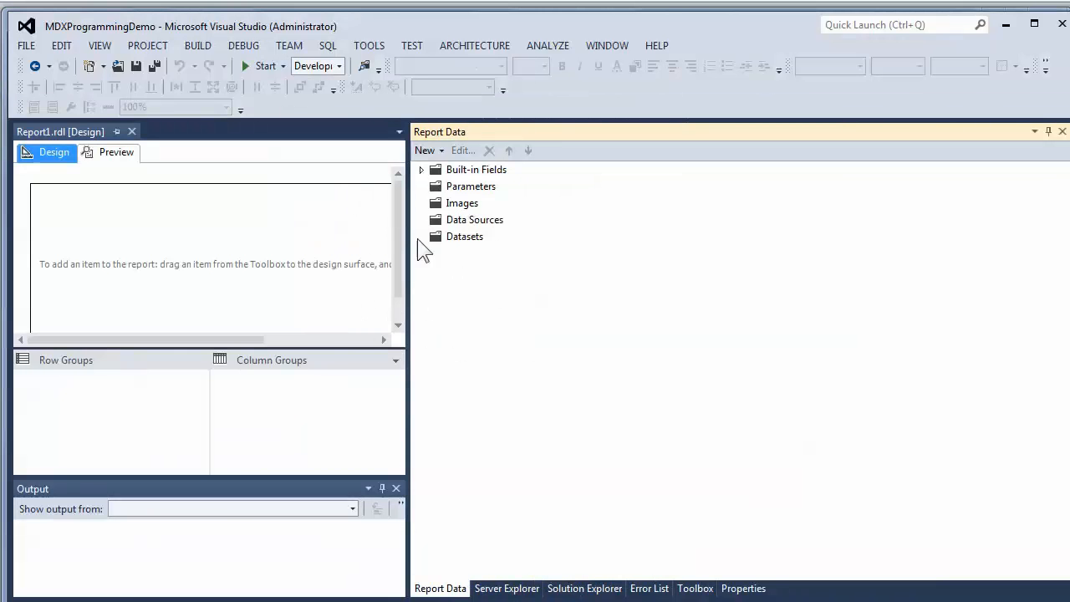
{"action": "left_click_drag", "start_coordinate": [407, 263], "coordinate": [587, 259]}
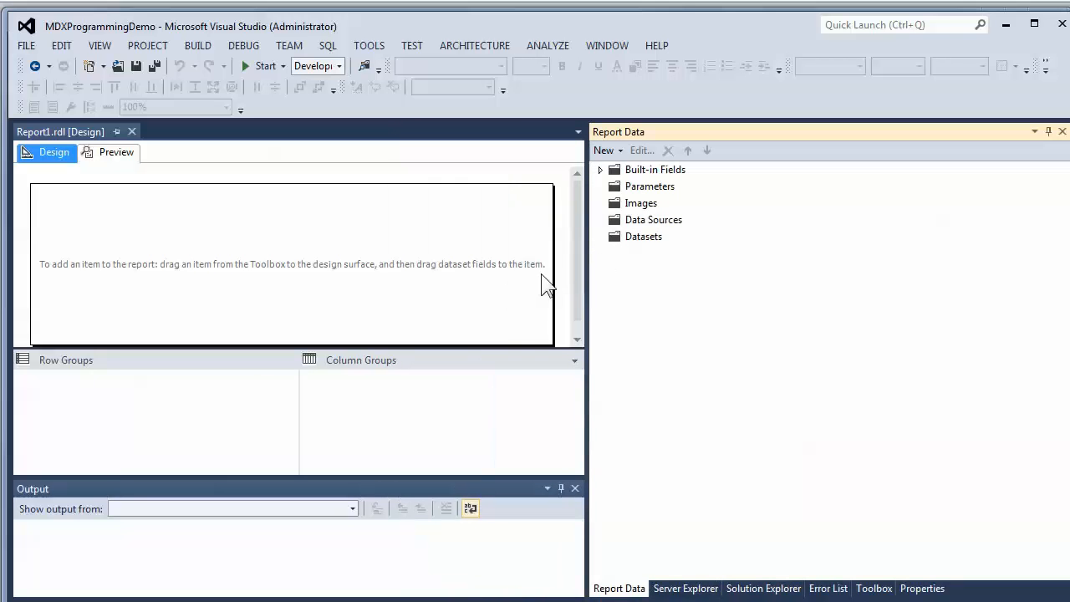
Create a data source for the report with an embedded connection of type Microsoft SQL Server Analysis Services.
{"action": "left_click", "coordinate": [676, 221]}
{"action": "right_click", "coordinate": [676, 220]}
{"action": "left_click", "coordinate": [725, 228]}
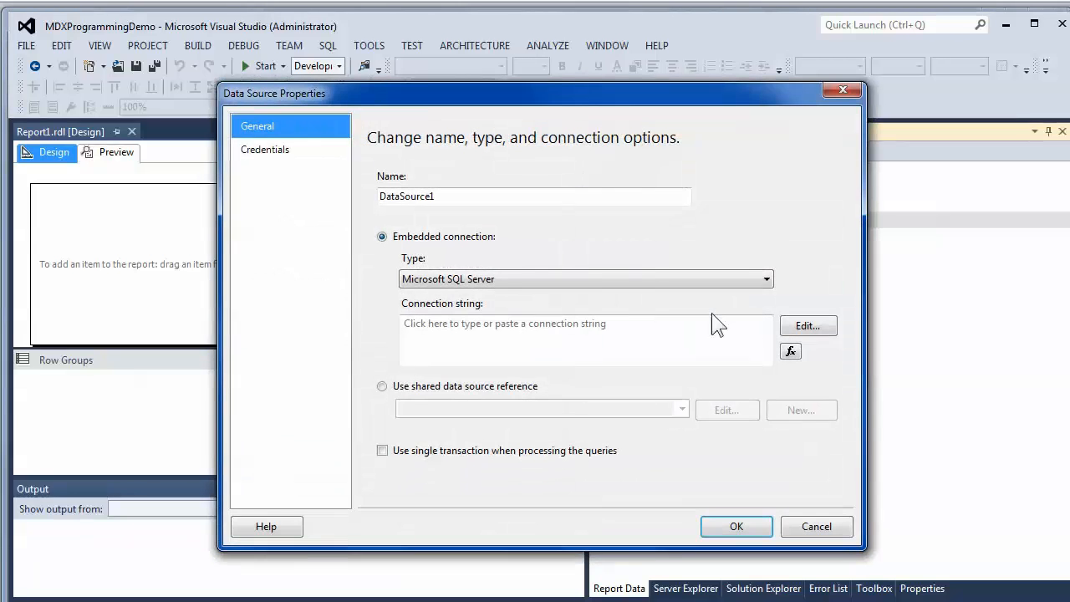
{"action": "left_click", "coordinate": [480, 283]}
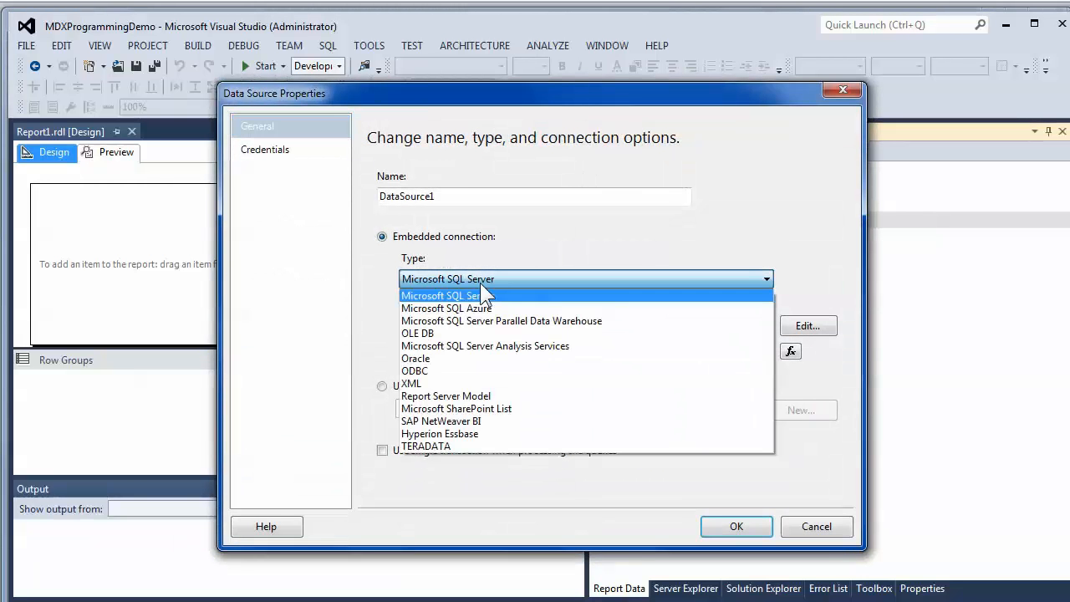
{"action": "left_click", "coordinate": [495, 345]}
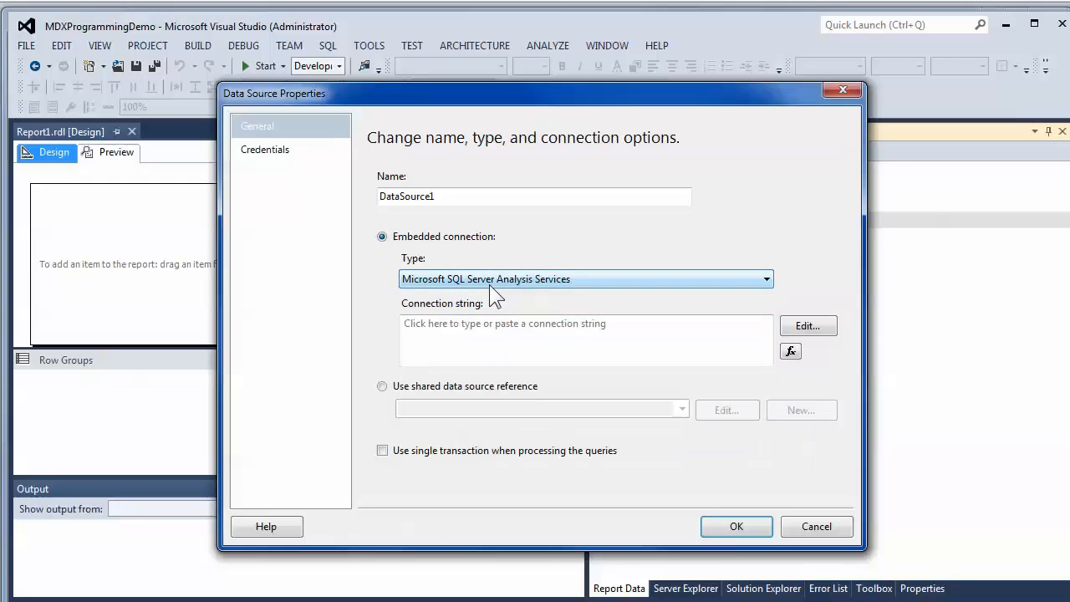
Connect the data source to the Salescubes database on server localhost, testing the connection before accepting it.
{"action": "left_click", "coordinate": [786, 325]}
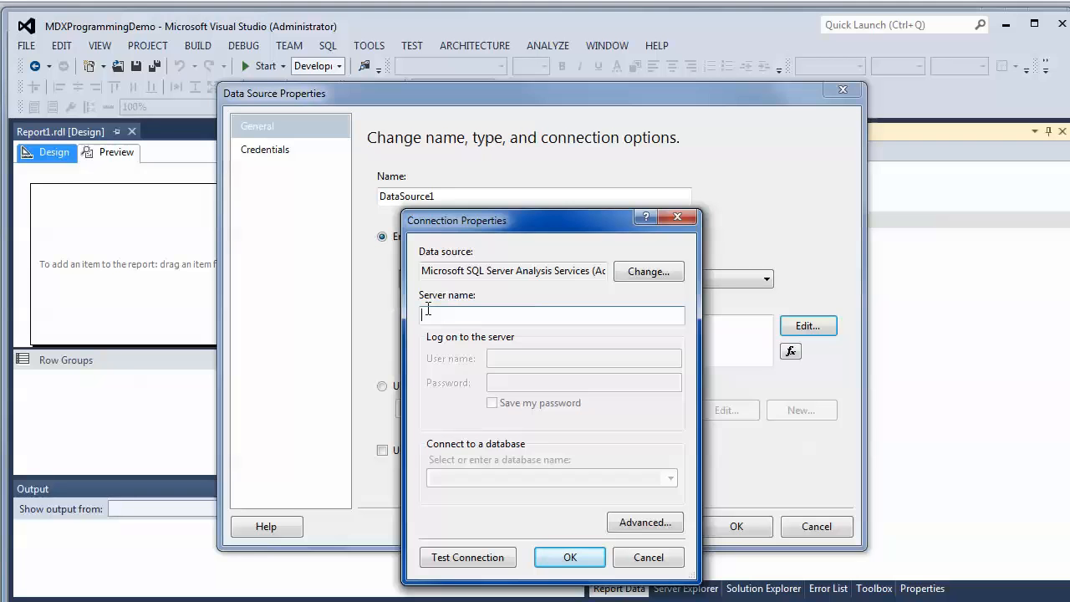
{"action": "type", "text": "localhost"}
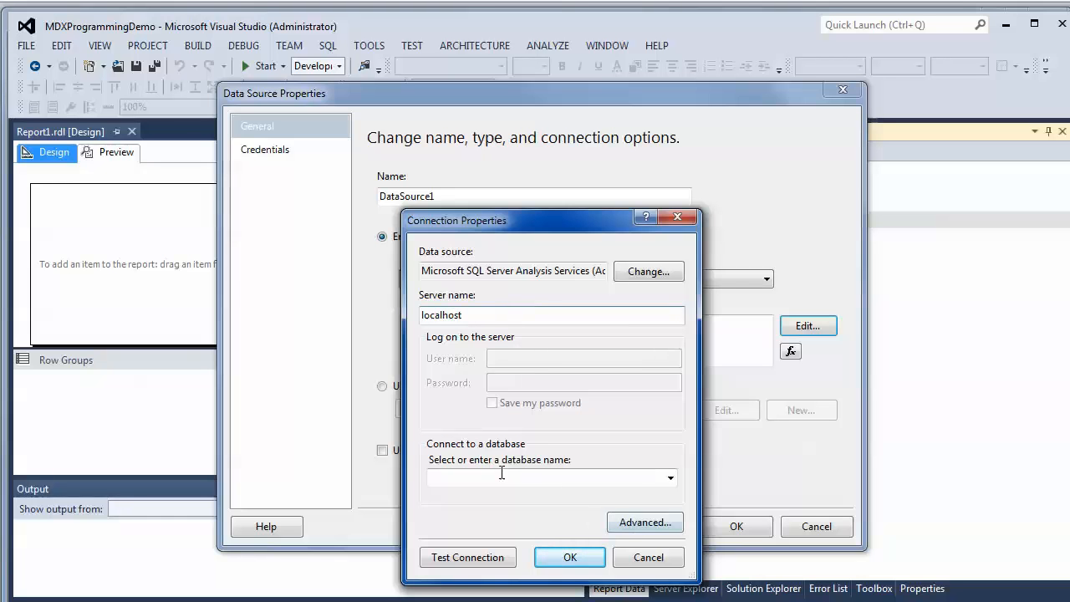
{"action": "left_click", "coordinate": [669, 478]}
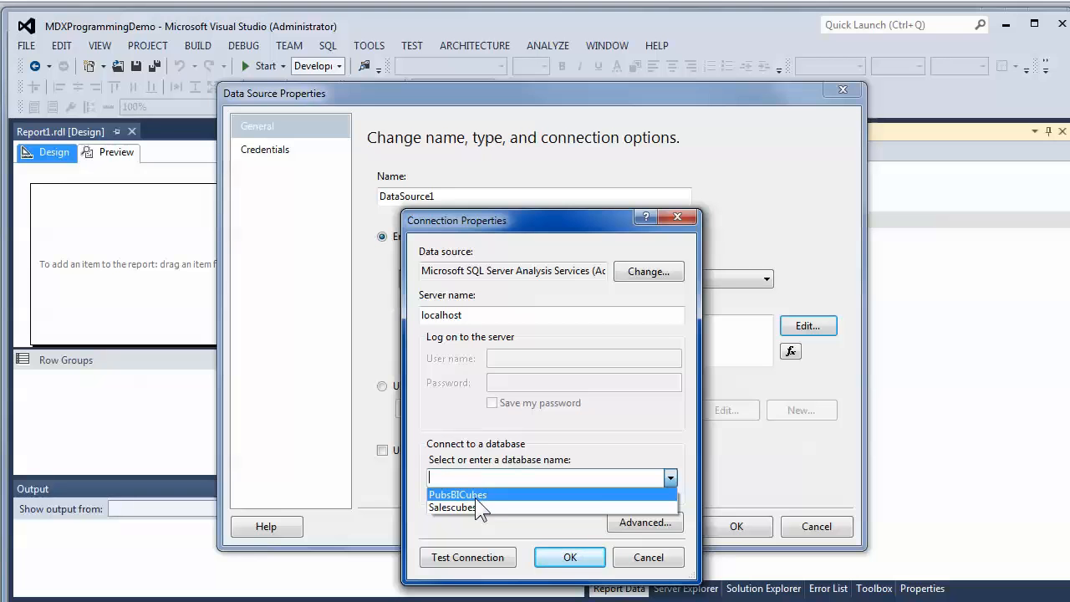
{"action": "left_click", "coordinate": [489, 508]}
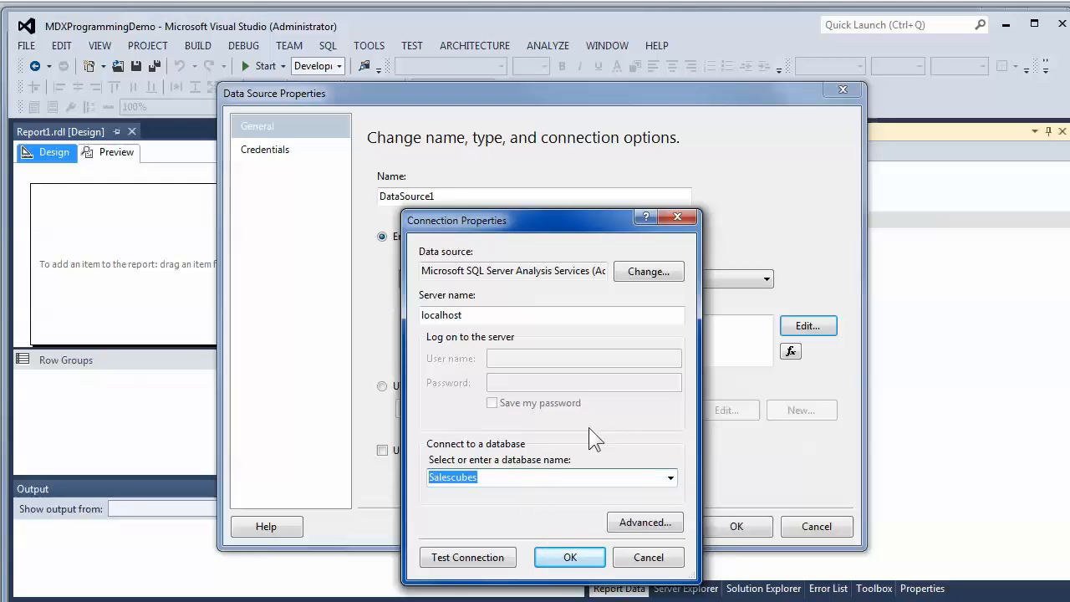
{"action": "left_click", "coordinate": [475, 558]}
{"action": "left_click", "coordinate": [610, 466]}
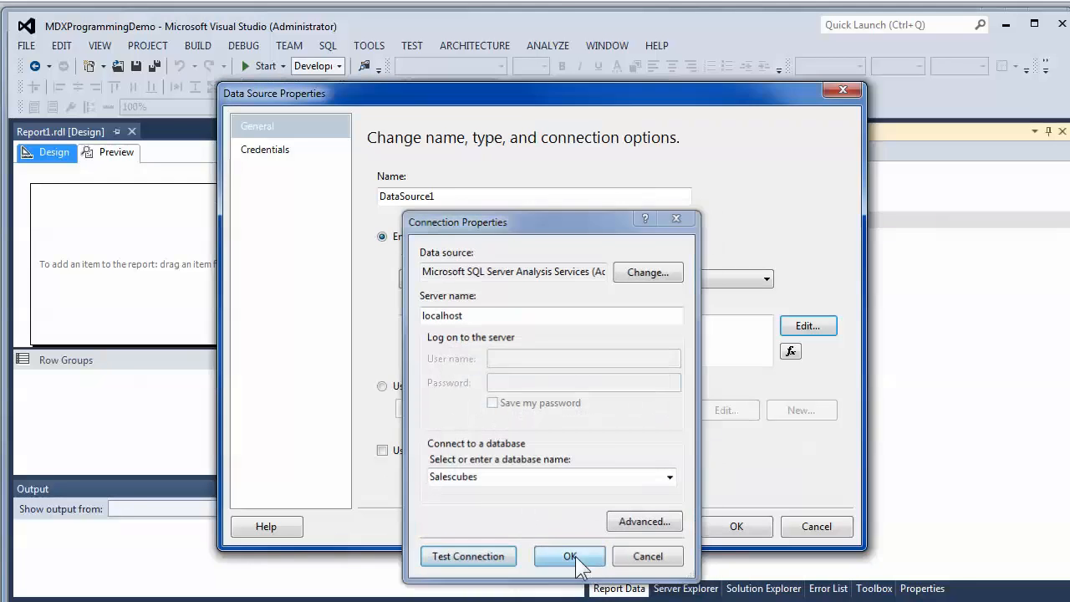
{"action": "left_click", "coordinate": [572, 557]}
{"action": "left_click", "coordinate": [726, 526]}
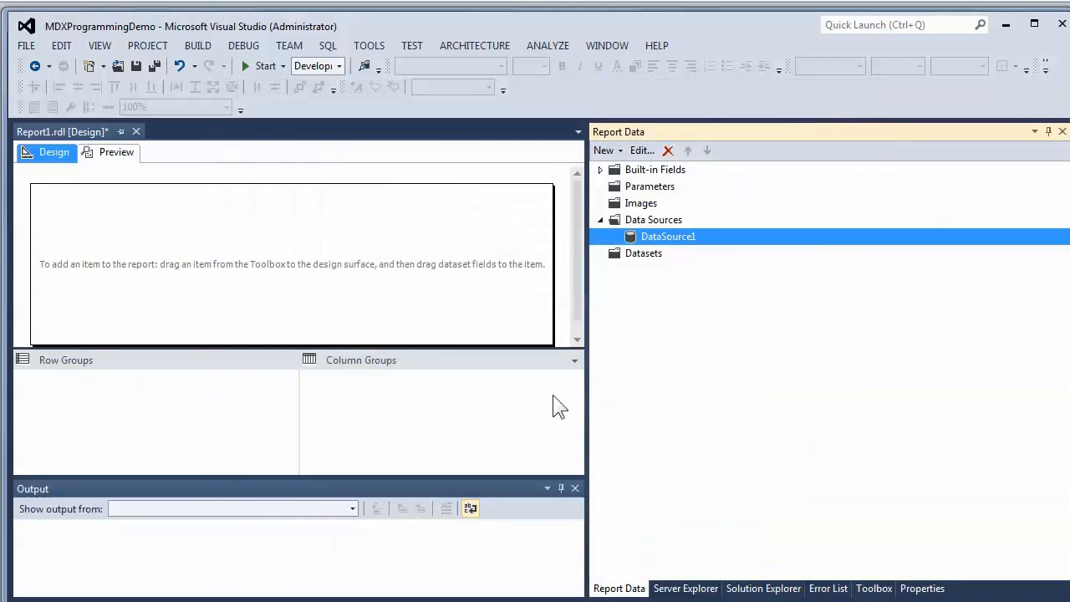
Add a dataset embedded in the report and paste the copied four-line MDX query as its query text.
{"action": "left_click", "coordinate": [648, 255]}
{"action": "right_click", "coordinate": [647, 254]}
{"action": "left_click", "coordinate": [703, 266]}
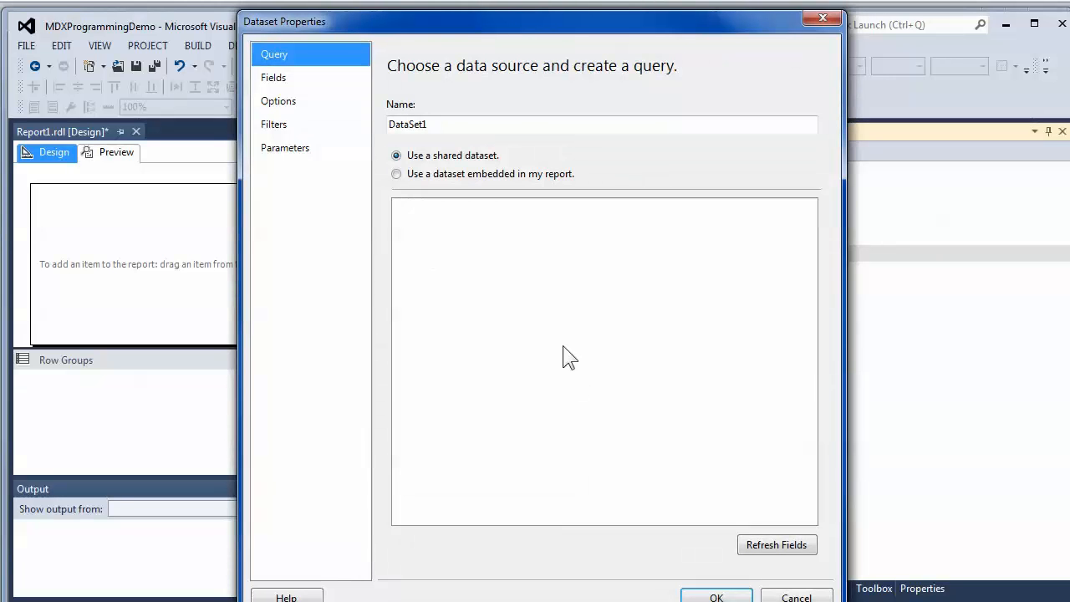
{"action": "left_click", "coordinate": [397, 173]}
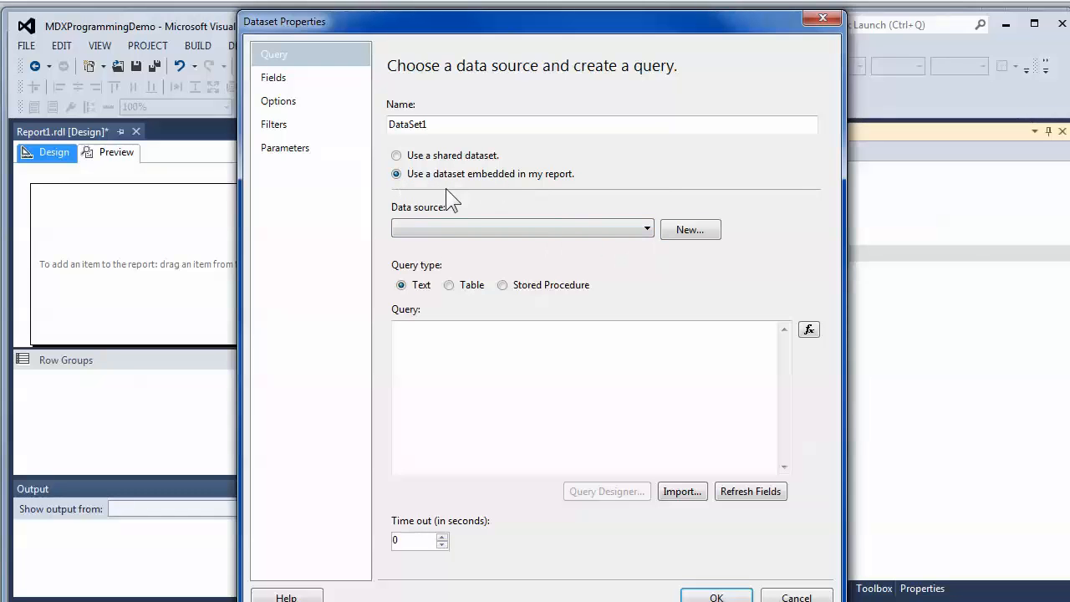
{"action": "right_click", "coordinate": [427, 346]}
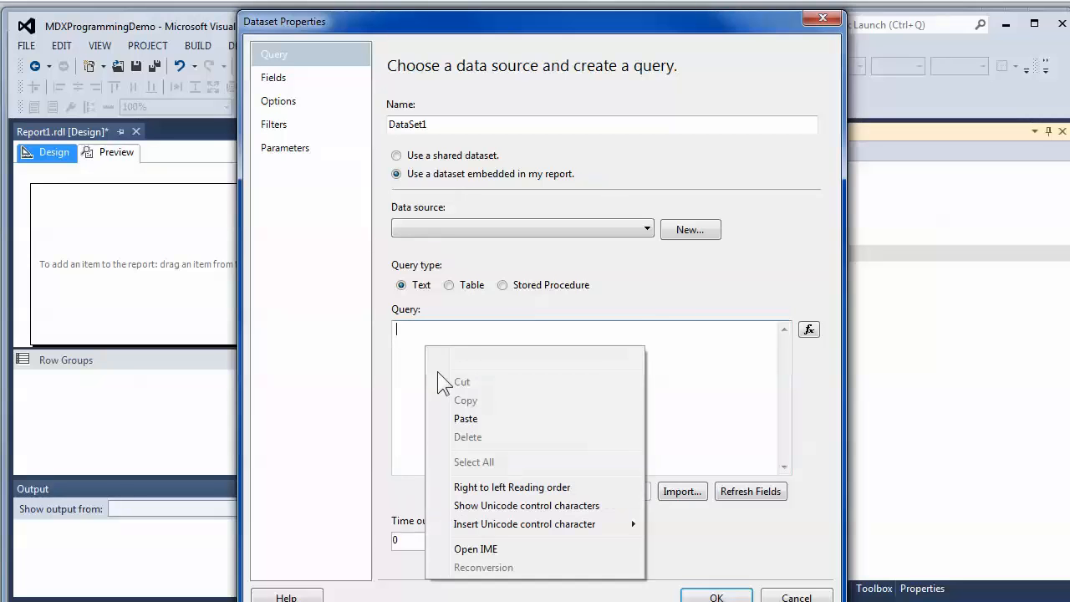
{"action": "left_click", "coordinate": [454, 418]}
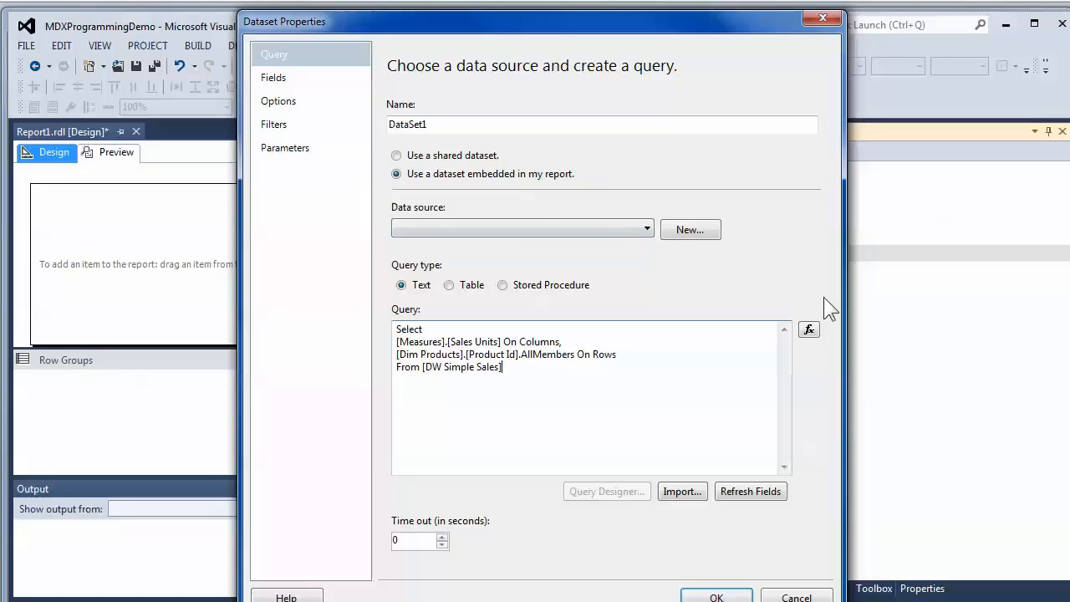
Assign DataSource1 as the data source of the embedded dataset.
{"action": "left_click_drag", "start_coordinate": [693, 28], "coordinate": [657, 8]}
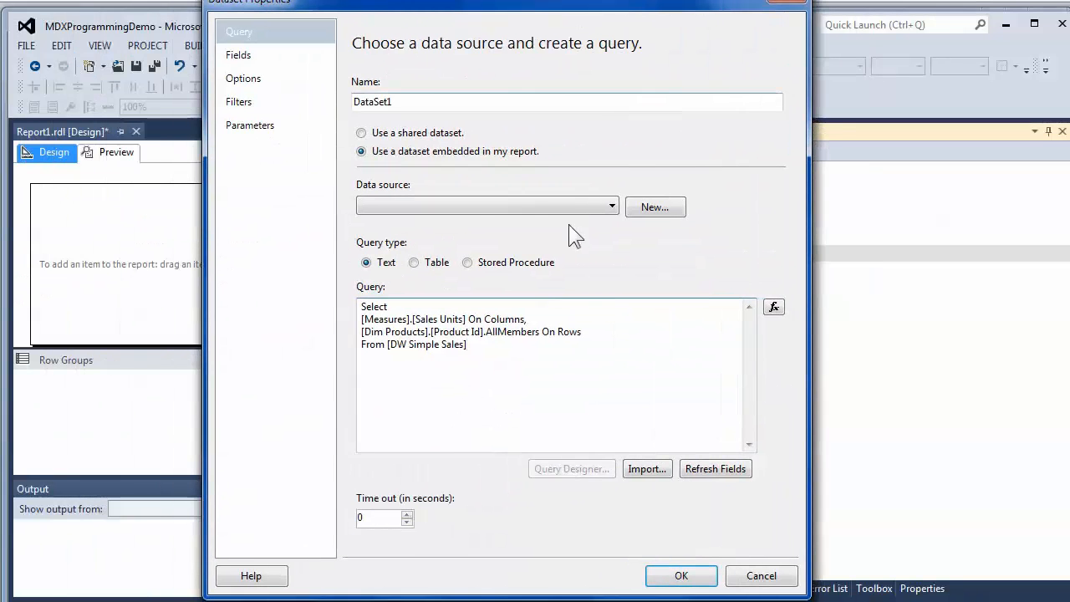
{"action": "left_click", "coordinate": [474, 205]}
{"action": "left_click", "coordinate": [422, 221]}
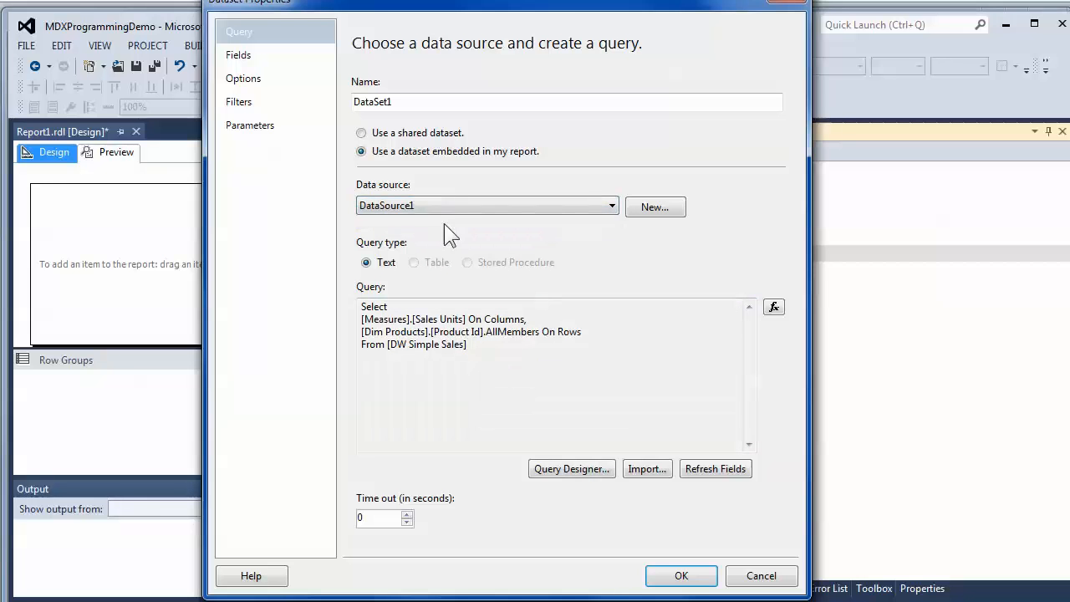
Try to refresh the dataset's fields, review the error details and dismiss the message.
{"action": "left_click", "coordinate": [700, 469]}
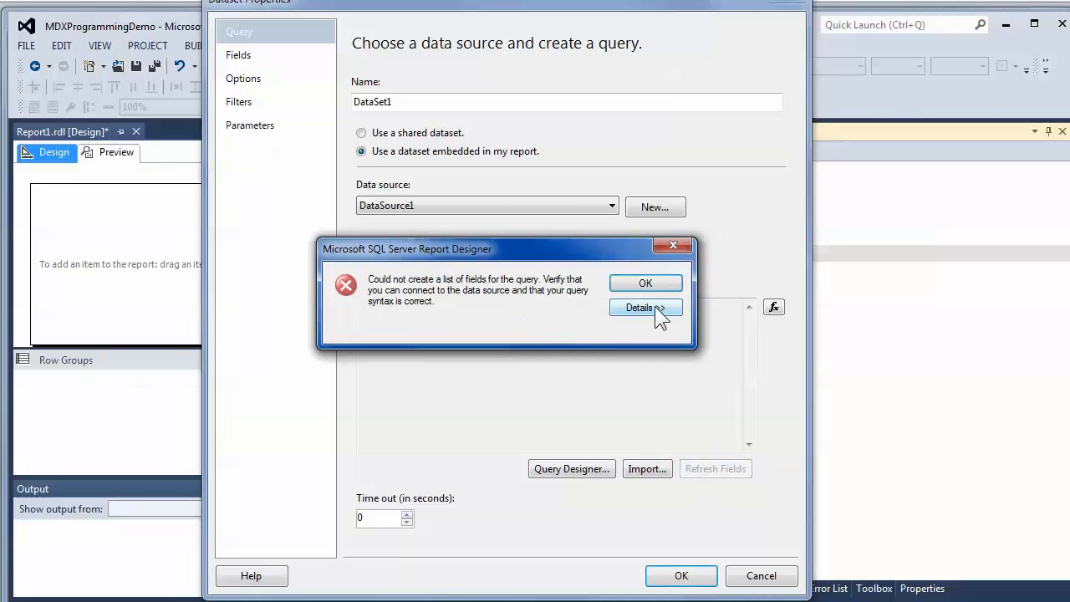
{"action": "left_click", "coordinate": [654, 308]}
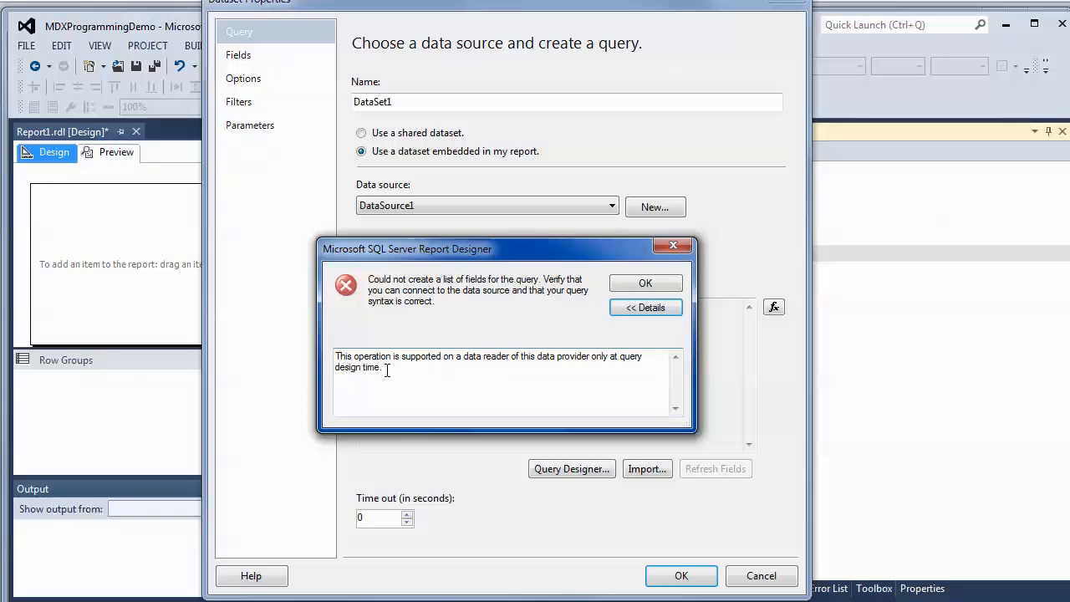
{"action": "left_click", "coordinate": [648, 283]}
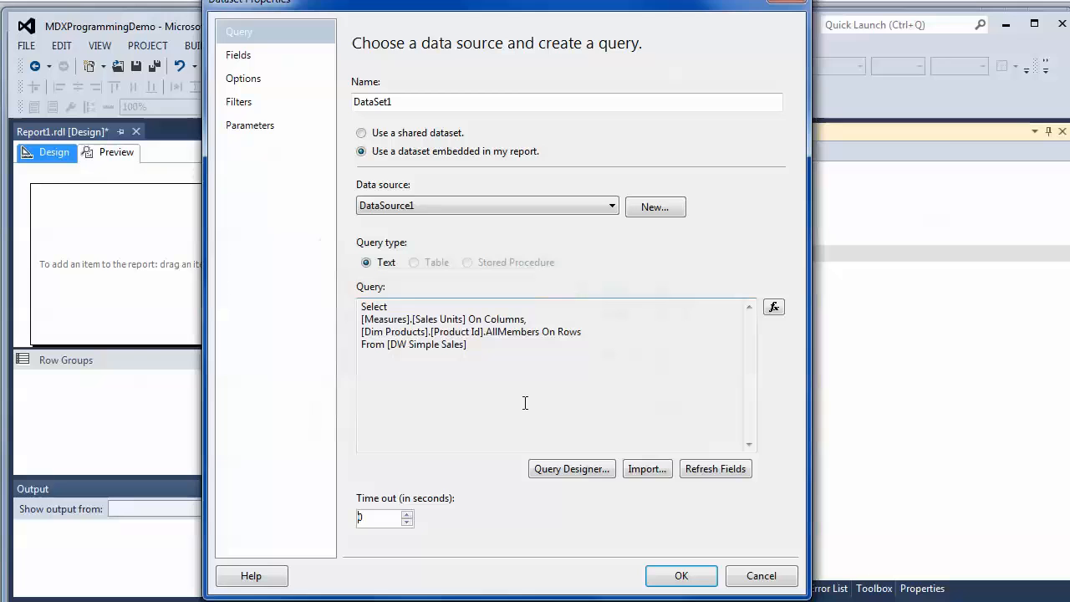
Execute the MDX query in the Query Designer and accept it for the dataset.
{"action": "left_click", "coordinate": [567, 470]}
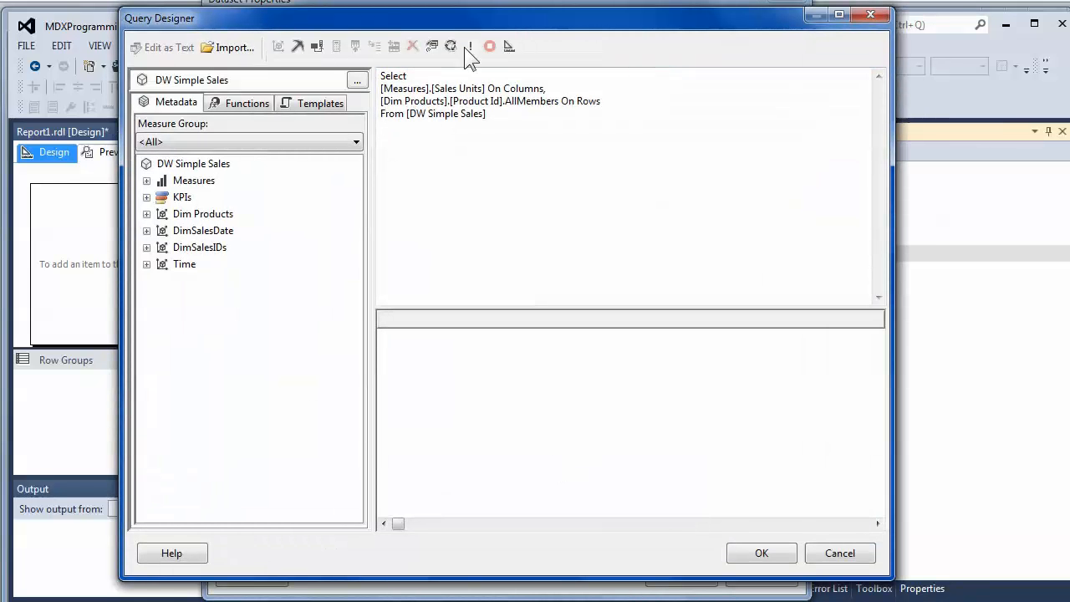
{"action": "left_click", "coordinate": [468, 46]}
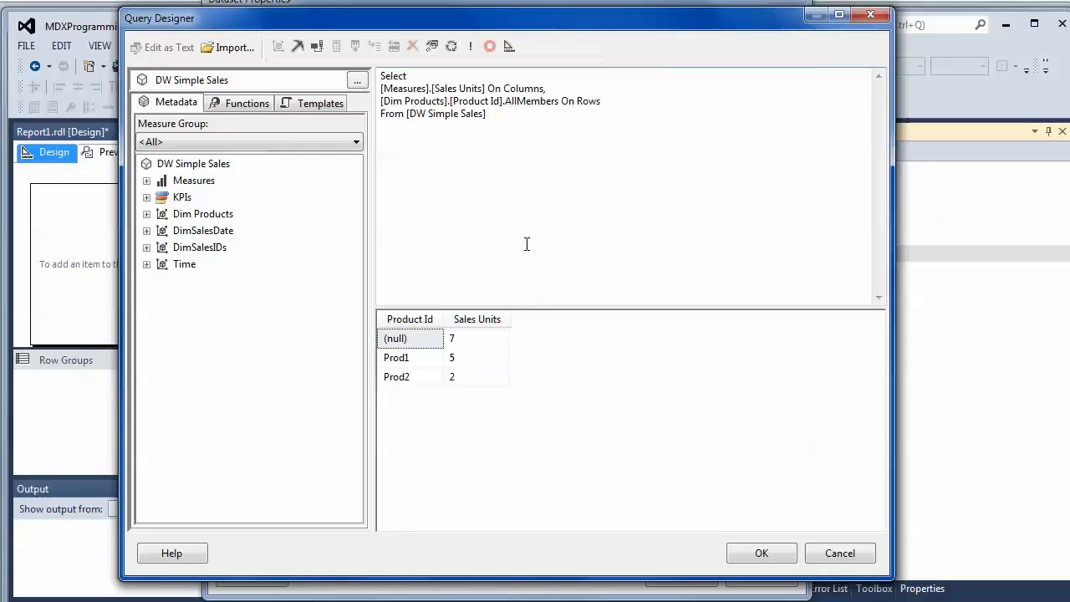
{"action": "left_click", "coordinate": [402, 338]}
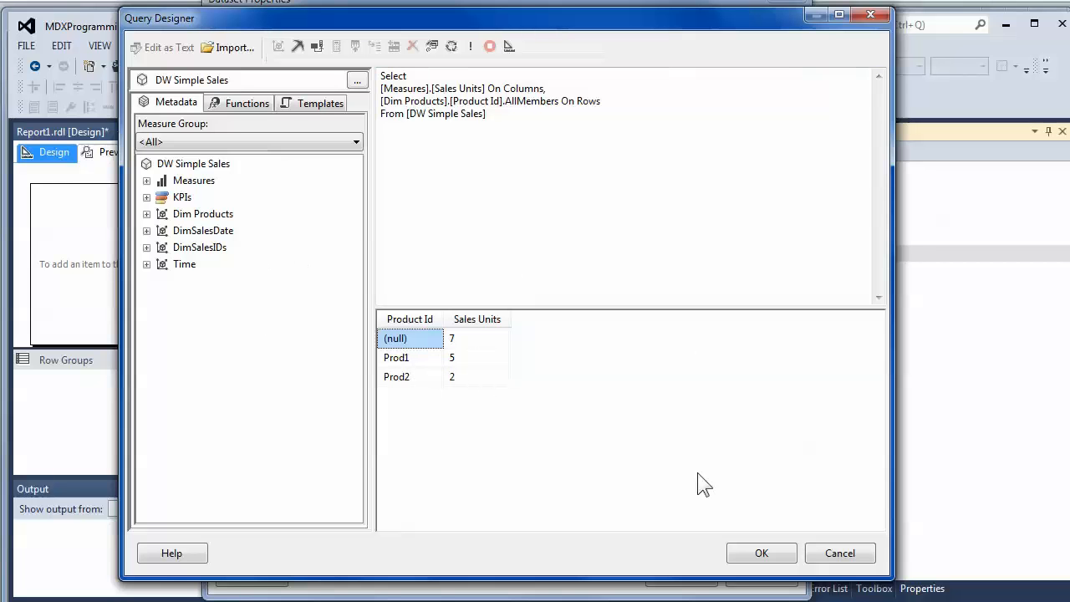
{"action": "left_click", "coordinate": [763, 553]}
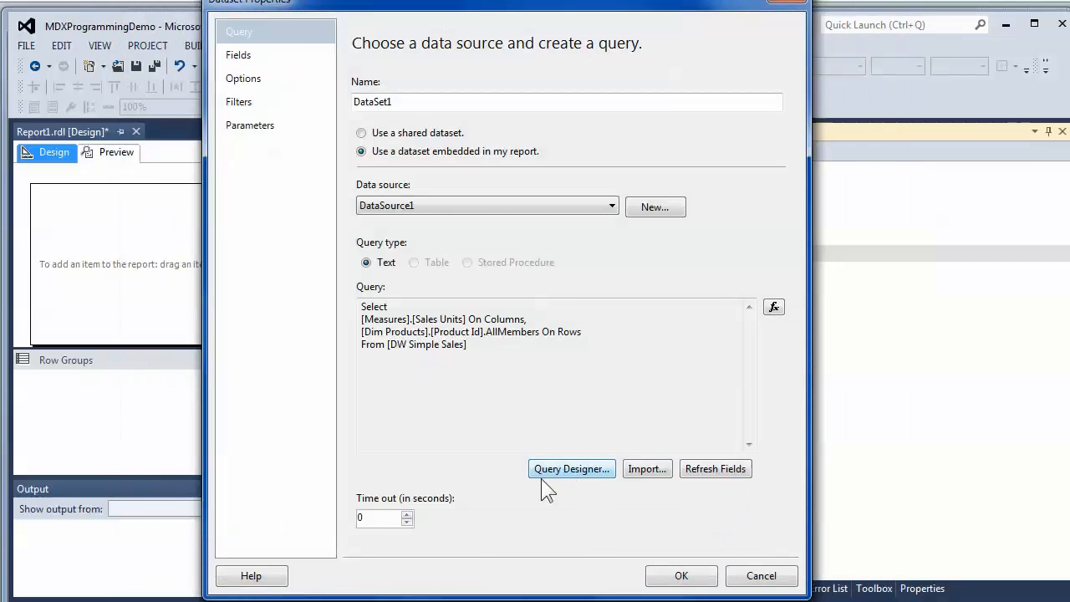
Reopen the dataset query in the Query Designer, execute it again and expand the cube's KPIs.
{"action": "left_click", "coordinate": [580, 465]}
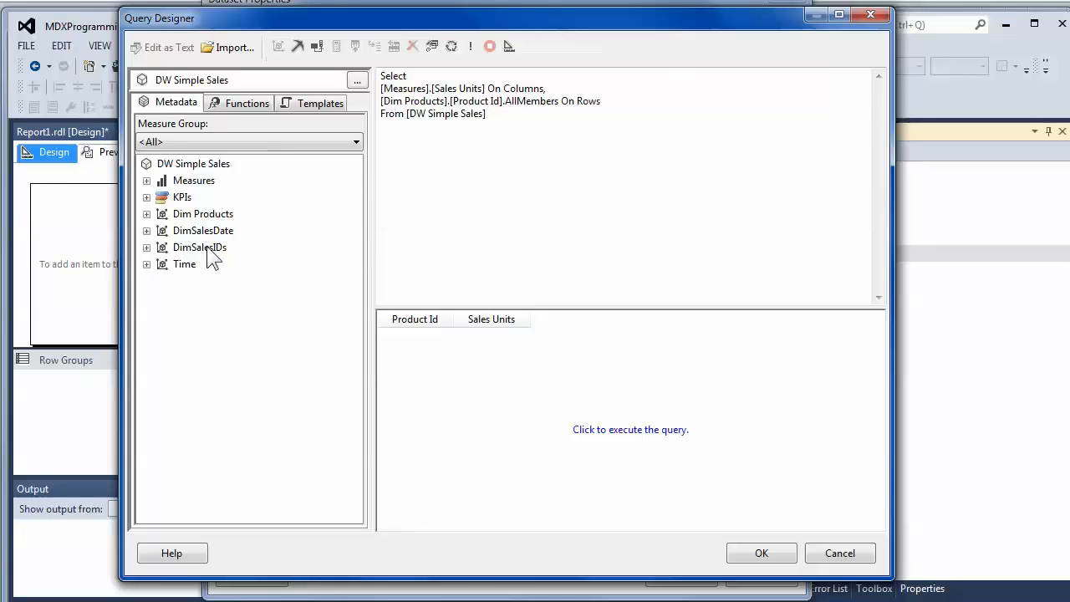
{"action": "left_click", "coordinate": [614, 431]}
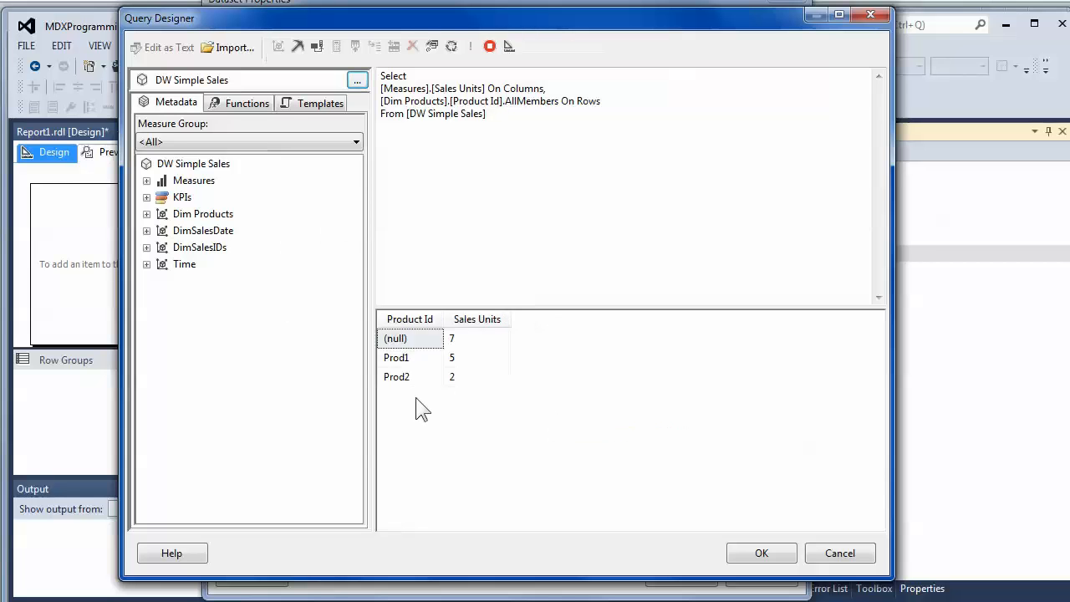
{"action": "left_click", "coordinate": [146, 198]}
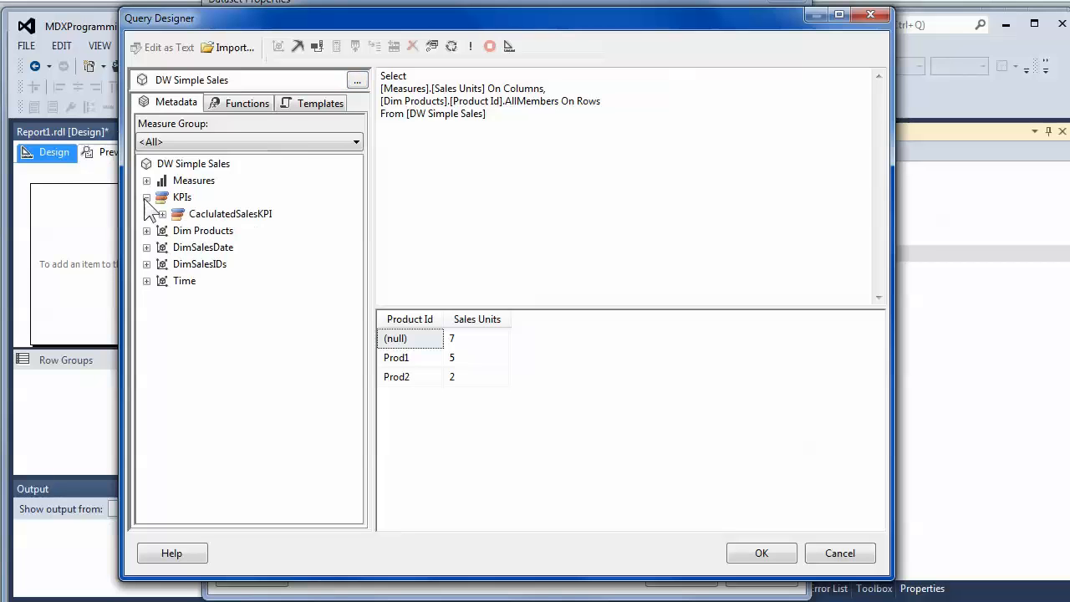
Try to add CaclulatedSalesKPI and its Value component to the query results grid.
{"action": "left_click_drag", "start_coordinate": [205, 214], "coordinate": [443, 322]}
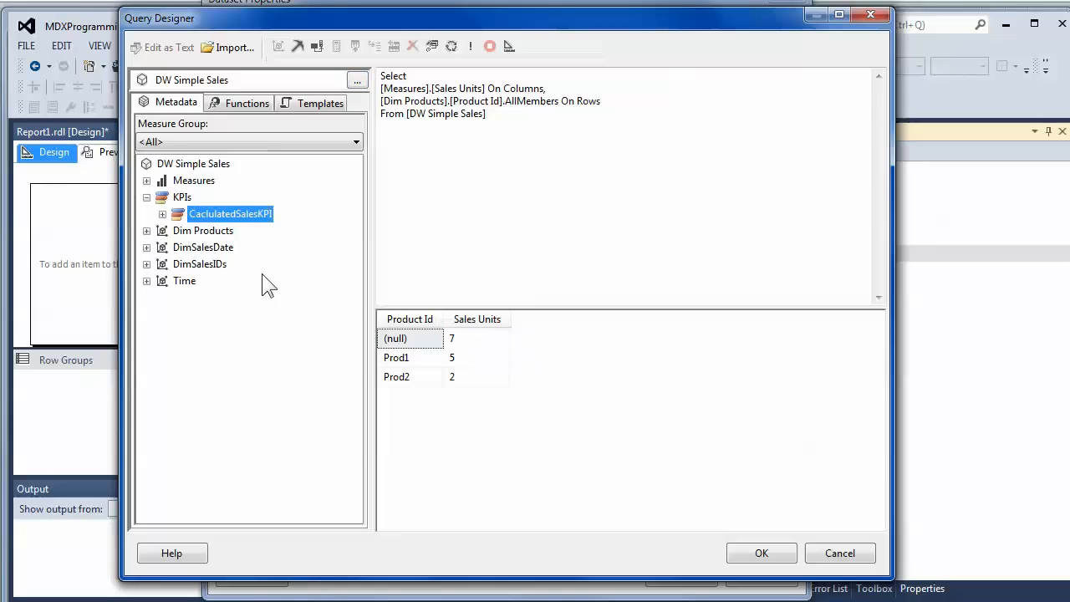
{"action": "left_click", "coordinate": [162, 213]}
{"action": "left_click_drag", "start_coordinate": [219, 209], "coordinate": [515, 357]}
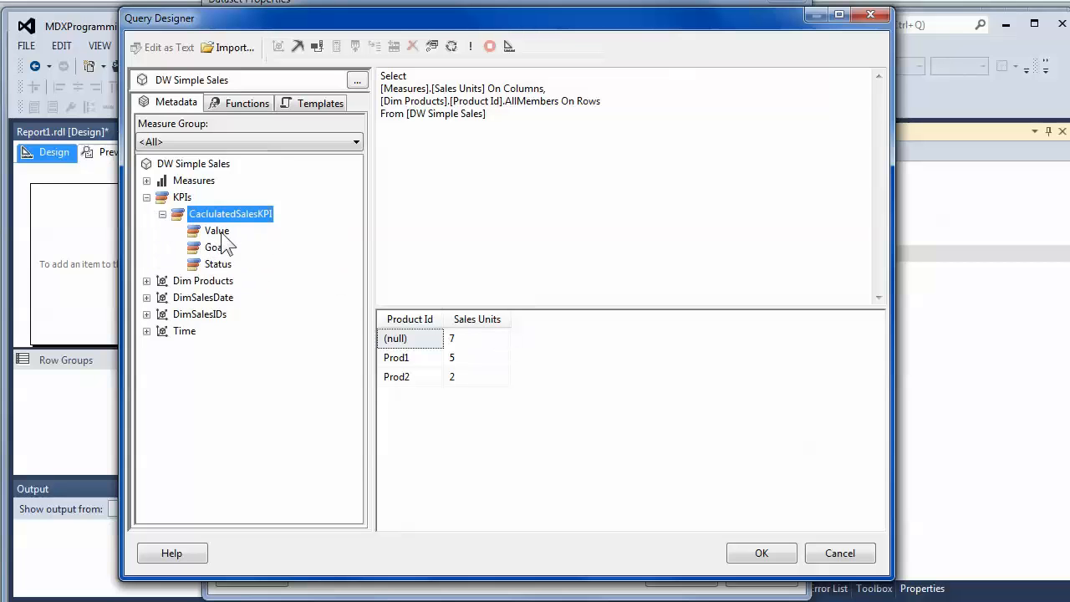
{"action": "left_click", "coordinate": [223, 233]}
{"action": "left_click_drag", "start_coordinate": [222, 234], "coordinate": [445, 321]}
{"action": "left_click", "coordinate": [209, 231]}
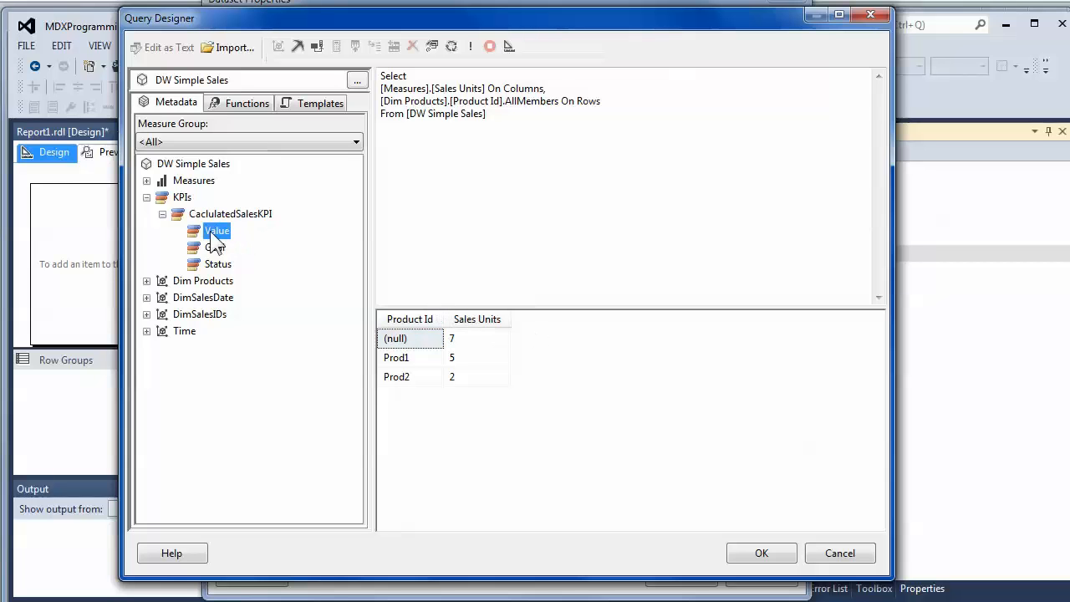
{"action": "right_click", "coordinate": [211, 232]}
{"action": "left_click", "coordinate": [284, 333]}
{"action": "left_click", "coordinate": [442, 318]}
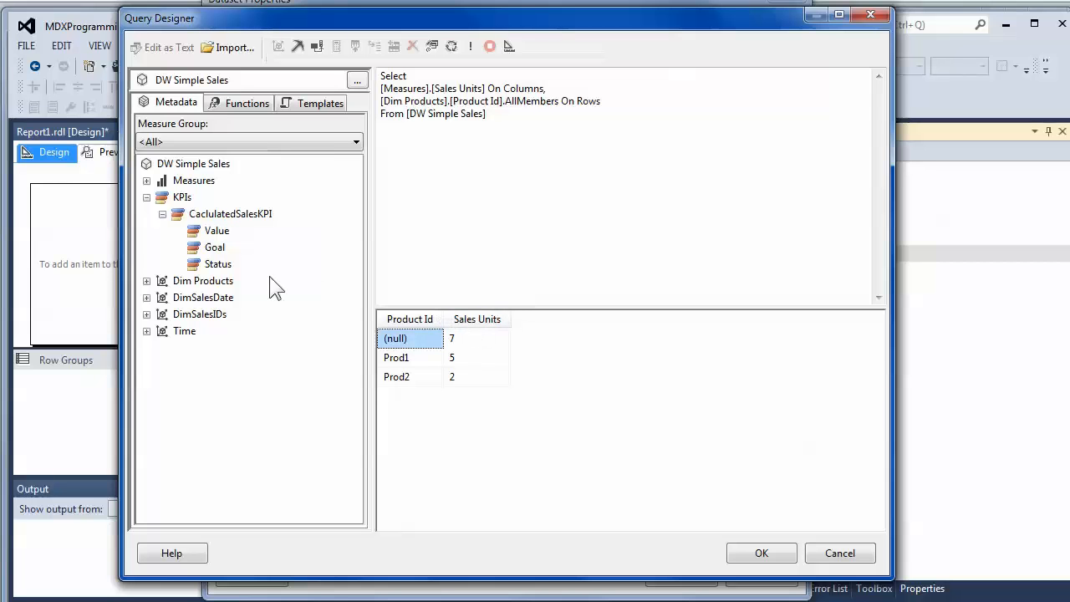
Switch the Query Designer to design mode and add CaclulatedSalesKPI from the cube's KPIs to the query grid.
{"action": "left_click", "coordinate": [506, 48]}
{"action": "left_click", "coordinate": [665, 329]}
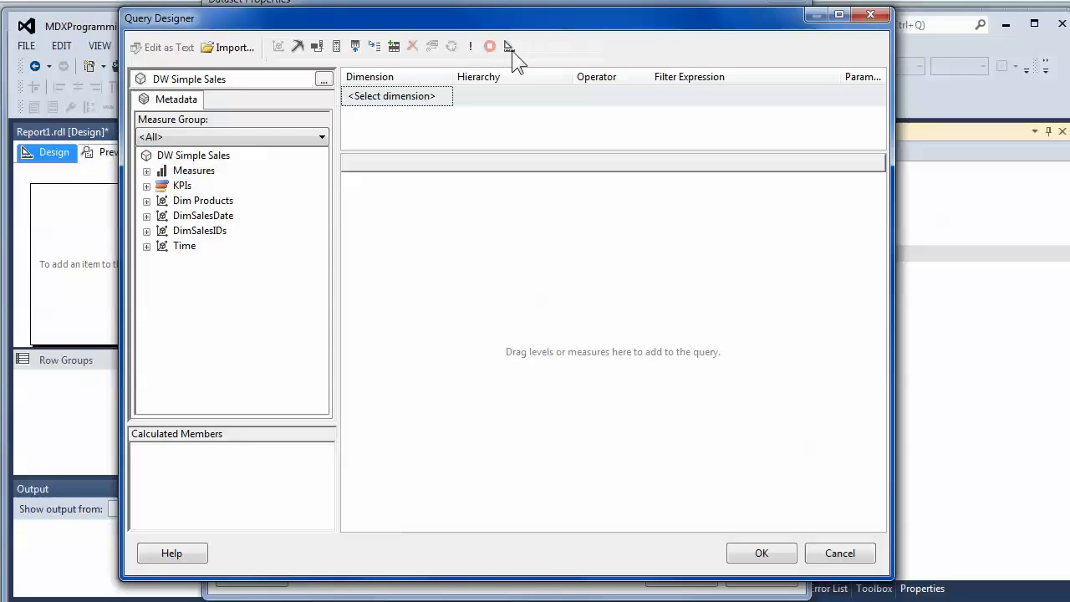
{"action": "left_click", "coordinate": [146, 186]}
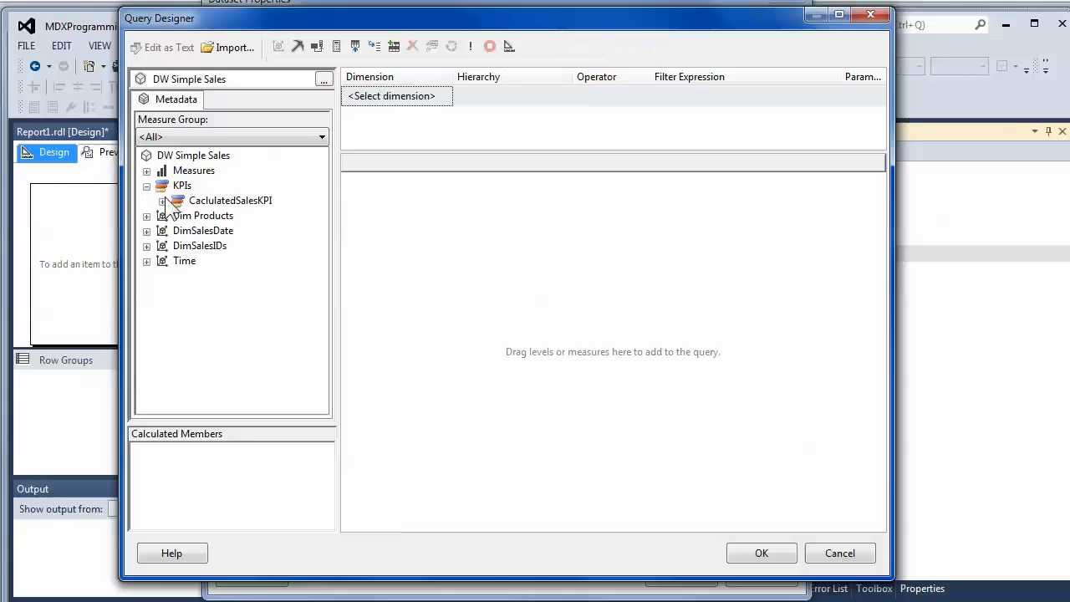
{"action": "left_click_drag", "start_coordinate": [187, 203], "coordinate": [443, 285]}
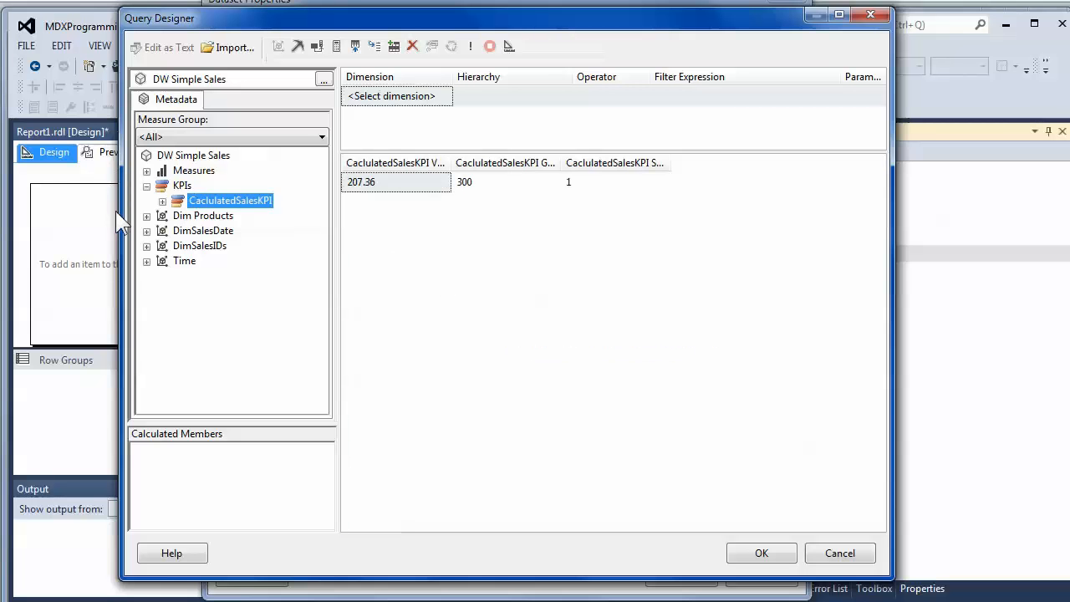
Add Product Id from Dim Products to the query grid and widen the CaclulatedSalesKPI Status column to fit its heading.
{"action": "left_click", "coordinate": [203, 217]}
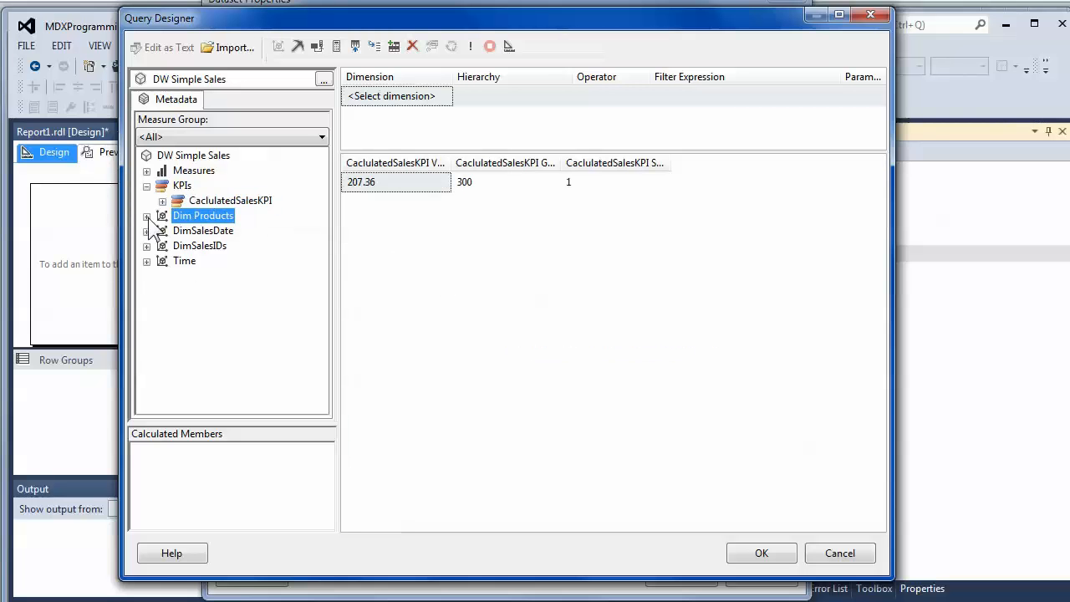
{"action": "left_click", "coordinate": [147, 216]}
{"action": "left_click_drag", "start_coordinate": [194, 237], "coordinate": [406, 235]}
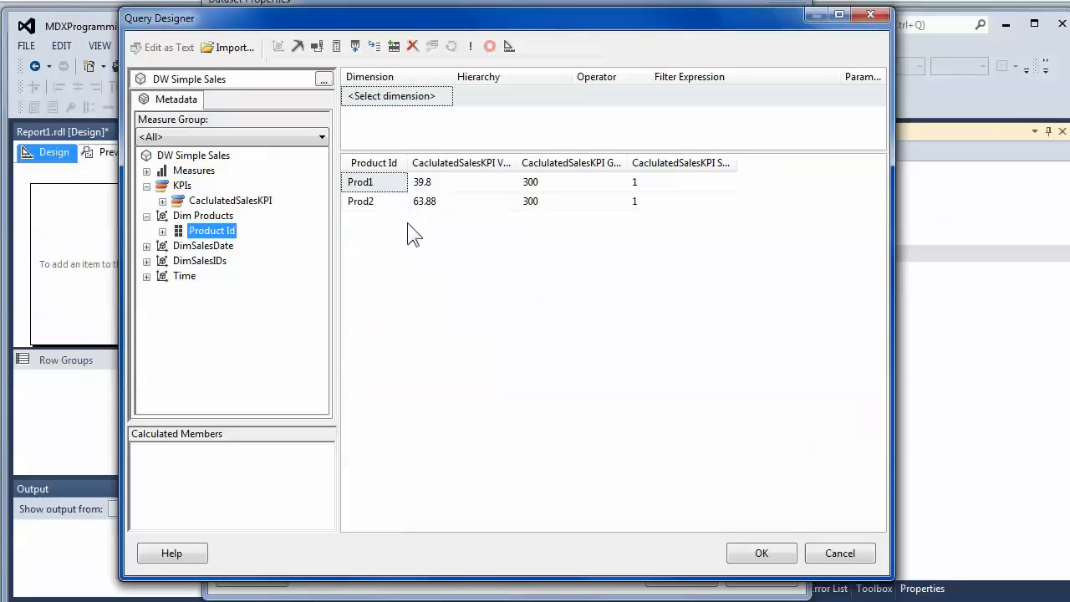
{"action": "double_click", "coordinate": [732, 163]}
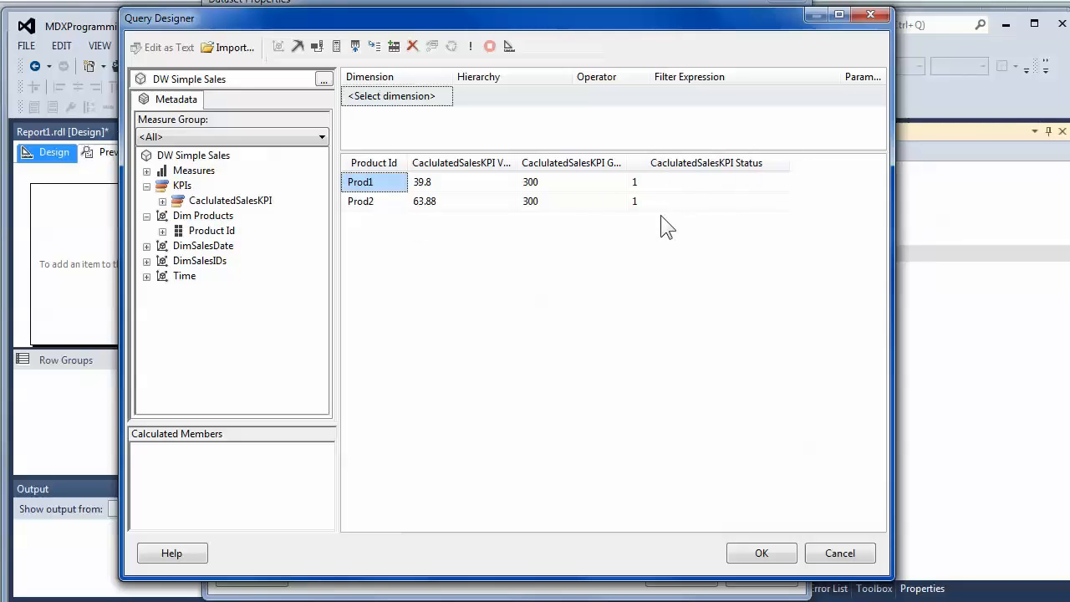
Show the generated MDX text and remove its CELL PROPERTIES and DIMENSION PROPERTIES clauses.
{"action": "left_click", "coordinate": [509, 46]}
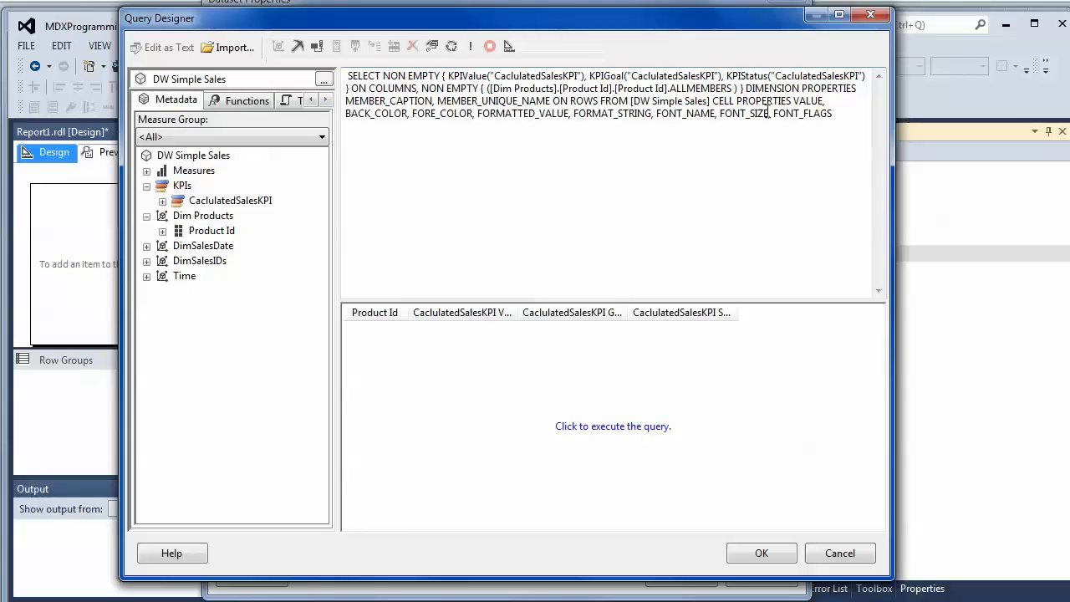
{"action": "left_click_drag", "start_coordinate": [714, 102], "coordinate": [842, 117]}
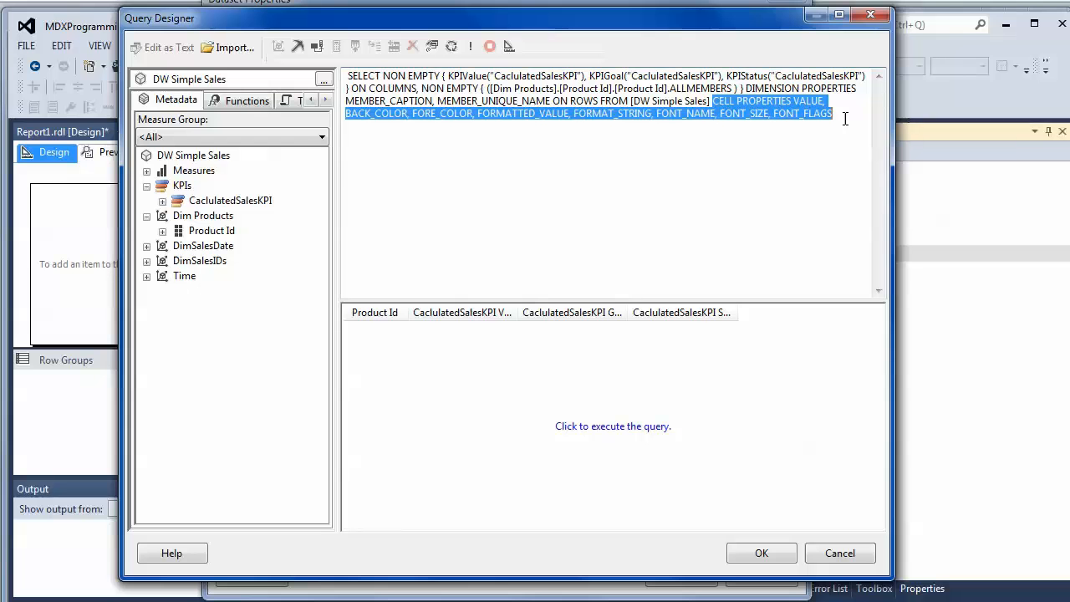
{"action": "key", "text": "Delete"}
{"action": "key", "text": "BackSpace"}
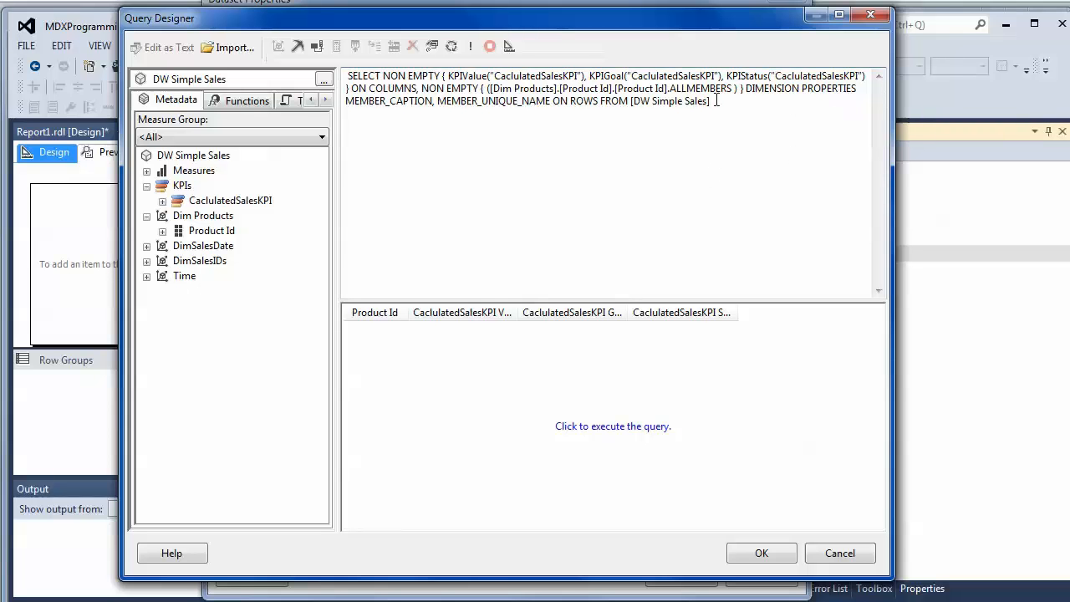
{"action": "left_click_drag", "start_coordinate": [746, 89], "coordinate": [548, 102]}
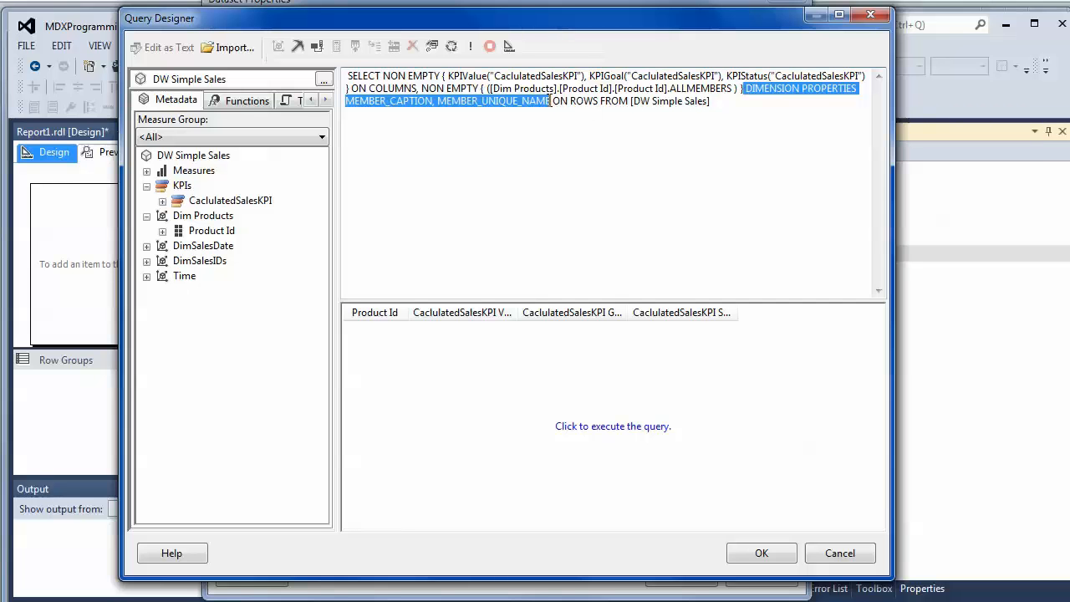
{"action": "key", "text": "Delete"}
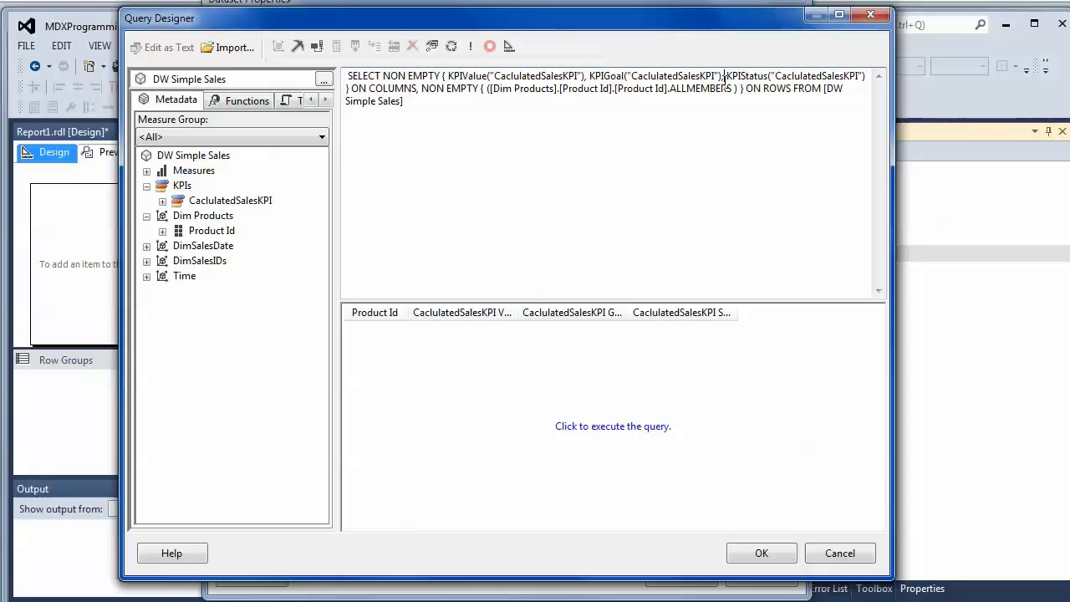
Split the MDX query so each KPI expression, the NON EMPTY rows clause and the FROM clause start on separate lines.
{"action": "key", "text": "Return"}
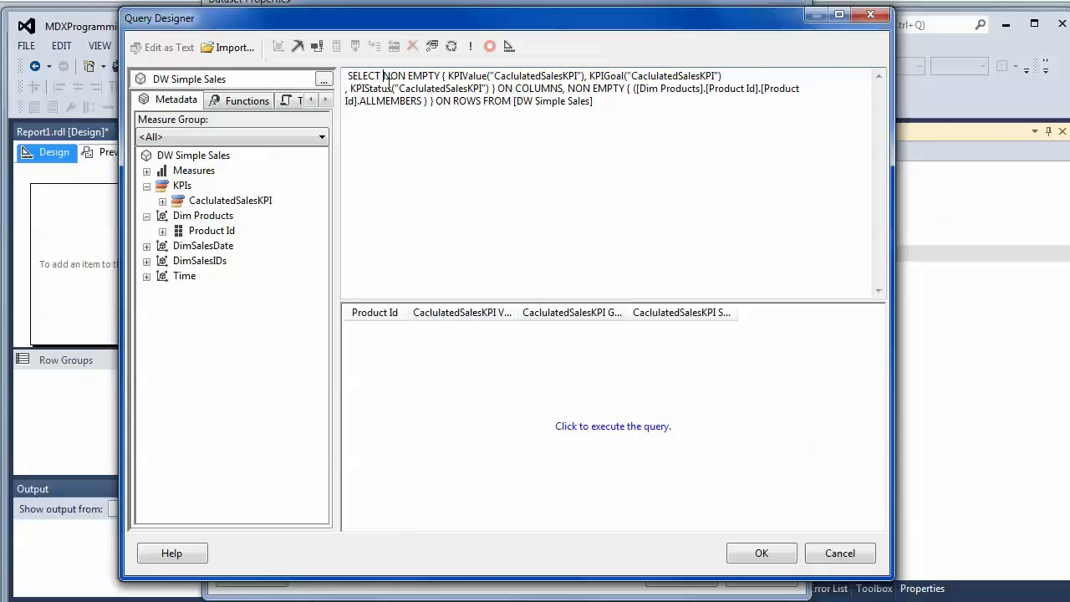
{"action": "left_click", "coordinate": [383, 76]}
{"action": "key", "text": "Return"}
{"action": "left_click", "coordinate": [548, 87]}
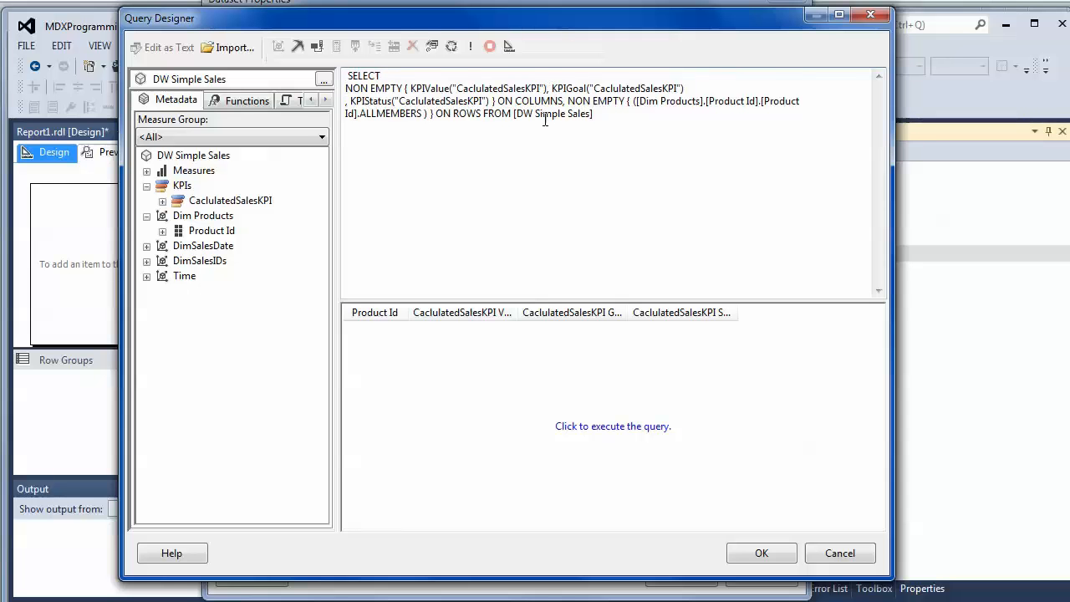
{"action": "key", "text": "Return"}
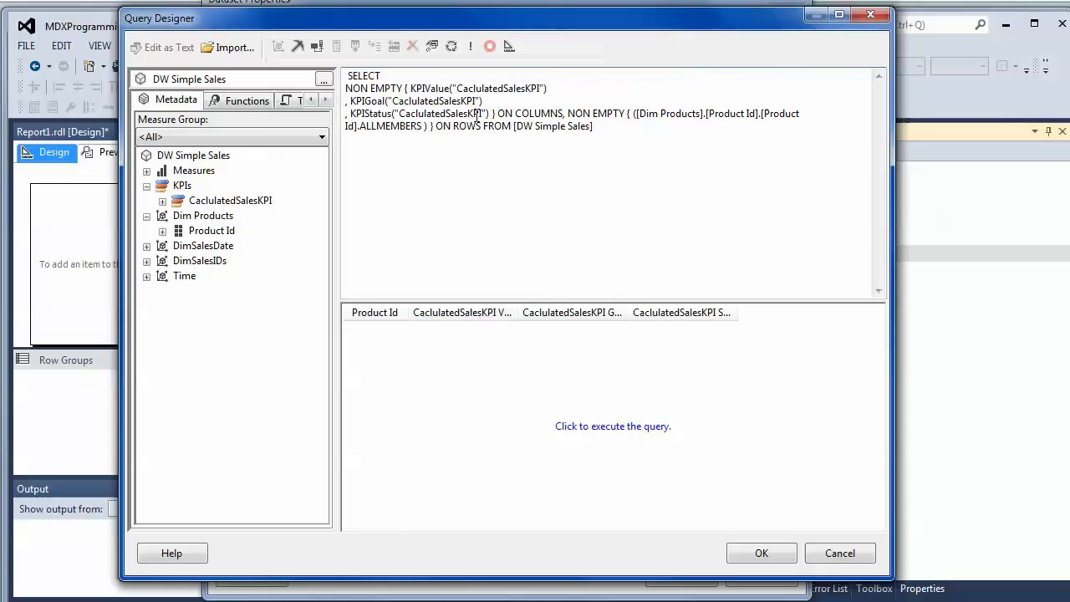
{"action": "left_click", "coordinate": [563, 114]}
{"action": "key", "text": "Return"}
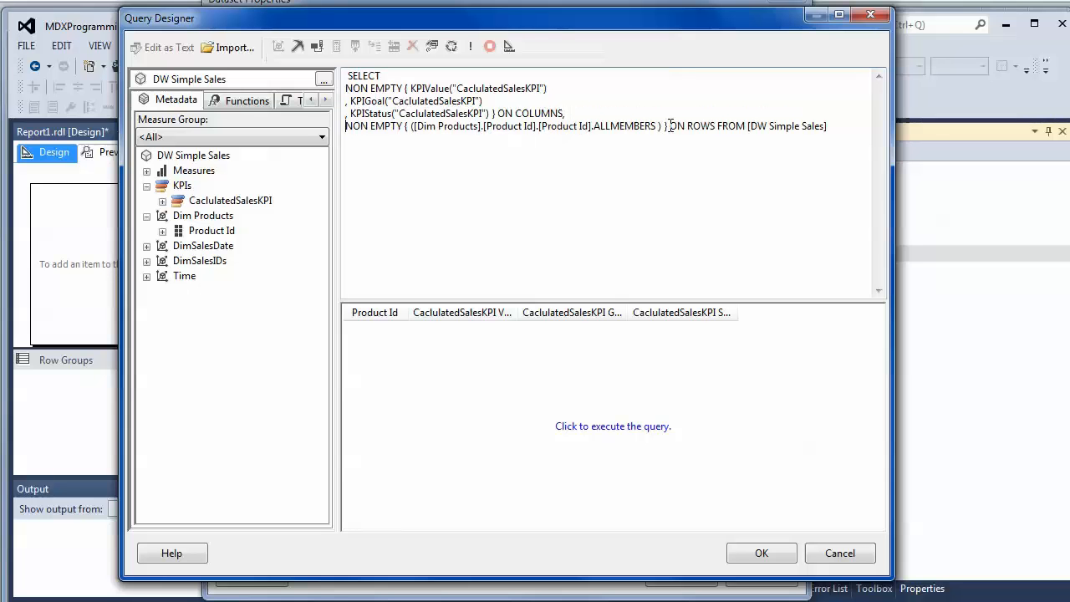
{"action": "key", "text": "Return"}
{"action": "key", "text": "Return"}
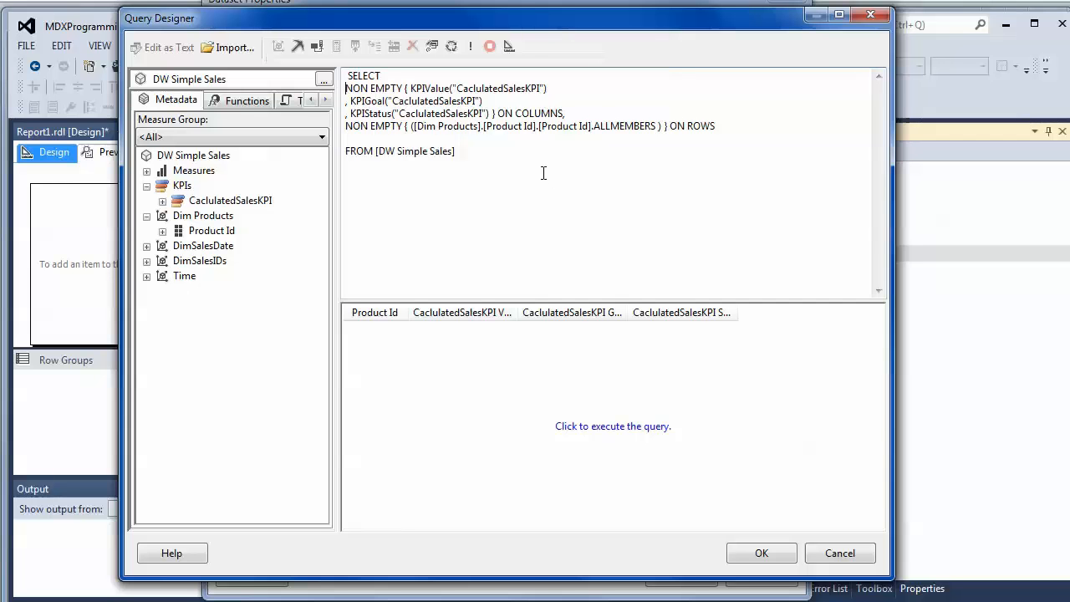
Indent the NON EMPTY clauses, put the comma before the rows clause on that line, and remove the blank line above FROM.
{"action": "key", "text": "Up"}
{"action": "key", "text": "Up"}
{"action": "key", "text": "Down"}
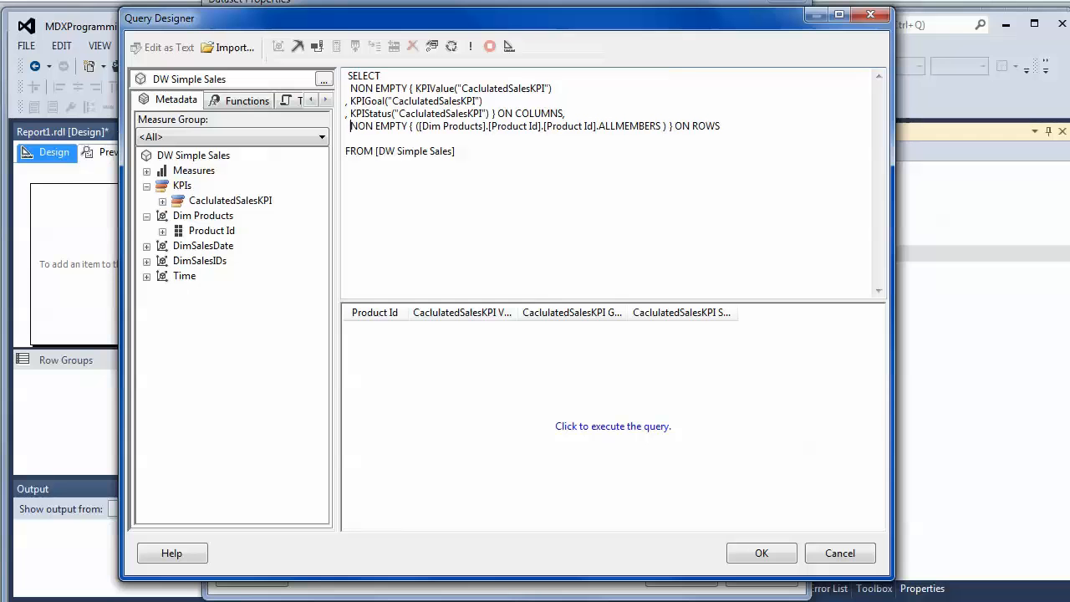
{"action": "left_click", "coordinate": [562, 113]}
{"action": "key", "text": "Return"}
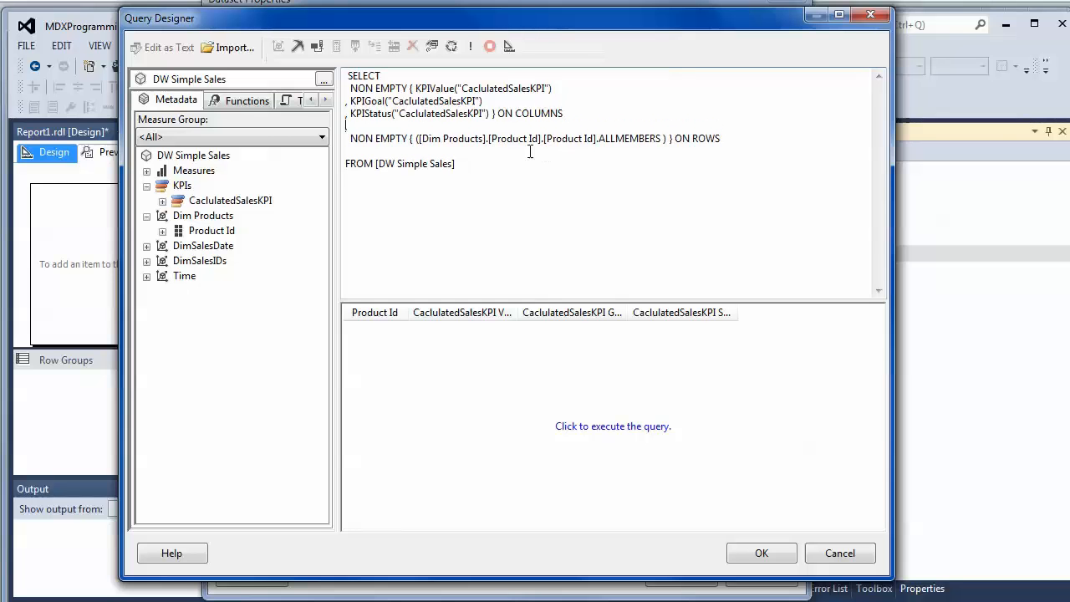
{"action": "left_click", "coordinate": [452, 129]}
{"action": "key", "text": "Delete"}
{"action": "key", "text": "Delete"}
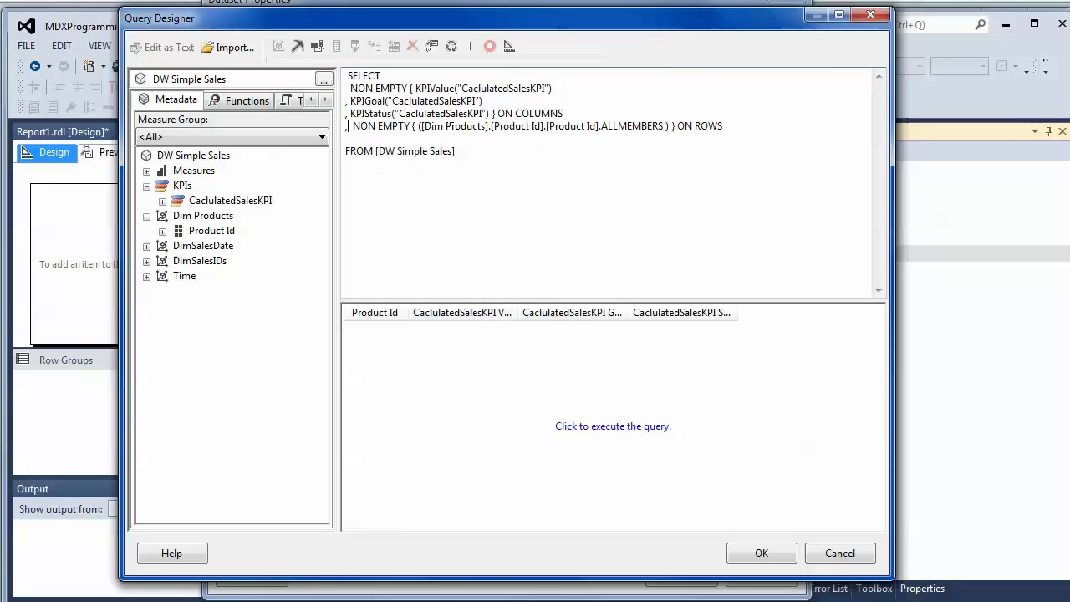
{"action": "left_click", "coordinate": [365, 137]}
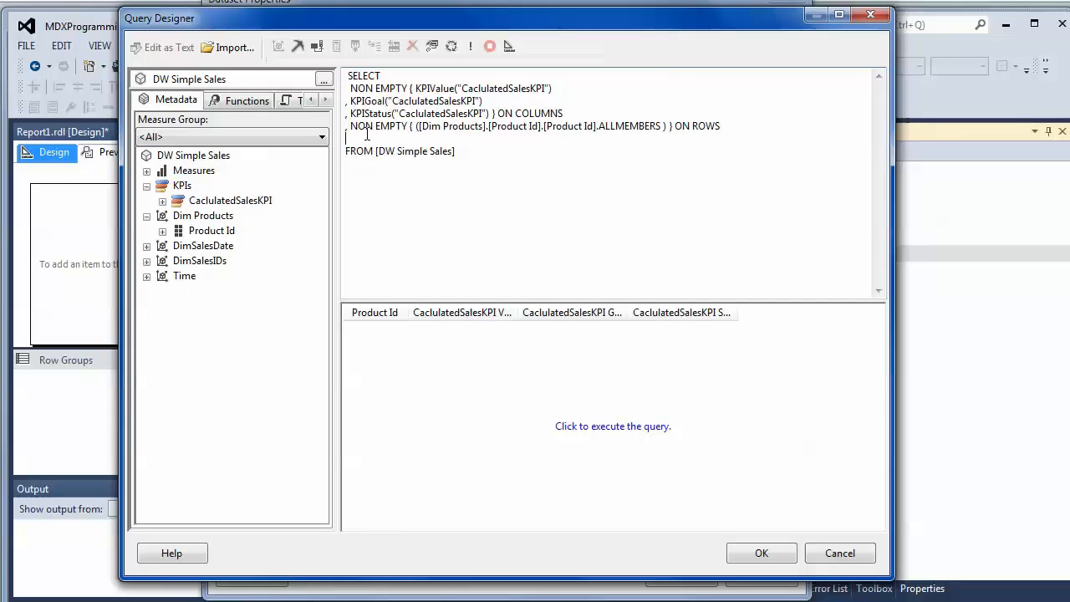
{"action": "key", "text": "Delete"}
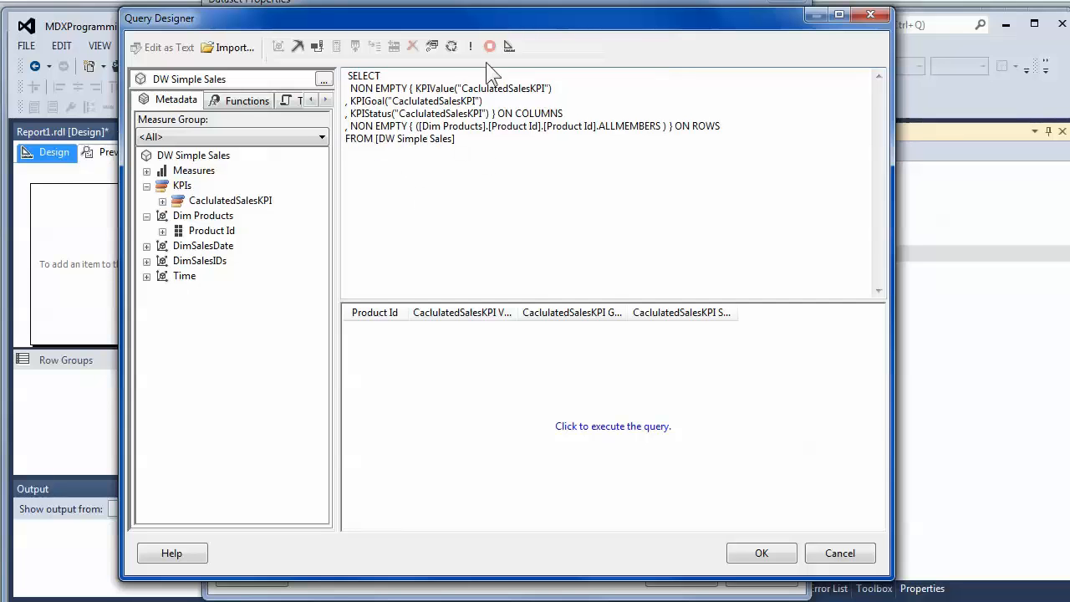
Execute the cleaned-up KPI query and accept it for the dataset.
{"action": "left_click", "coordinate": [471, 45]}
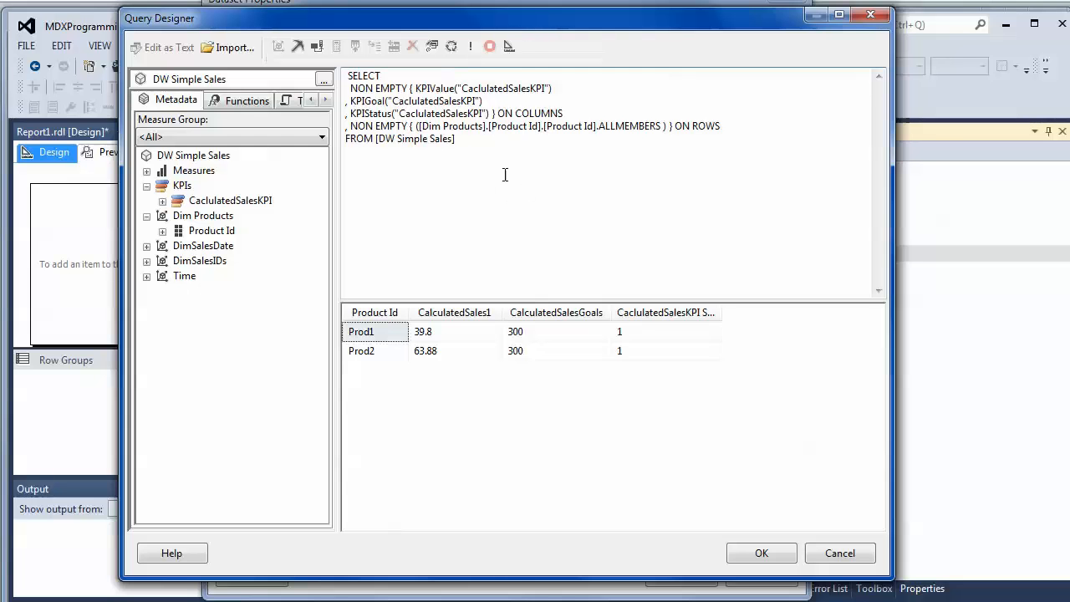
{"action": "left_click_drag", "start_coordinate": [485, 144], "coordinate": [347, 74]}
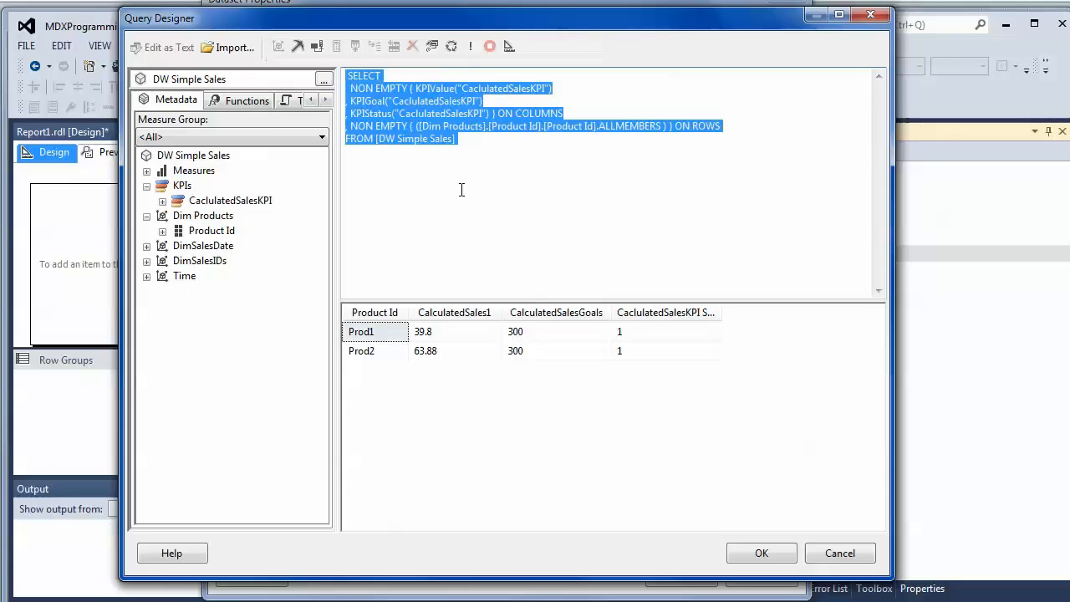
{"action": "left_click", "coordinate": [760, 552]}
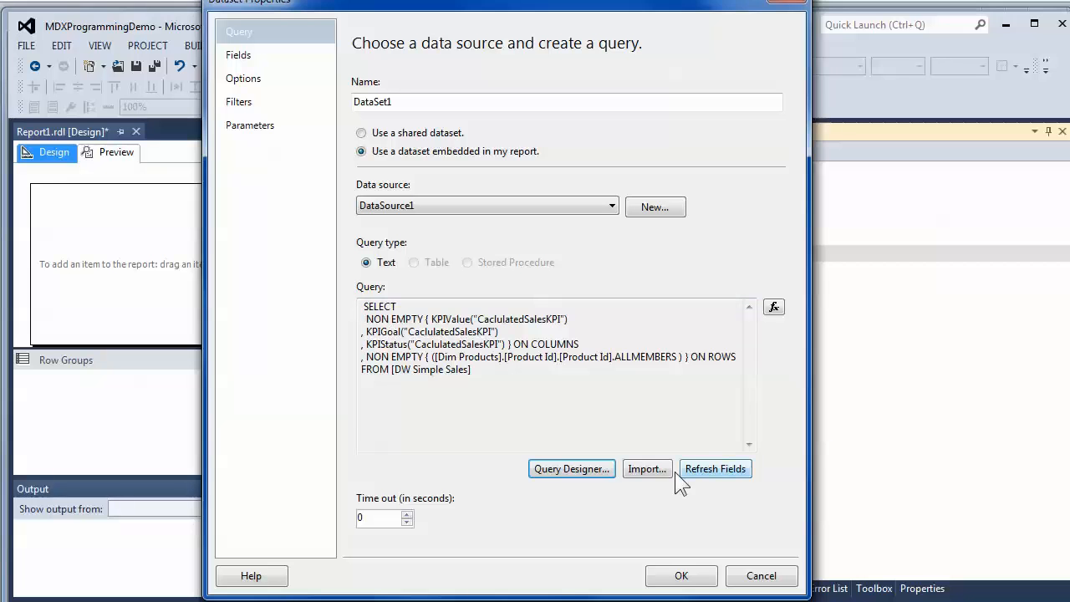
Refresh the dataset's fields and show its field list.
{"action": "left_click", "coordinate": [714, 469]}
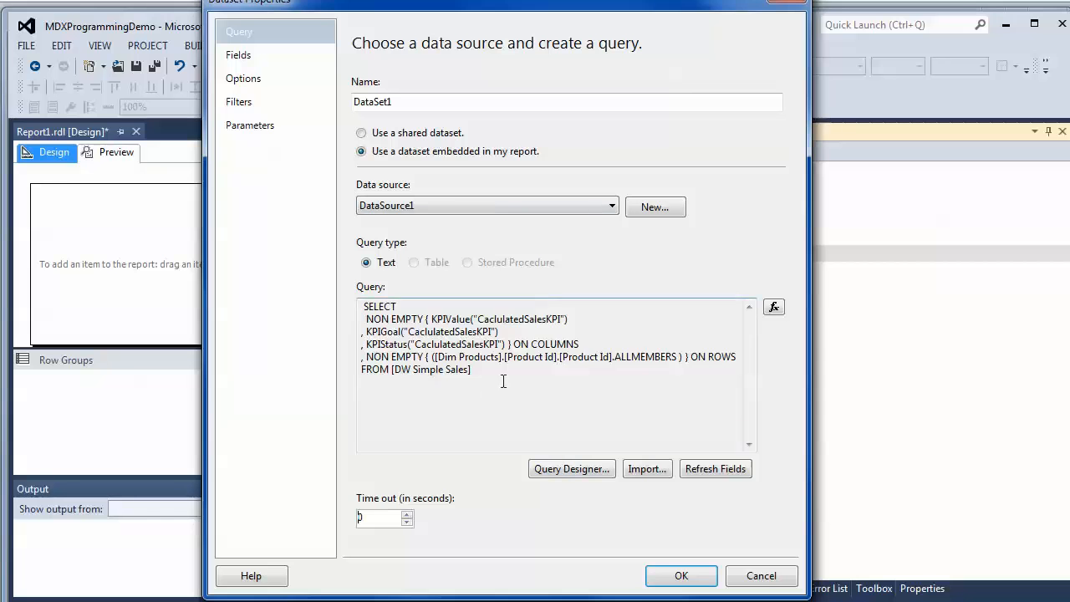
{"action": "left_click_drag", "start_coordinate": [502, 377], "coordinate": [312, 306]}
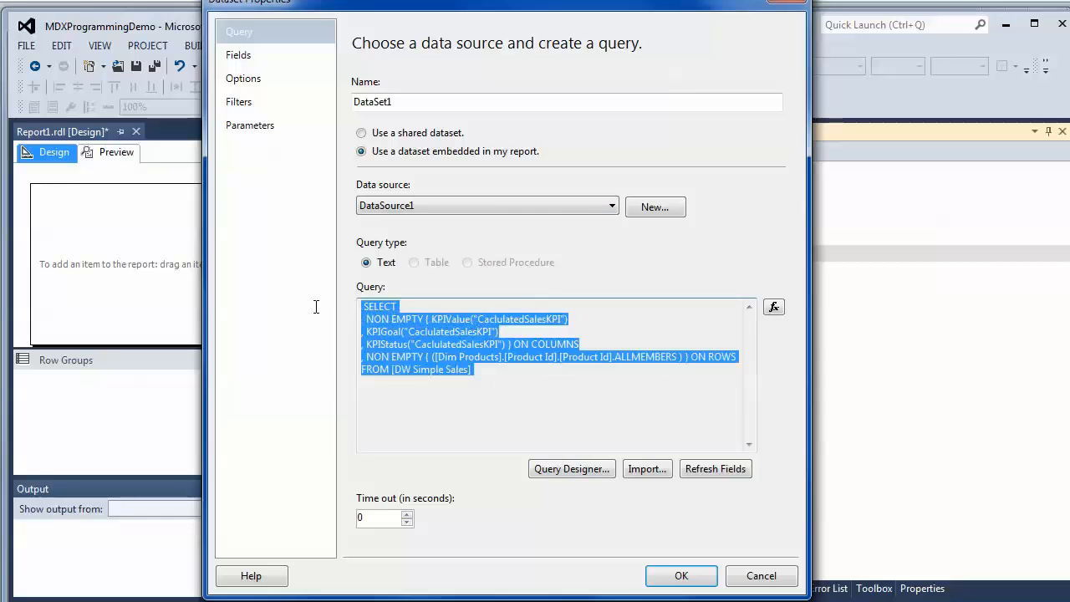
{"action": "left_click", "coordinate": [239, 56]}
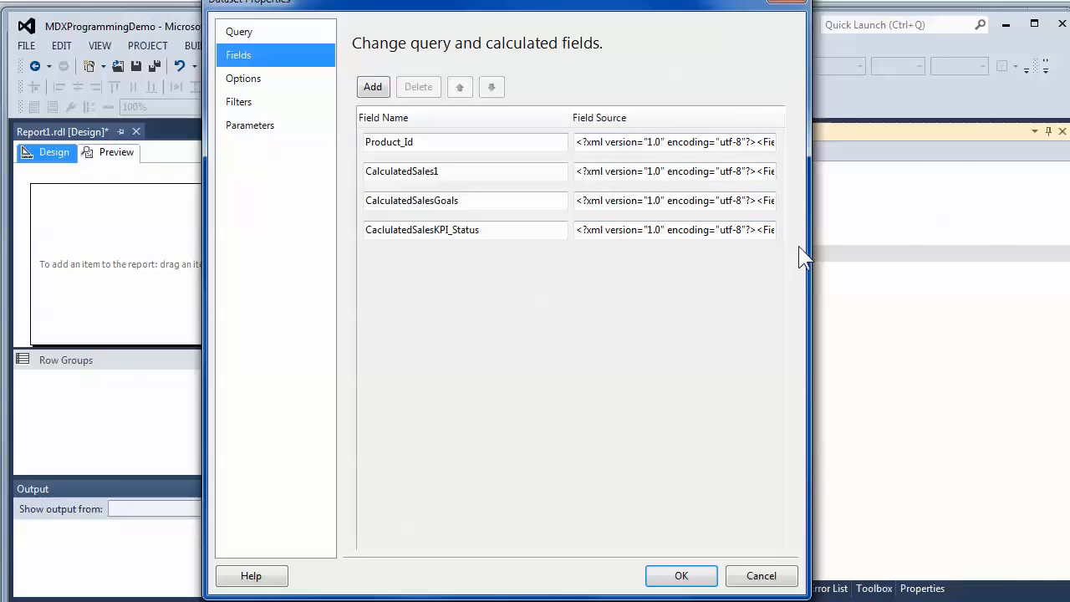
Widen the Dataset Properties dialog to inspect the field source of CaclulatedSalesKPI_Status, and accept the dataset.
{"action": "left_click_drag", "start_coordinate": [806, 257], "coordinate": [984, 255]}
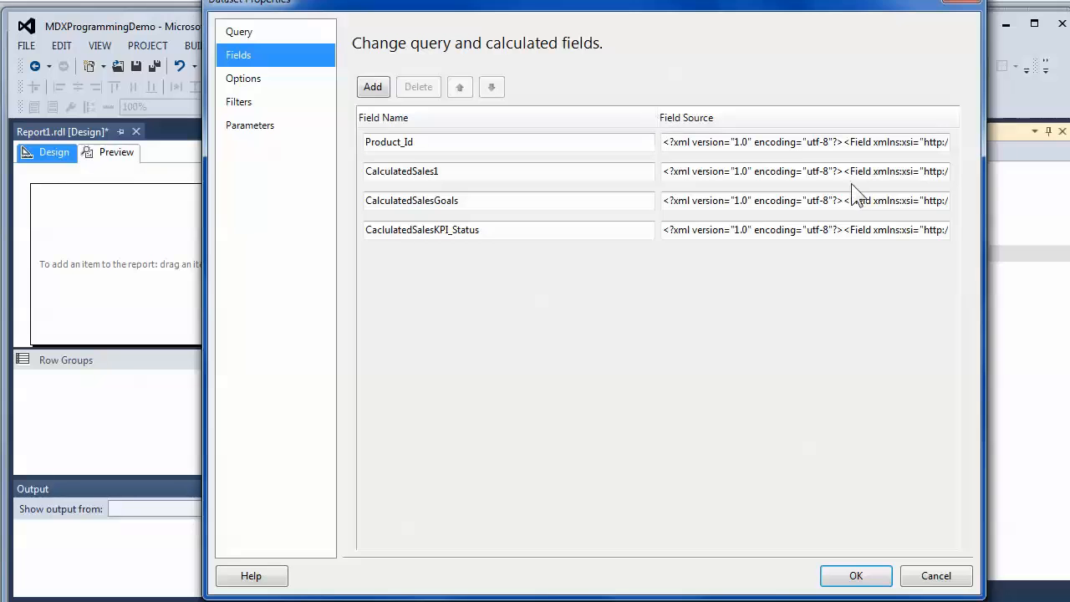
{"action": "left_click_drag", "start_coordinate": [980, 101], "coordinate": [1069, 100]}
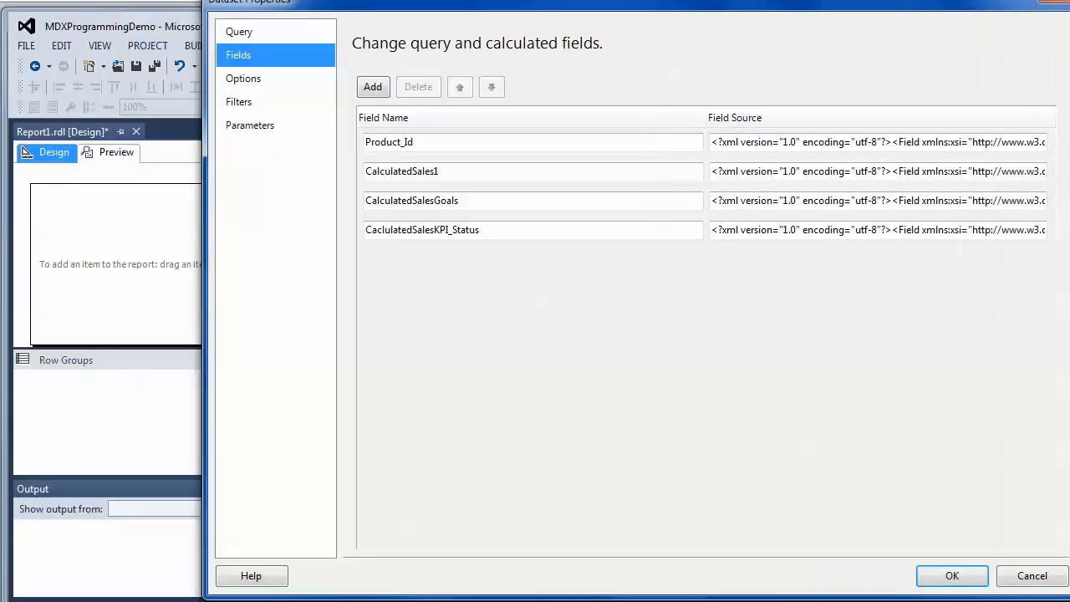
{"action": "left_click", "coordinate": [848, 229]}
{"action": "left_click", "coordinate": [848, 229]}
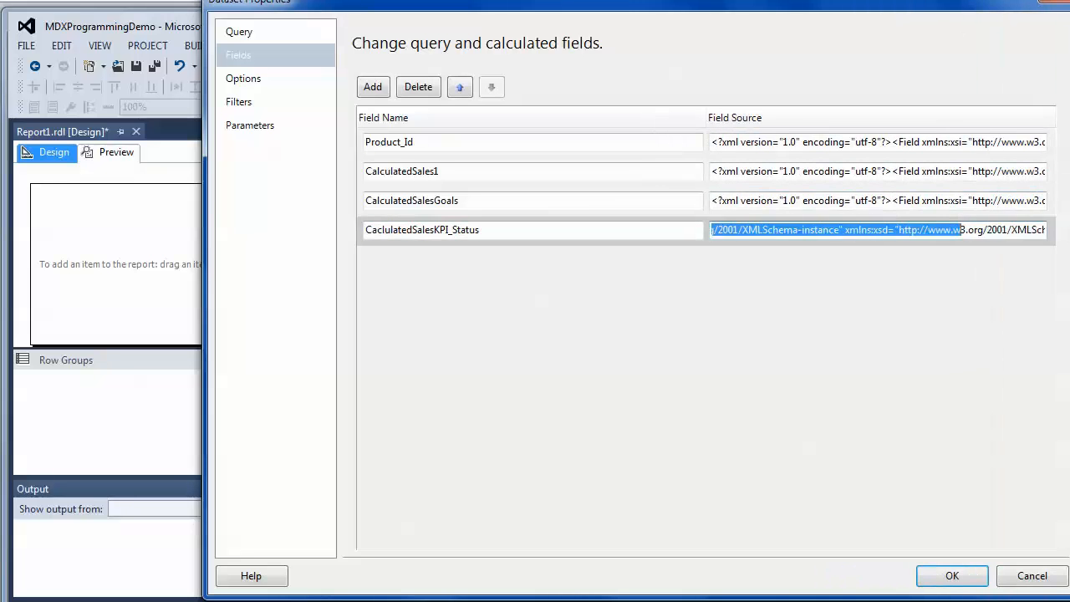
{"action": "left_click", "coordinate": [952, 575]}
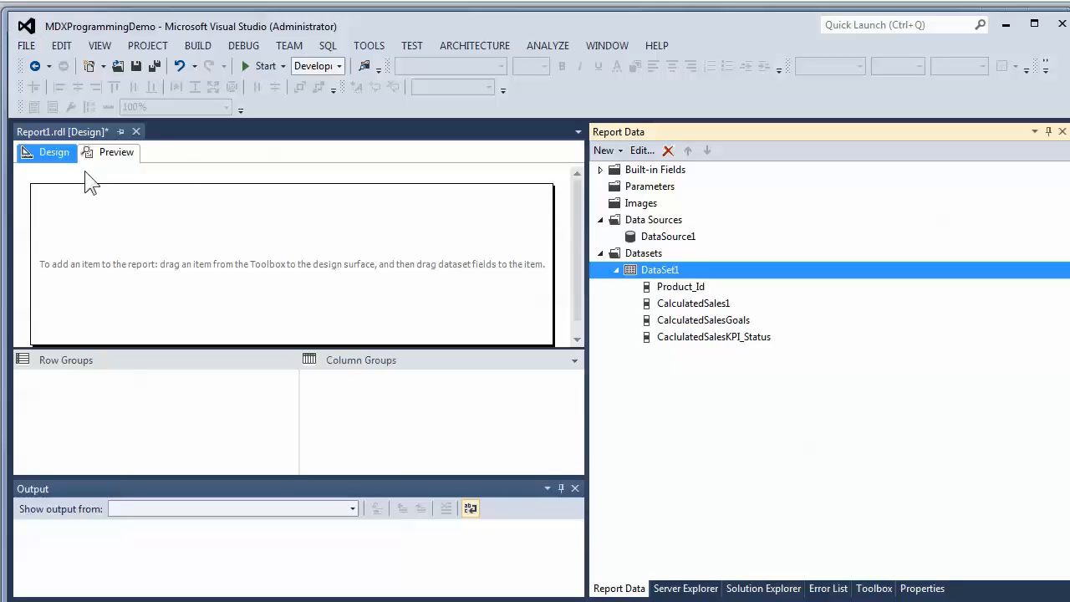
Move the Visual Studio window up so the full list of views fits, and bring up the Report Data pane for Report1.rdl.
{"action": "left_click", "coordinate": [117, 185]}
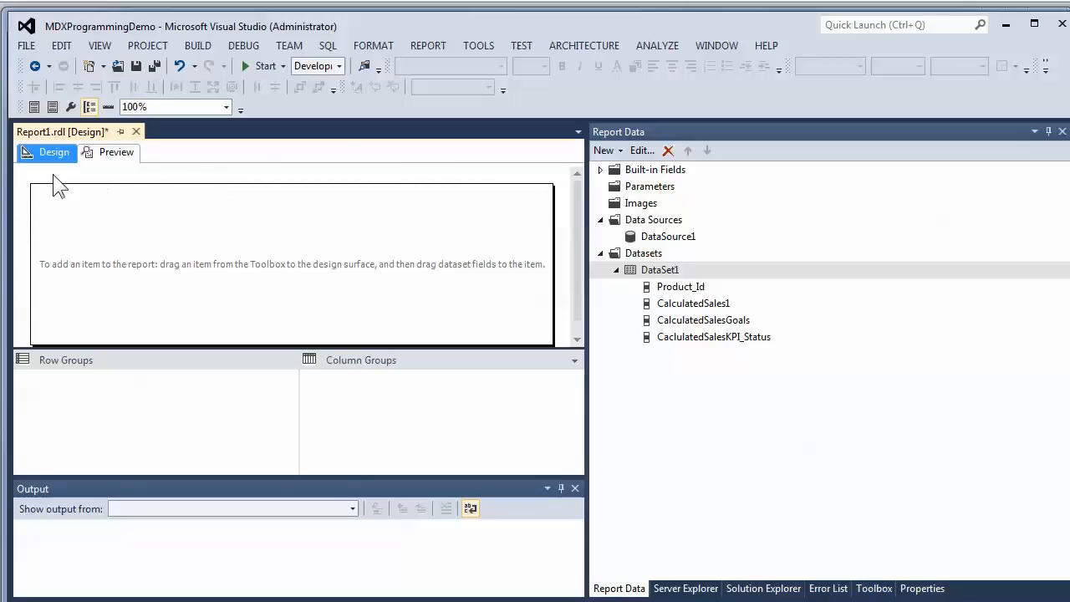
{"action": "left_click", "coordinate": [106, 49]}
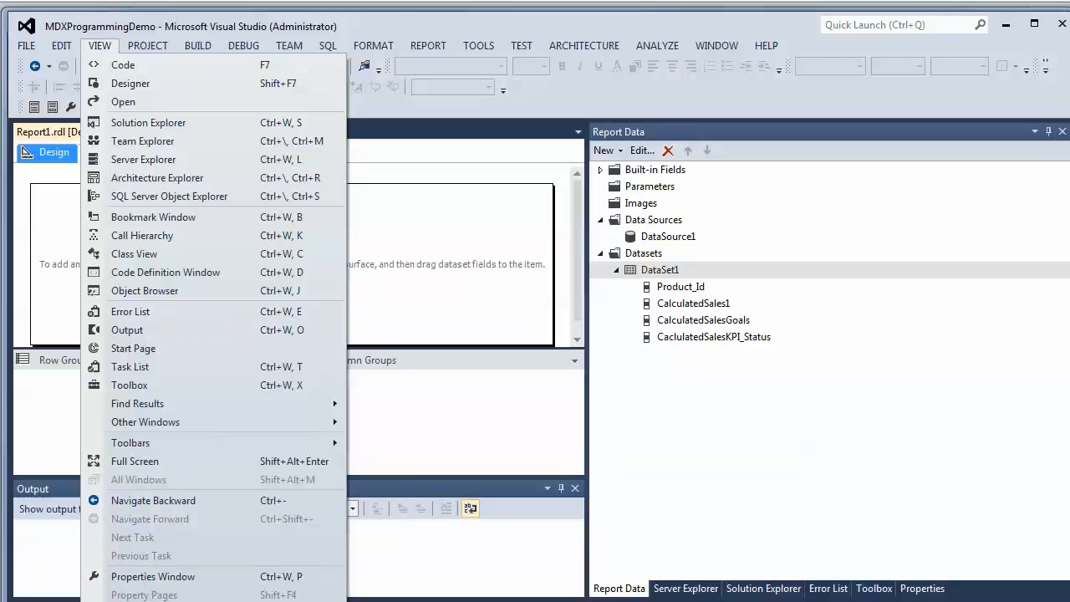
{"action": "left_click_drag", "start_coordinate": [400, 25], "coordinate": [403, 0]}
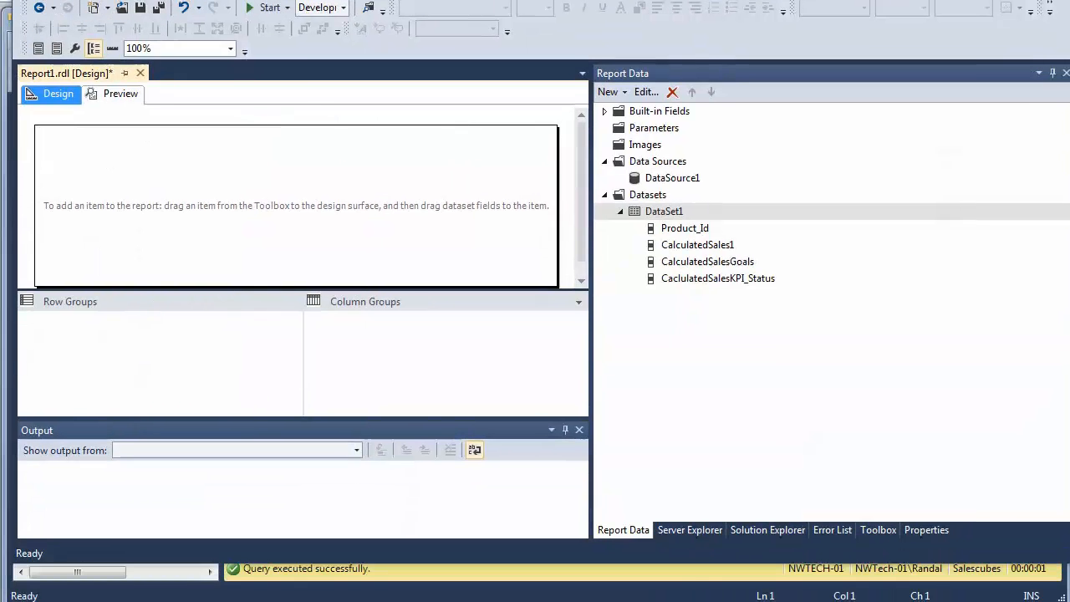
{"action": "left_click", "coordinate": [105, 1]}
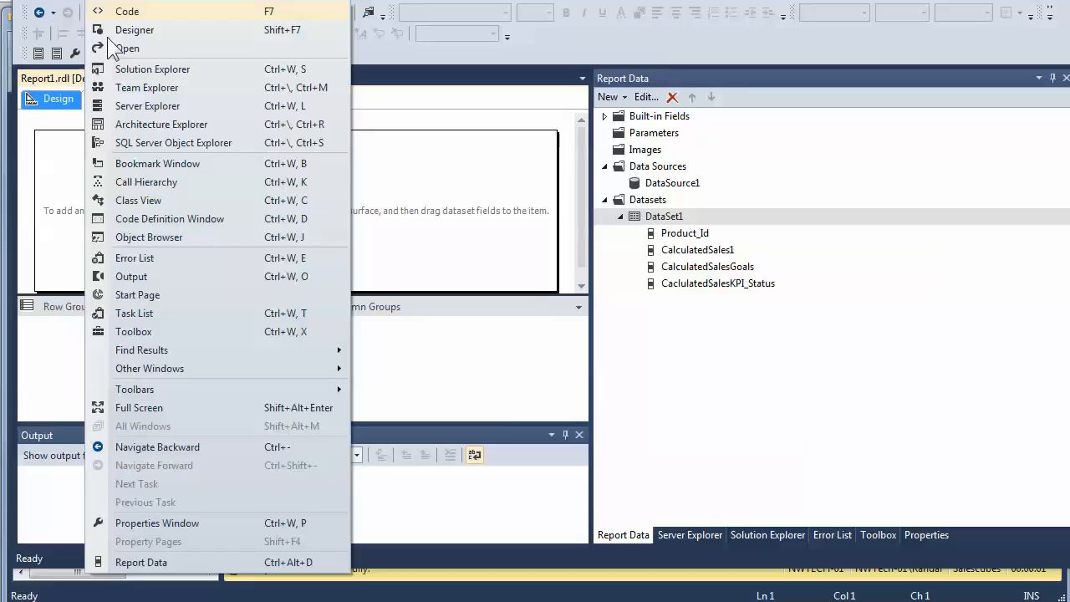
{"action": "left_click", "coordinate": [136, 561]}
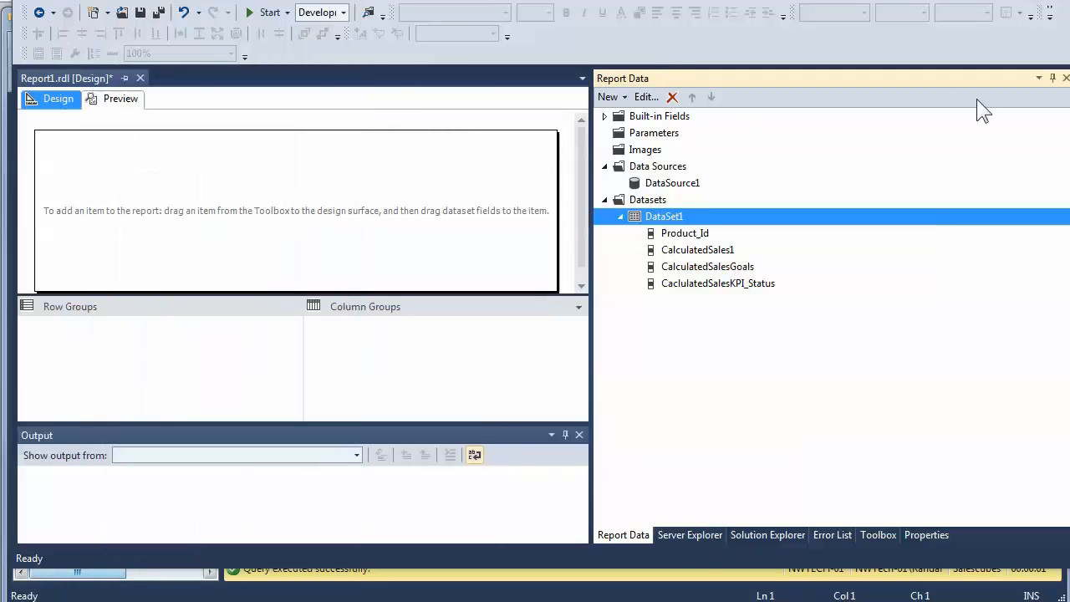
Close the Report Data and Server Explorer panes, and reopen Report Data for the report being designed.
{"action": "left_click", "coordinate": [1064, 78]}
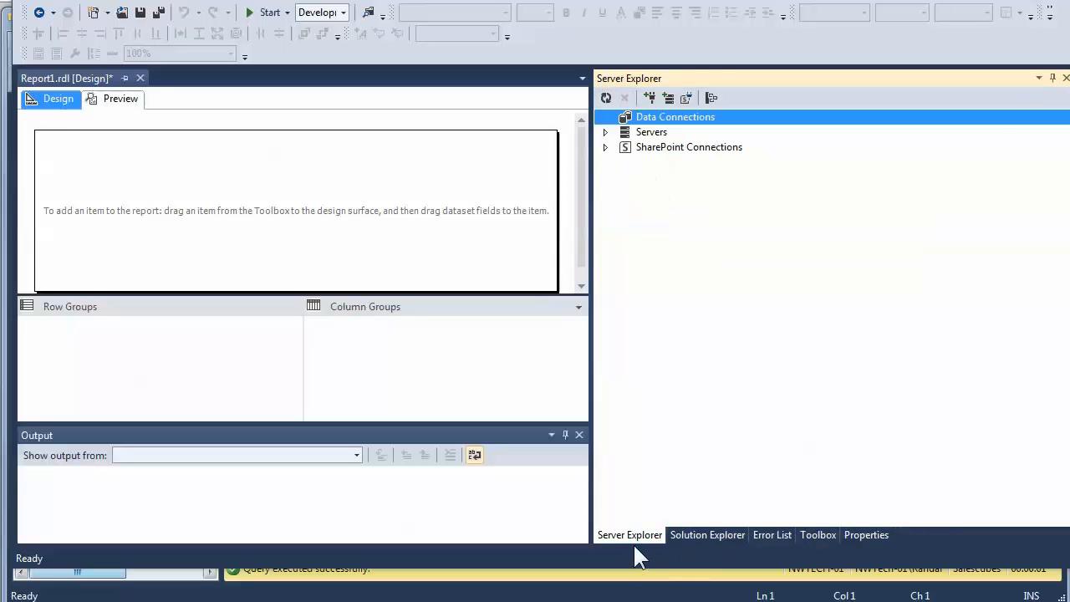
{"action": "left_click", "coordinate": [1066, 78]}
{"action": "left_click", "coordinate": [105, 131]}
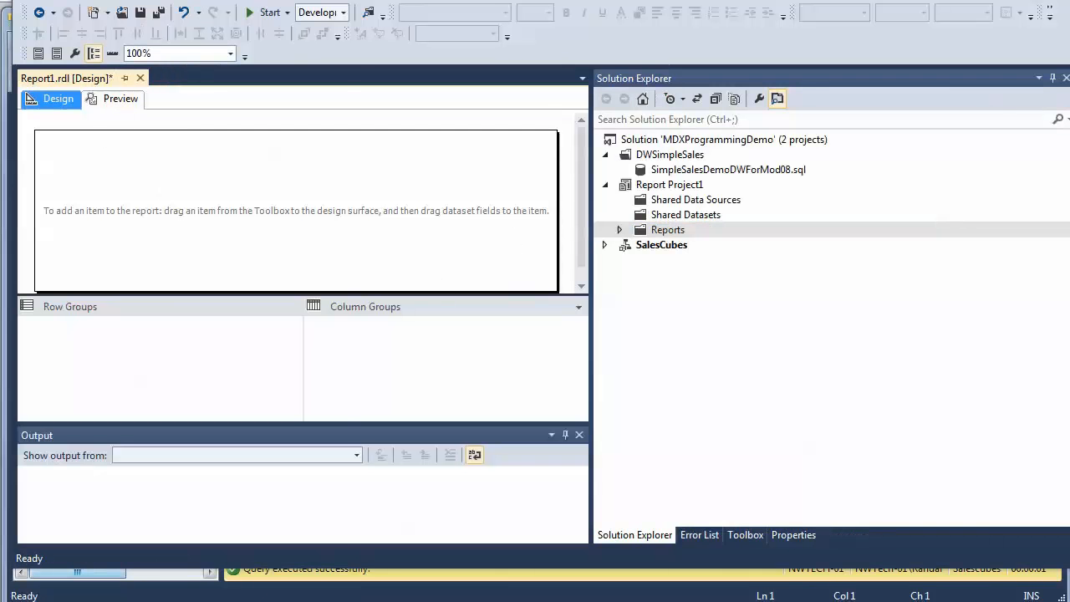
{"action": "left_click", "coordinate": [99, 1]}
{"action": "left_click", "coordinate": [142, 562]}
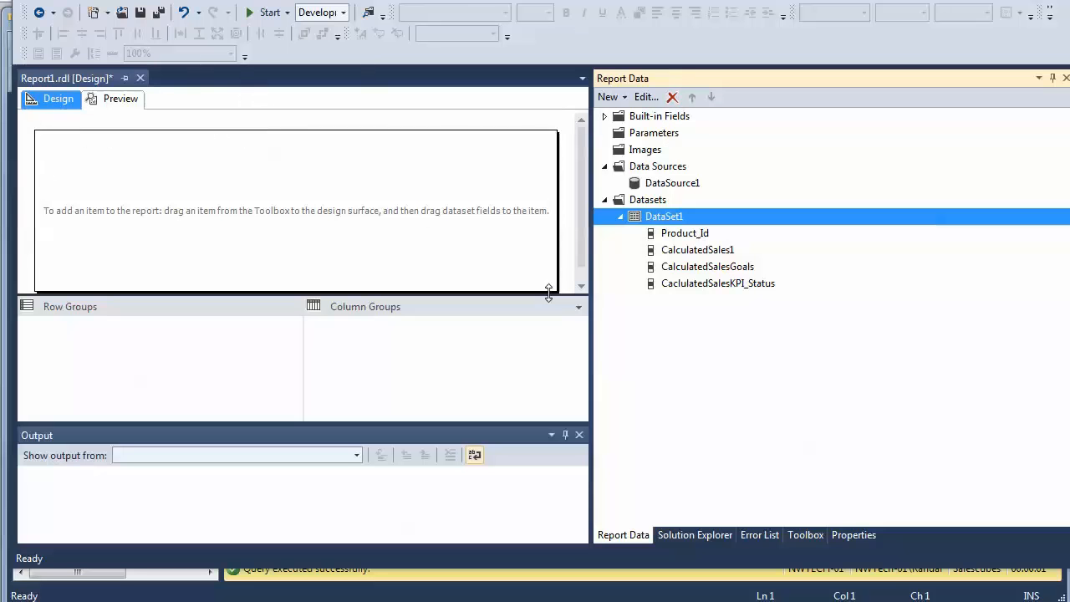
Open the XML code of Report1.rdl from the Reports folder of Report Project1.
{"action": "left_click_drag", "start_coordinate": [633, 543], "coordinate": [687, 565]}
{"action": "left_click", "coordinate": [681, 536]}
{"action": "left_click", "coordinate": [620, 229]}
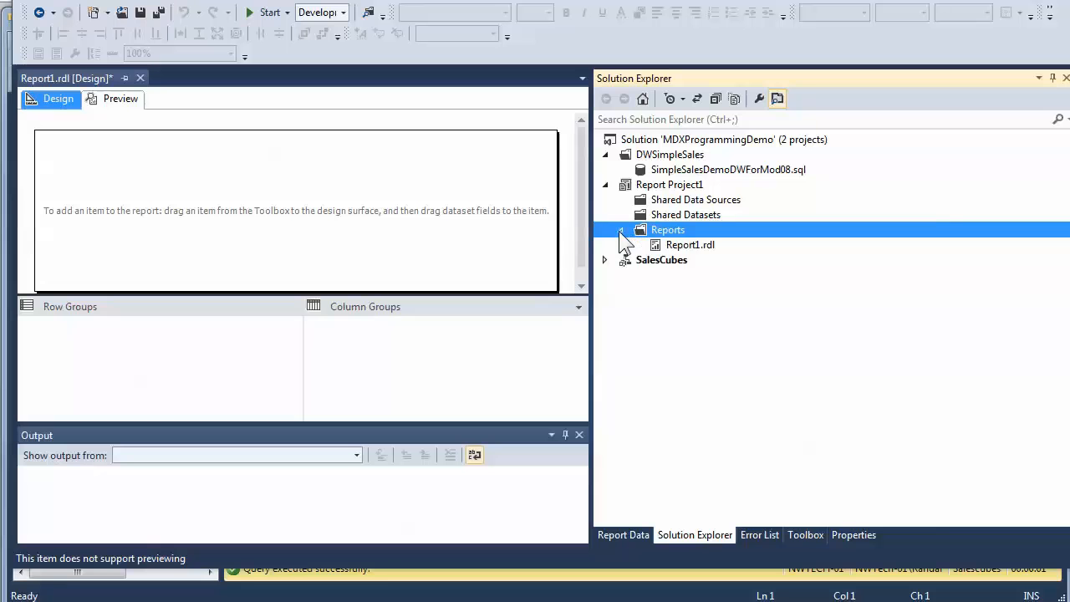
{"action": "right_click", "coordinate": [694, 245]}
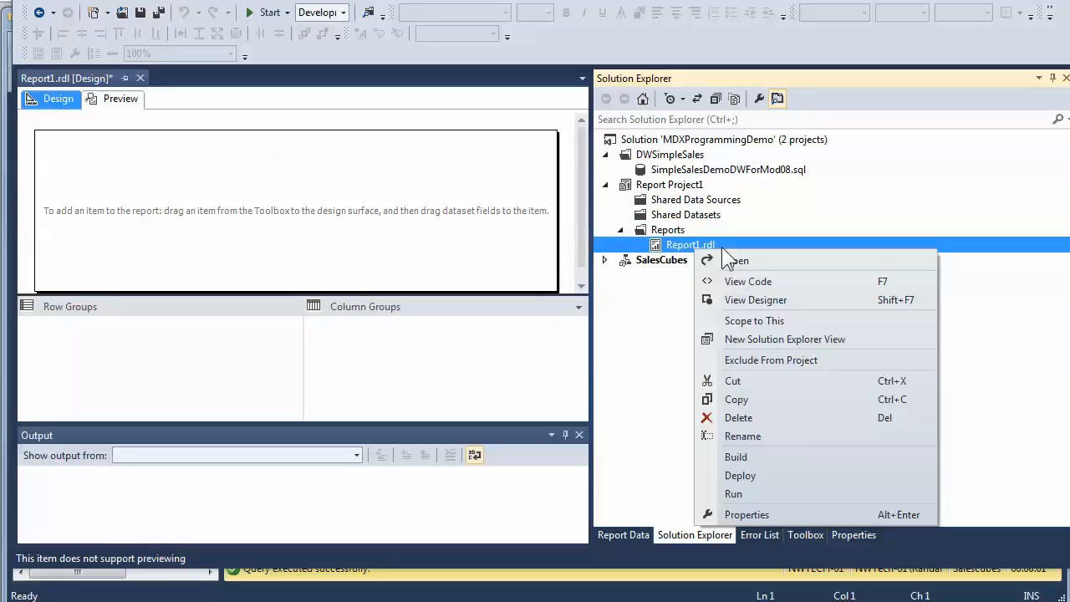
{"action": "left_click", "coordinate": [763, 282]}
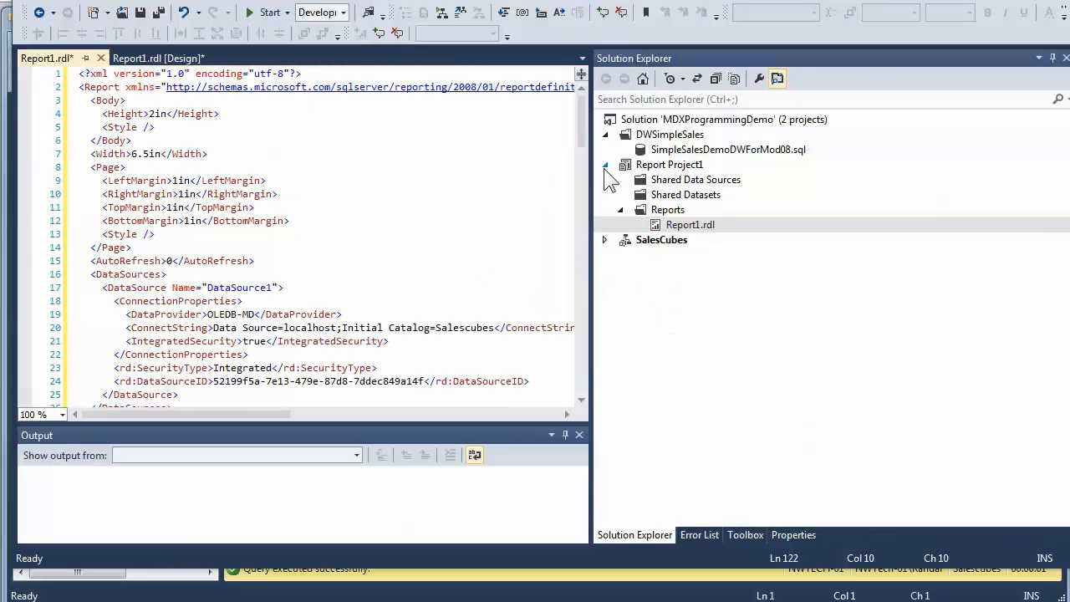
Widen the code editor and examine the DataSource1 definition in the report's XML.
{"action": "left_click_drag", "start_coordinate": [591, 173], "coordinate": [936, 139]}
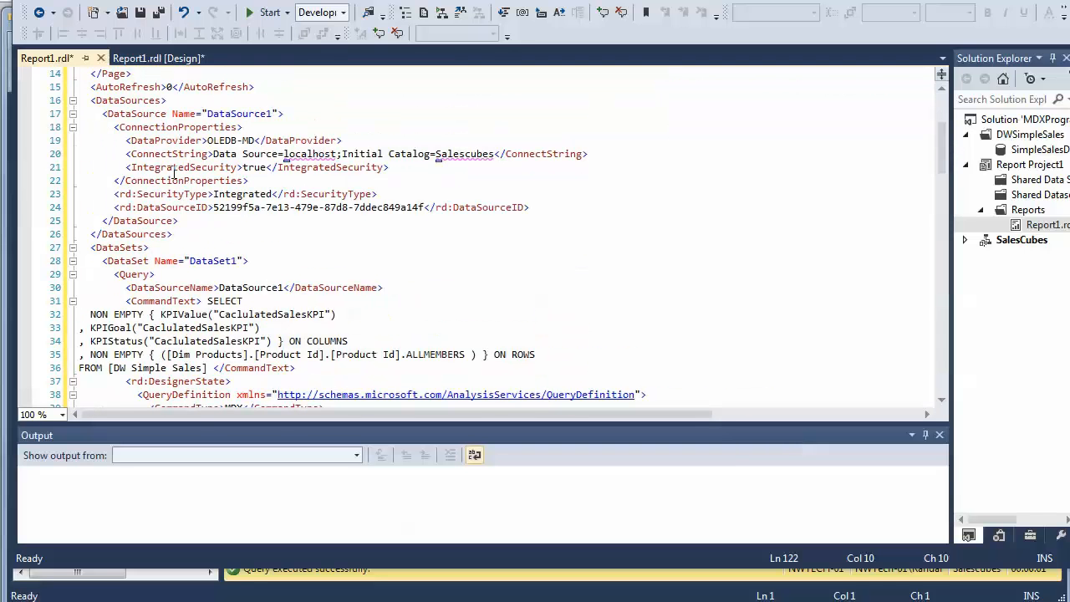
{"action": "left_click_drag", "start_coordinate": [101, 115], "coordinate": [333, 215]}
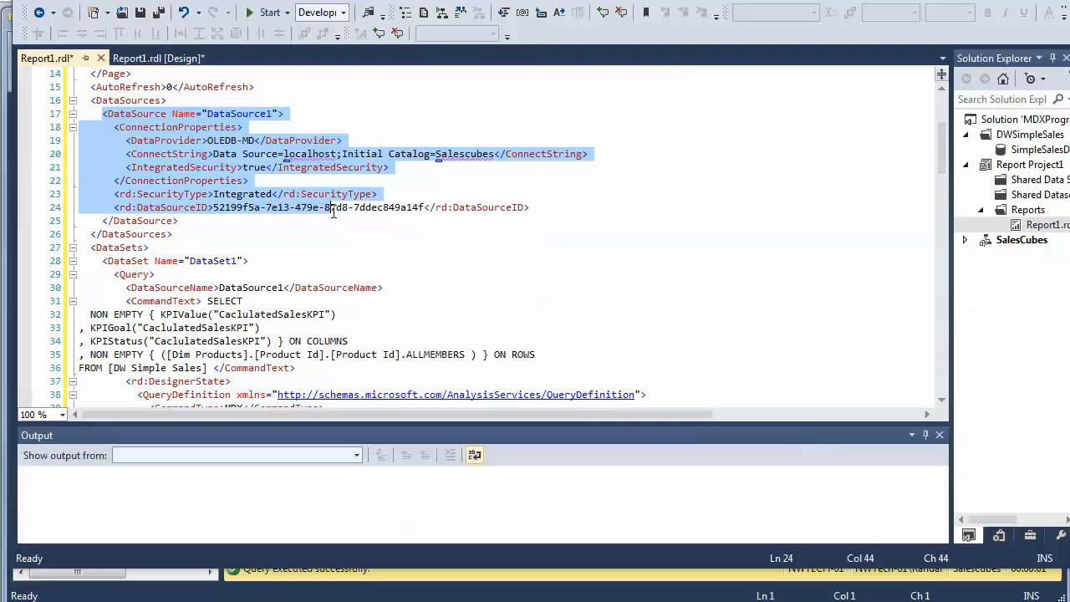
{"action": "left_click", "coordinate": [474, 194]}
{"action": "scroll", "coordinate": [419, 301], "scroll_direction": "down", "scroll_amount": 2}
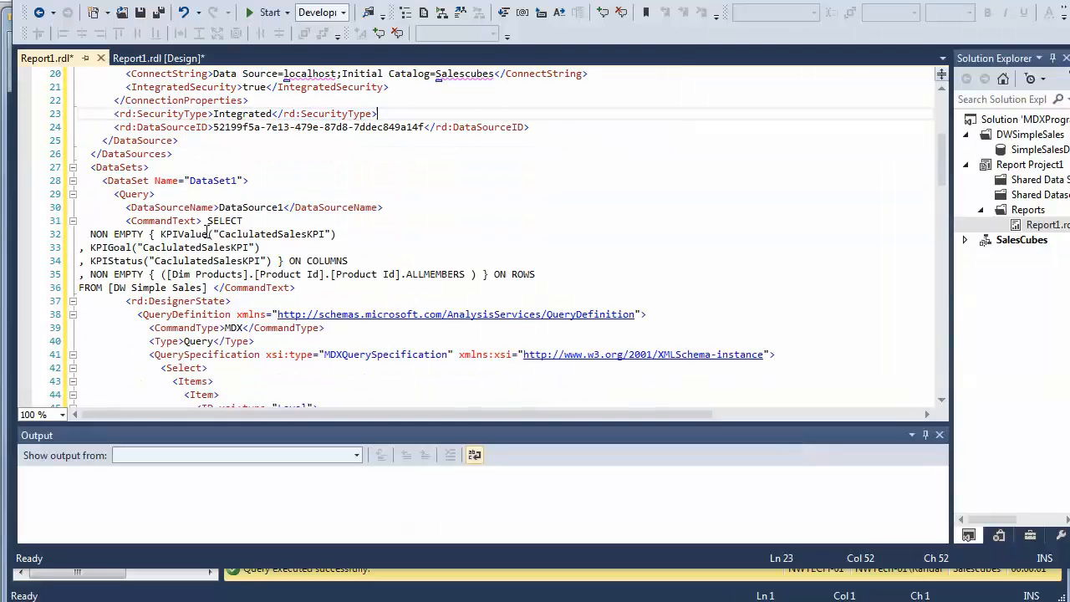
Examine the DataSet1 definition, its data source name and the MDX command text in the report's XML.
{"action": "left_click_drag", "start_coordinate": [112, 205], "coordinate": [341, 218]}
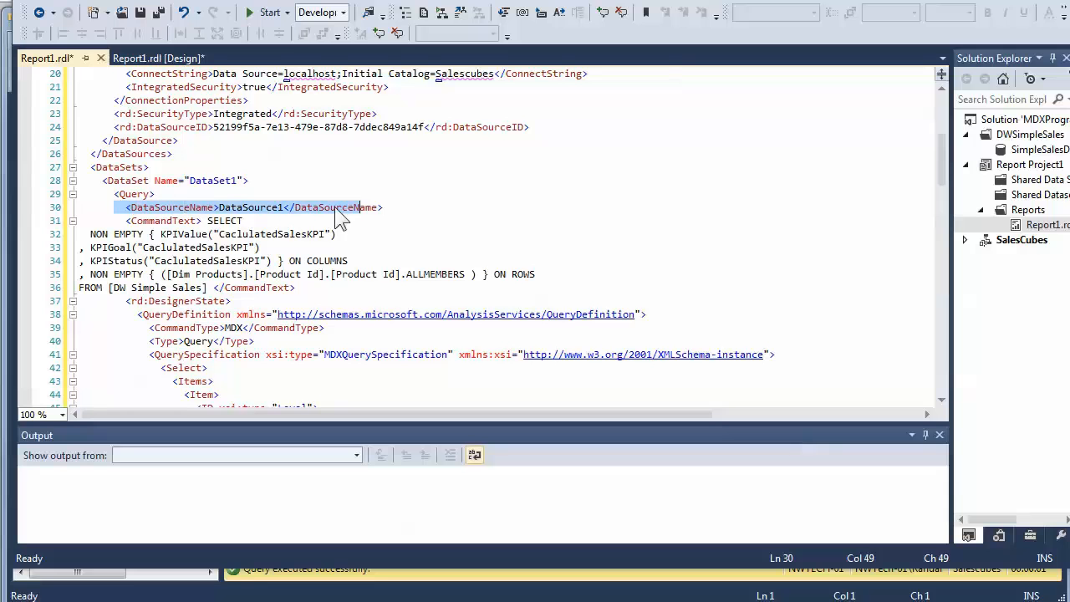
{"action": "left_click_drag", "start_coordinate": [98, 182], "coordinate": [388, 209]}
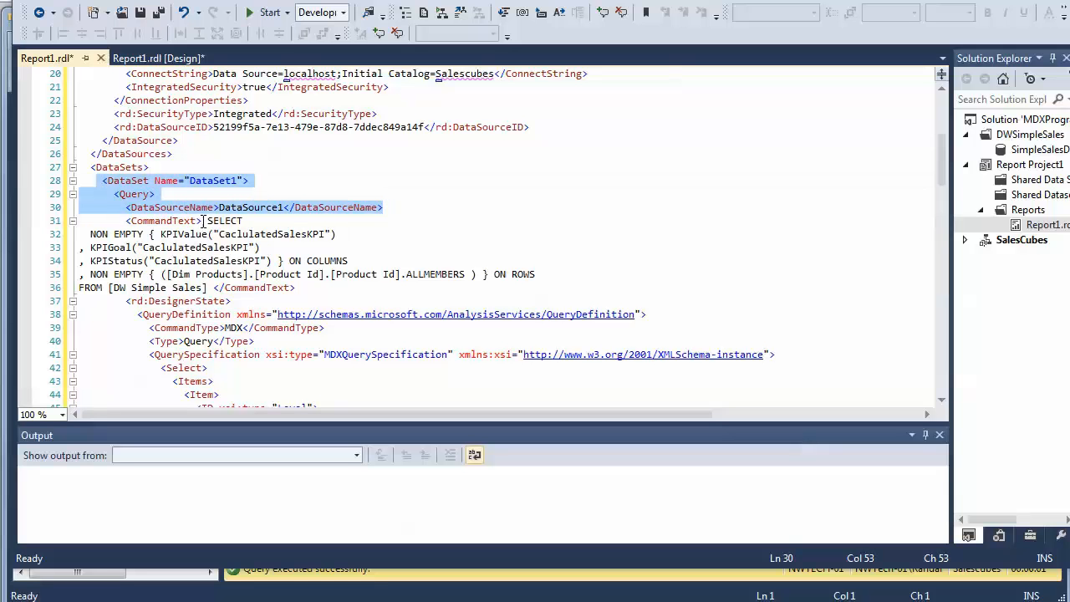
{"action": "left_click_drag", "start_coordinate": [124, 221], "coordinate": [316, 289]}
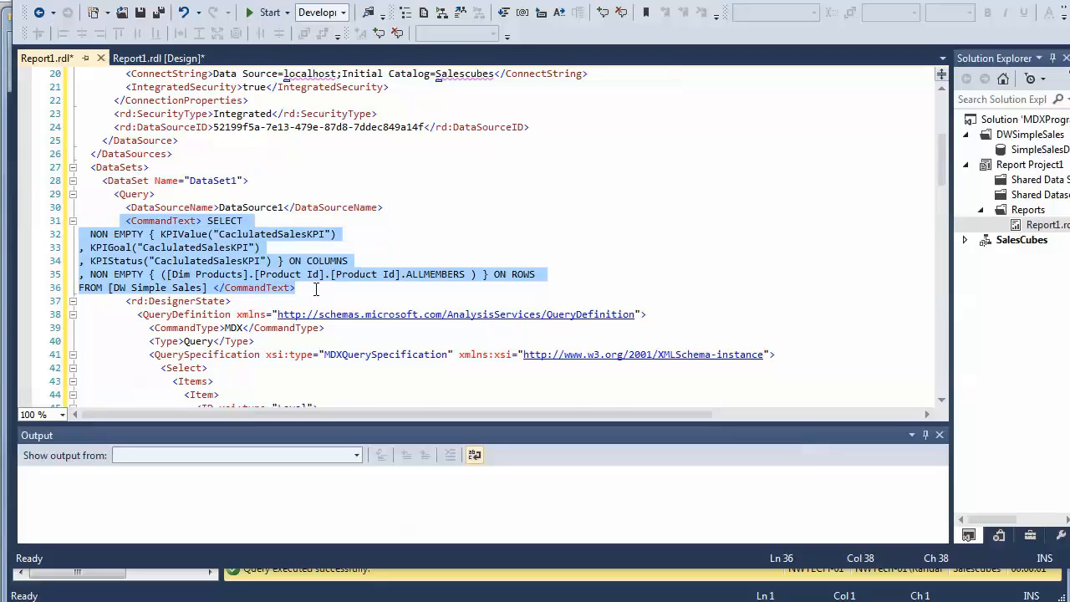
{"action": "scroll", "coordinate": [385, 309], "scroll_direction": "down", "scroll_amount": 2}
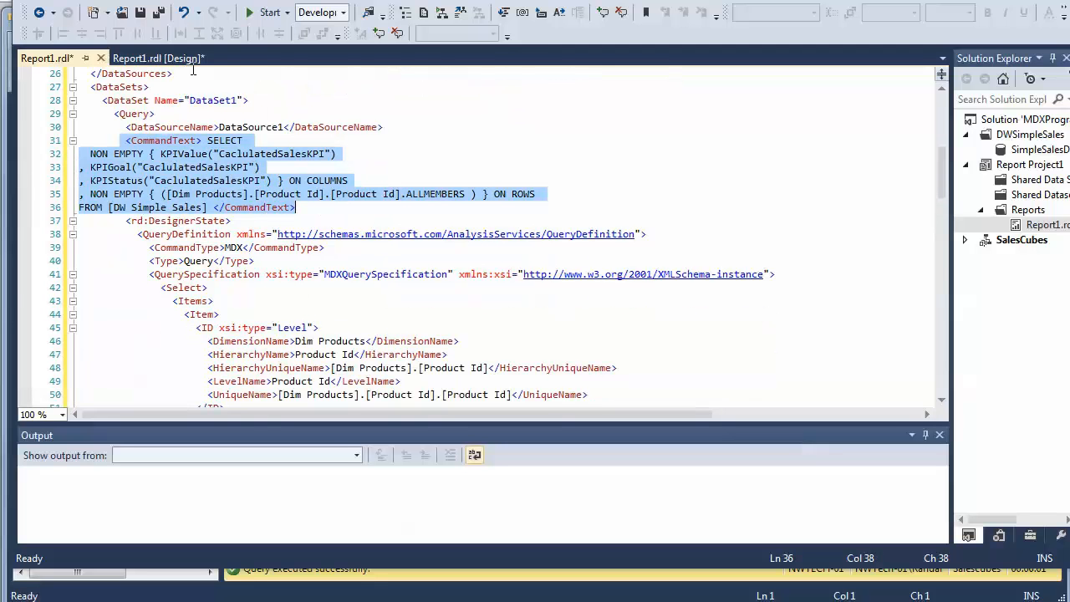
Return to the design view of Report1.rdl, widen the Report Data pane, and save the report.
{"action": "left_click", "coordinate": [144, 57]}
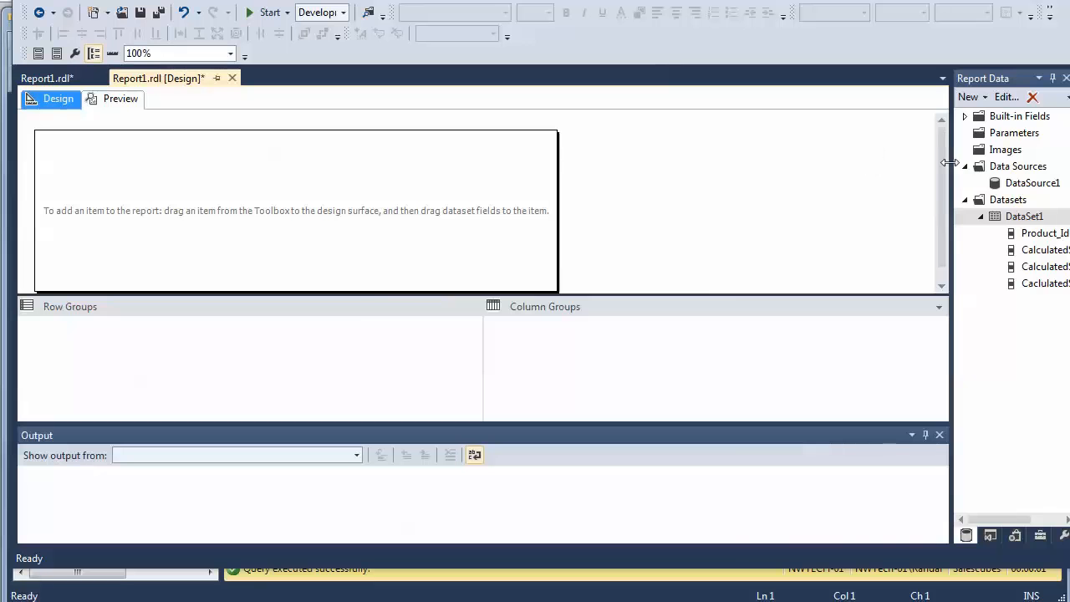
{"action": "left_click_drag", "start_coordinate": [951, 168], "coordinate": [674, 94]}
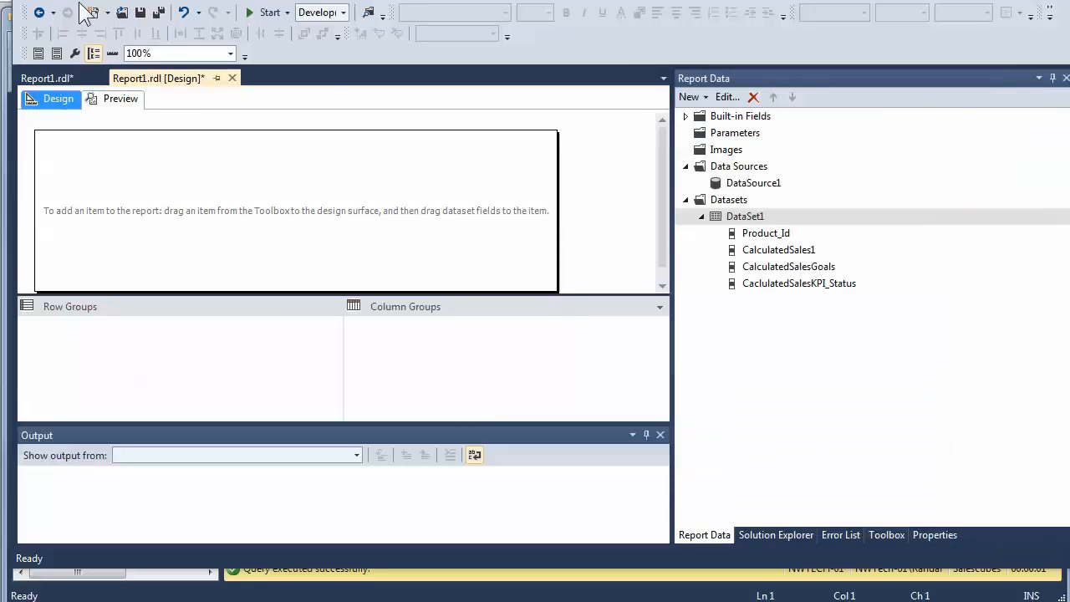
{"action": "left_click", "coordinate": [140, 13]}
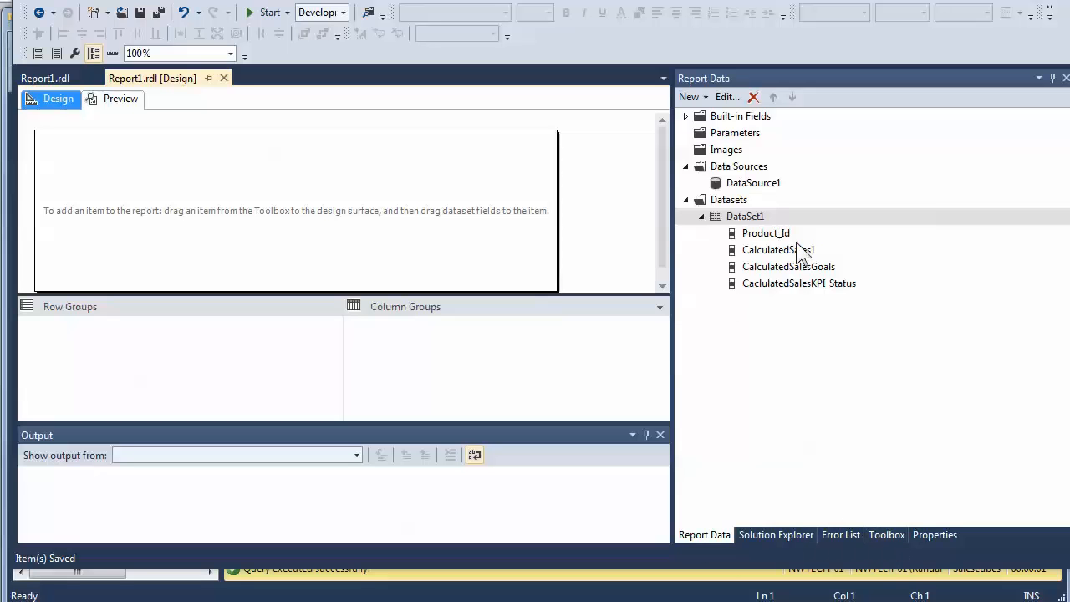
Select DataSource1 in Report Data and auto-hide the Output pane to enlarge the design area.
{"action": "left_click", "coordinate": [746, 216]}
{"action": "left_click", "coordinate": [739, 184]}
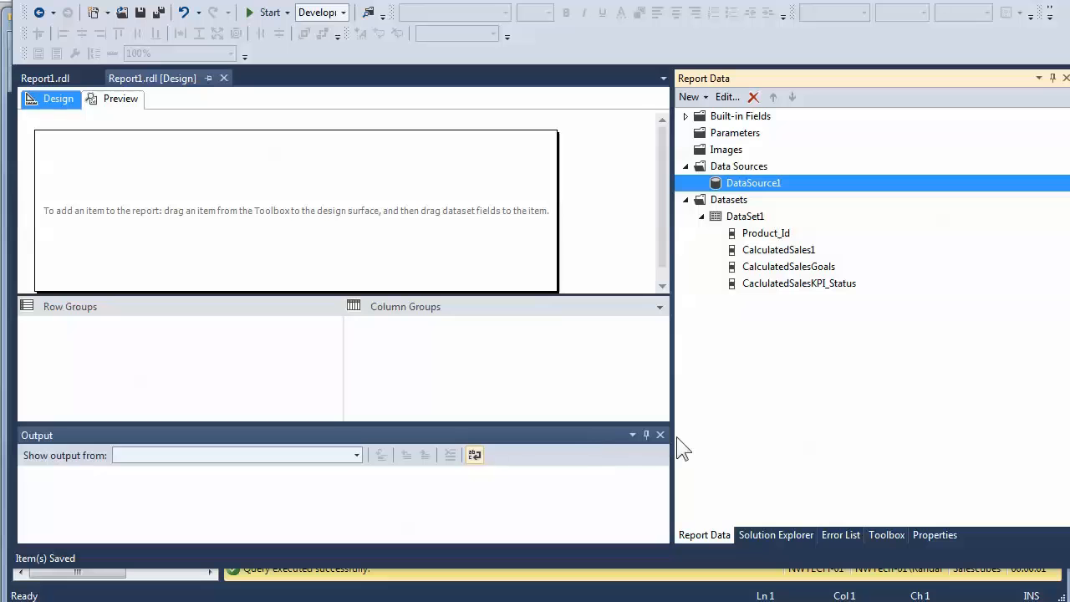
{"action": "left_click", "coordinate": [644, 435]}
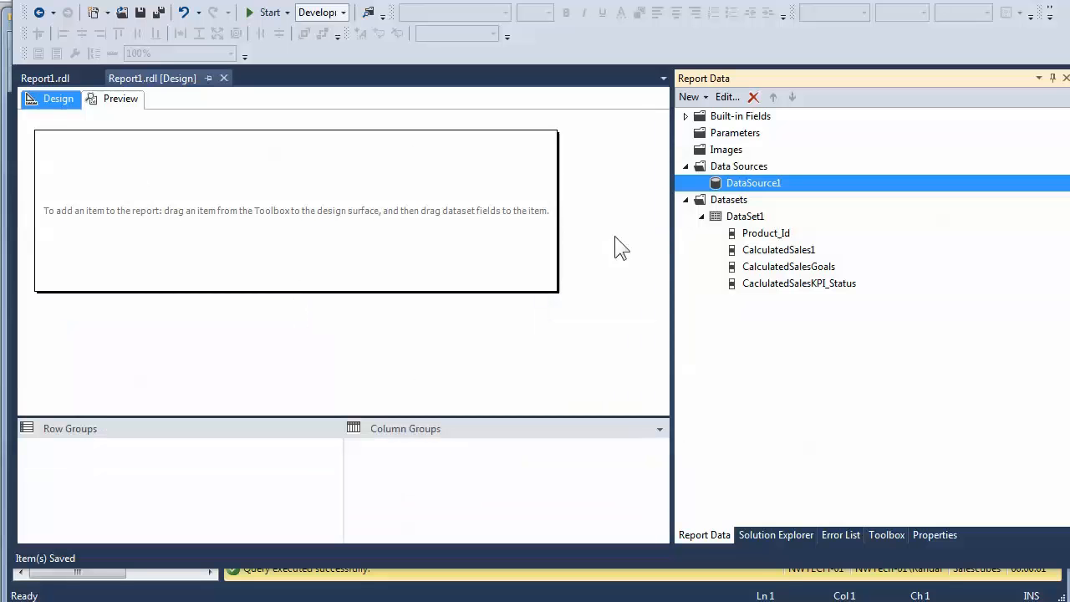
Add a text box near the upper-left corner of the report body with the text SALES REPORT.
{"action": "left_click", "coordinate": [886, 535]}
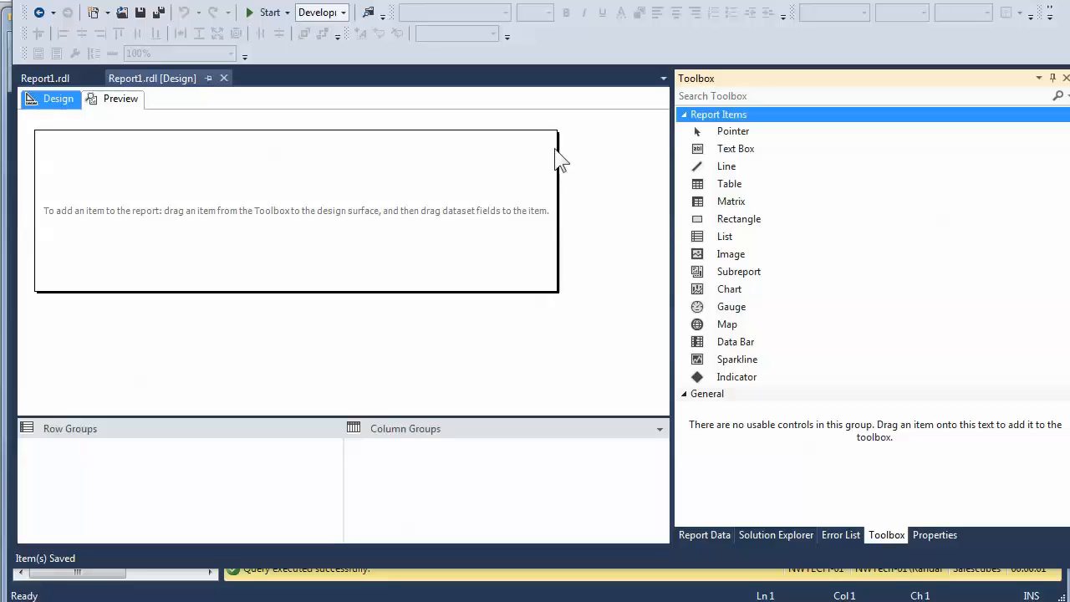
{"action": "left_click_drag", "start_coordinate": [723, 150], "coordinate": [46, 149]}
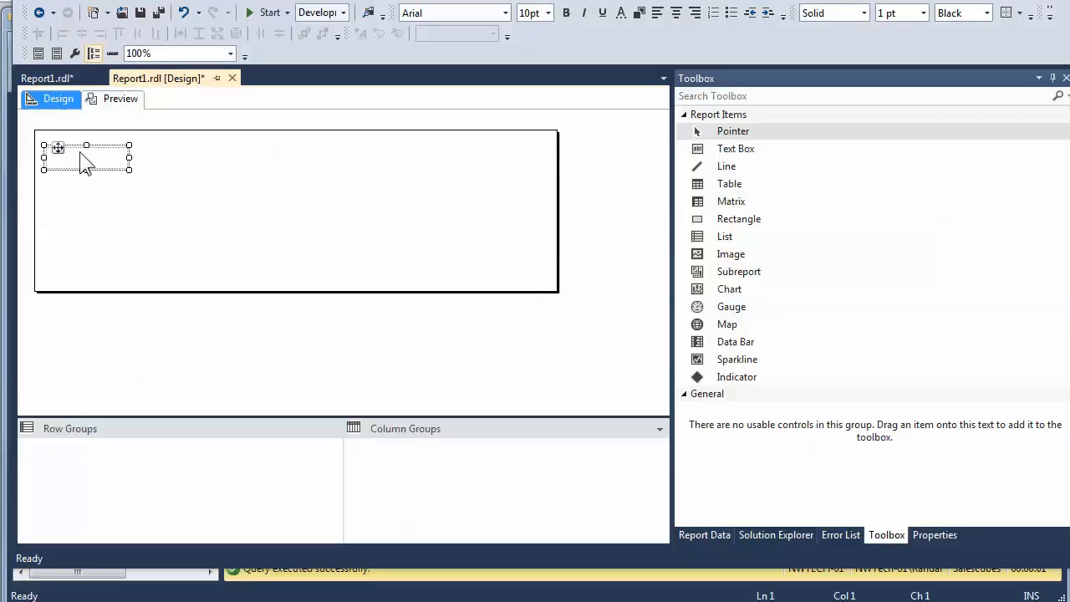
{"action": "left_click", "coordinate": [74, 156]}
{"action": "type", "text": "SAles"}
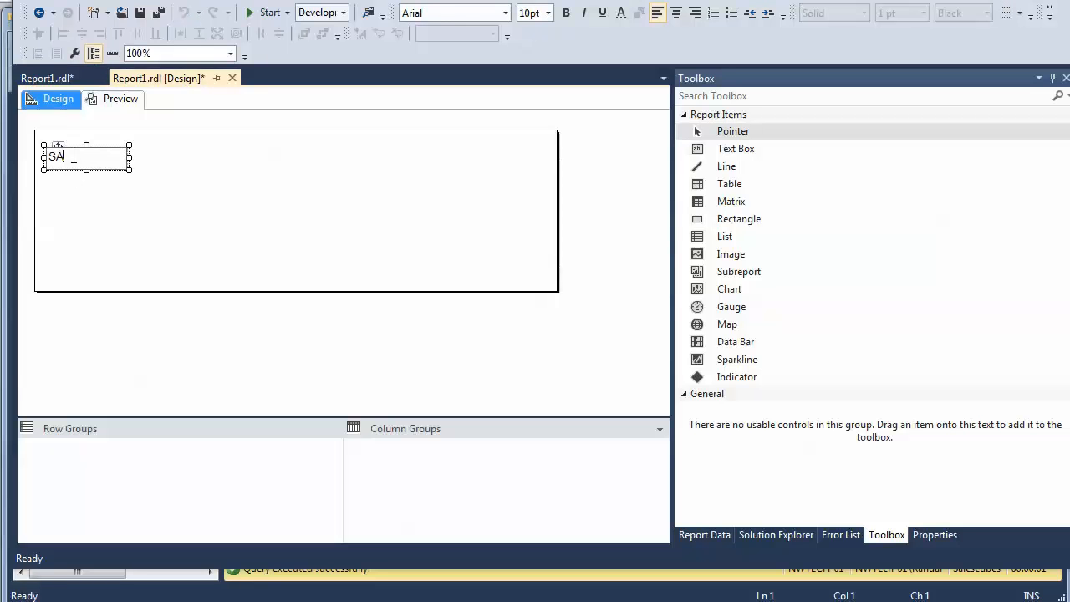
{"action": "key", "text": "BackSpace"}
{"action": "key", "text": "BackSpace"}
{"action": "key", "text": "BackSpace"}
{"action": "type", "text": "LES REPORT"}
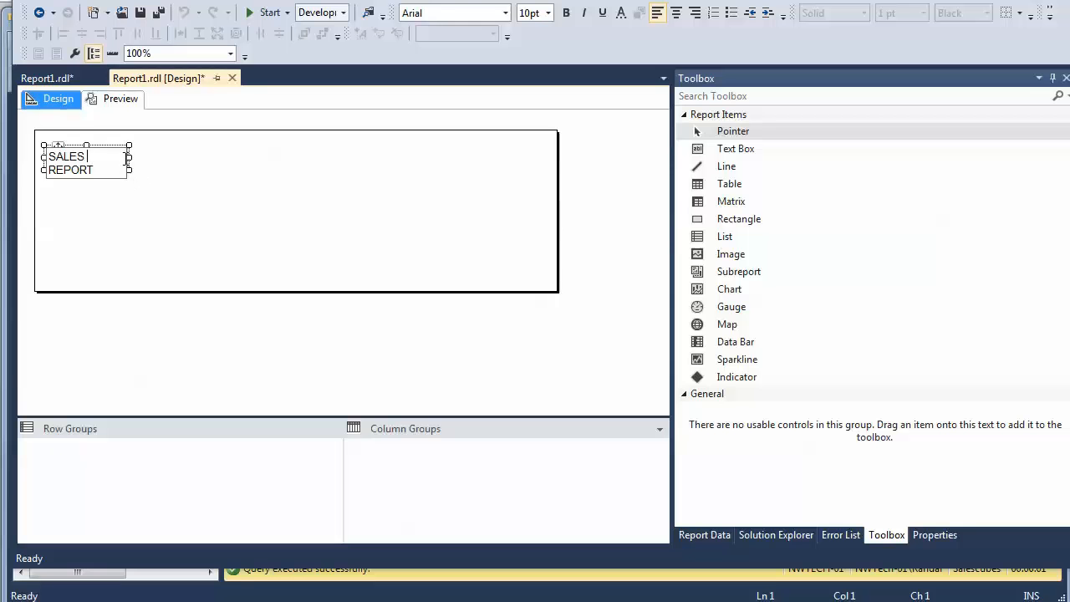
Widen the SALES REPORT text box to about half the report body's width and make its text bold.
{"action": "left_click", "coordinate": [148, 172]}
{"action": "left_click", "coordinate": [130, 167]}
{"action": "left_click_drag", "start_coordinate": [128, 157], "coordinate": [293, 156]}
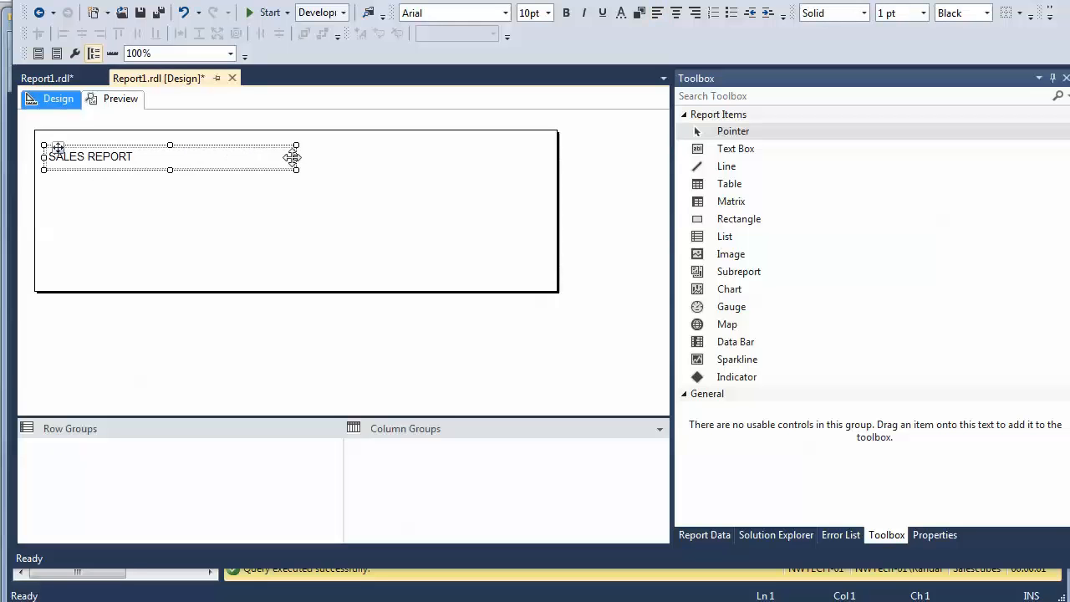
{"action": "left_click", "coordinate": [138, 198]}
{"action": "left_click", "coordinate": [233, 160]}
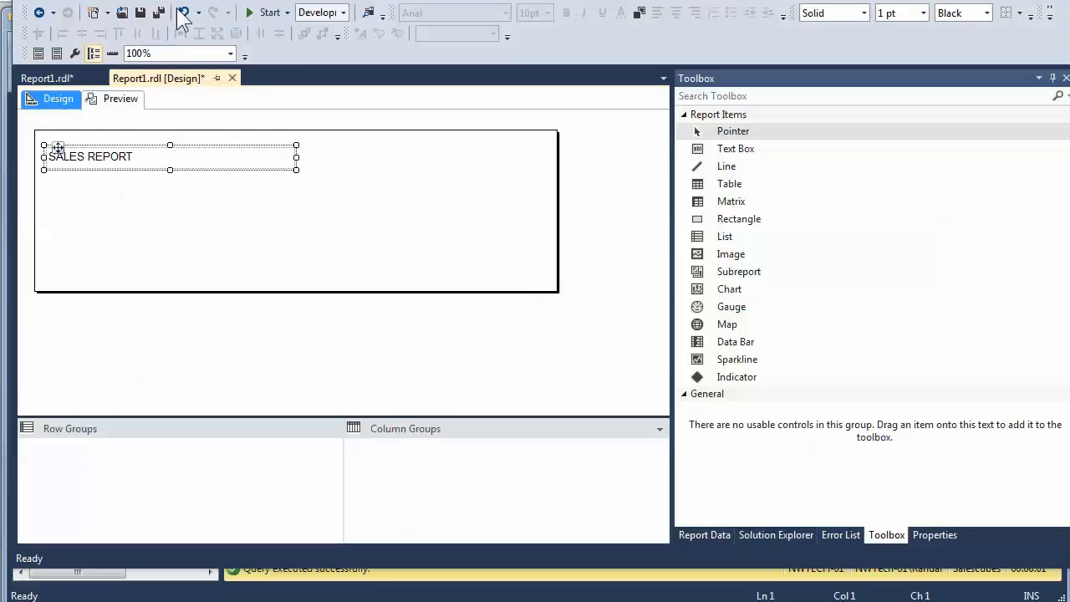
{"action": "left_click", "coordinate": [566, 15]}
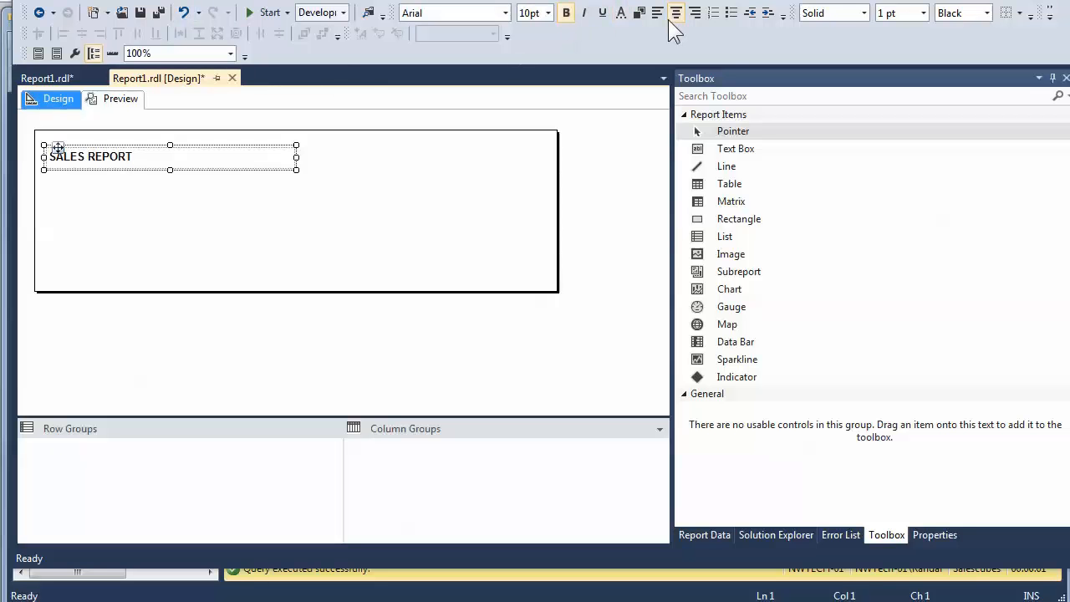
Give the SALES REPORT text box a dark red background and white text.
{"action": "left_click", "coordinate": [643, 24]}
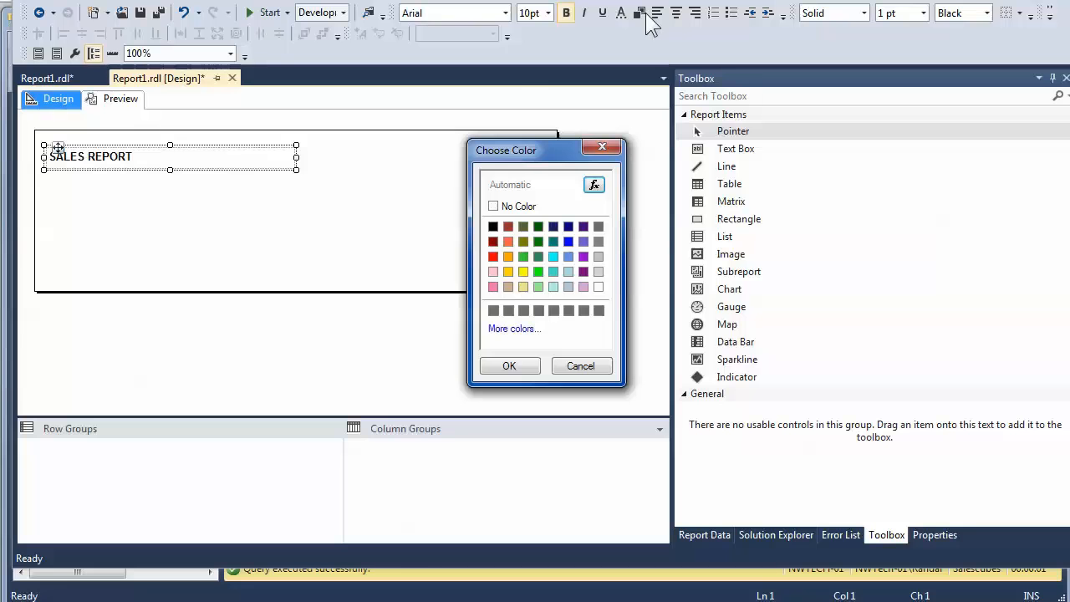
{"action": "left_click", "coordinate": [494, 243]}
{"action": "left_click", "coordinate": [506, 368]}
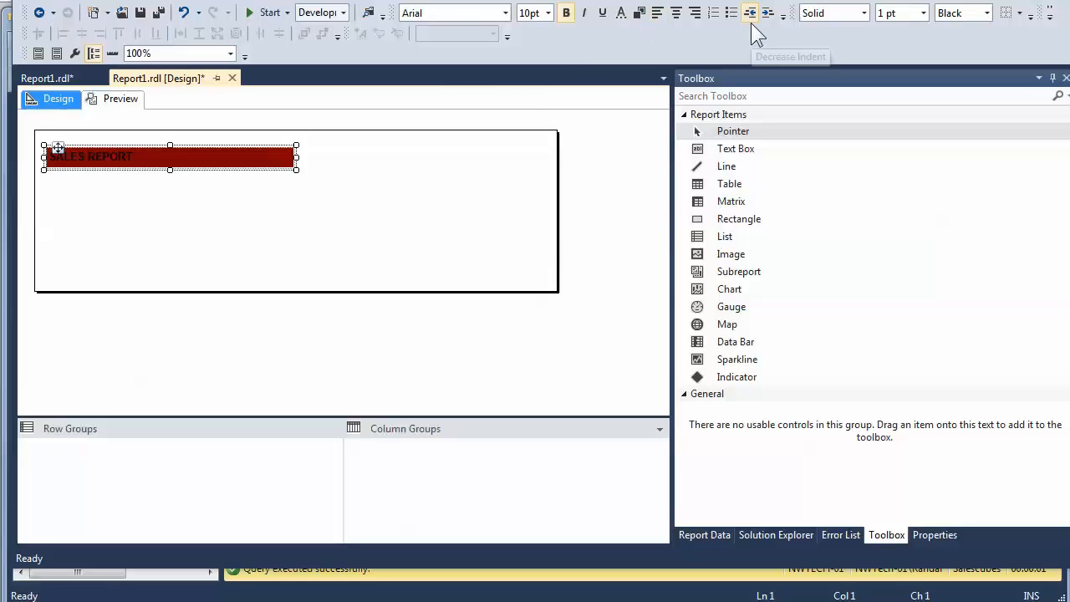
{"action": "left_click", "coordinate": [621, 13]}
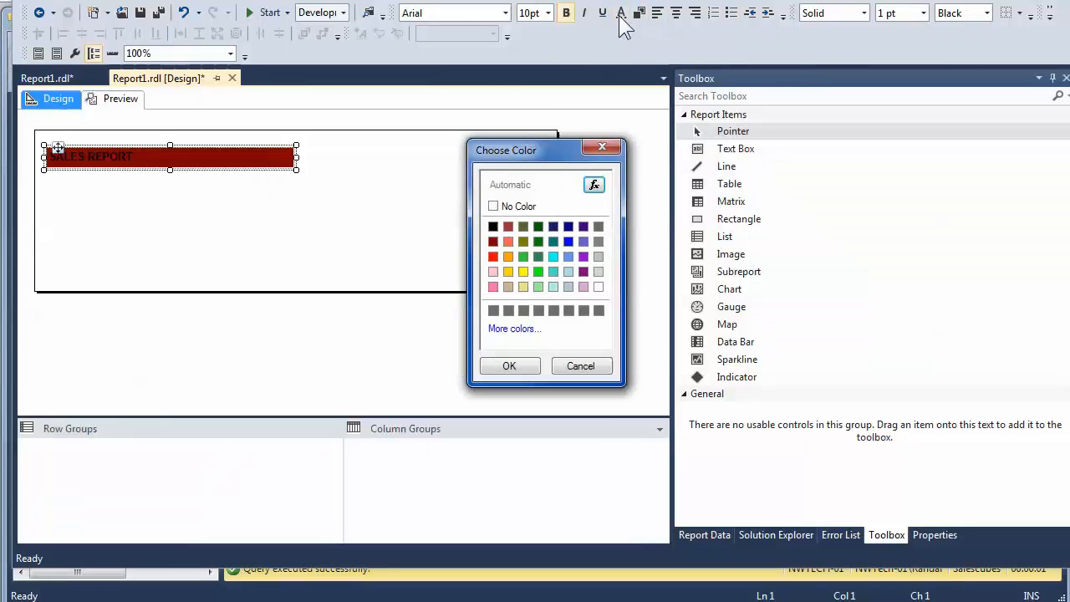
{"action": "left_click", "coordinate": [502, 366]}
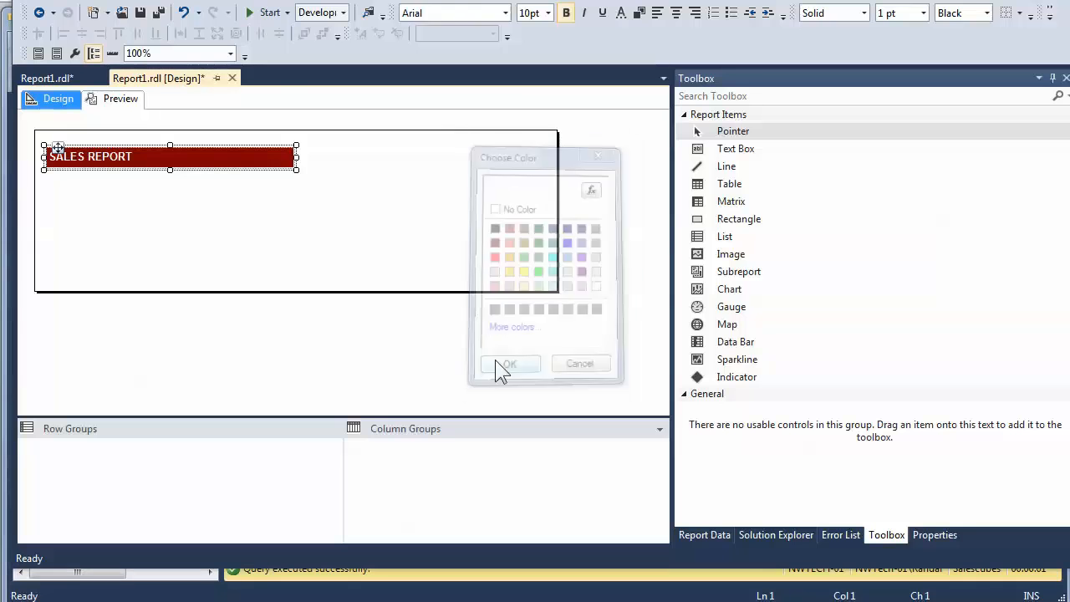
{"action": "left_click", "coordinate": [326, 252]}
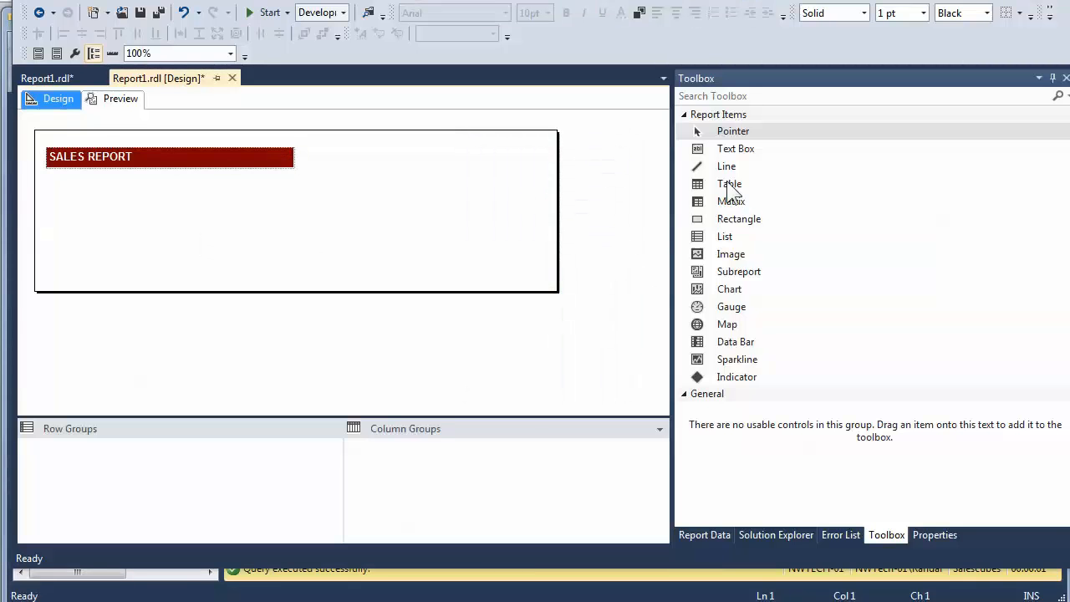
Insert a table below the SALES REPORT title and fill its first two columns with Product_Id and CalculatedSales1.
{"action": "left_click_drag", "start_coordinate": [724, 185], "coordinate": [48, 184]}
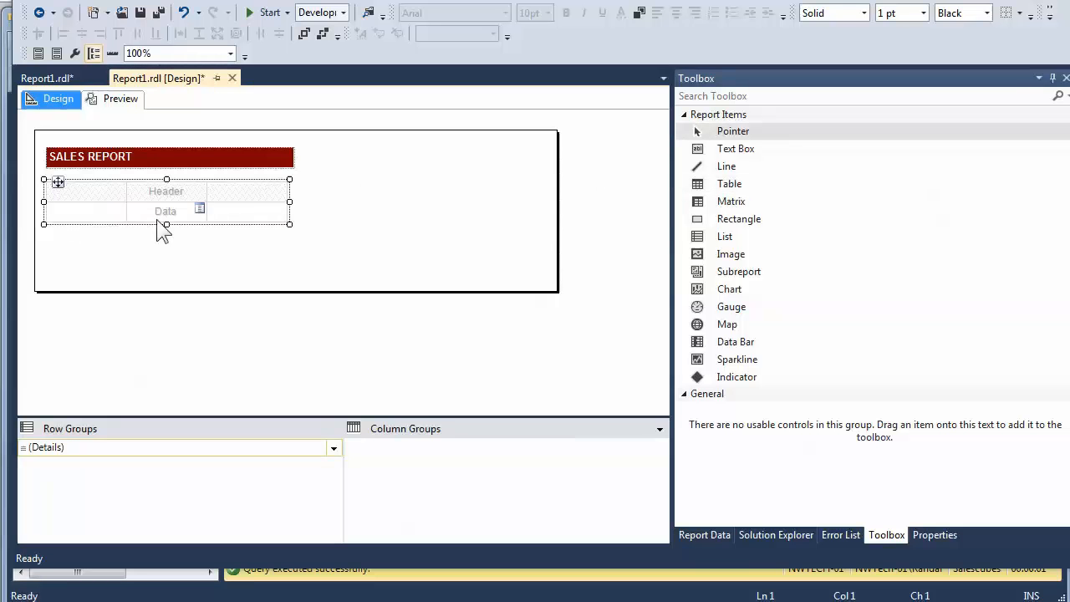
{"action": "left_click", "coordinate": [120, 209]}
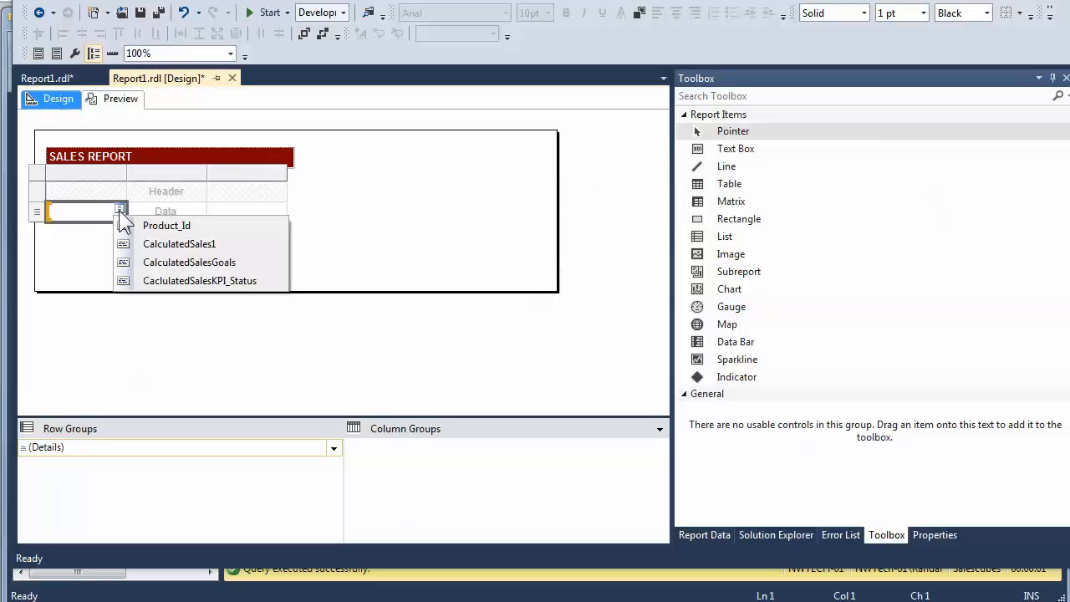
{"action": "left_click", "coordinate": [169, 228]}
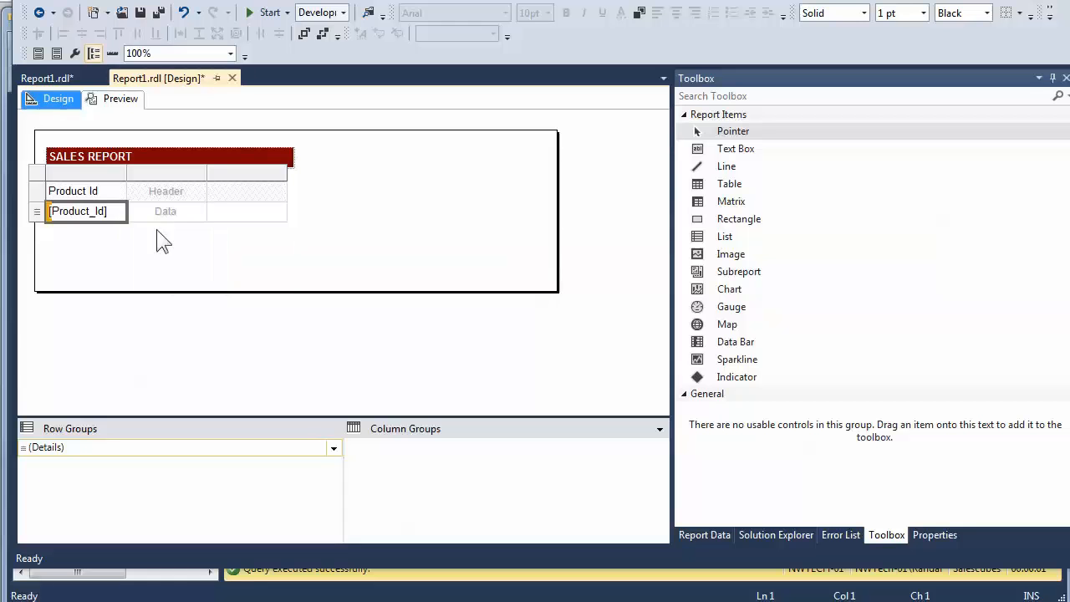
{"action": "left_click", "coordinate": [201, 208]}
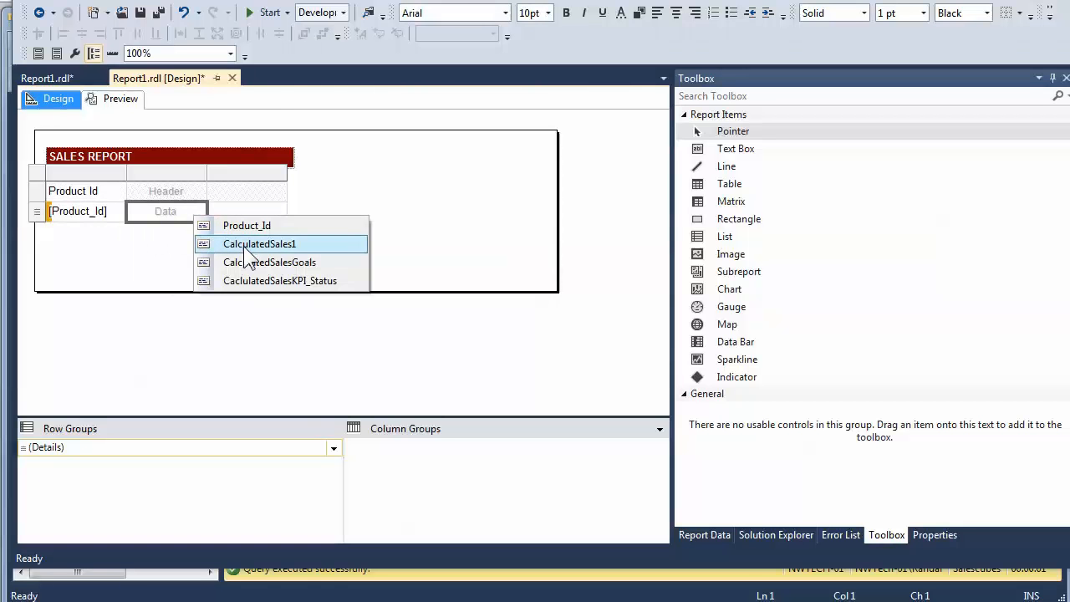
{"action": "left_click", "coordinate": [244, 244]}
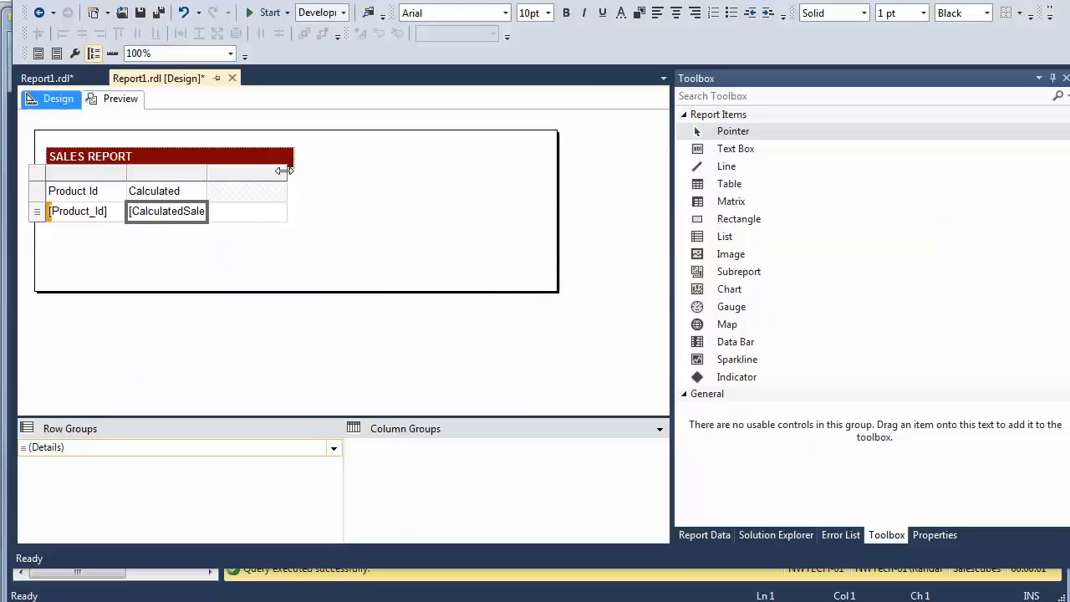
Assign CalculatedSalesGoals to the table's third column and widen the column just enough to fit its header on one line.
{"action": "left_click_drag", "start_coordinate": [284, 171], "coordinate": [481, 171]}
{"action": "left_click", "coordinate": [334, 216]}
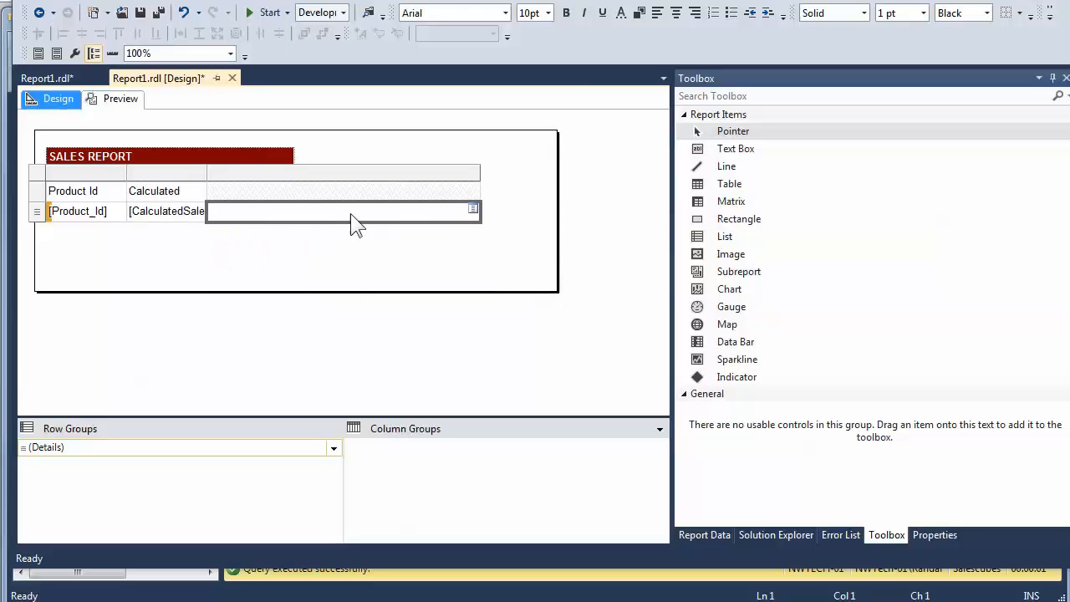
{"action": "left_click", "coordinate": [472, 209]}
{"action": "left_click", "coordinate": [522, 263]}
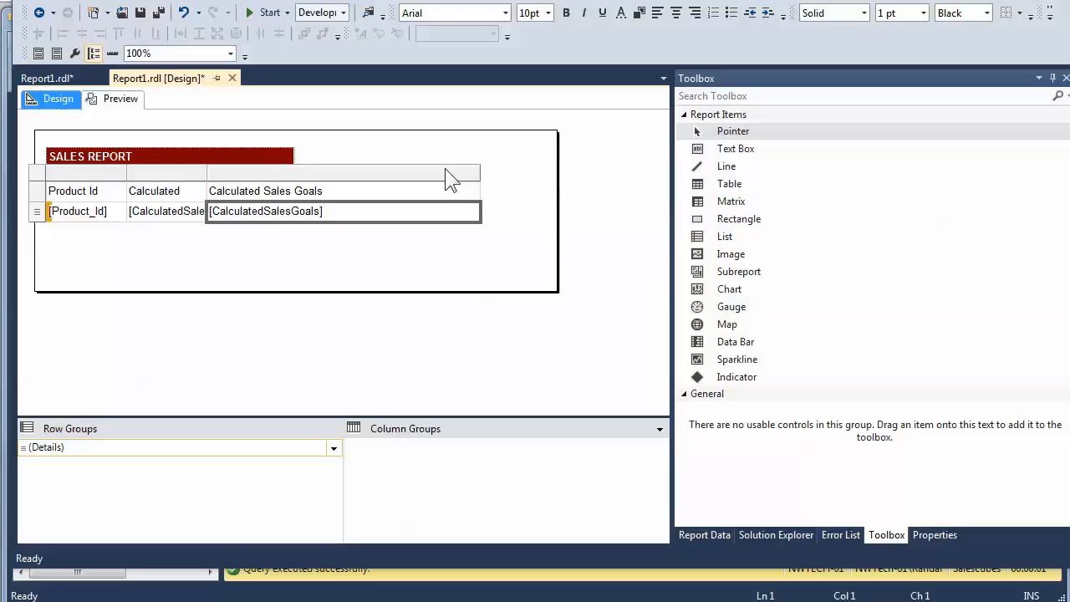
{"action": "left_click", "coordinate": [479, 169]}
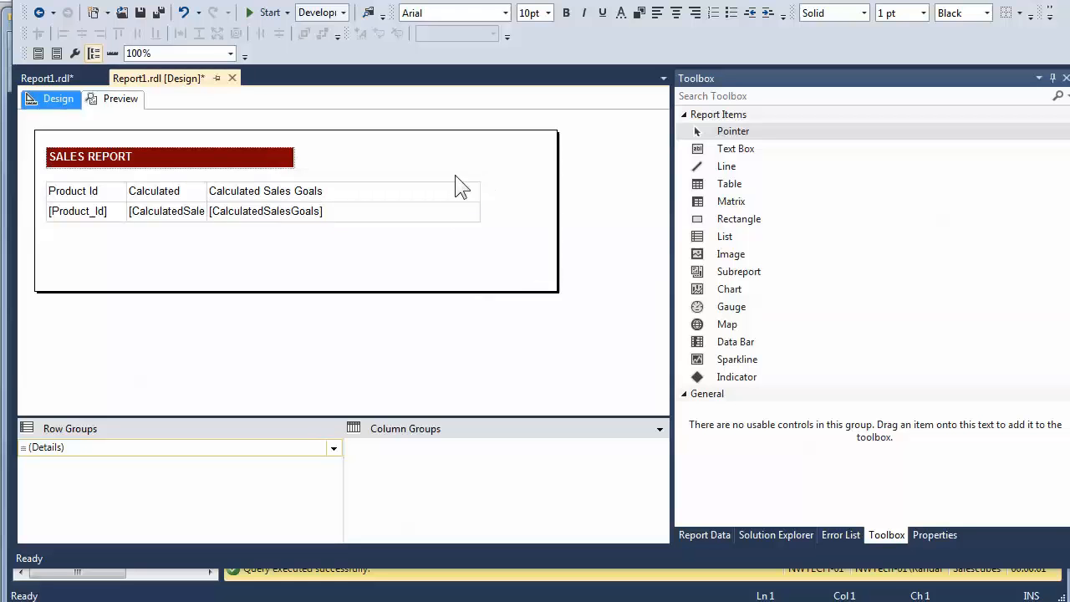
{"action": "left_click", "coordinate": [454, 207]}
{"action": "left_click_drag", "start_coordinate": [478, 172], "coordinate": [361, 172]}
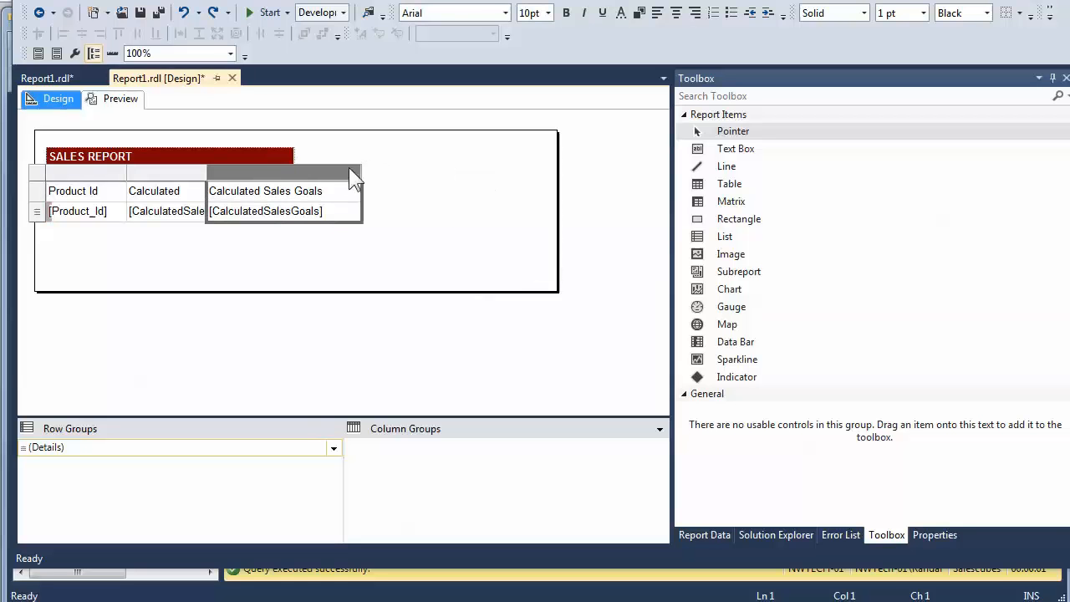
Insert a new column to the left of the Calculated Sales Goals column.
{"action": "right_click", "coordinate": [329, 171]}
{"action": "left_click", "coordinate": [263, 265]}
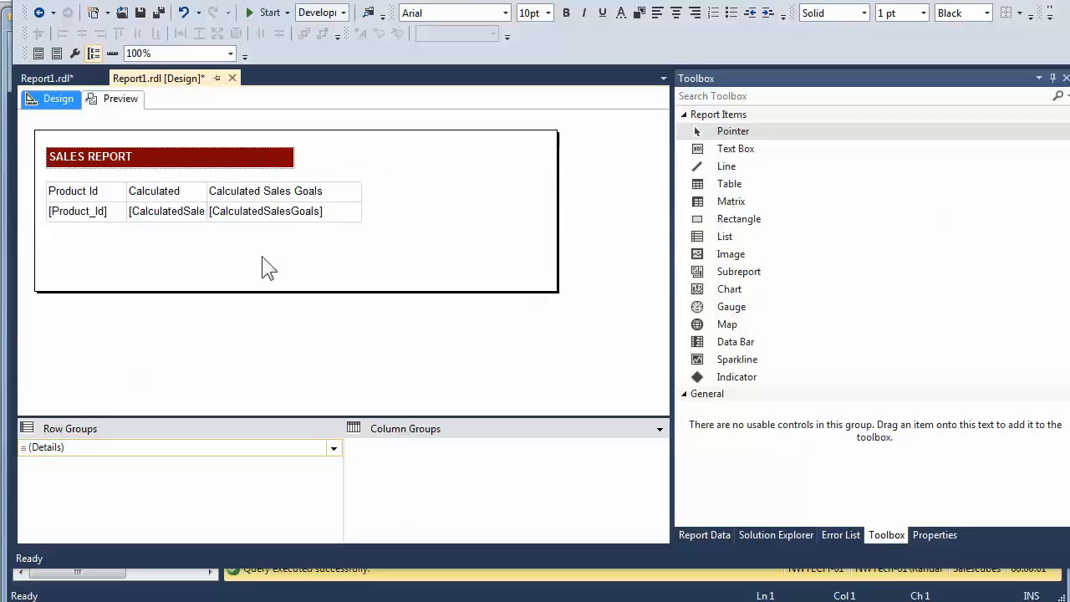
{"action": "left_click", "coordinate": [354, 192]}
{"action": "left_click", "coordinate": [354, 173]}
{"action": "right_click", "coordinate": [354, 173]}
{"action": "mouse_move", "coordinate": [439, 186]}
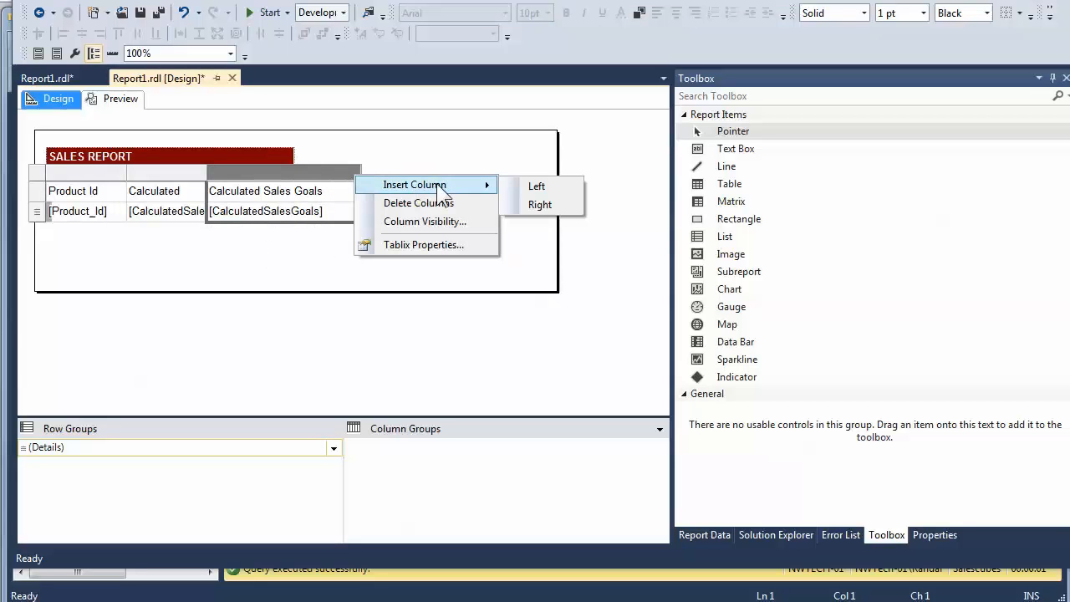
{"action": "left_click", "coordinate": [549, 185]}
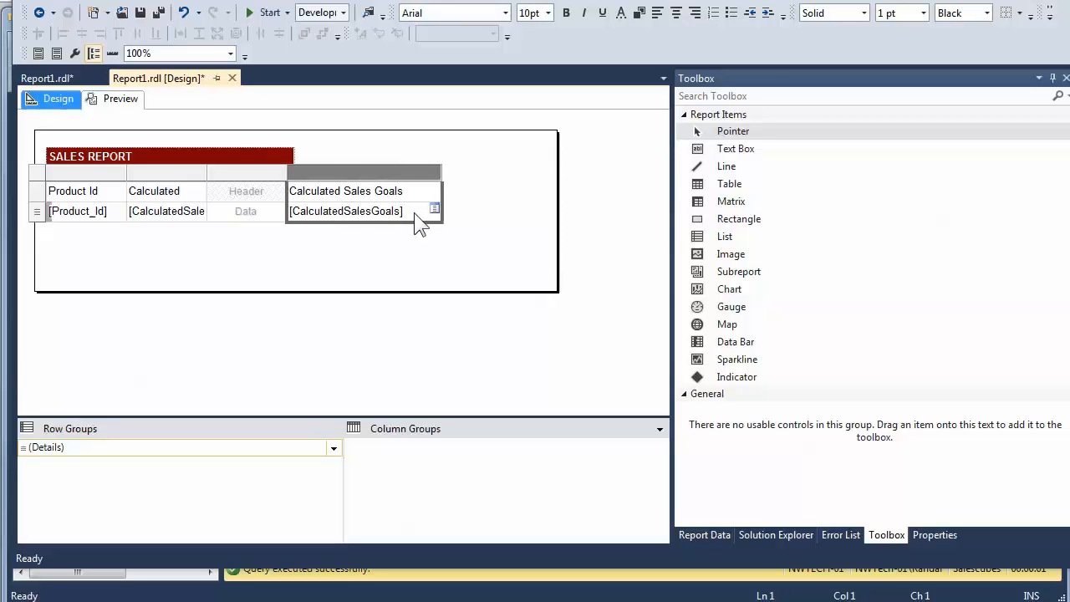
Assign CalculatedSalesGoals to the new third column's data cell and CaclulatedSalesKPI_Status to the last column's data cell.
{"action": "left_click", "coordinate": [271, 214]}
{"action": "left_click", "coordinate": [279, 208]}
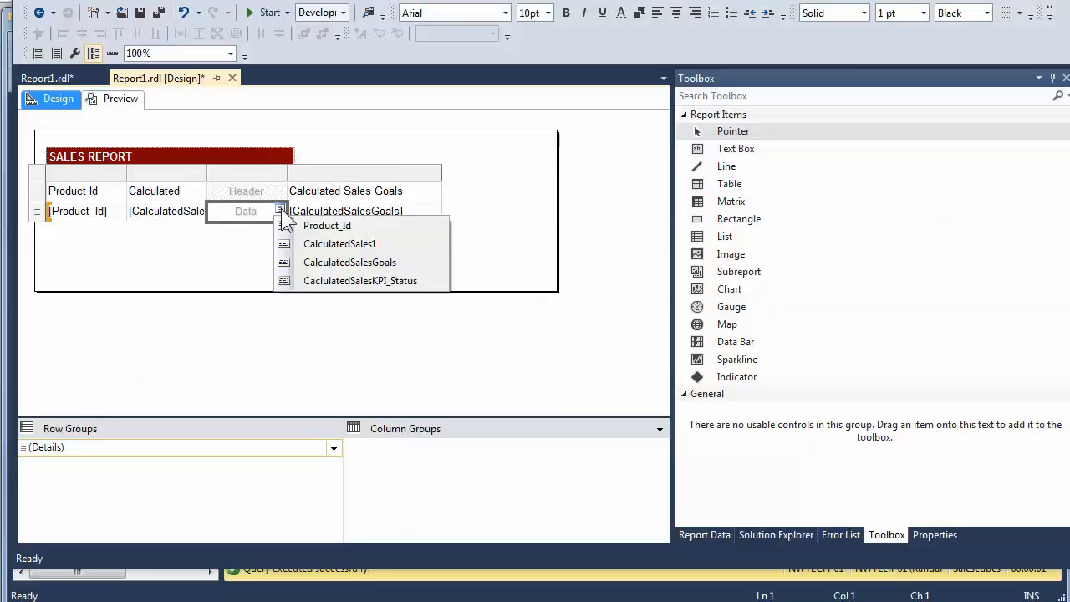
{"action": "left_click", "coordinate": [362, 264]}
{"action": "left_click", "coordinate": [433, 209]}
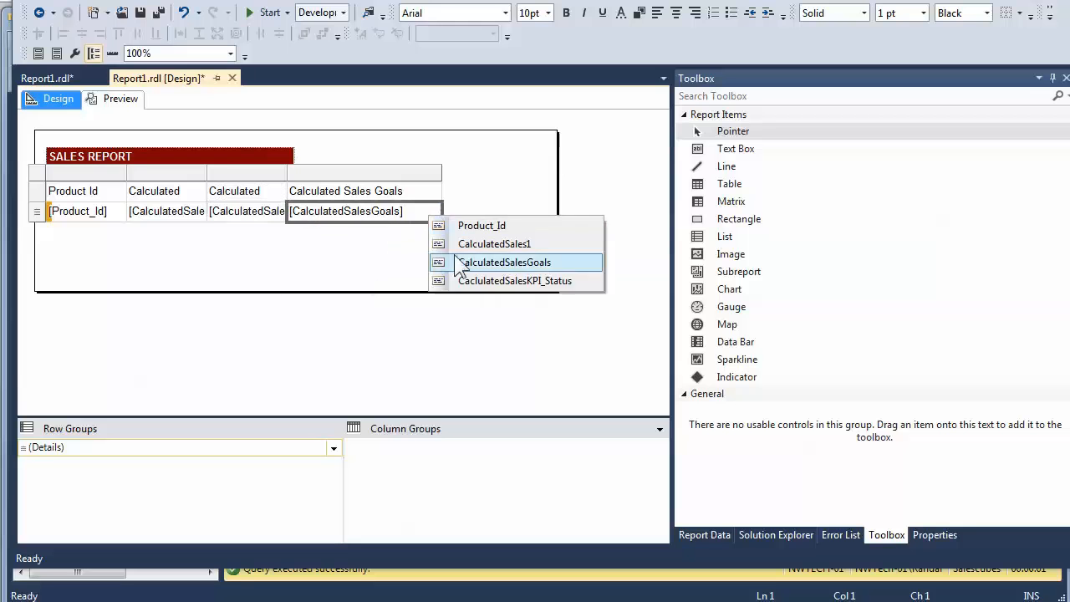
{"action": "left_click", "coordinate": [486, 283]}
{"action": "left_click", "coordinate": [342, 250]}
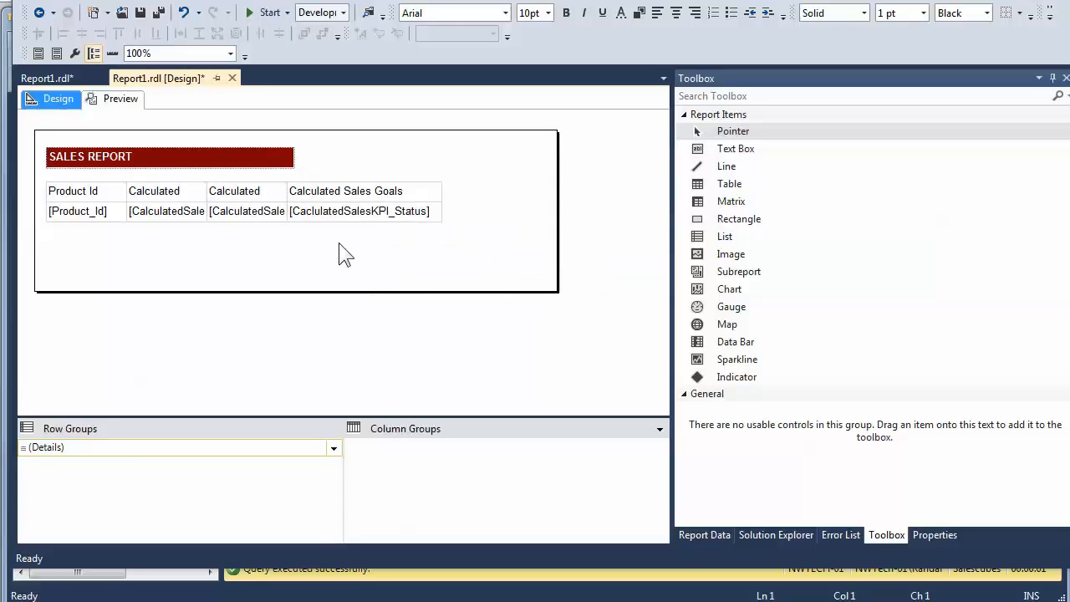
{"action": "left_click", "coordinate": [423, 172]}
{"action": "right_click", "coordinate": [423, 170]}
{"action": "mouse_move", "coordinate": [520, 180]}
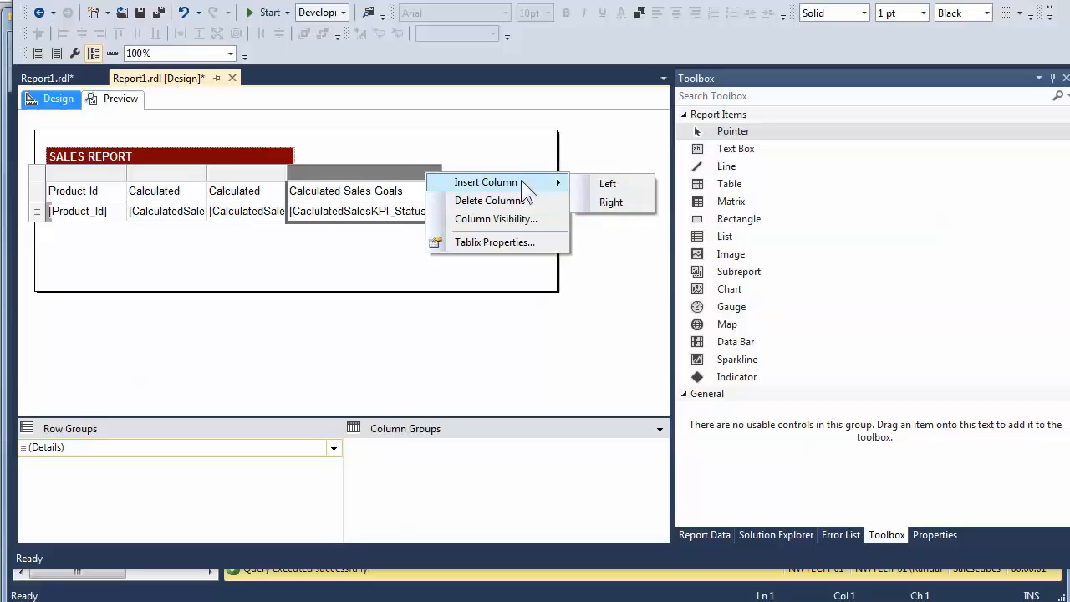
{"action": "left_click", "coordinate": [607, 202]}
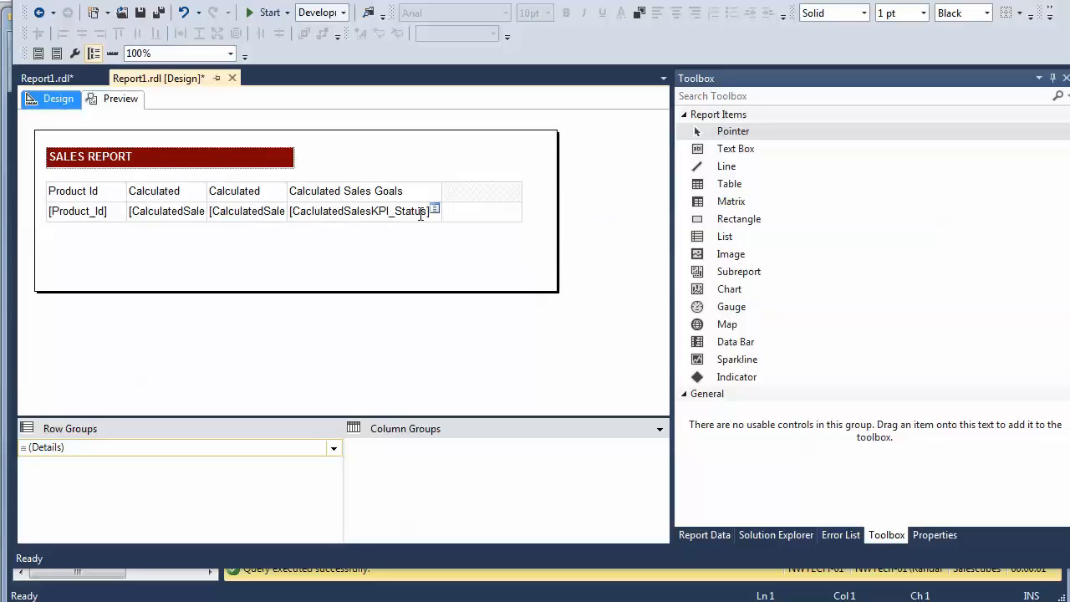
{"action": "mouse_move", "coordinate": [490, 219]}
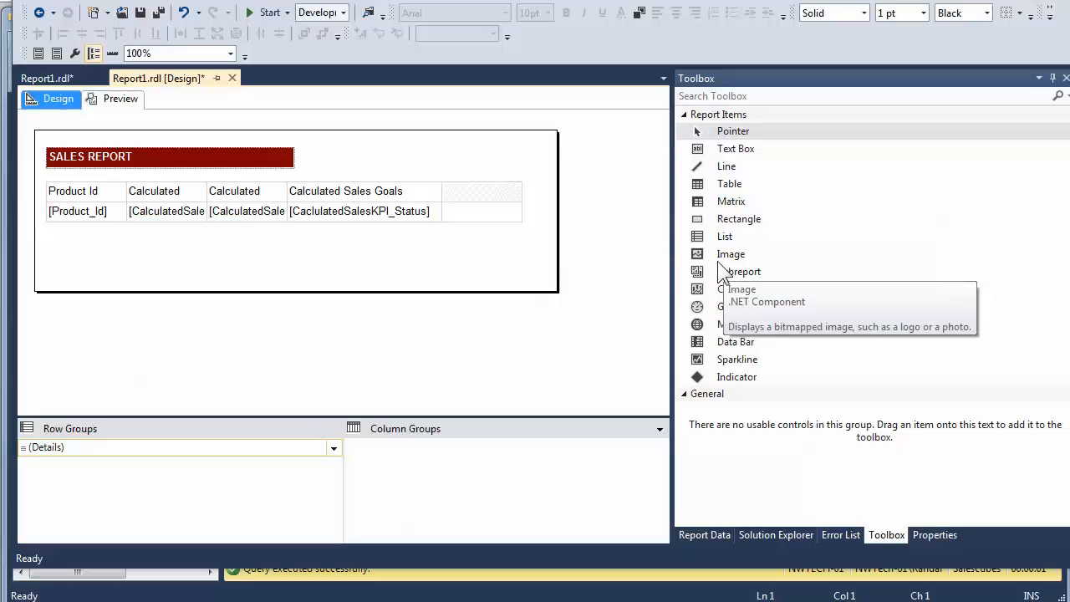
{"action": "left_click", "coordinate": [713, 259]}
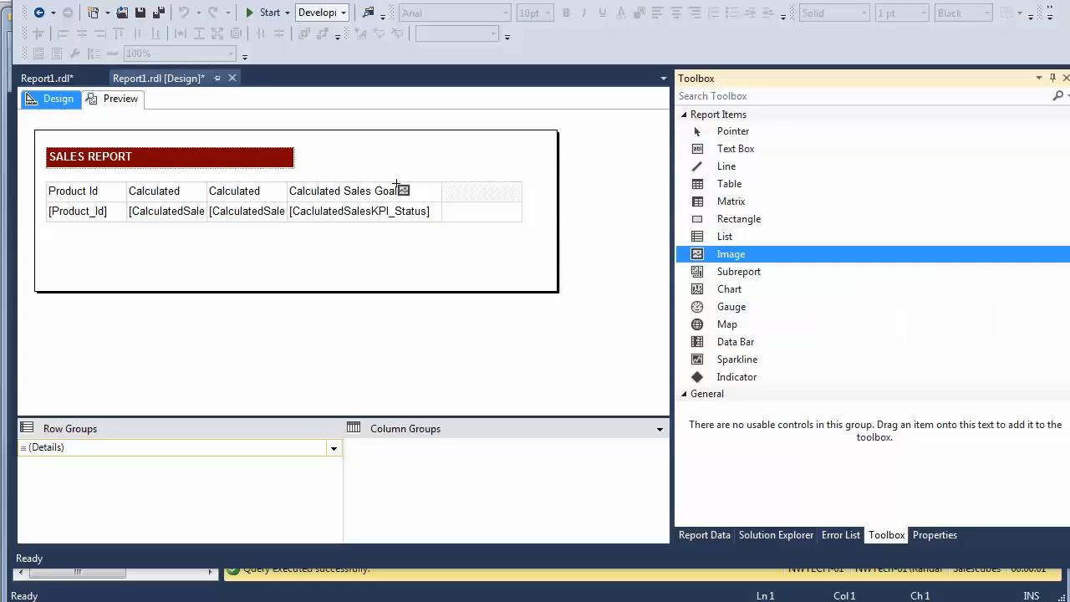
{"action": "left_click", "coordinate": [470, 214]}
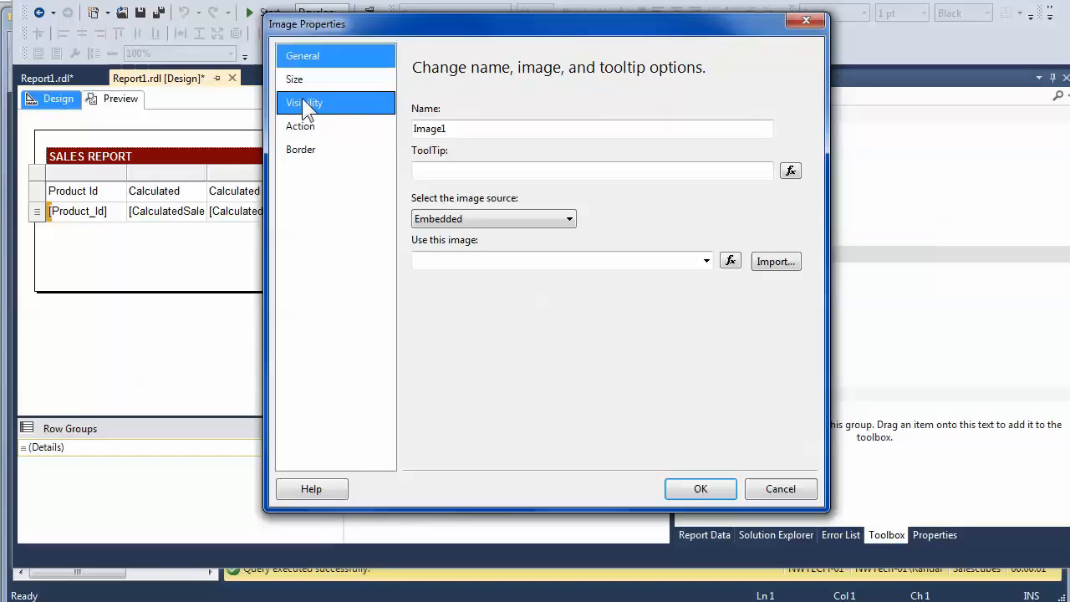
{"action": "left_click", "coordinate": [773, 488]}
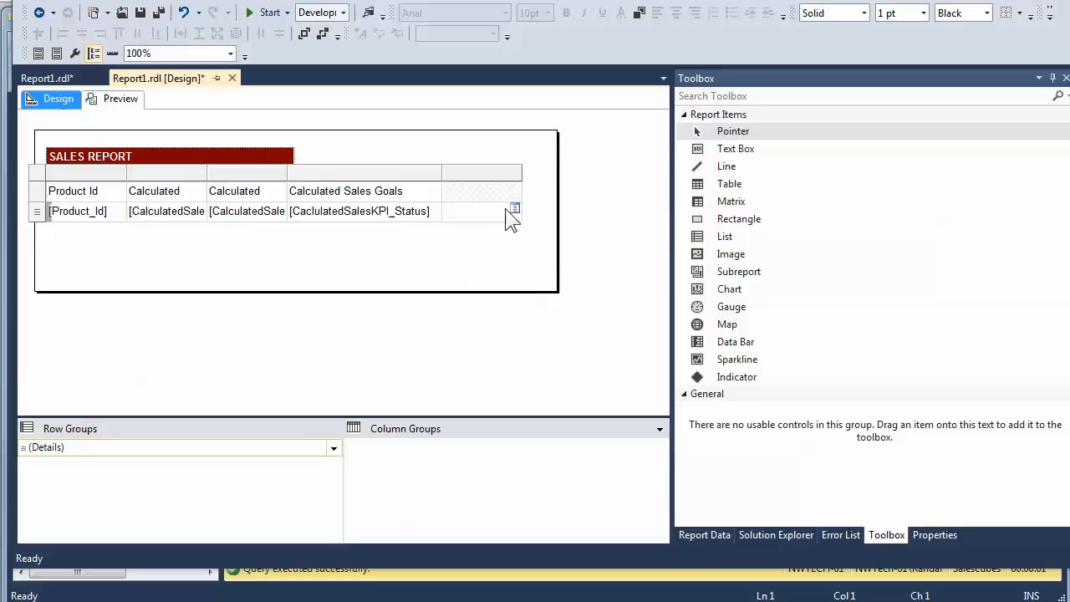
{"action": "left_click", "coordinate": [491, 172]}
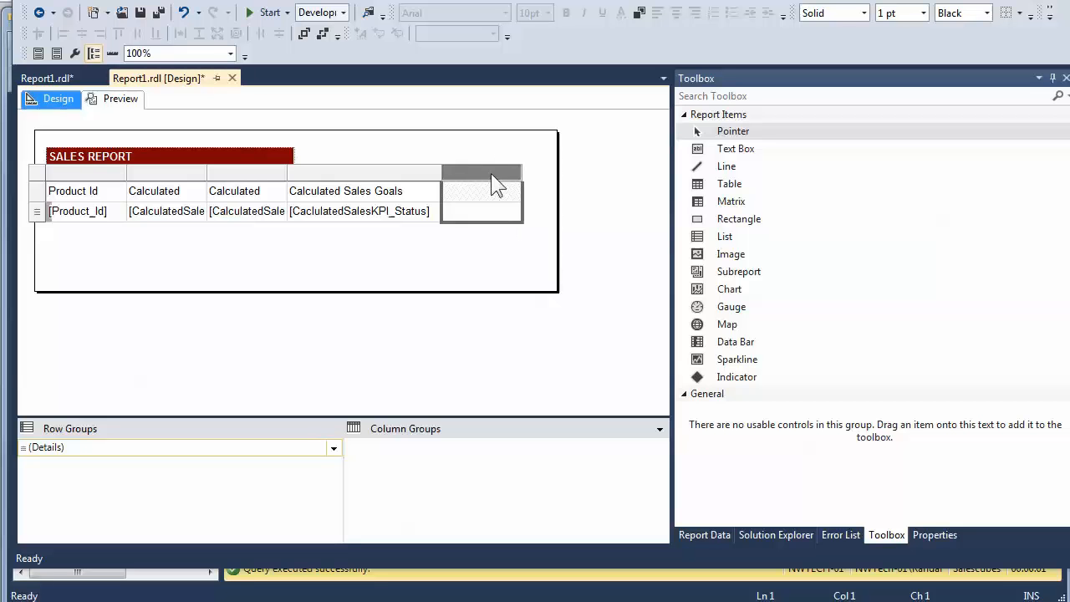
{"action": "right_click", "coordinate": [487, 176]}
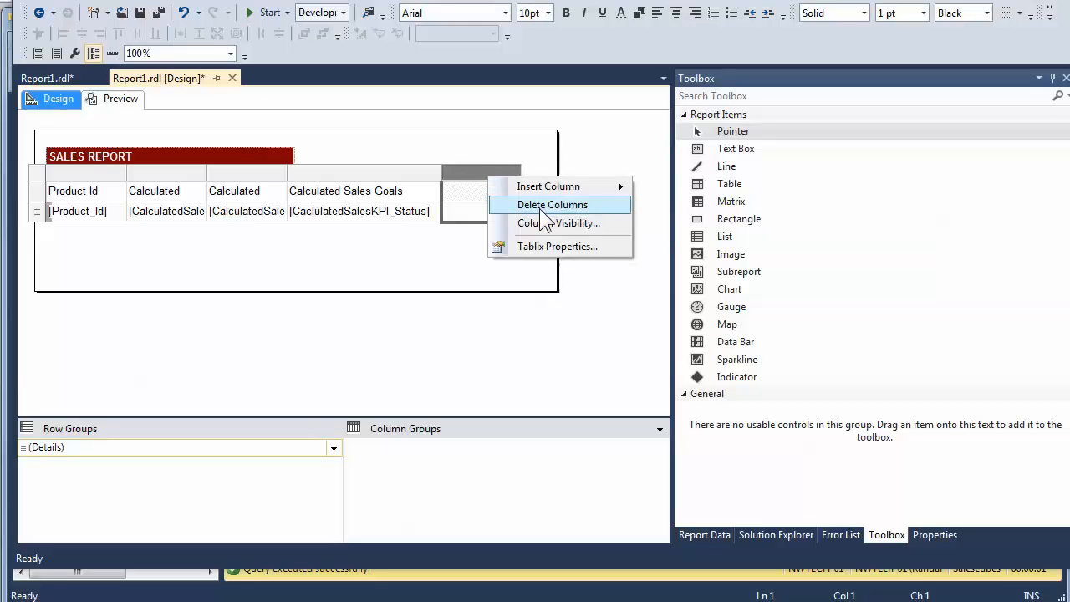
{"action": "left_click", "coordinate": [543, 206]}
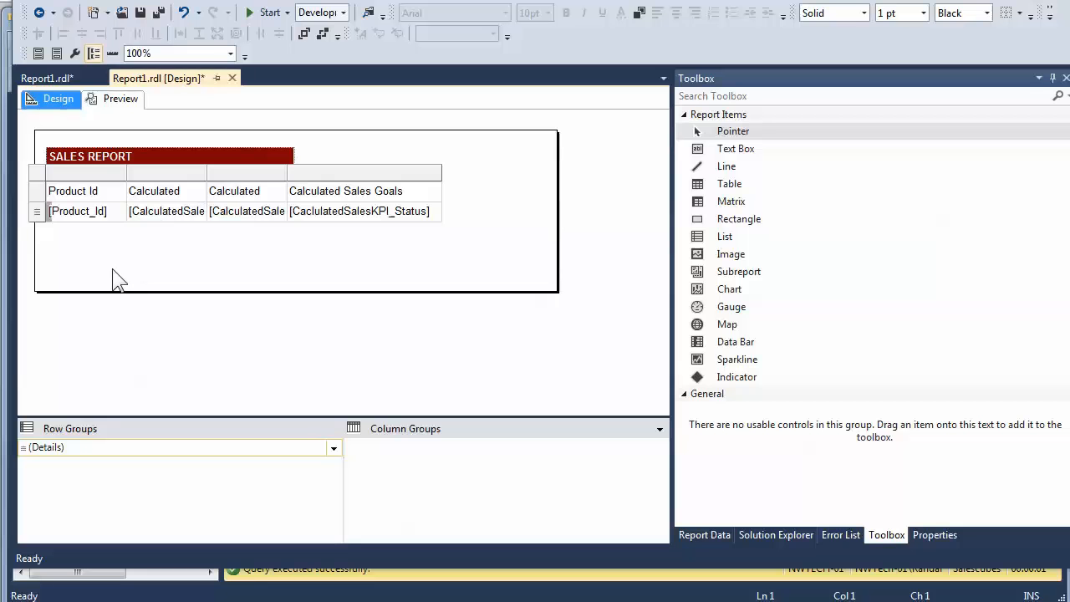
{"action": "left_click", "coordinate": [92, 197]}
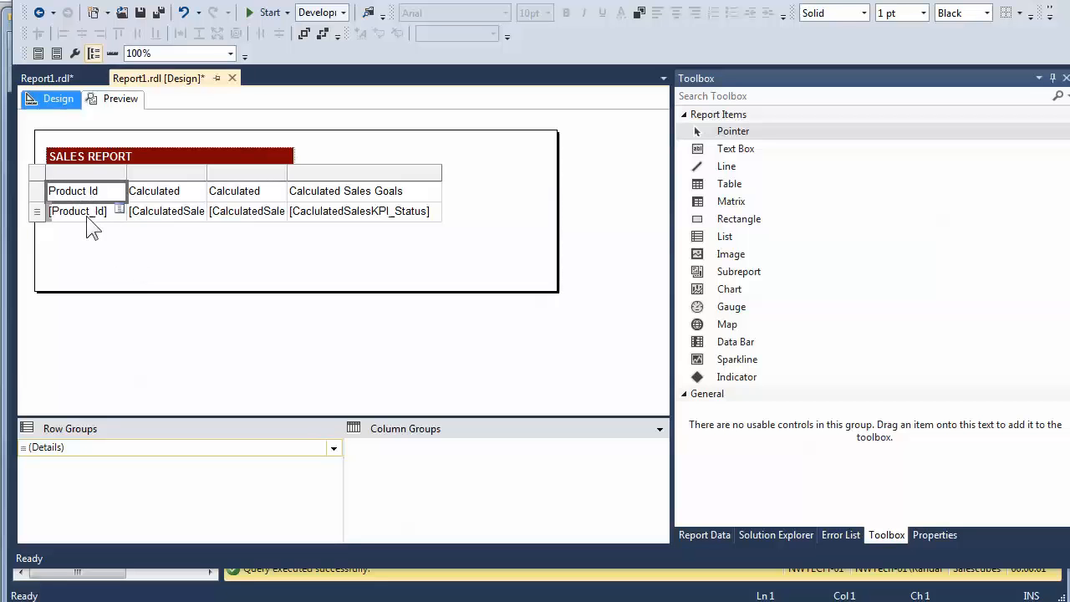
{"action": "left_click", "coordinate": [89, 191]}
{"action": "left_click_drag", "start_coordinate": [88, 190], "coordinate": [117, 190]}
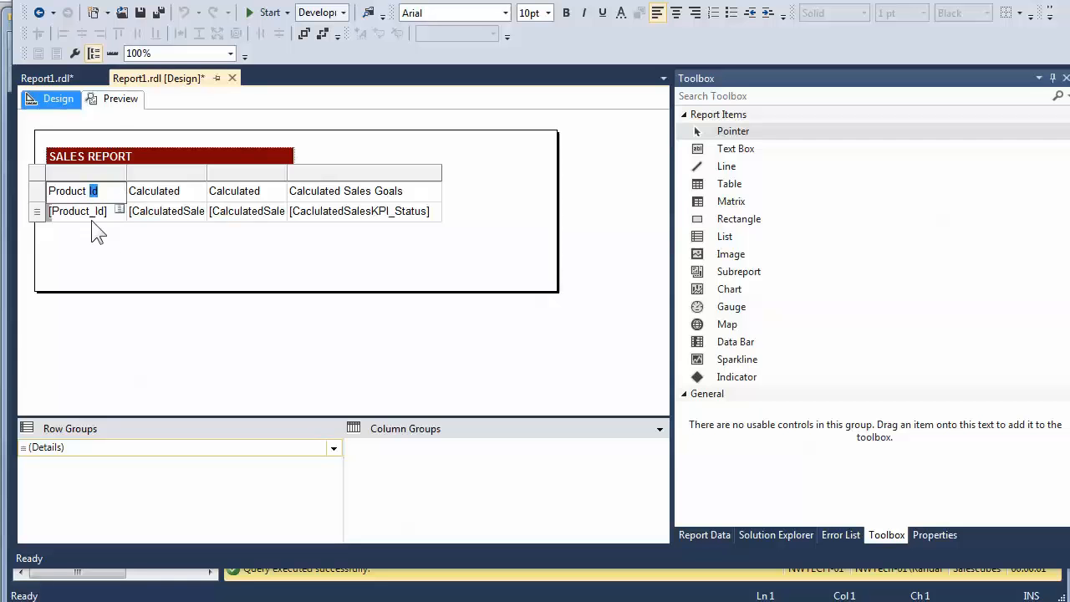
Preview the sales report and examine the values rendered in its table columns.
{"action": "left_click", "coordinate": [117, 99]}
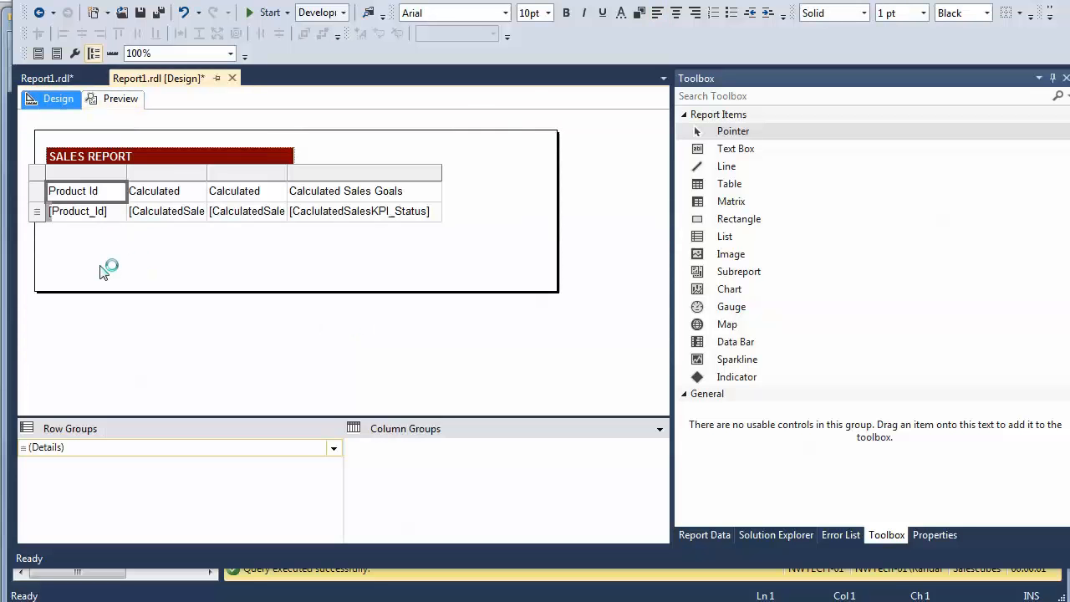
{"action": "left_click", "coordinate": [107, 246]}
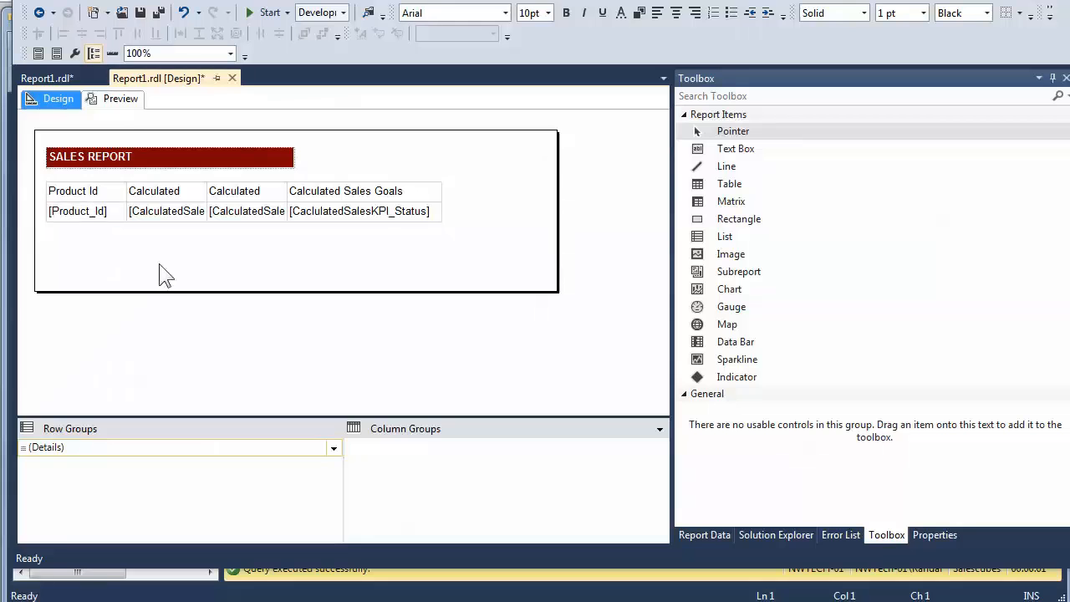
{"action": "left_click", "coordinate": [118, 98]}
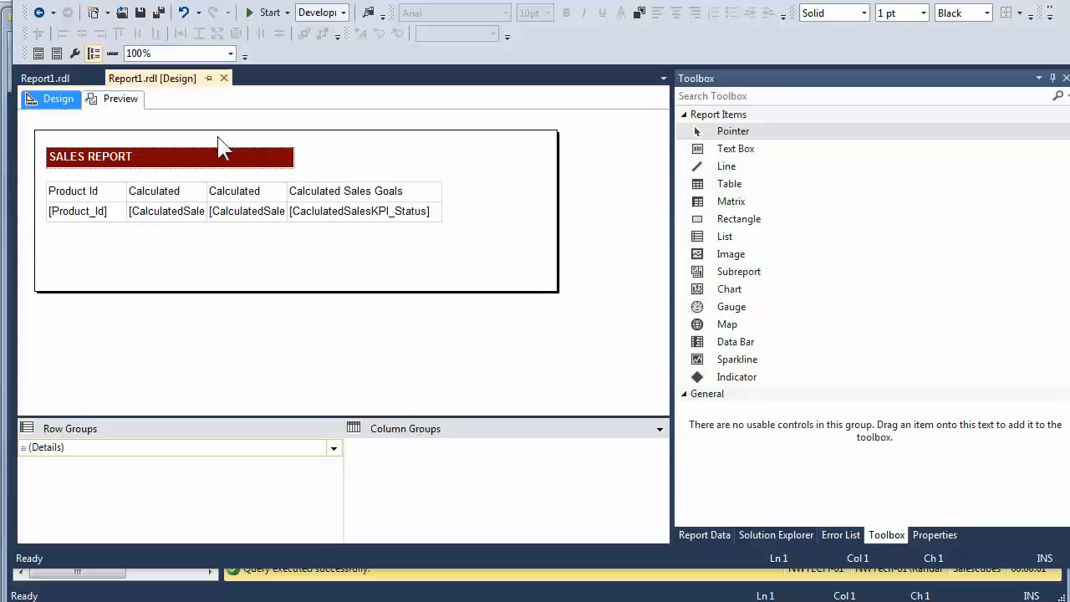
{"action": "left_click", "coordinate": [117, 100]}
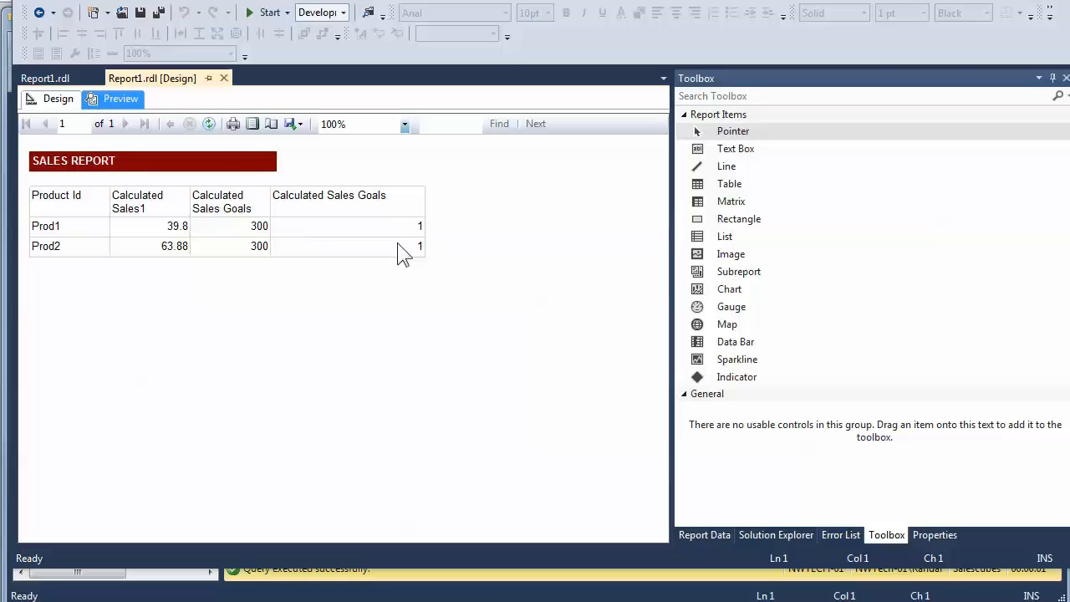
Return to the report design and rename the Product Id column header as Product Name.
{"action": "left_click", "coordinate": [59, 99]}
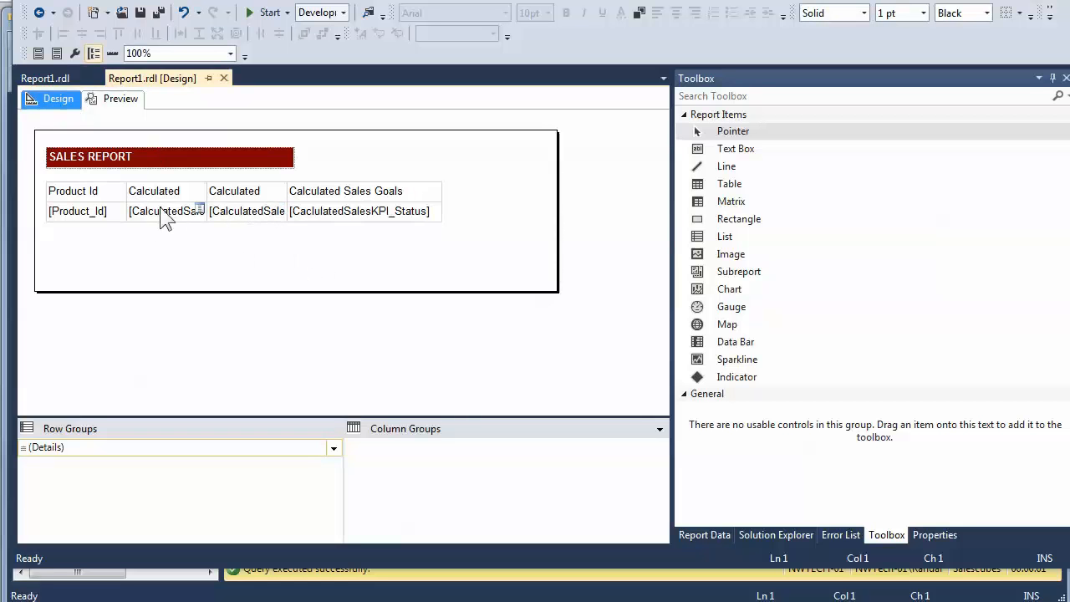
{"action": "left_click", "coordinate": [100, 191]}
{"action": "left_click_drag", "start_coordinate": [99, 192], "coordinate": [55, 191]}
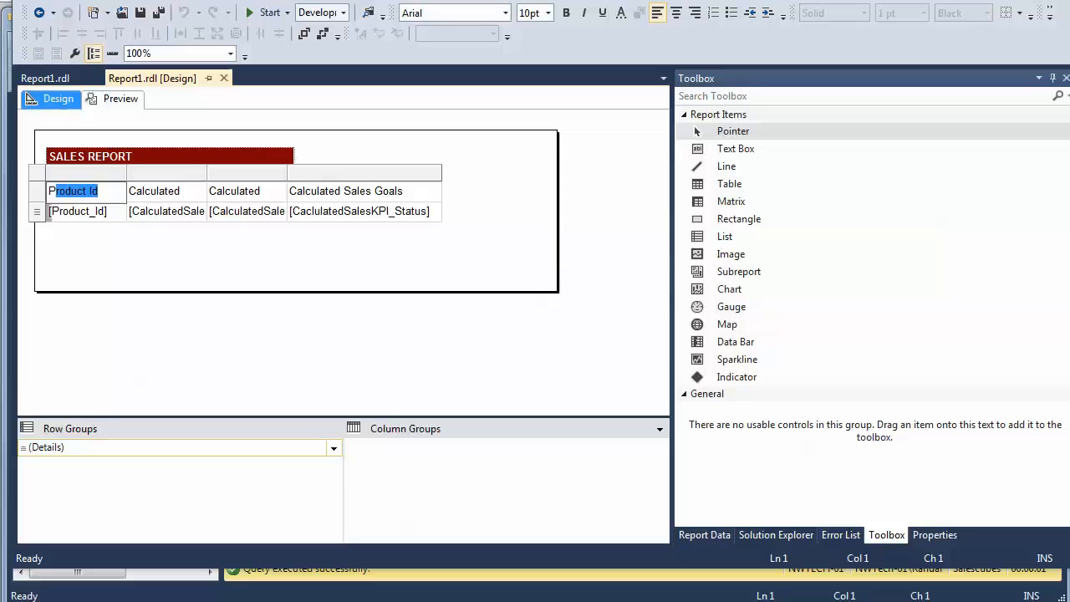
{"action": "left_click", "coordinate": [99, 191]}
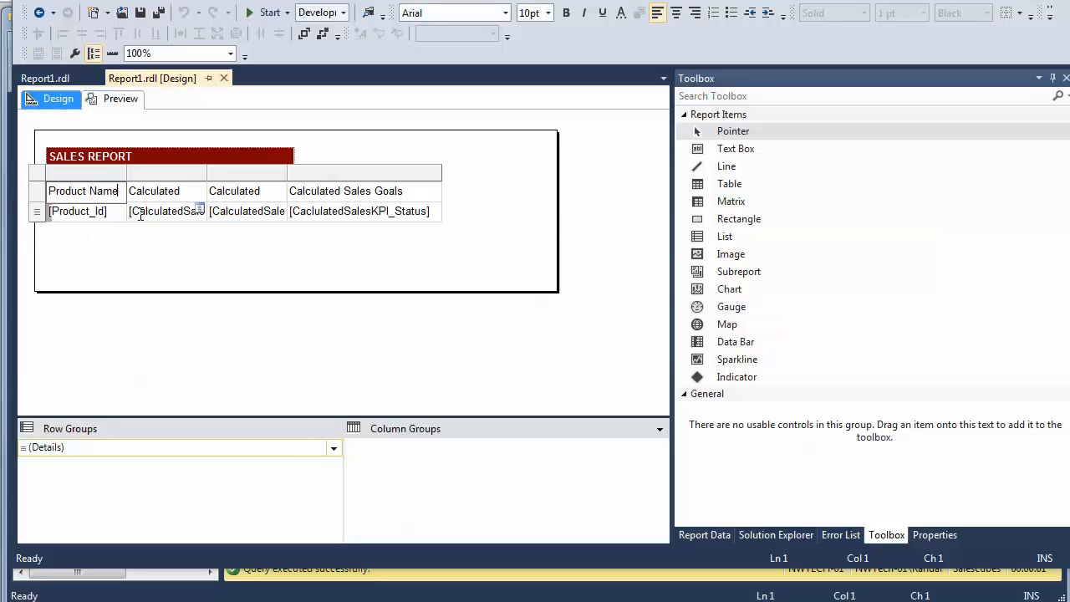
Rename the second column's header as Sales Totals.
{"action": "left_click", "coordinate": [181, 198]}
{"action": "left_click", "coordinate": [190, 194]}
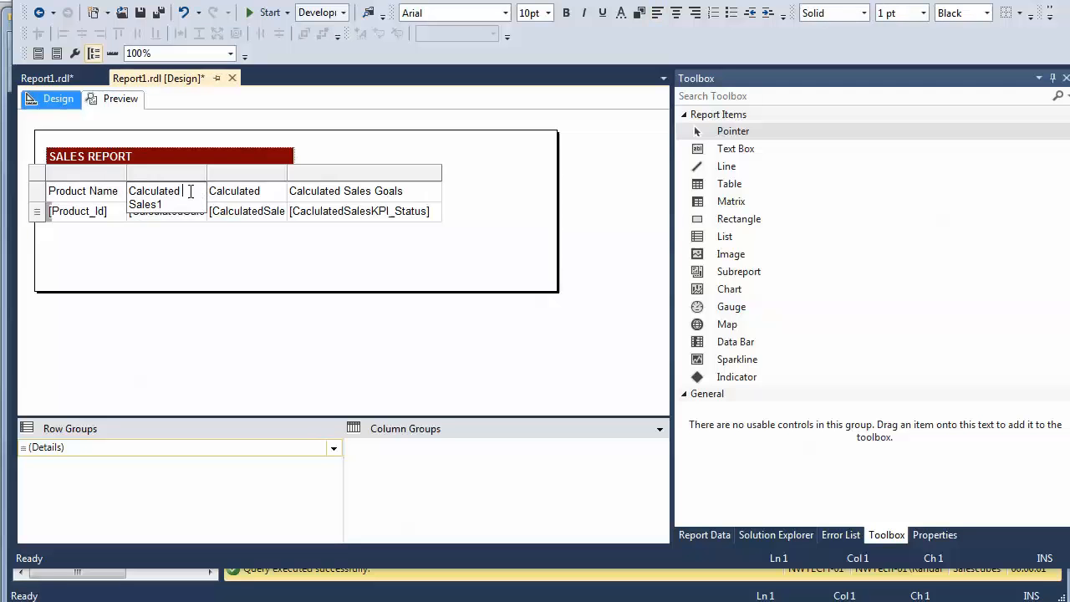
{"action": "double_click", "coordinate": [154, 191]}
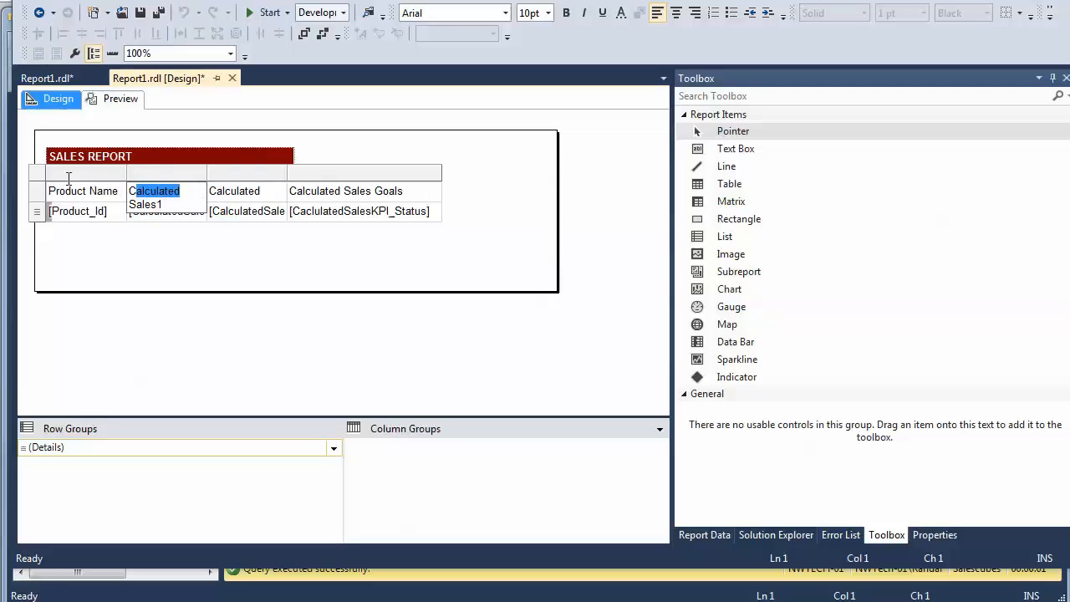
{"action": "key", "text": "Delete"}
{"action": "key", "text": "End"}
{"action": "key", "text": "BackSpace"}
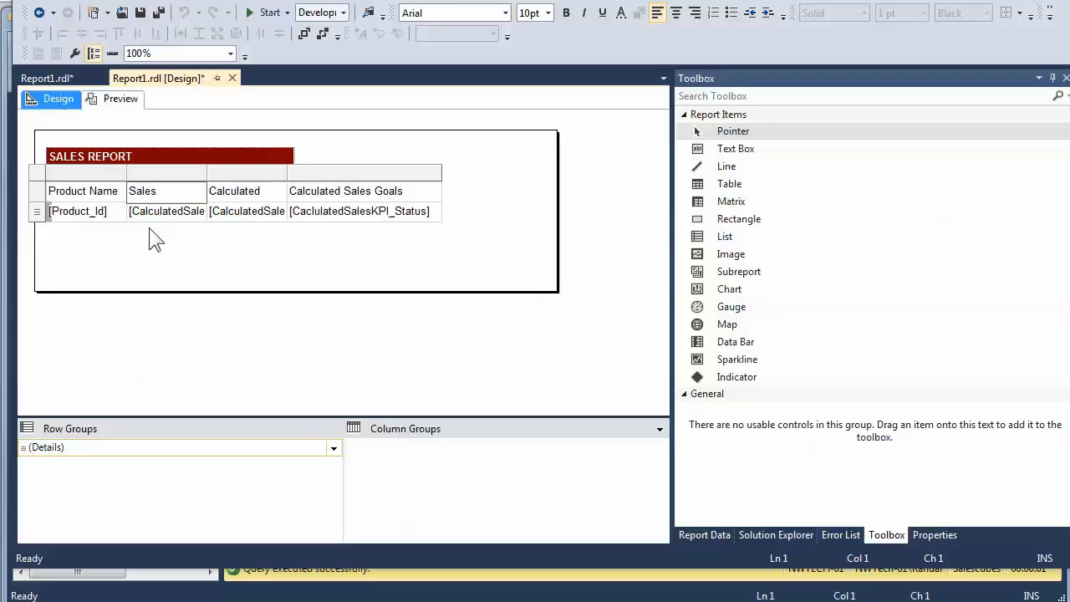
{"action": "type", "text": "D"}
{"action": "key", "text": "BackSpace"}
{"action": "type", "text": "Totals"}
Widen the third column to fit its field name and shorten its header to Sales Goals.
{"action": "left_click", "coordinate": [288, 173]}
{"action": "left_click_drag", "start_coordinate": [288, 173], "coordinate": [339, 173]}
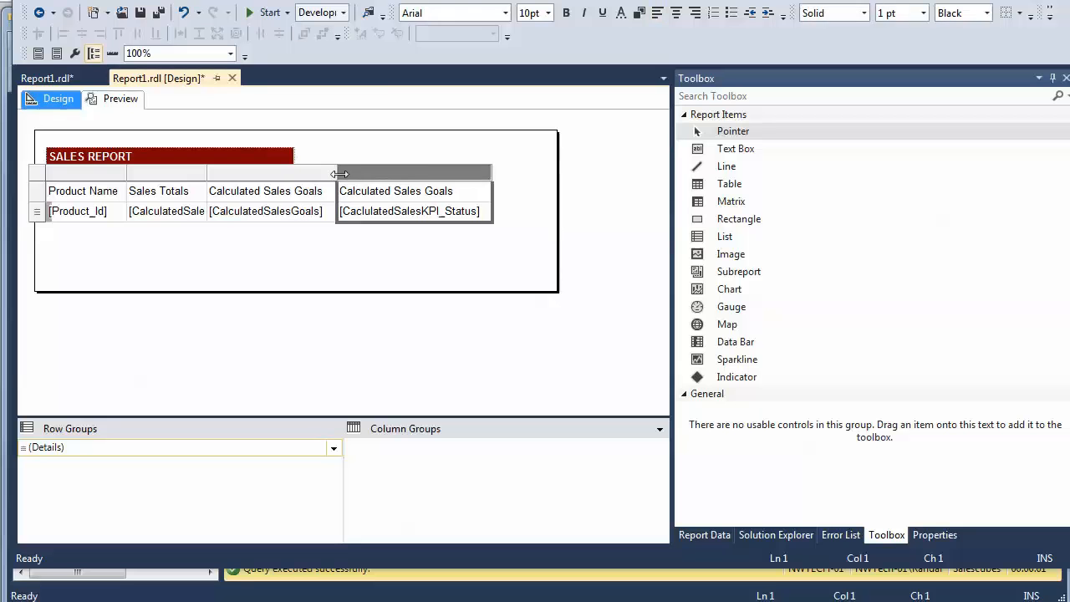
{"action": "left_click", "coordinate": [276, 196]}
{"action": "left_click", "coordinate": [244, 191]}
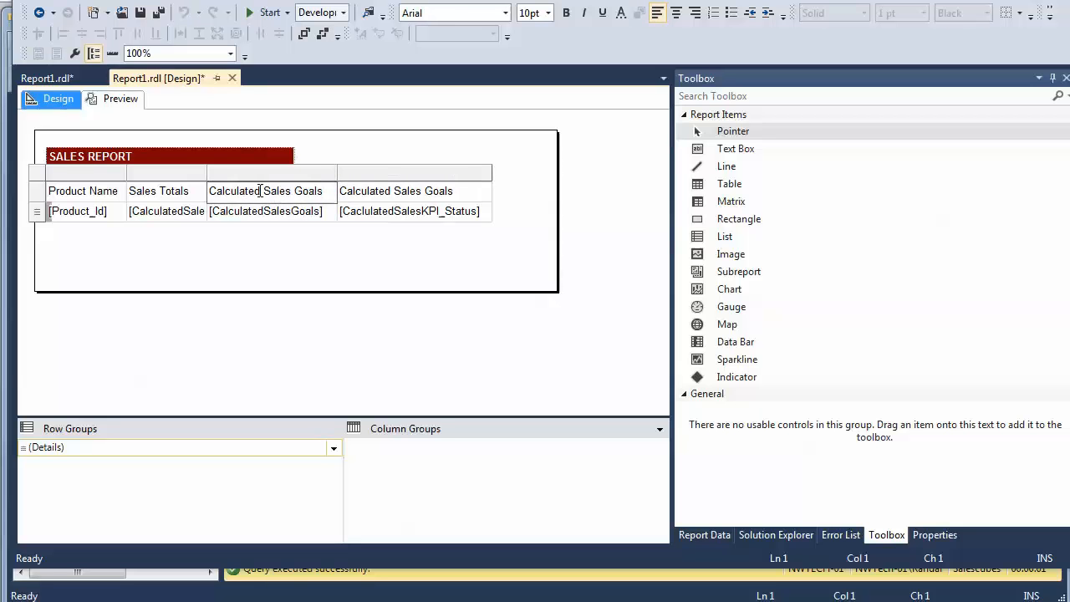
{"action": "left_click_drag", "start_coordinate": [260, 190], "coordinate": [216, 190]}
{"action": "key", "text": "BackSpace"}
{"action": "key", "text": "BackSpace"}
{"action": "key", "text": "Delete"}
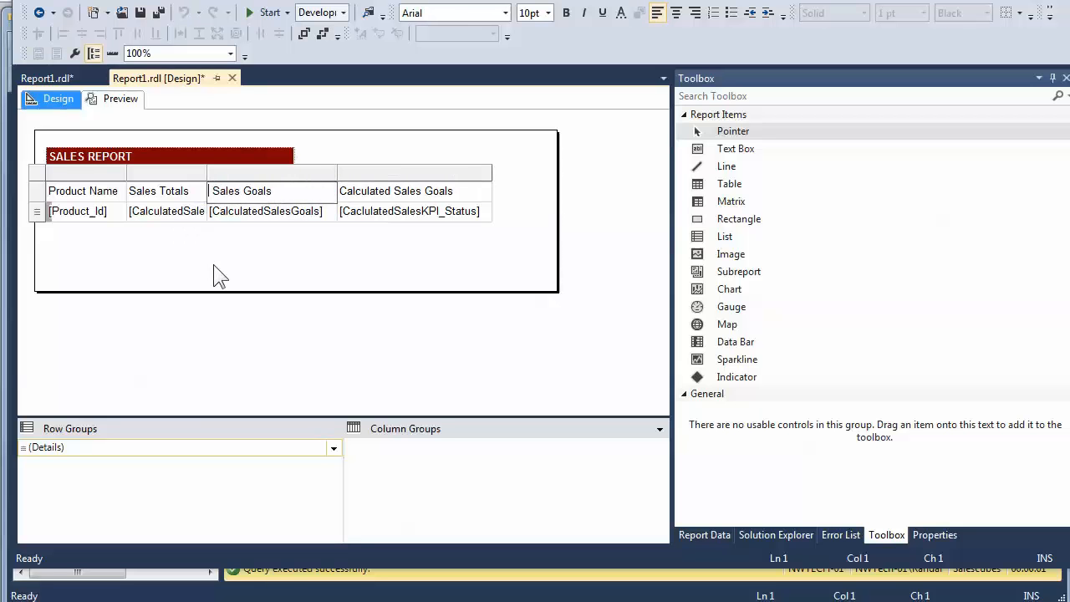
{"action": "left_click", "coordinate": [244, 264]}
Replace the last column's header text with "1 for bad 0 for good".
{"action": "left_click", "coordinate": [381, 191]}
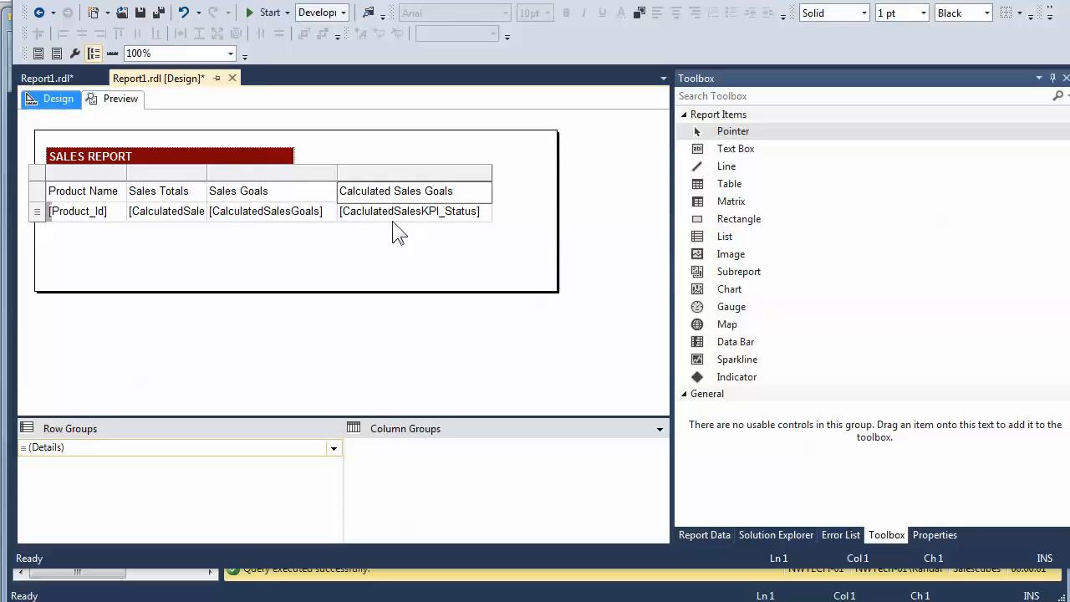
{"action": "left_click", "coordinate": [377, 193]}
{"action": "left_click_drag", "start_coordinate": [467, 190], "coordinate": [362, 191]}
{"action": "key", "text": "Escape"}
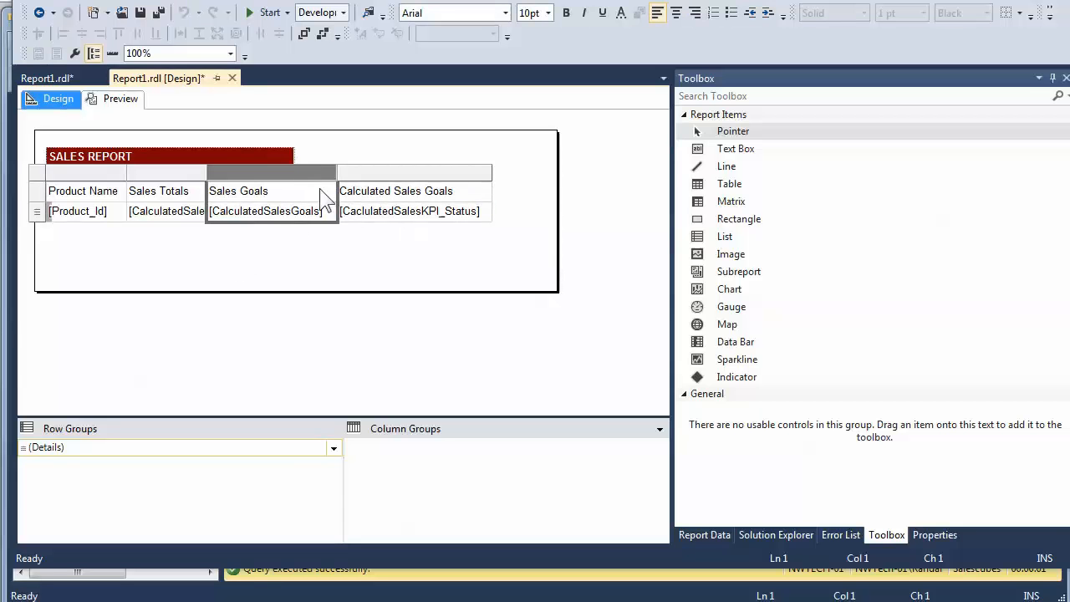
{"action": "left_click_drag", "start_coordinate": [455, 192], "coordinate": [338, 193]}
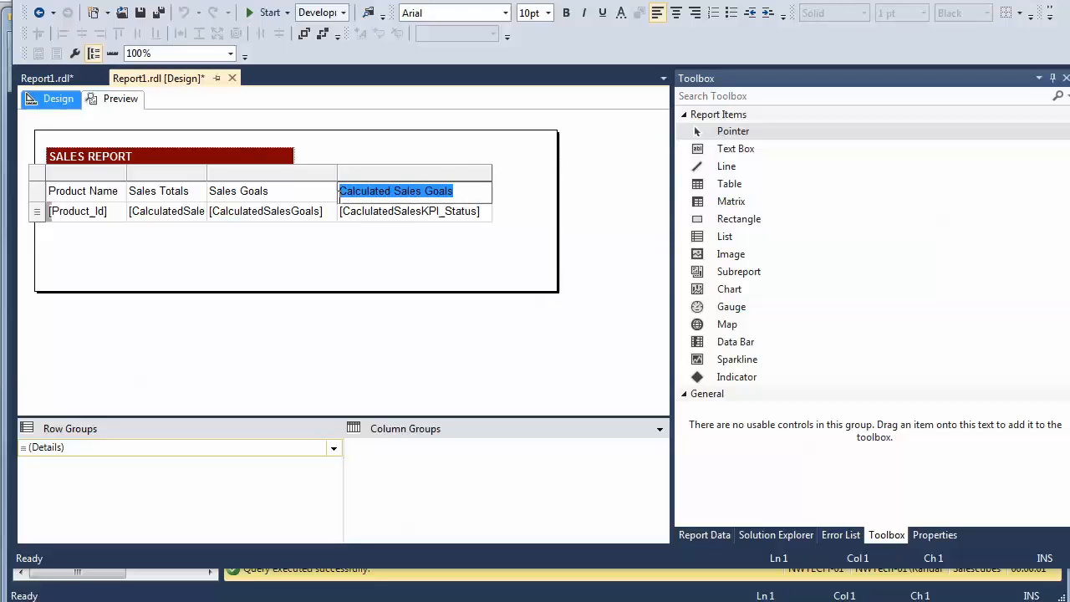
{"action": "type", "text": "Y"}
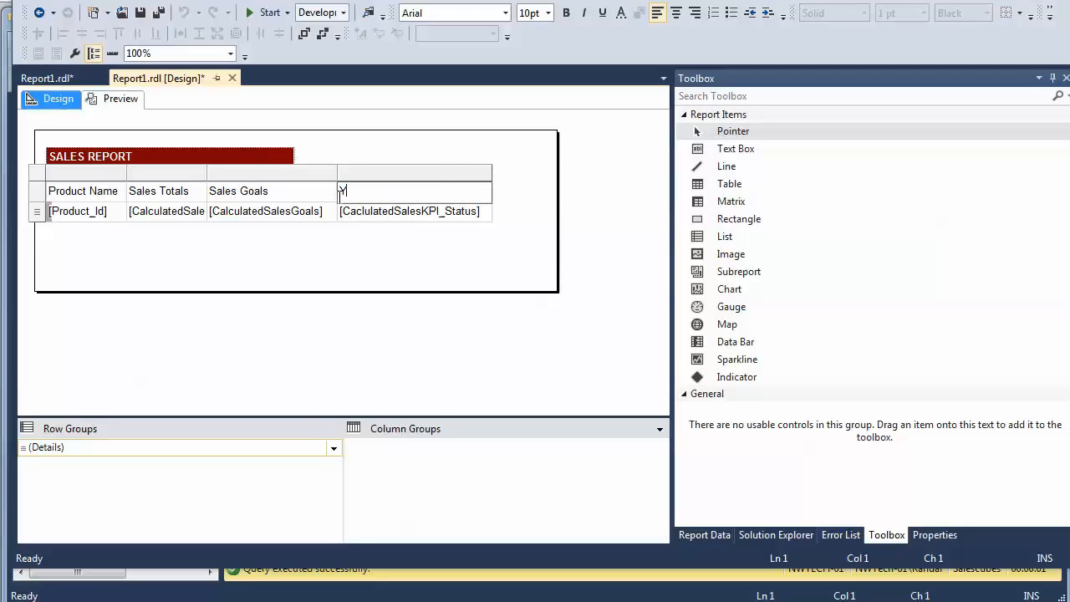
{"action": "key", "text": "BackSpace"}
{"action": "type", "text": "1 ("}
{"action": "type", "text": "or "}
{"action": "type", "text": "bad t"}
{"action": "type", "text": "o"}
{"action": "key", "text": "BackSpace"}
{"action": "type", "text": "0 fo"}
{"action": "type", "text": "r goo"}
{"action": "type", "text": "d"}
{"action": "left_click", "coordinate": [414, 275]}
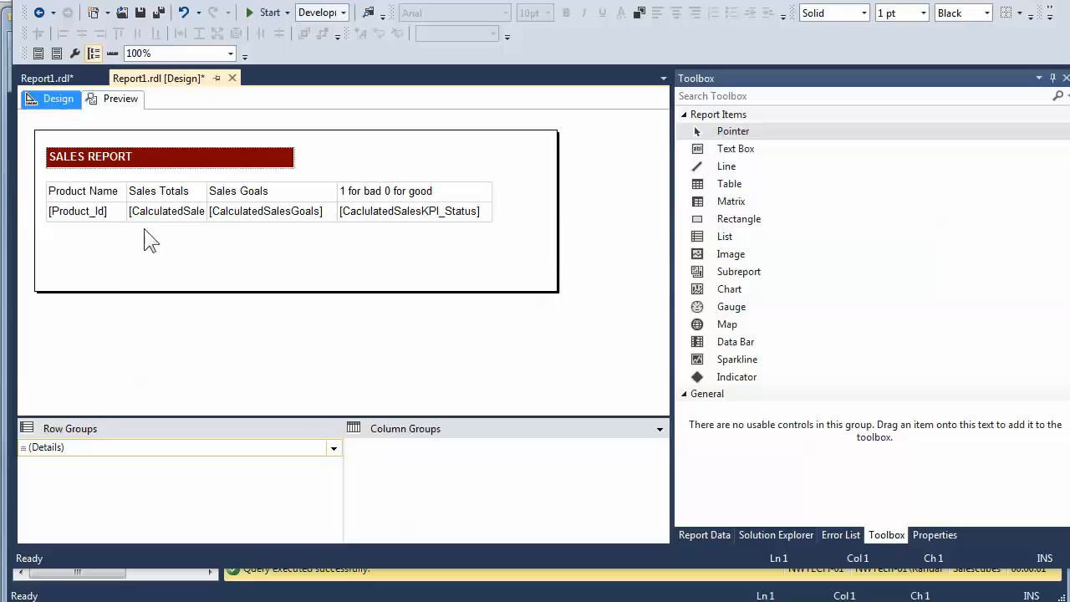
Format the table's entire header row in bold with a dark red font color.
{"action": "left_click", "coordinate": [72, 191]}
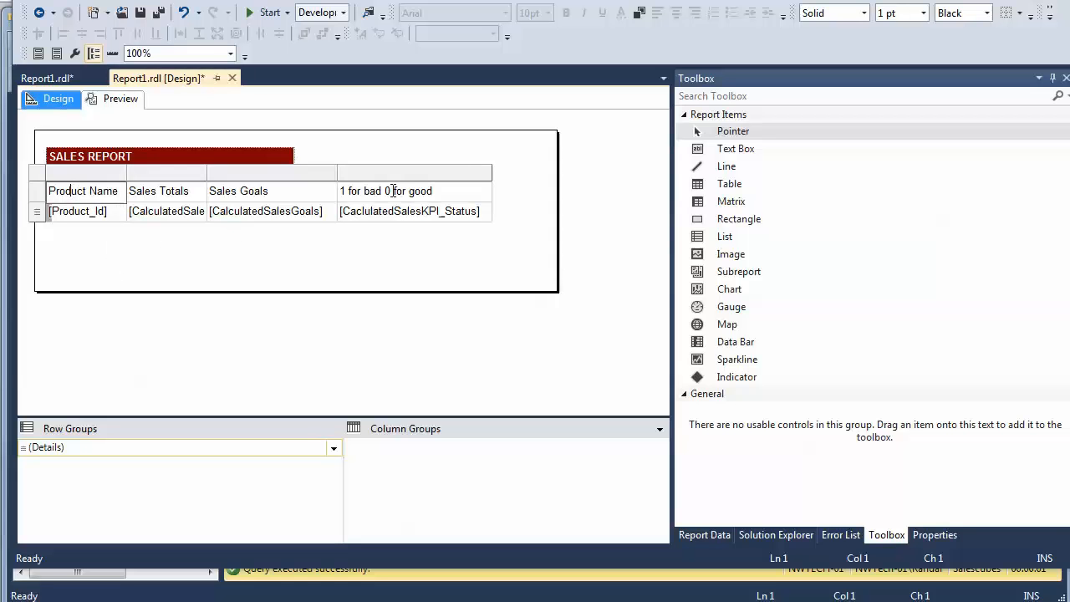
{"action": "left_click", "coordinate": [35, 191]}
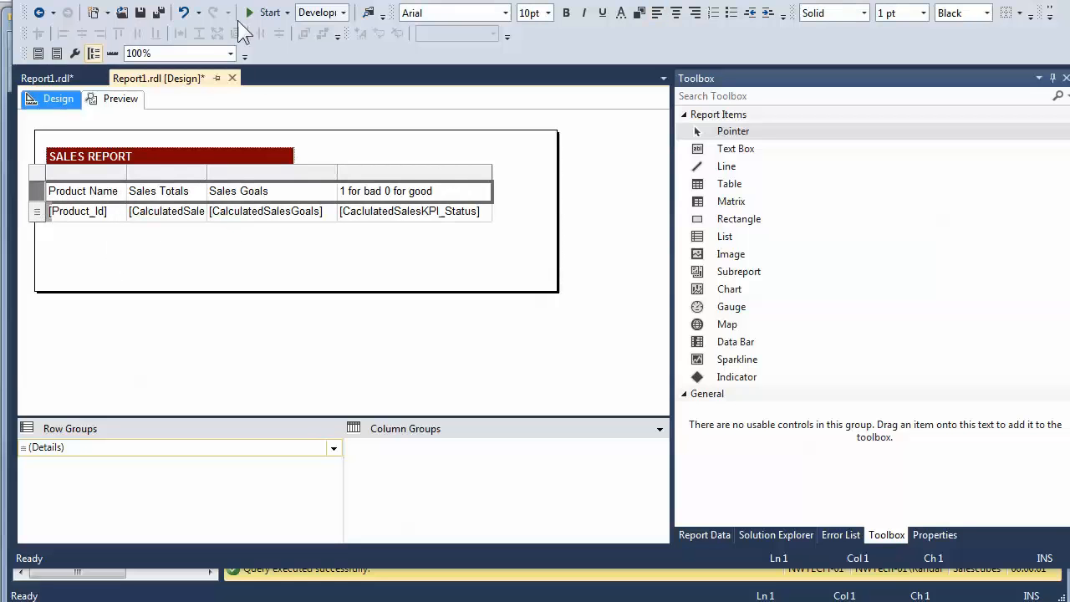
{"action": "left_click", "coordinate": [566, 13]}
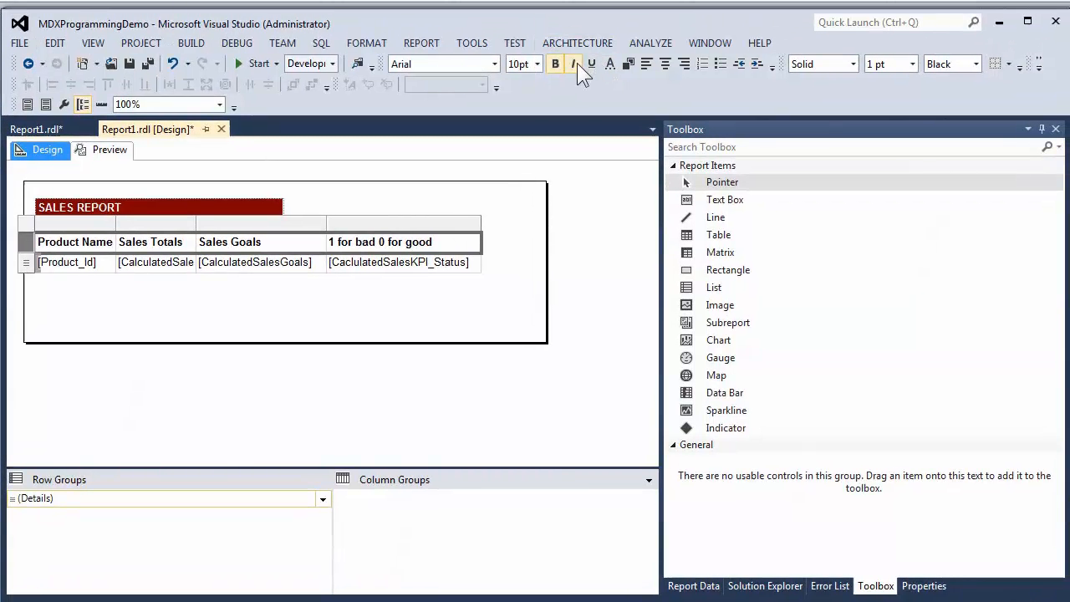
{"action": "left_click", "coordinate": [612, 64]}
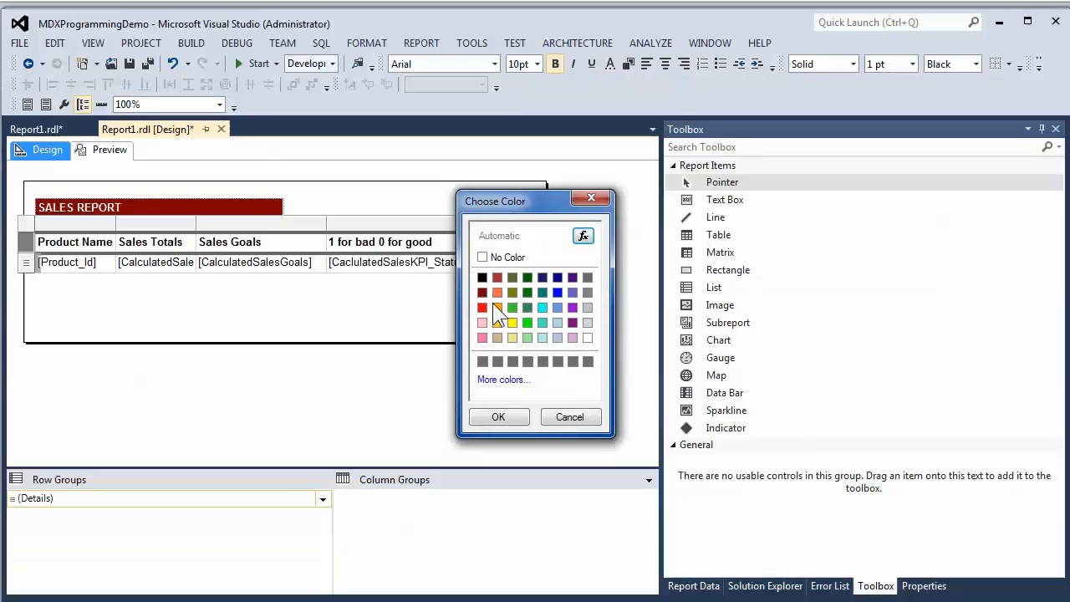
{"action": "left_click", "coordinate": [496, 417]}
{"action": "left_click", "coordinate": [229, 368]}
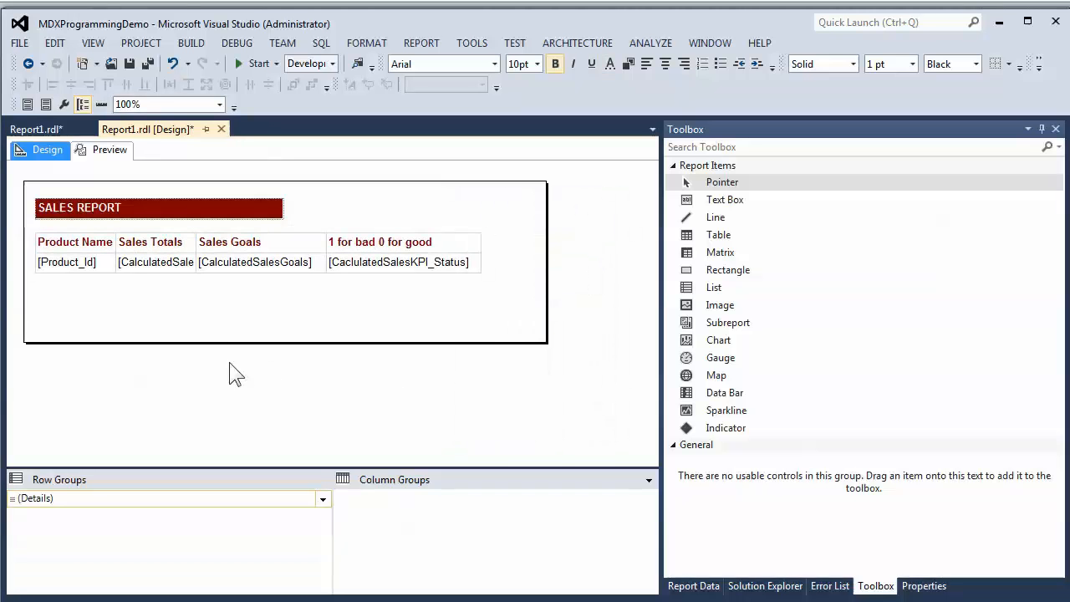
Preview the sales report with its new headers and return to the report design.
{"action": "left_click", "coordinate": [100, 152]}
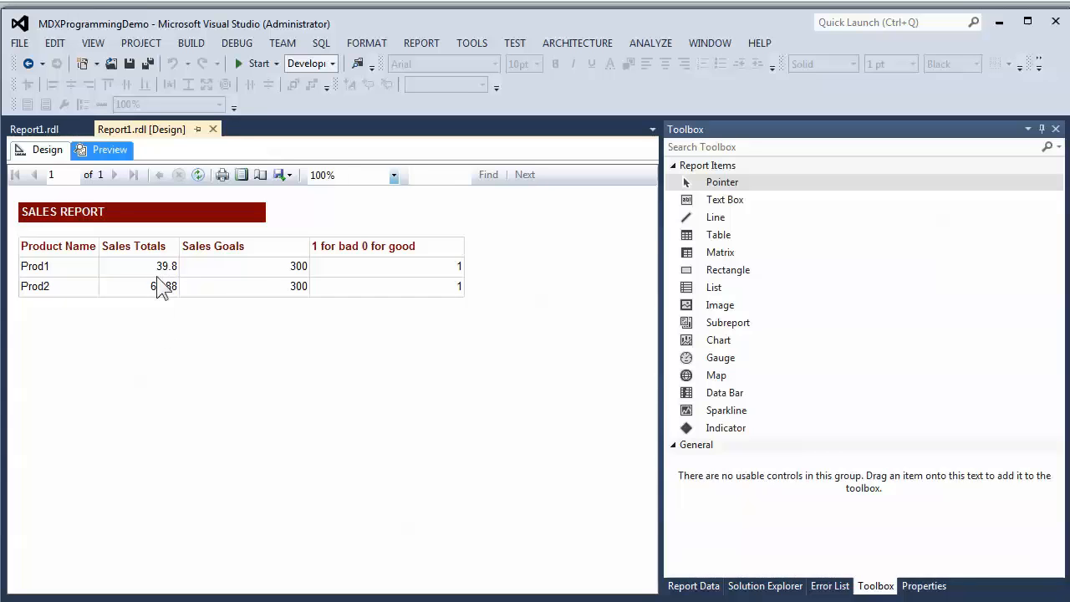
{"action": "left_click", "coordinate": [46, 153]}
{"action": "left_click", "coordinate": [179, 264]}
{"action": "left_click", "coordinate": [187, 262]}
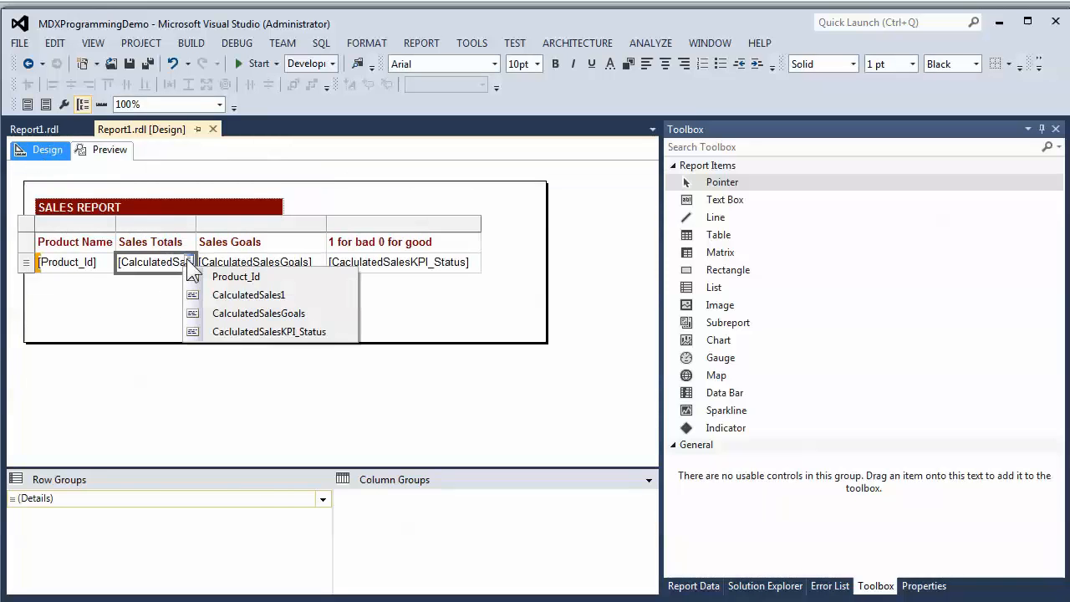
{"action": "left_click", "coordinate": [138, 305]}
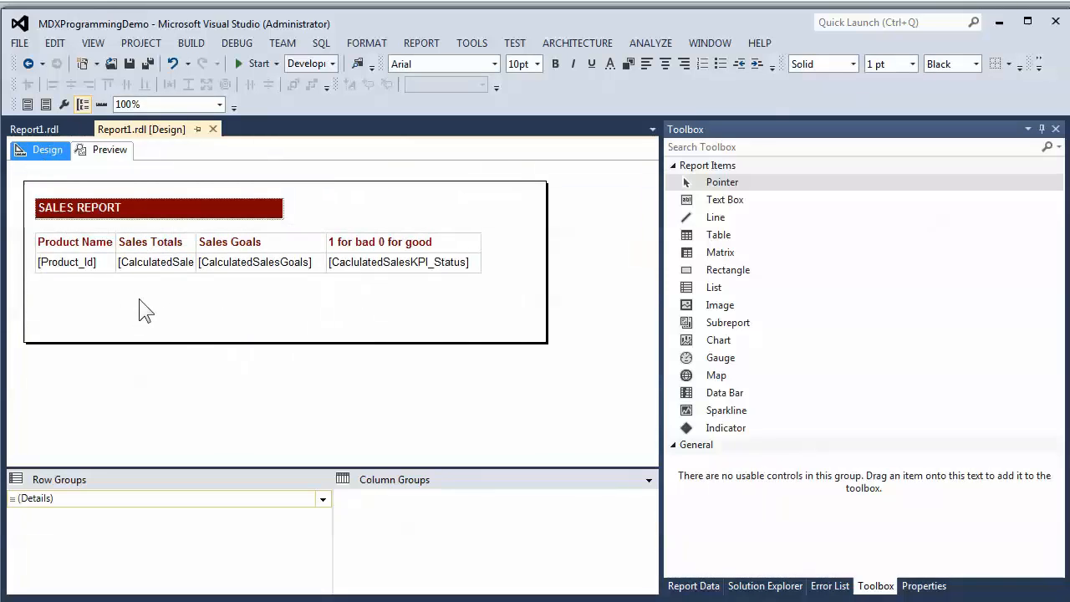
{"action": "right_click", "coordinate": [170, 269]}
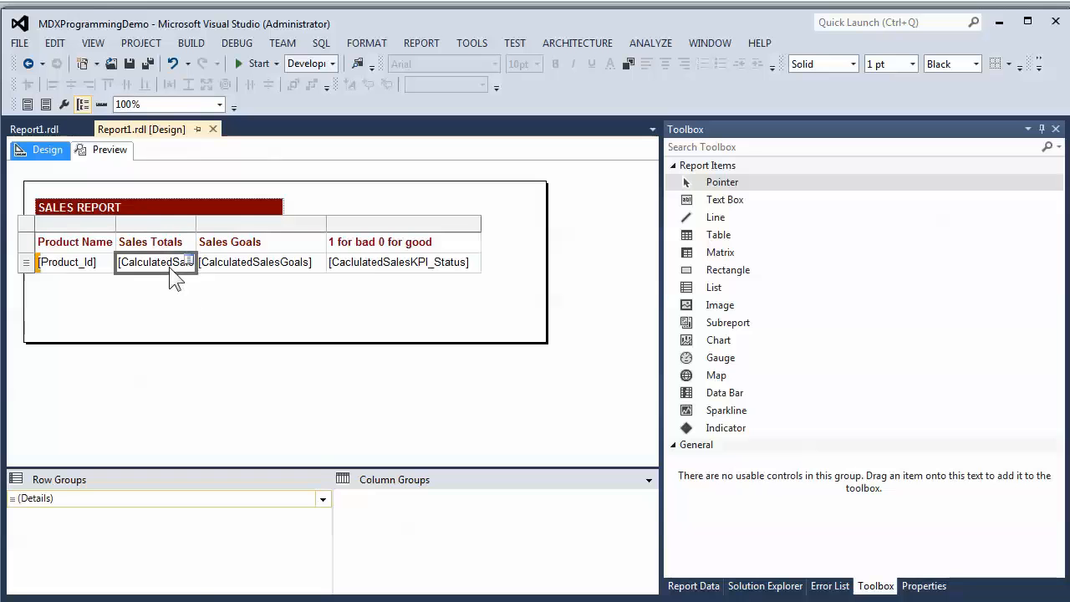
{"action": "left_click", "coordinate": [117, 288]}
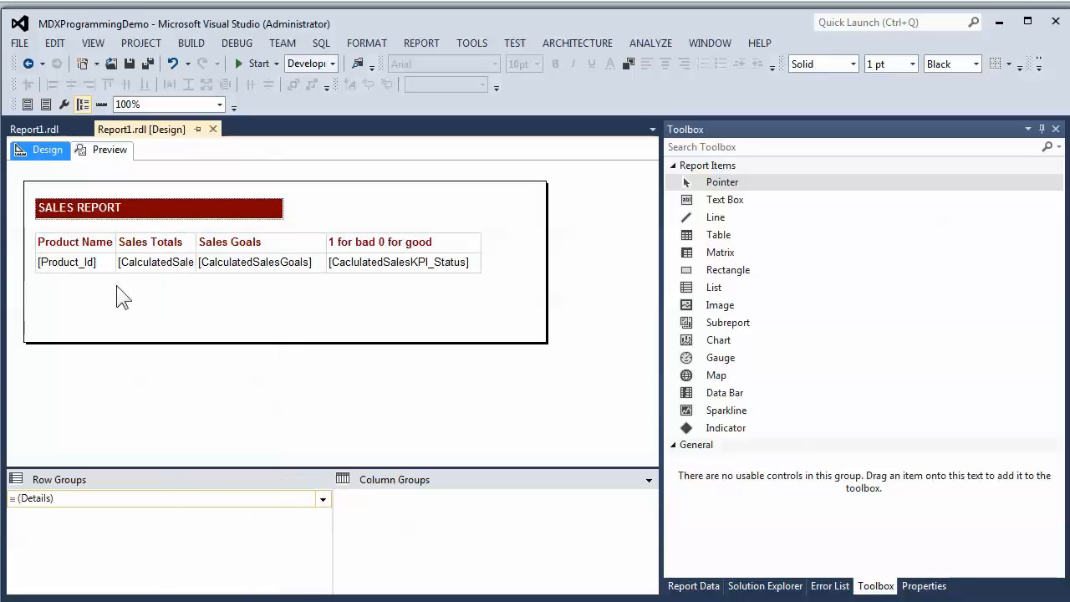
Set the number format of the Sales Totals data cell to Currency.
{"action": "left_click", "coordinate": [188, 266]}
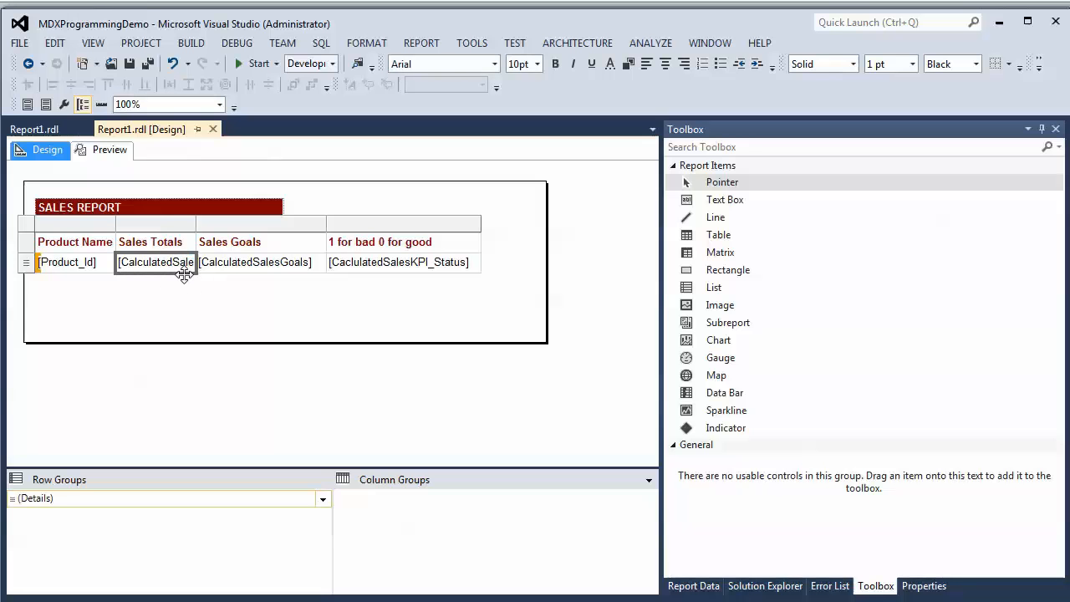
{"action": "right_click", "coordinate": [185, 276]}
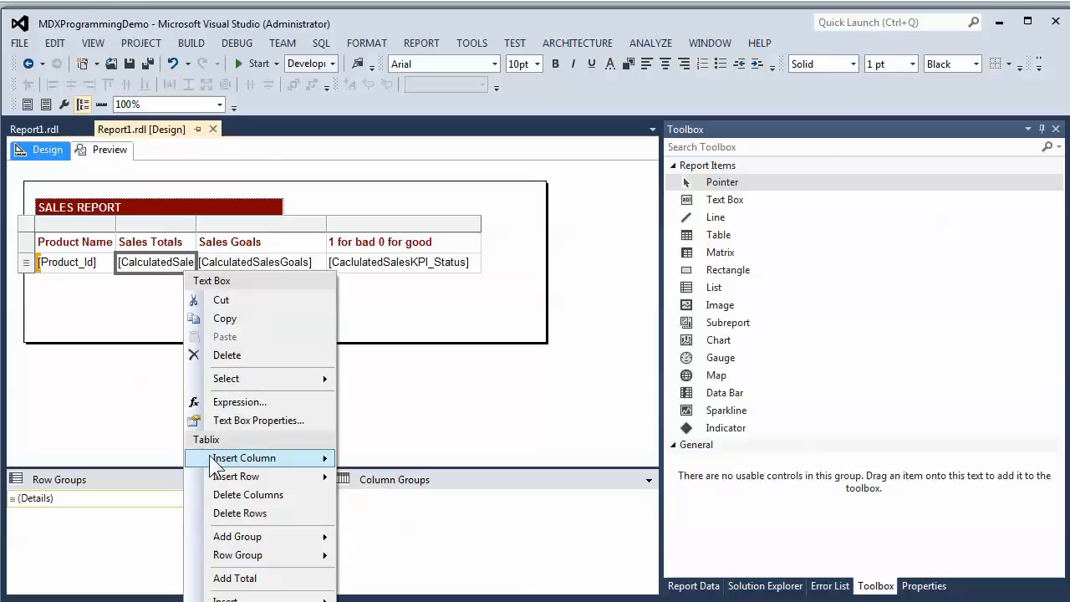
{"action": "left_click", "coordinate": [258, 419]}
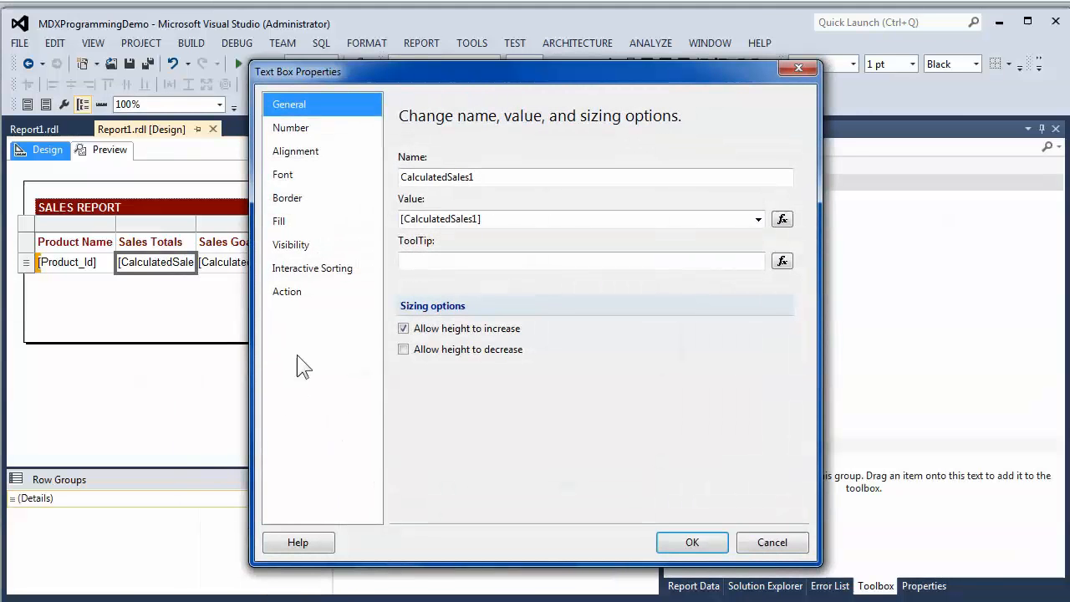
{"action": "left_click", "coordinate": [292, 128]}
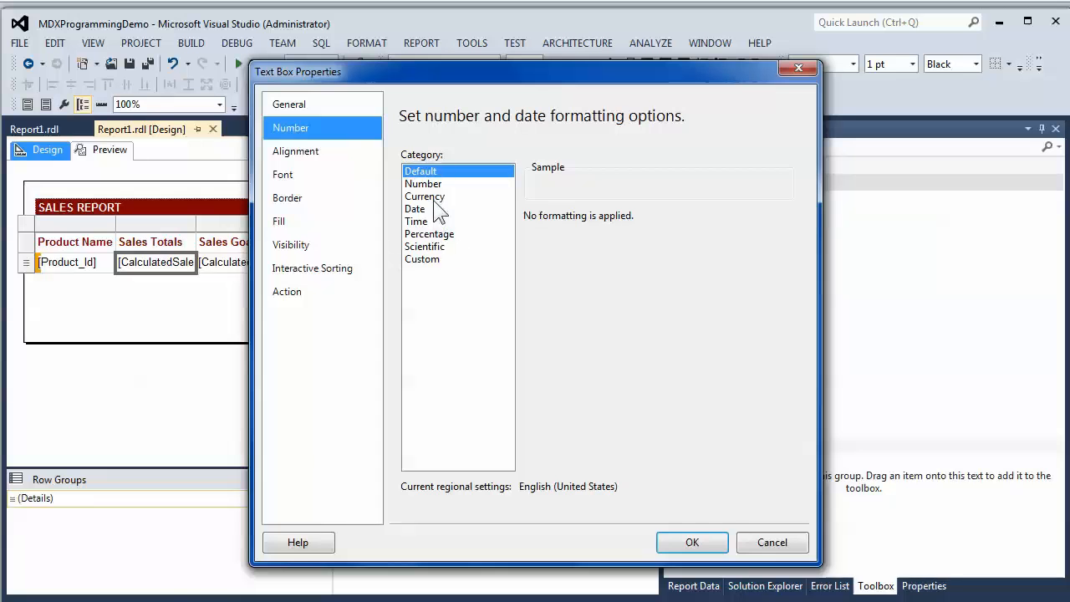
{"action": "left_click", "coordinate": [428, 197]}
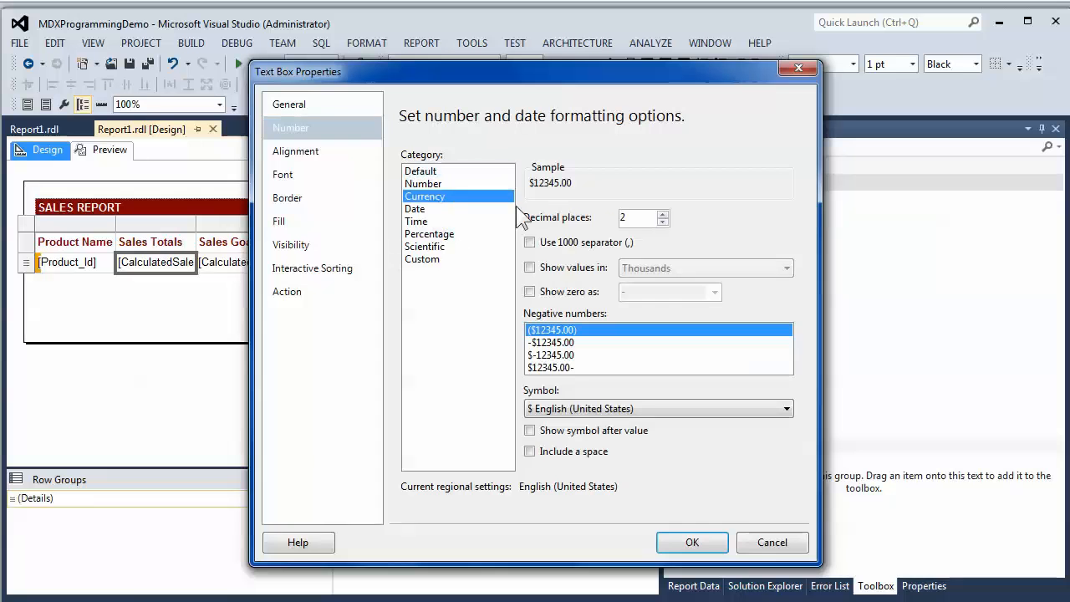
{"action": "left_click", "coordinate": [687, 541]}
Set the number format of the Sales Goals data cell to Currency.
{"action": "right_click", "coordinate": [314, 271]}
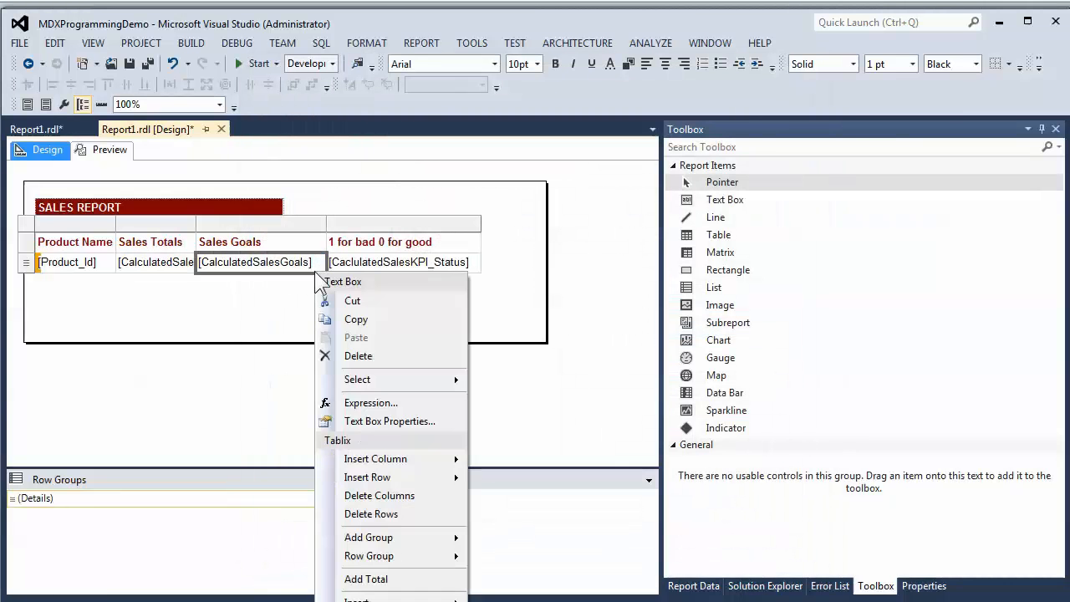
{"action": "left_click", "coordinate": [369, 421]}
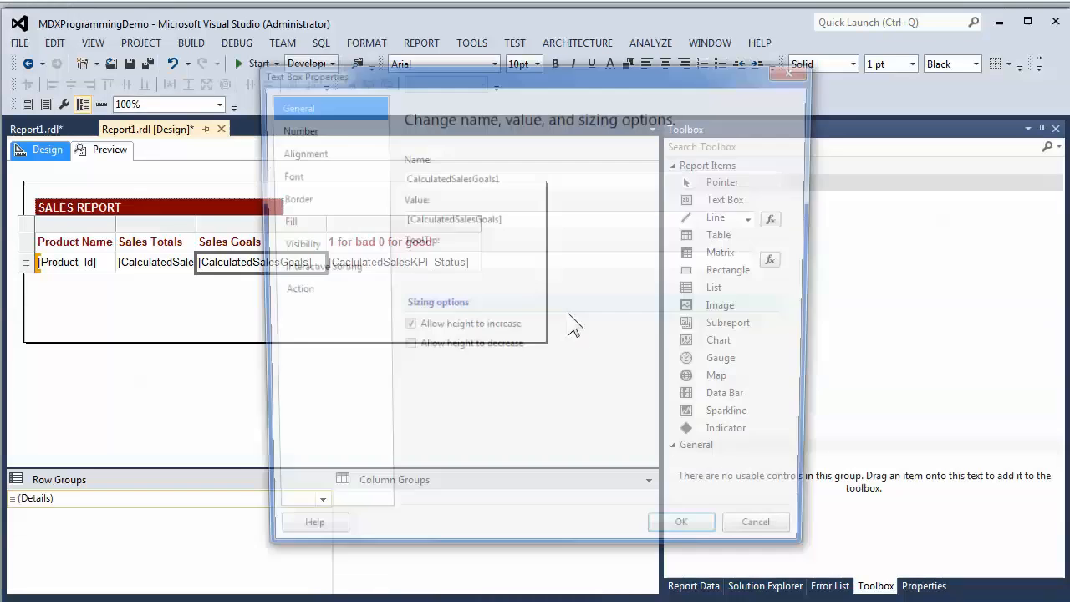
{"action": "left_click", "coordinate": [293, 127]}
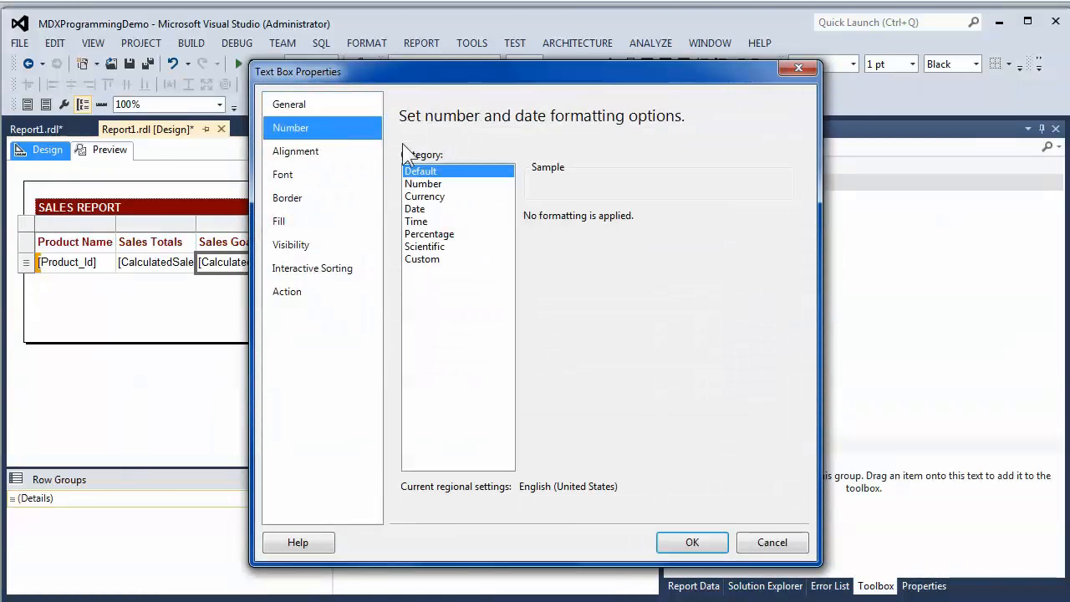
{"action": "left_click", "coordinate": [435, 196]}
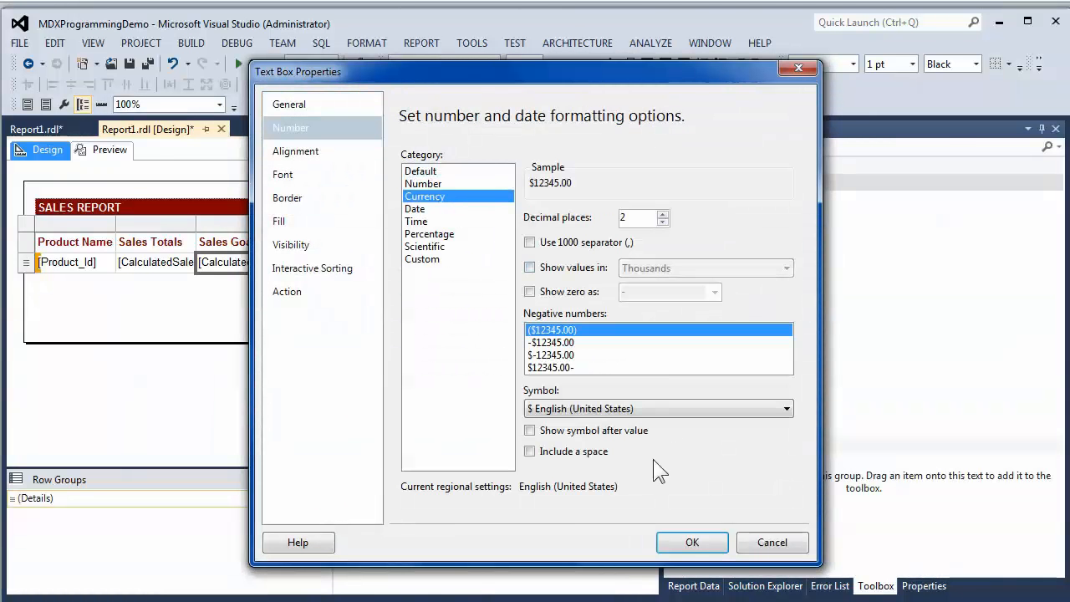
{"action": "left_click", "coordinate": [681, 543]}
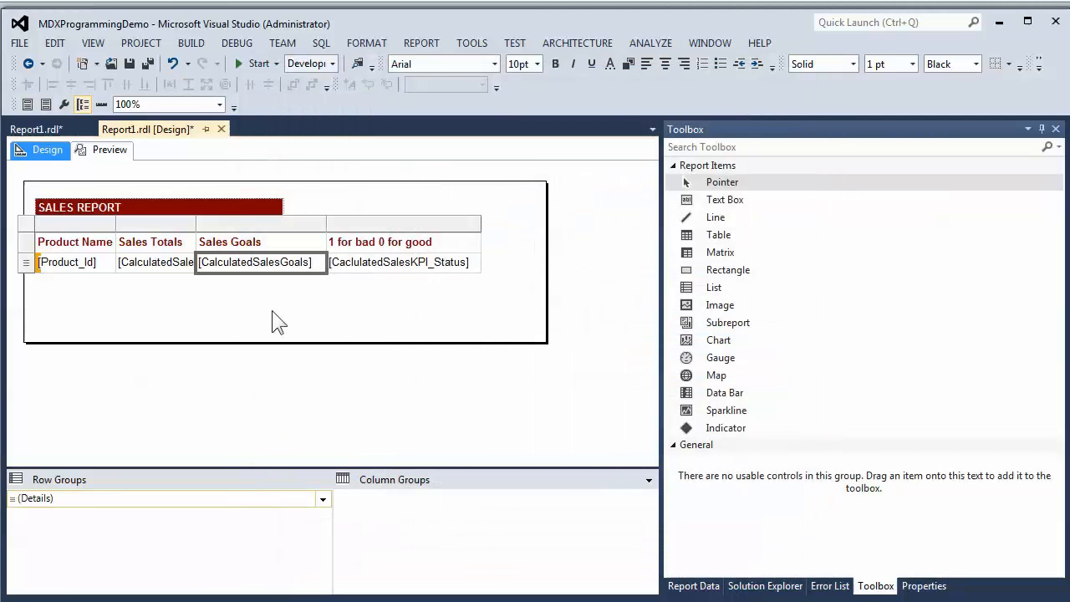
Open the text box properties of the KPI status data cell in the report table.
{"action": "left_click", "coordinate": [474, 262]}
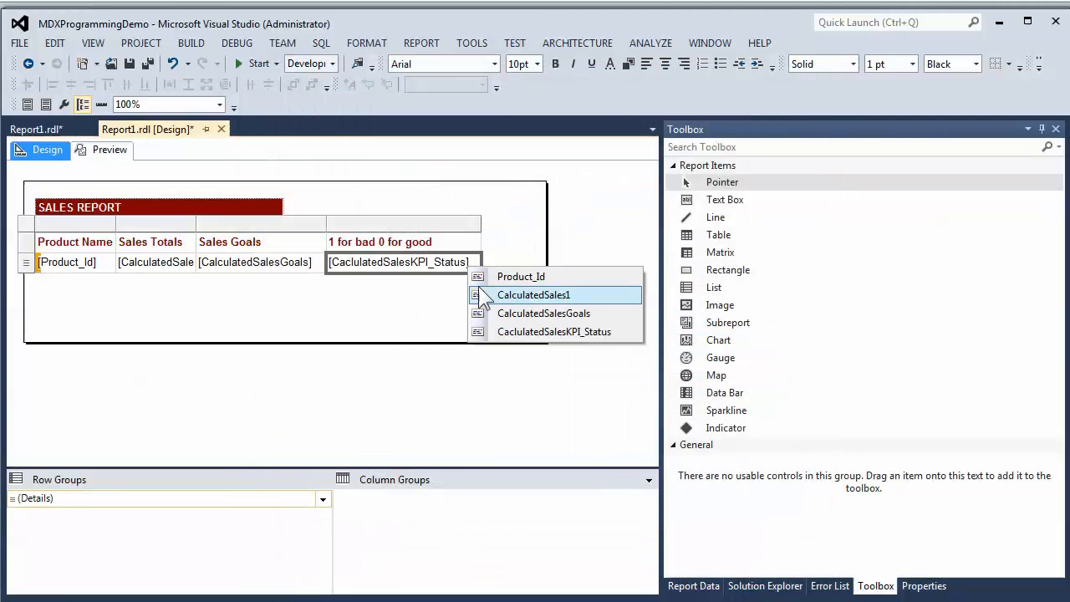
{"action": "left_click", "coordinate": [399, 280]}
{"action": "left_click", "coordinate": [415, 264]}
{"action": "left_click", "coordinate": [412, 277]}
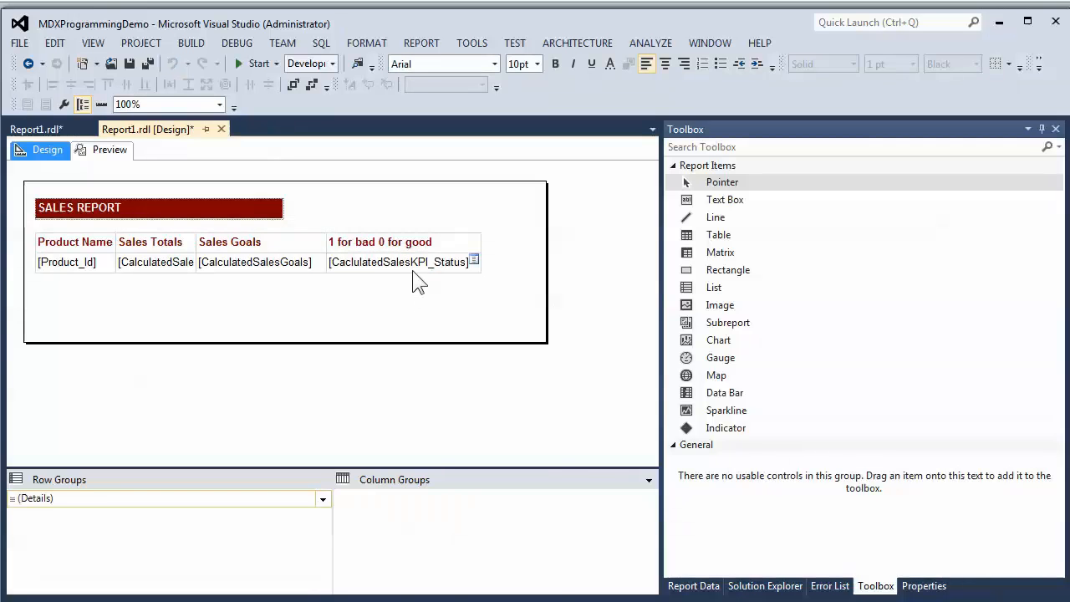
{"action": "left_click", "coordinate": [412, 271]}
{"action": "right_click", "coordinate": [409, 268]}
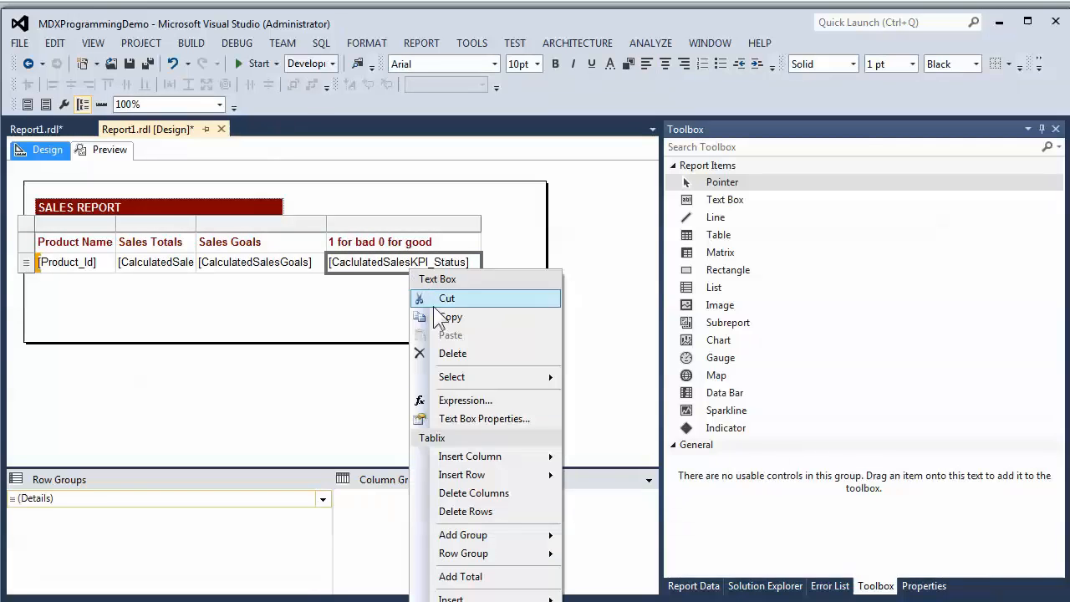
{"action": "left_click", "coordinate": [458, 418]}
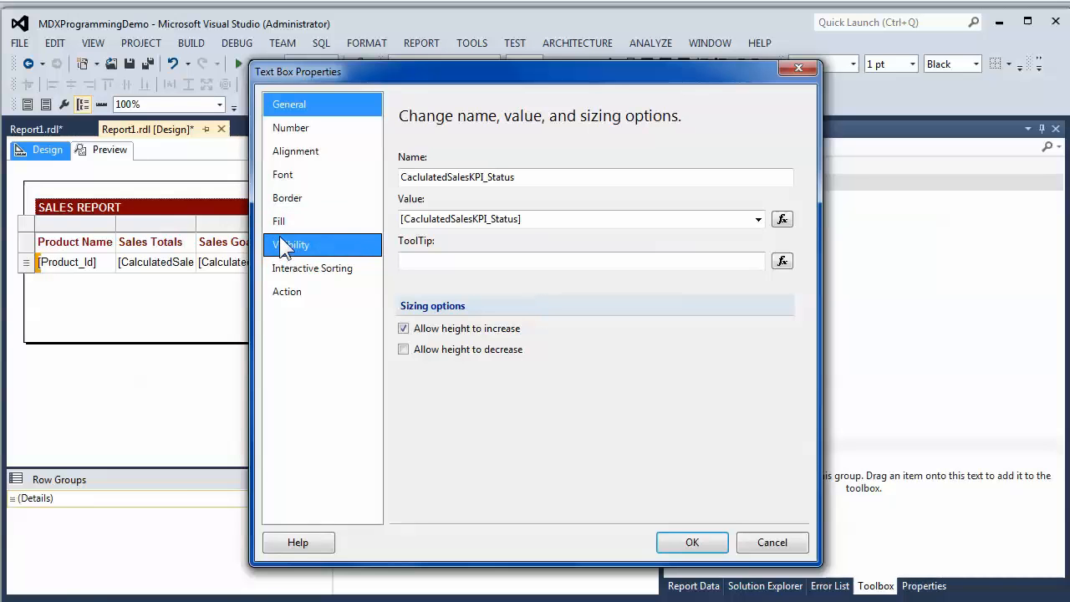
Examine the cell's alignment, font, border, fill, visibility, interactive sorting and action options.
{"action": "left_click", "coordinate": [288, 151]}
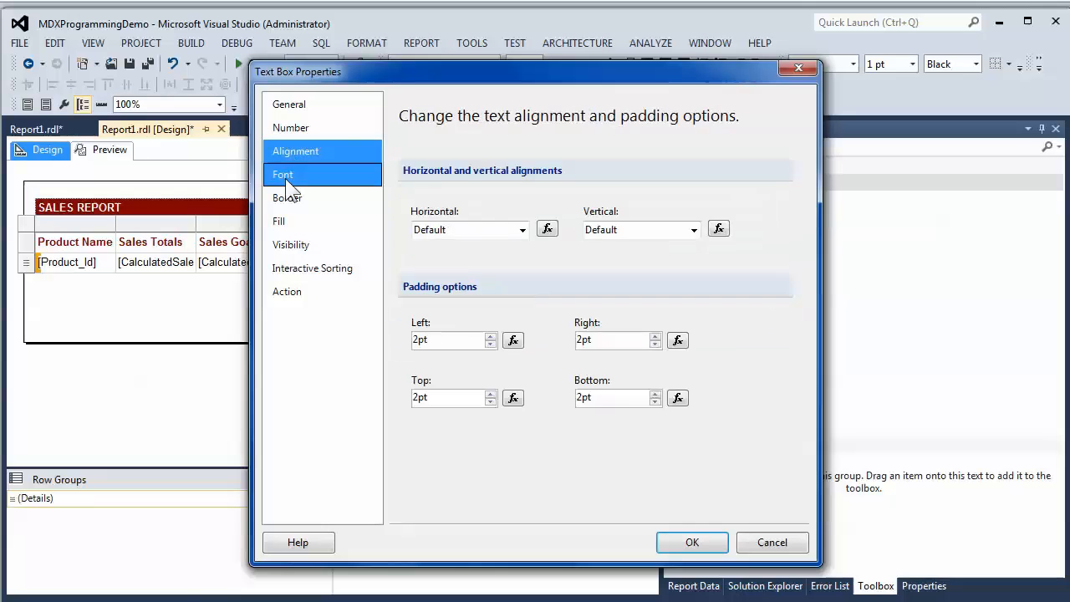
{"action": "left_click", "coordinate": [286, 178]}
{"action": "left_click", "coordinate": [285, 197]}
{"action": "left_click", "coordinate": [285, 223]}
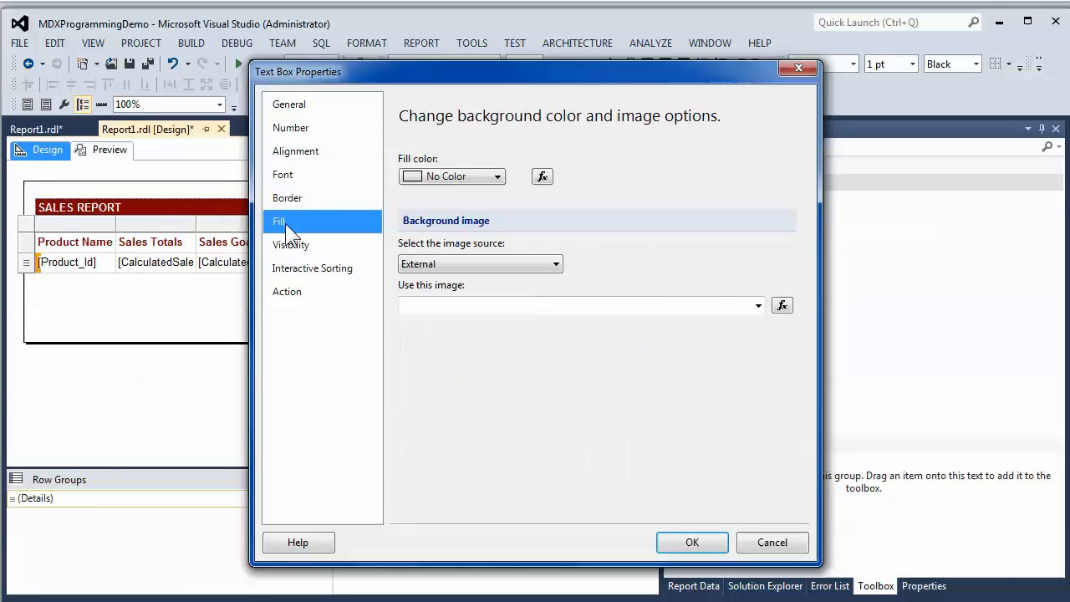
{"action": "key", "text": "Up"}
{"action": "left_click", "coordinate": [298, 243]}
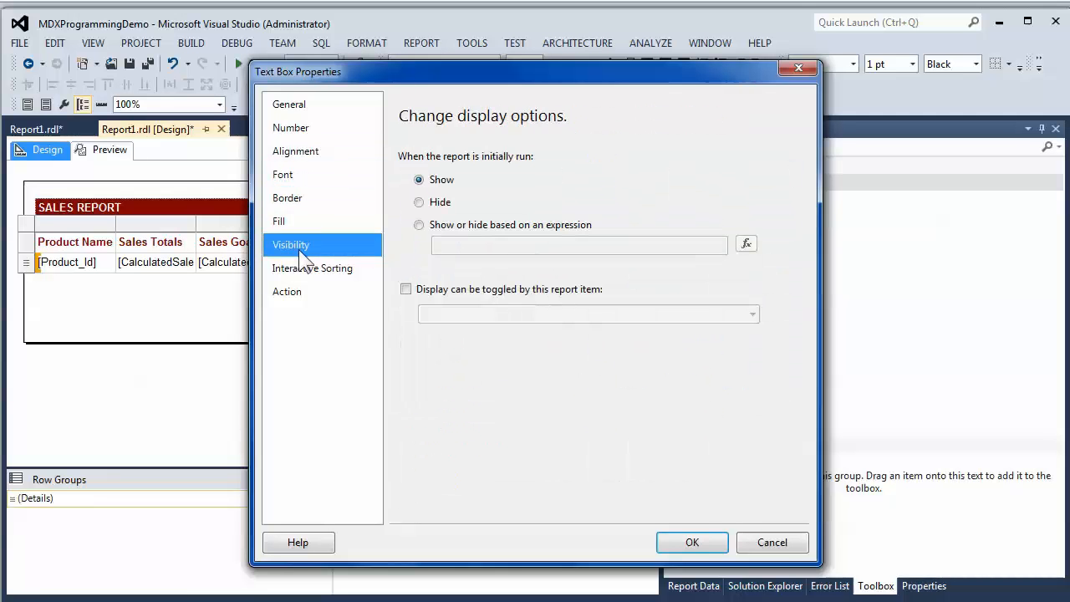
{"action": "left_click", "coordinate": [299, 274]}
{"action": "left_click", "coordinate": [292, 294]}
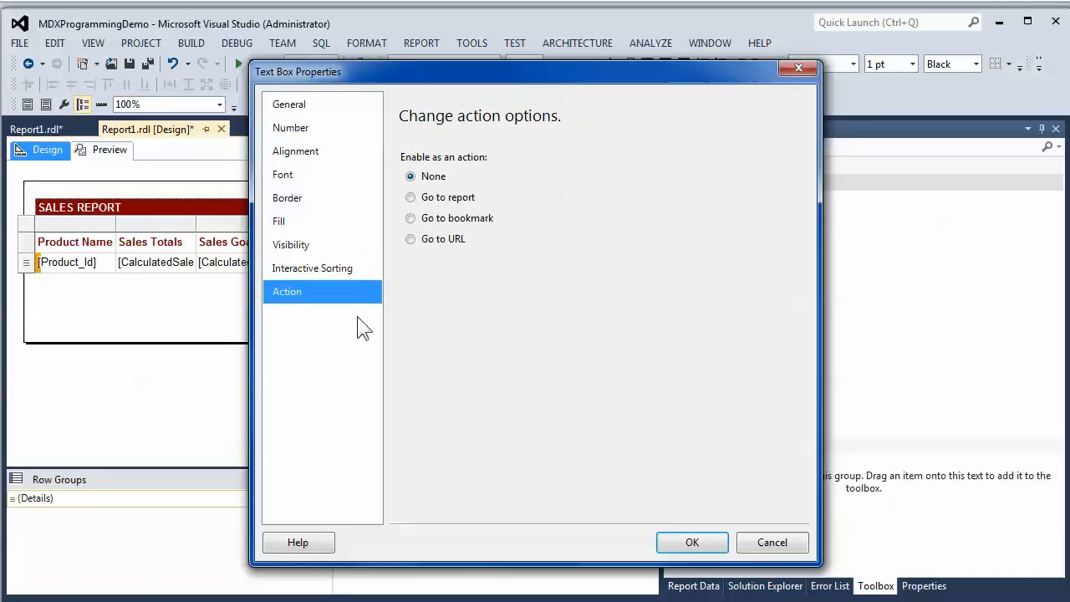
{"action": "left_click", "coordinate": [292, 247]}
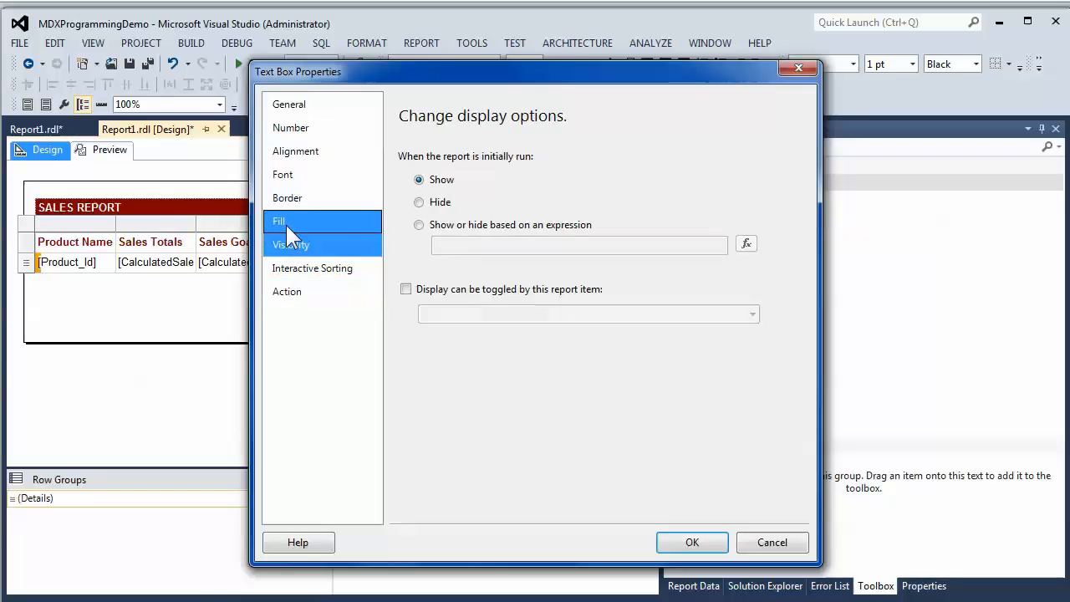
Start a fill color expression for the KPI status cell, clearing the default text and entering an equals sign.
{"action": "left_click", "coordinate": [286, 224]}
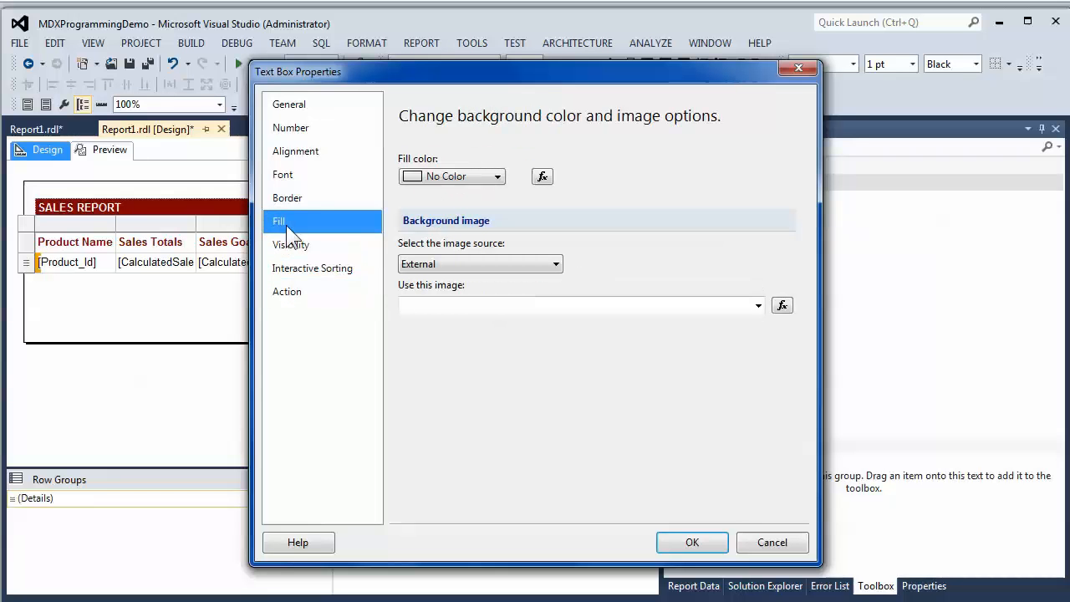
{"action": "left_click", "coordinate": [544, 177]}
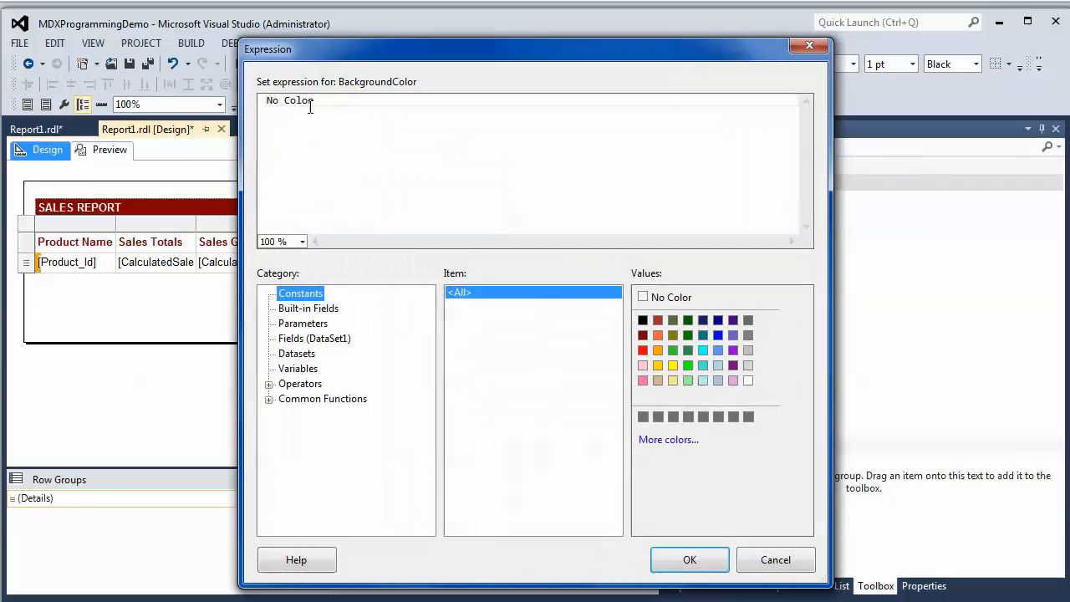
{"action": "left_click_drag", "start_coordinate": [358, 107], "coordinate": [210, 93]}
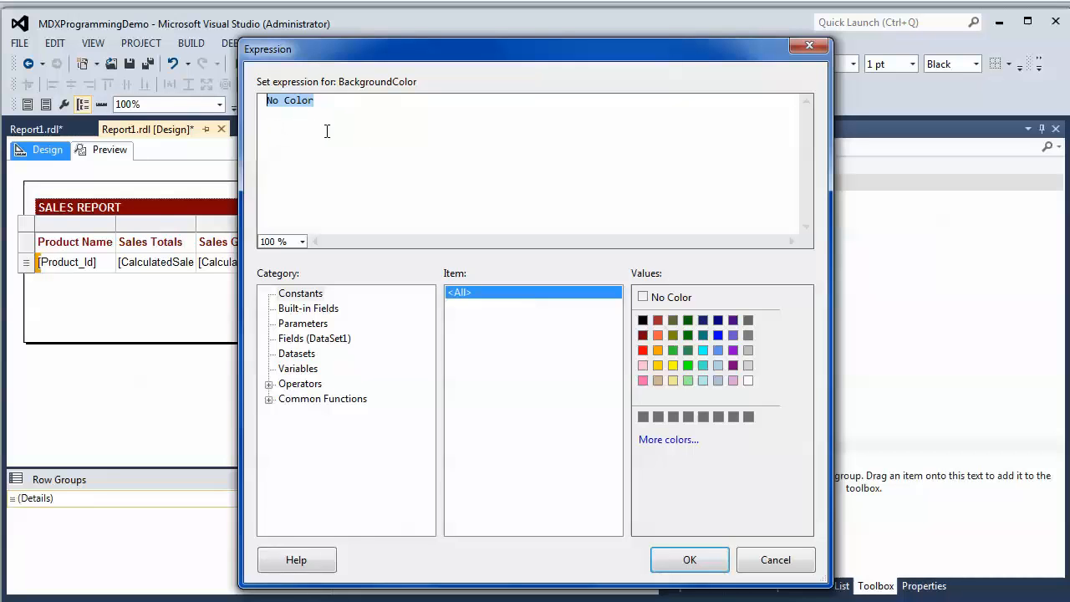
{"action": "type", "text": "="}
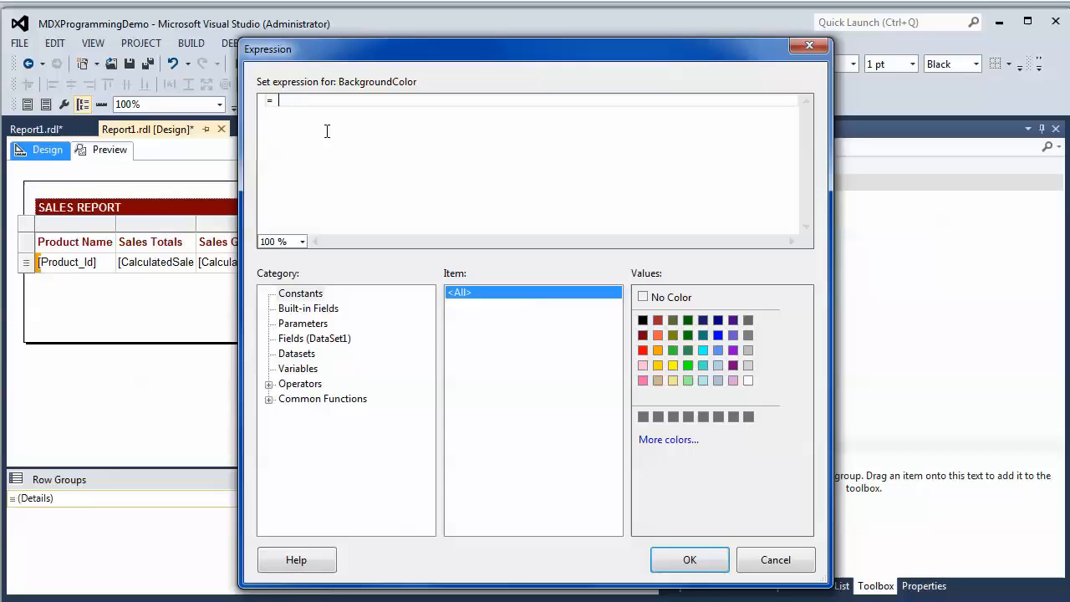
Look up the IIf function among the Program Flow functions and copy its example expression.
{"action": "left_click", "coordinate": [268, 400]}
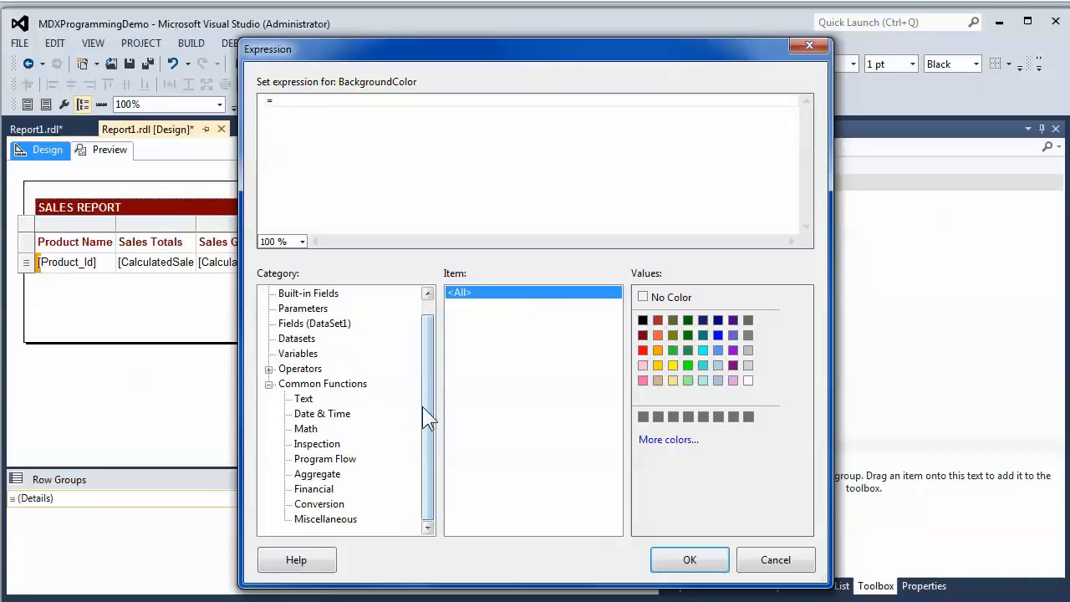
{"action": "left_click", "coordinate": [317, 458]}
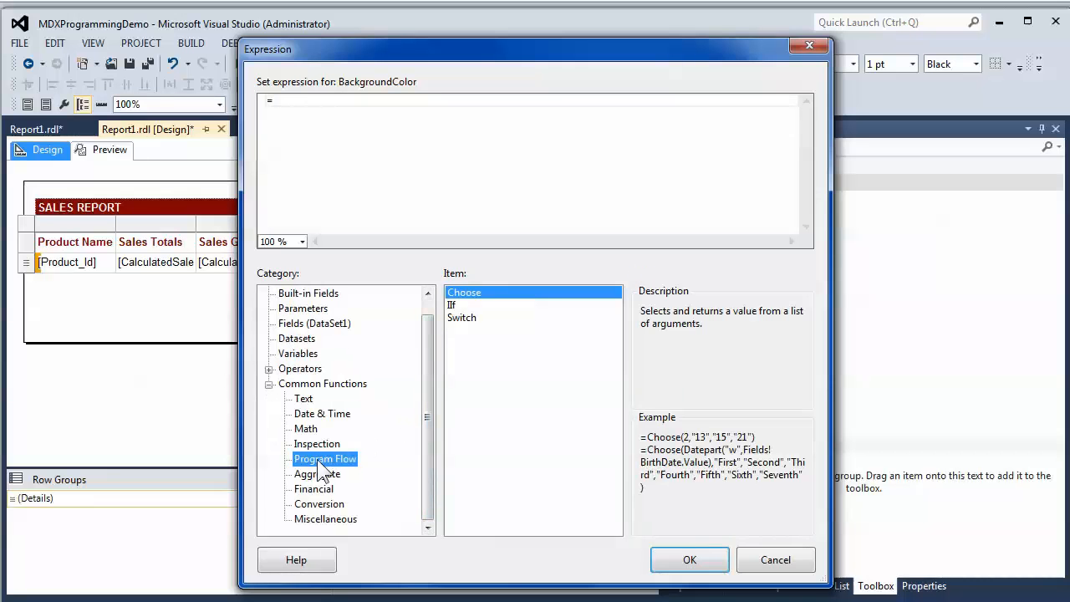
{"action": "left_click", "coordinate": [452, 306]}
{"action": "left_click", "coordinate": [455, 317]}
{"action": "left_click", "coordinate": [454, 306]}
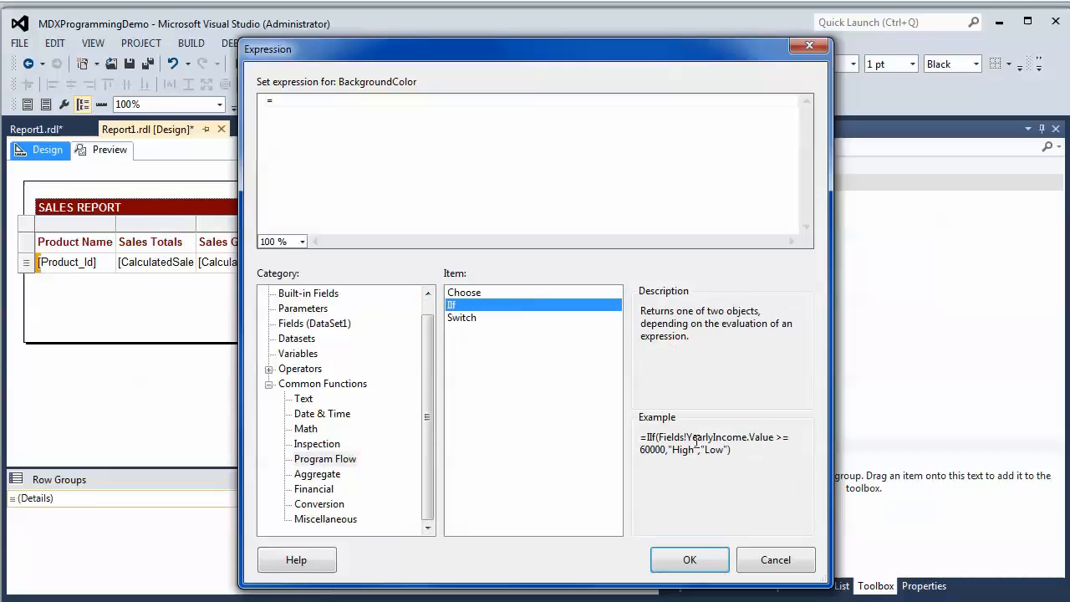
{"action": "left_click_drag", "start_coordinate": [677, 432], "coordinate": [662, 454]}
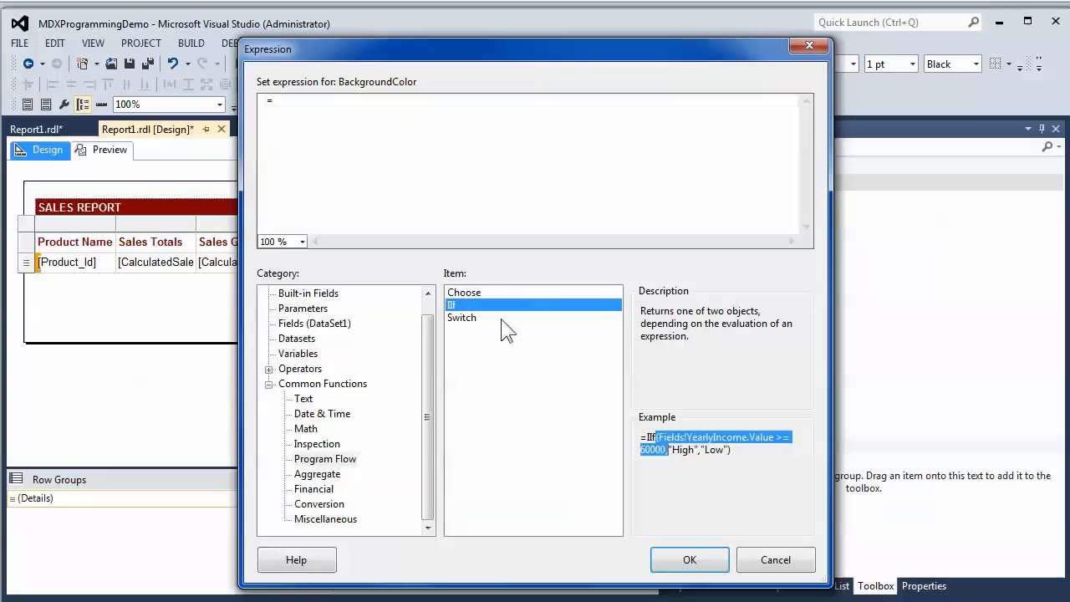
{"action": "left_click", "coordinate": [662, 443]}
{"action": "left_click_drag", "start_coordinate": [734, 451], "coordinate": [632, 439]}
{"action": "right_click", "coordinate": [683, 448]}
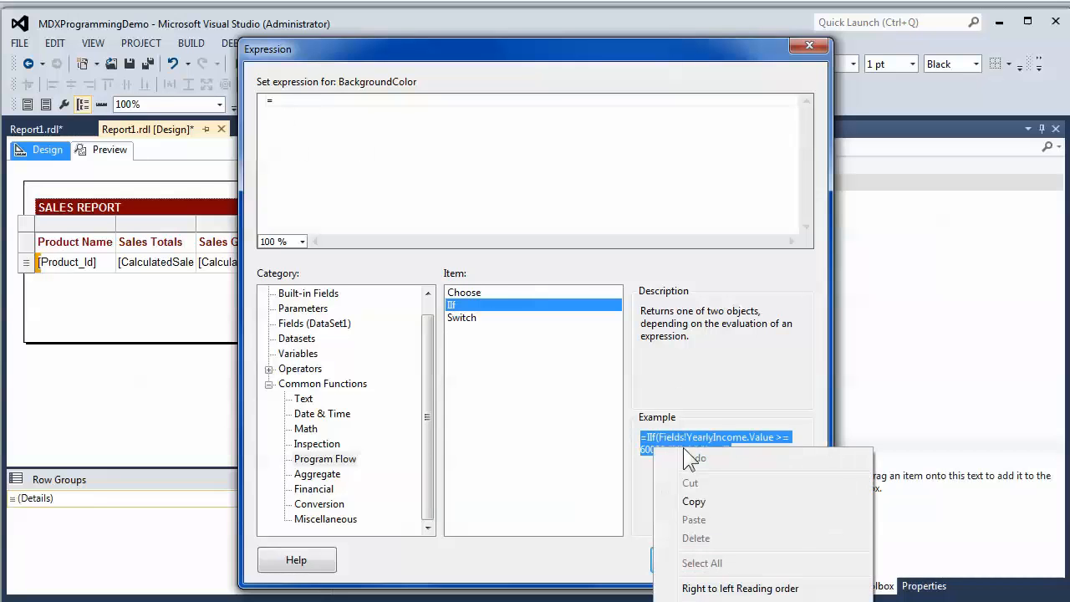
{"action": "left_click", "coordinate": [698, 500]}
Begin an IIF function in the fill expression with Fields!CaclulatedSalesKPI_Status.Value as the field to test.
{"action": "left_click", "coordinate": [334, 124]}
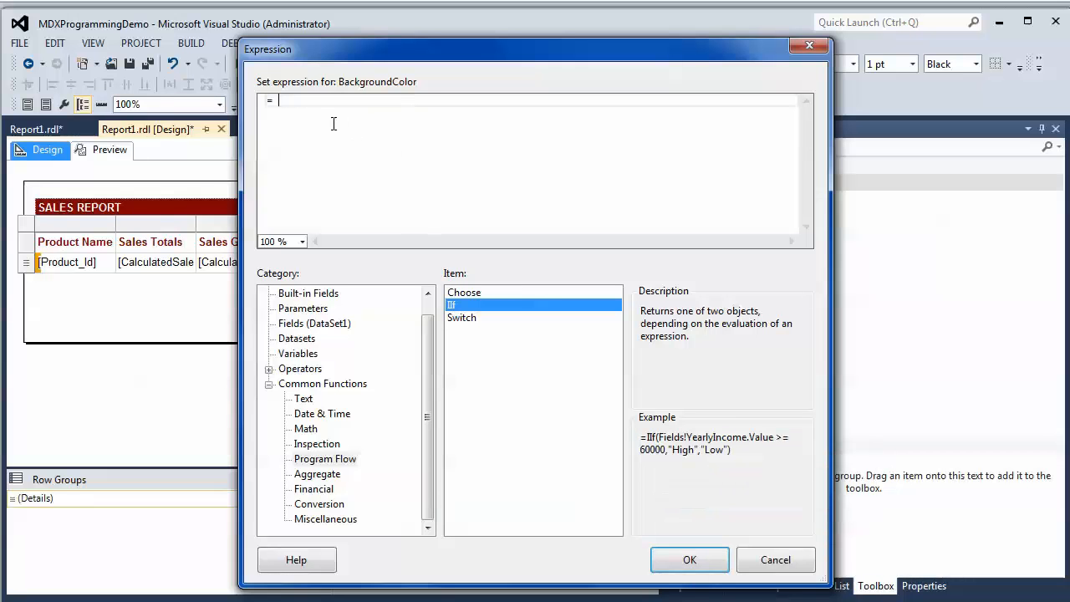
{"action": "type", "text": "IIF("}
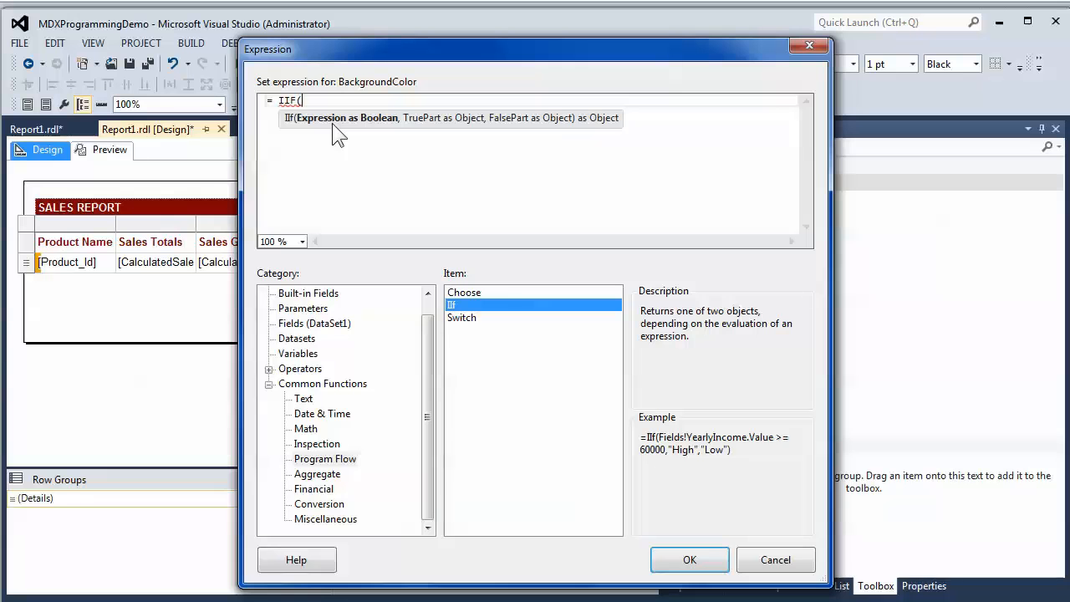
{"action": "type", "text": "F"}
{"action": "left_click", "coordinate": [299, 325]}
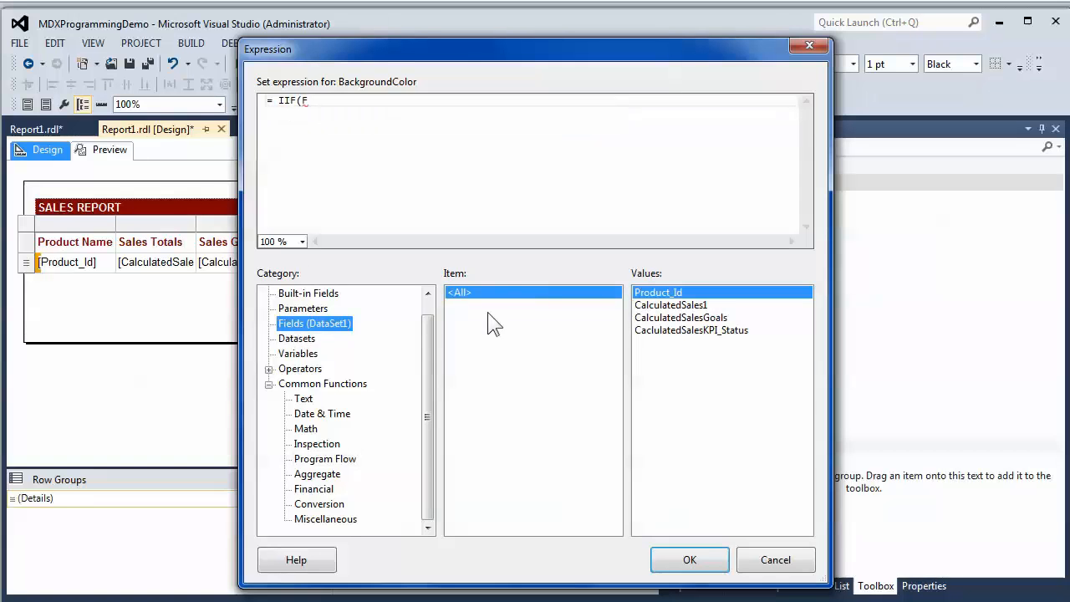
{"action": "left_click", "coordinate": [681, 305]}
{"action": "left_click", "coordinate": [681, 331]}
{"action": "double_click", "coordinate": [673, 332]}
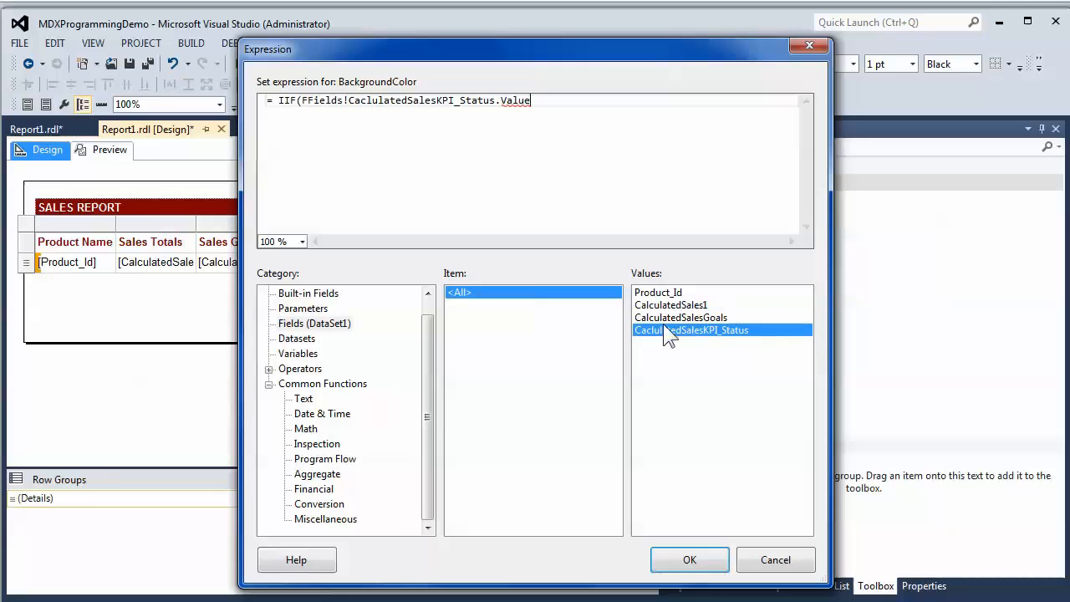
{"action": "left_click", "coordinate": [302, 100]}
{"action": "key", "text": "Delete"}
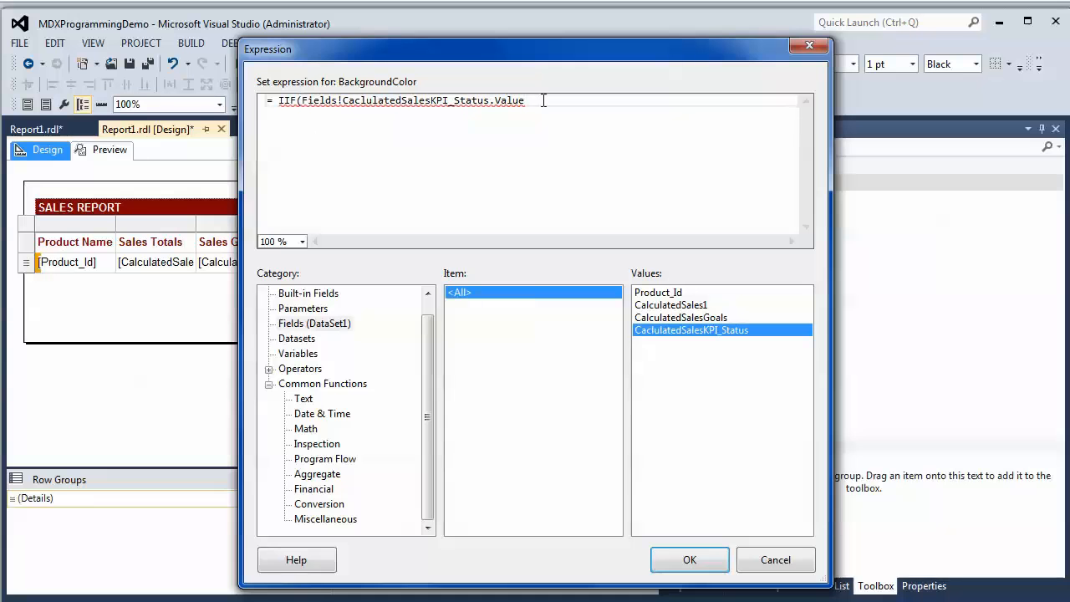
Complete the IIF expression to return "Green" when the status equals 0 and "Red" otherwise, and apply it to the cell.
{"action": "type", "text": "= "}
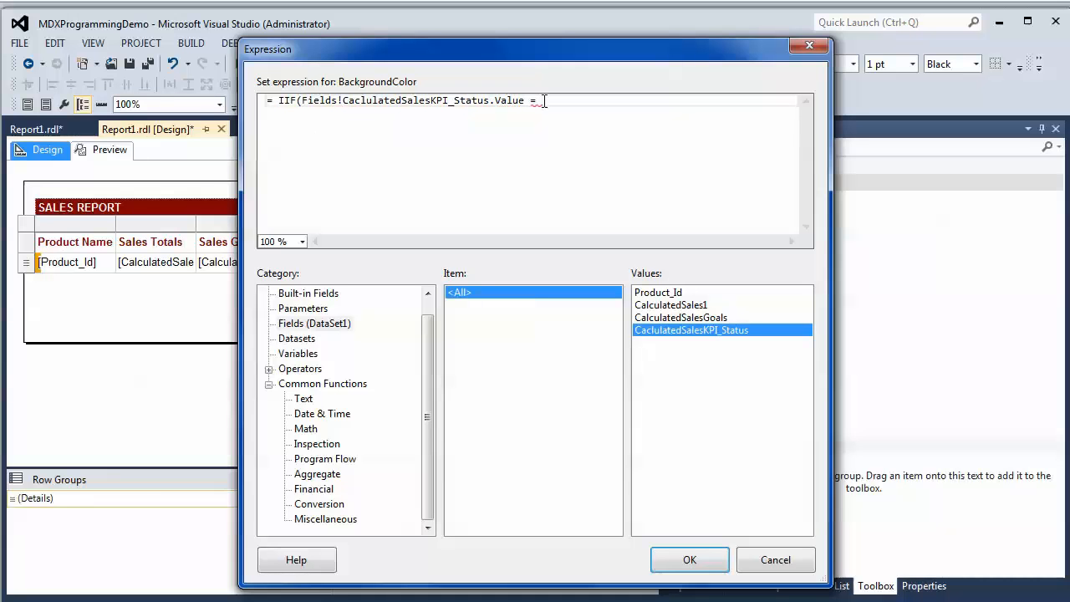
{"action": "type", "text": "0,"}
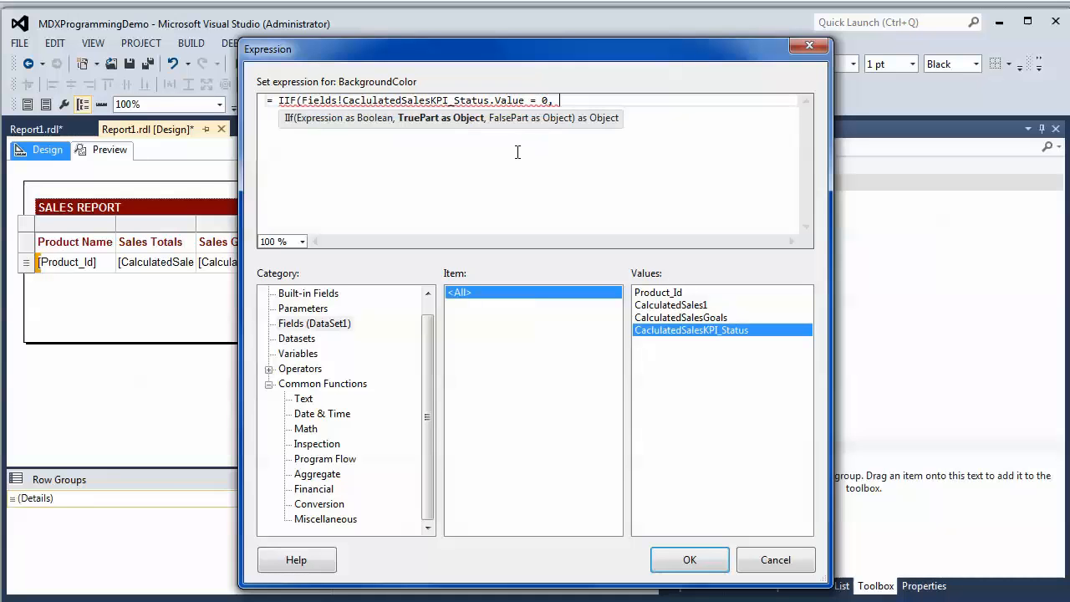
{"action": "type", "text": " \"Gr"}
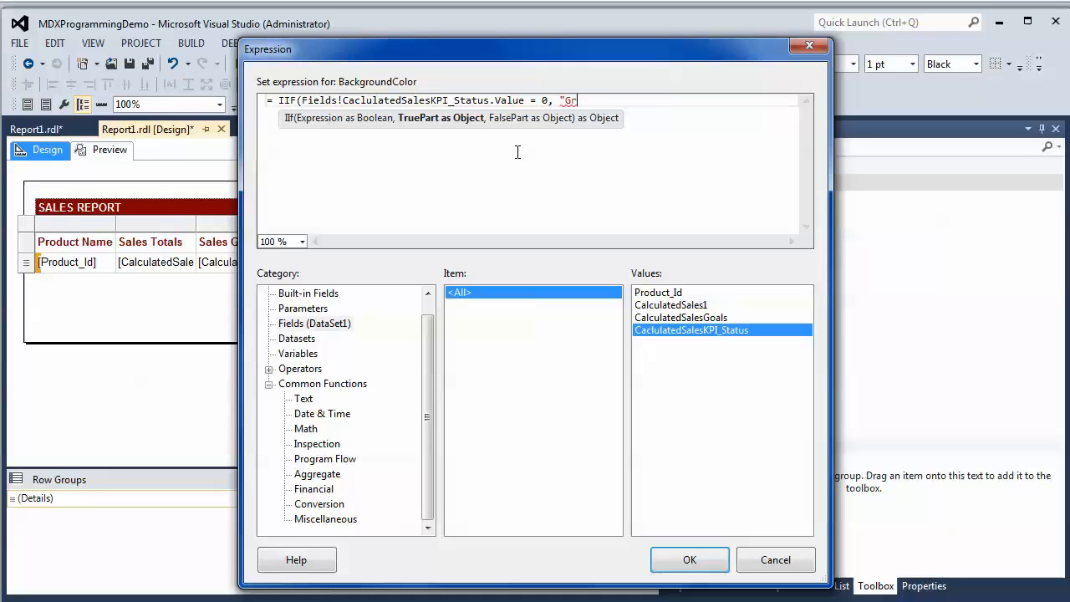
{"action": "type", "text": "een\""}
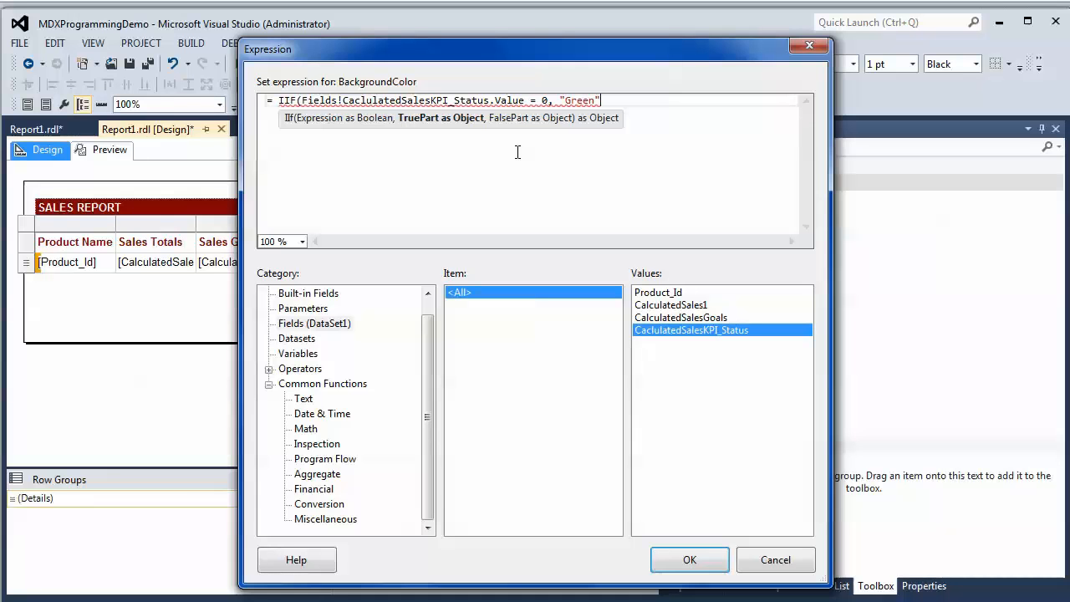
{"action": "type", "text": ", \"R"}
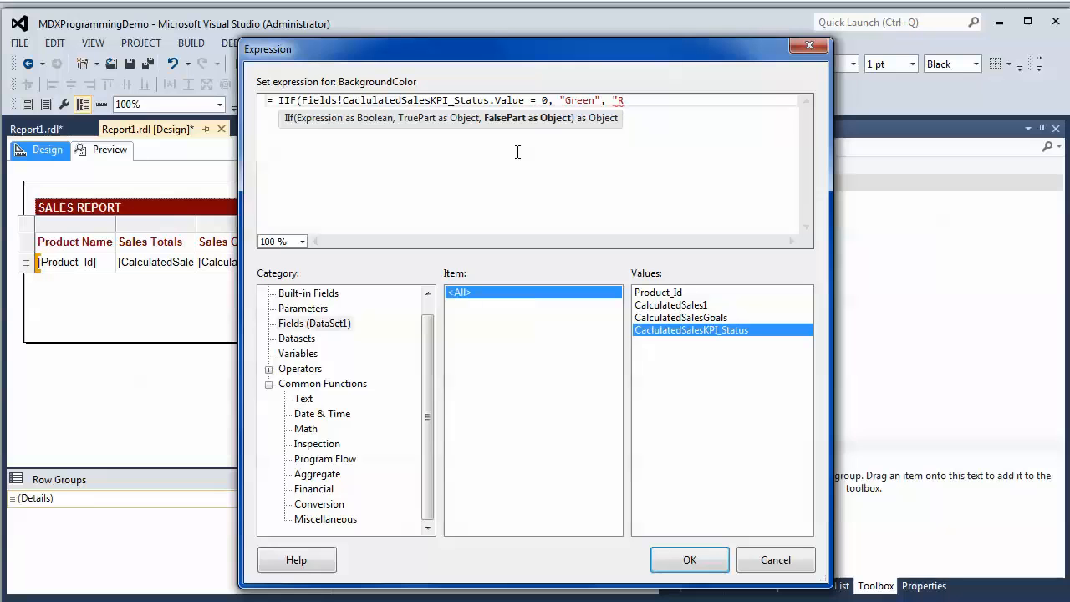
{"action": "type", "text": "ed\""}
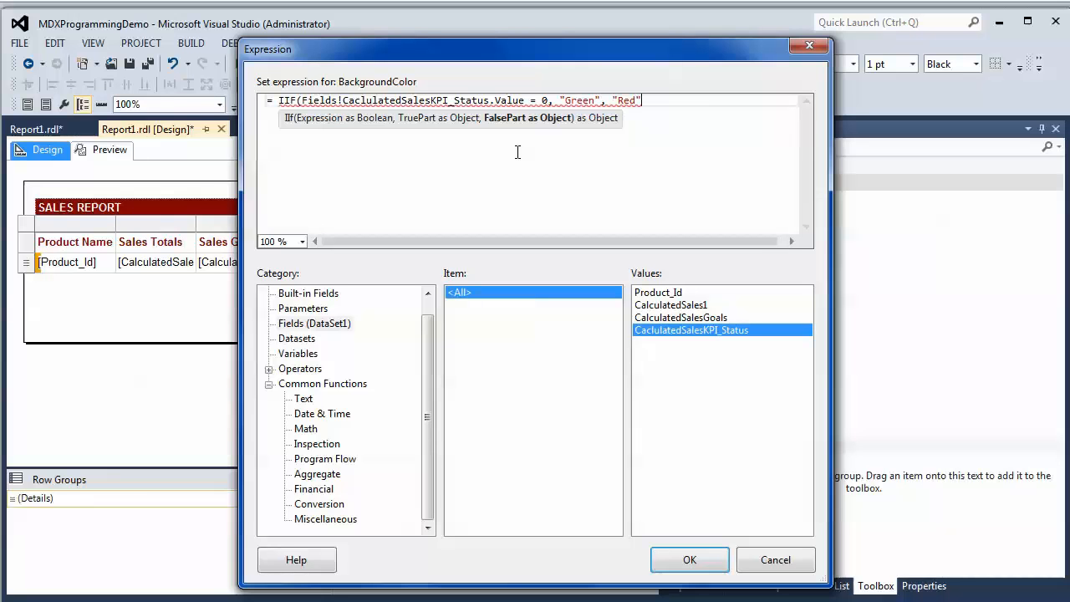
{"action": "type", "text": ")"}
{"action": "left_click", "coordinate": [468, 160]}
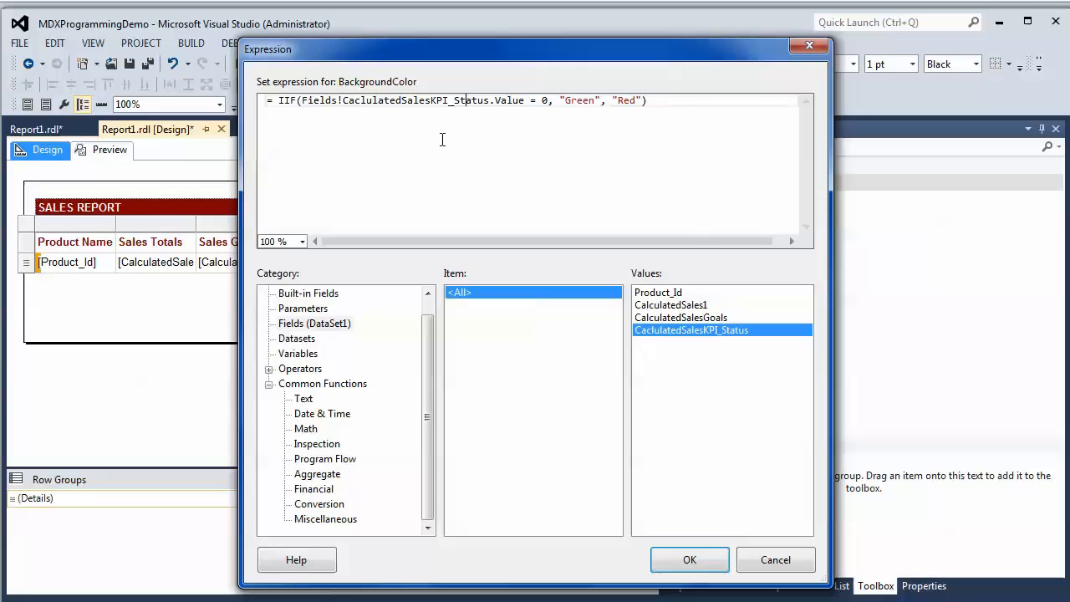
{"action": "left_click", "coordinate": [689, 560]}
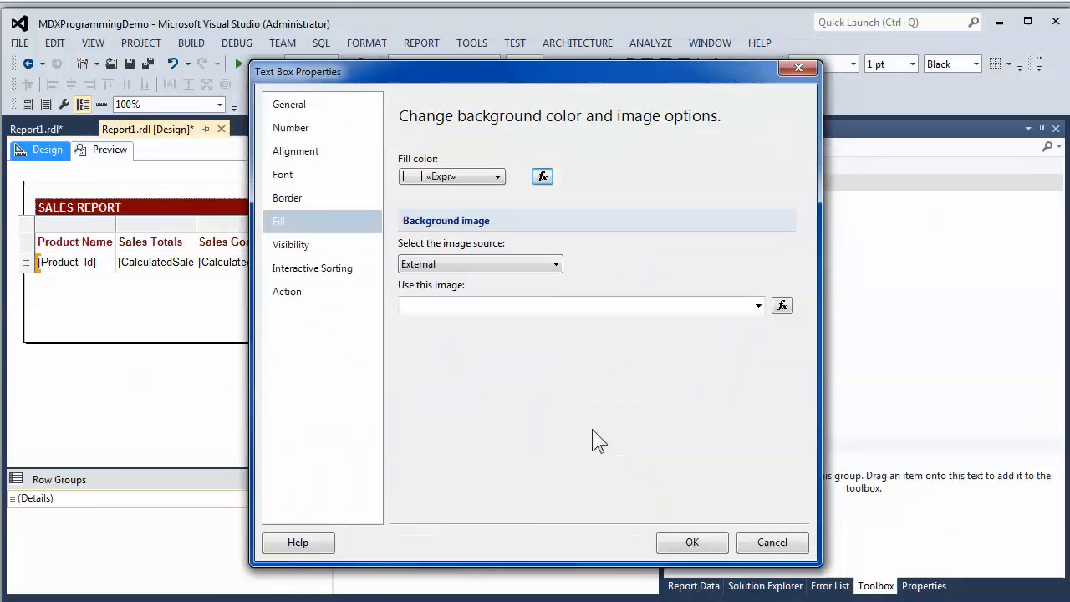
{"action": "left_click", "coordinate": [692, 542]}
Preview the sales report with the conditional KPI fill color and return to the report design.
{"action": "left_click", "coordinate": [100, 150]}
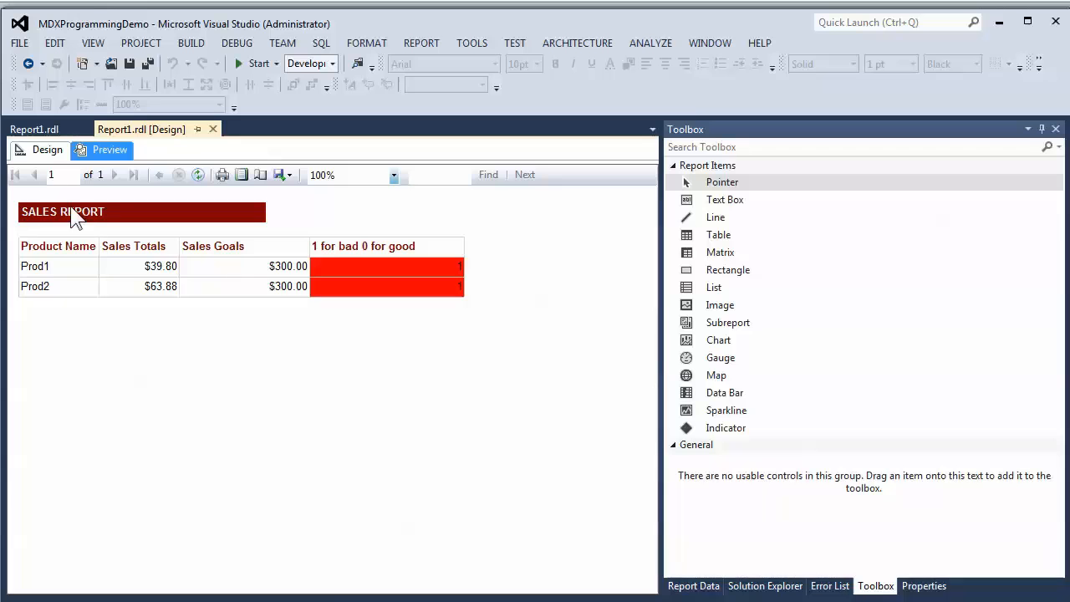
{"action": "left_click", "coordinate": [43, 151]}
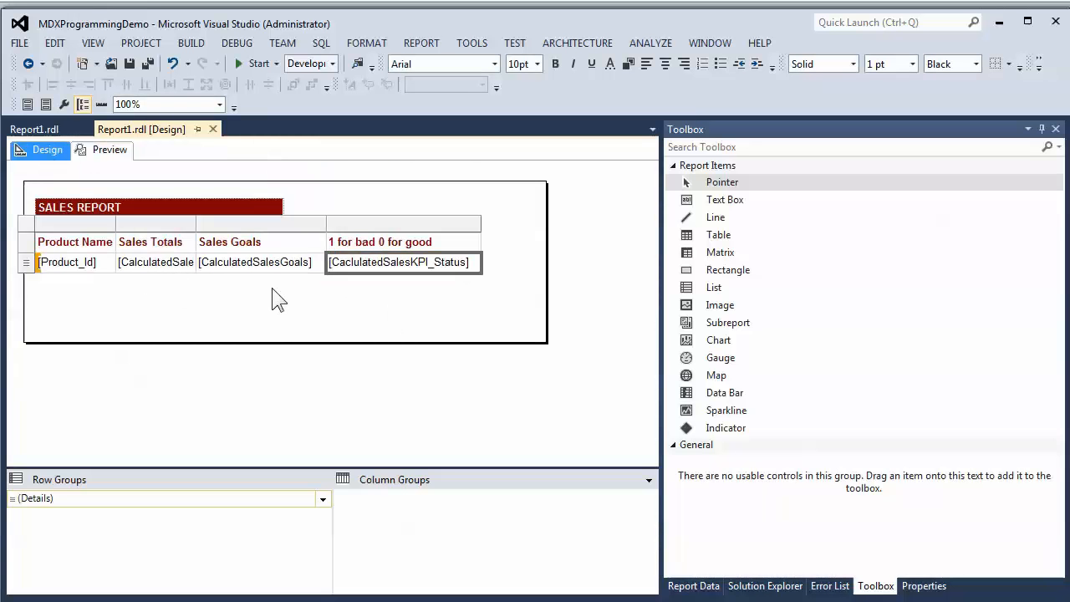
Open the dataset properties of DataSet1 in the report data to view its query.
{"action": "left_click", "coordinate": [691, 586]}
{"action": "left_click", "coordinate": [741, 270]}
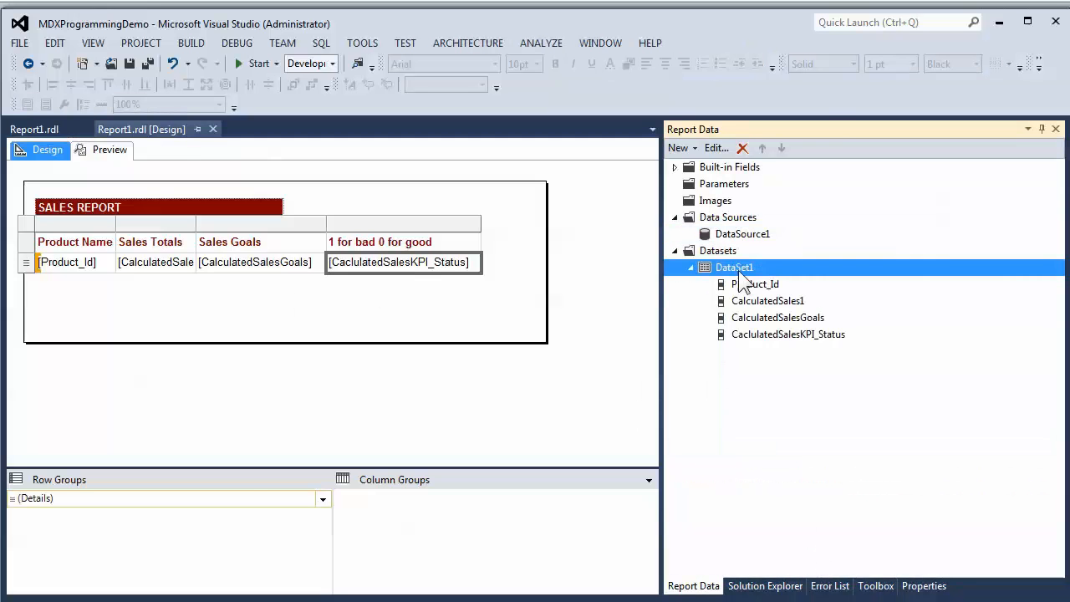
{"action": "double_click", "coordinate": [726, 268]}
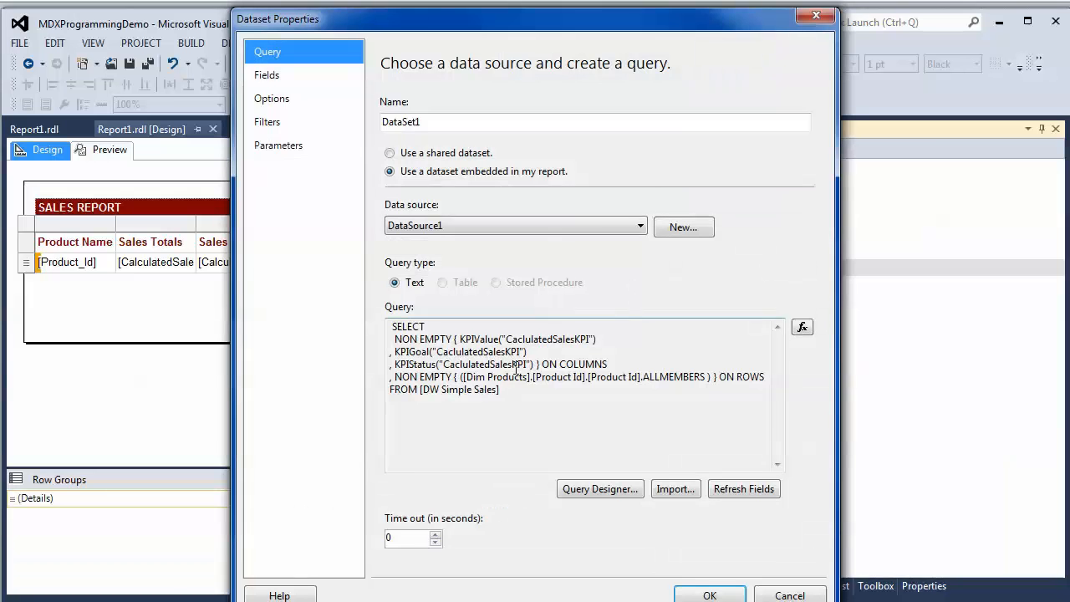
Execute DataSet1's MDX query in the query designer, accept it, refresh the dataset fields, and apply the dataset properties.
{"action": "left_click", "coordinate": [598, 486]}
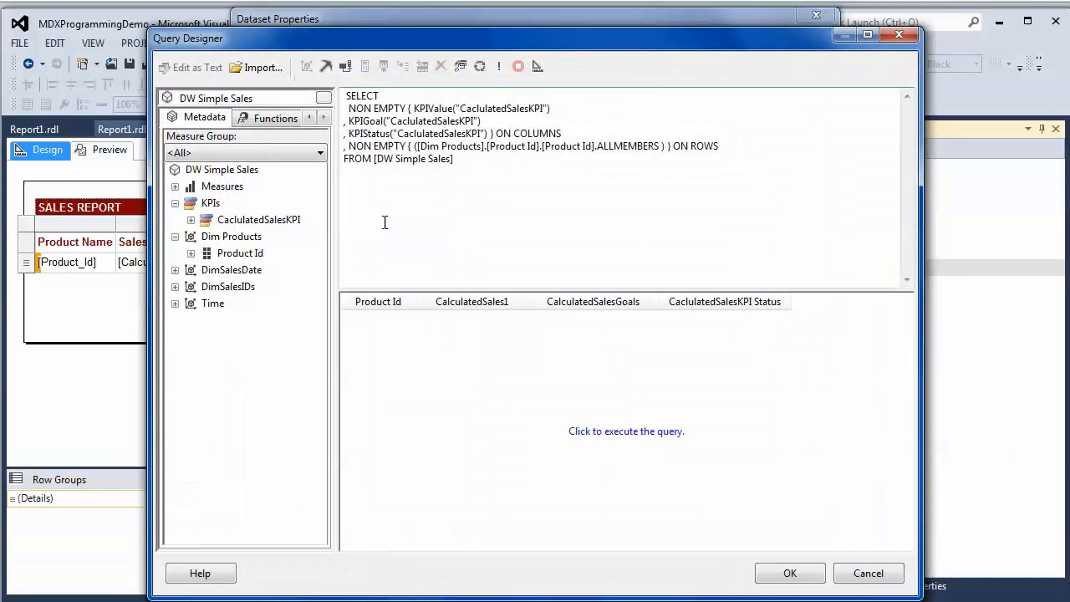
{"action": "left_click", "coordinate": [498, 65]}
{"action": "left_click", "coordinate": [756, 573]}
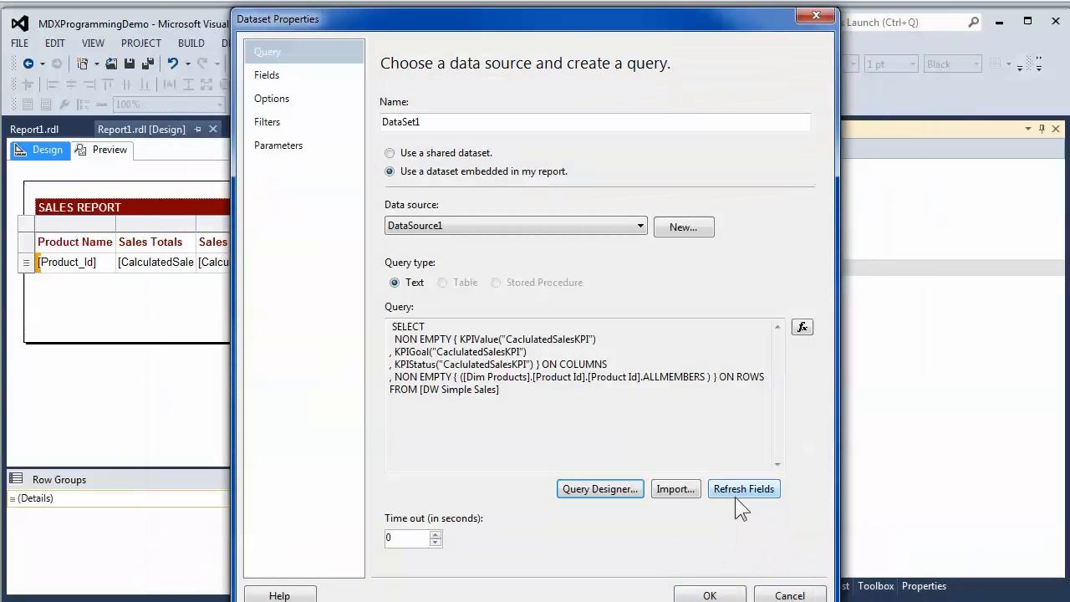
{"action": "left_click", "coordinate": [733, 491]}
{"action": "left_click", "coordinate": [709, 594]}
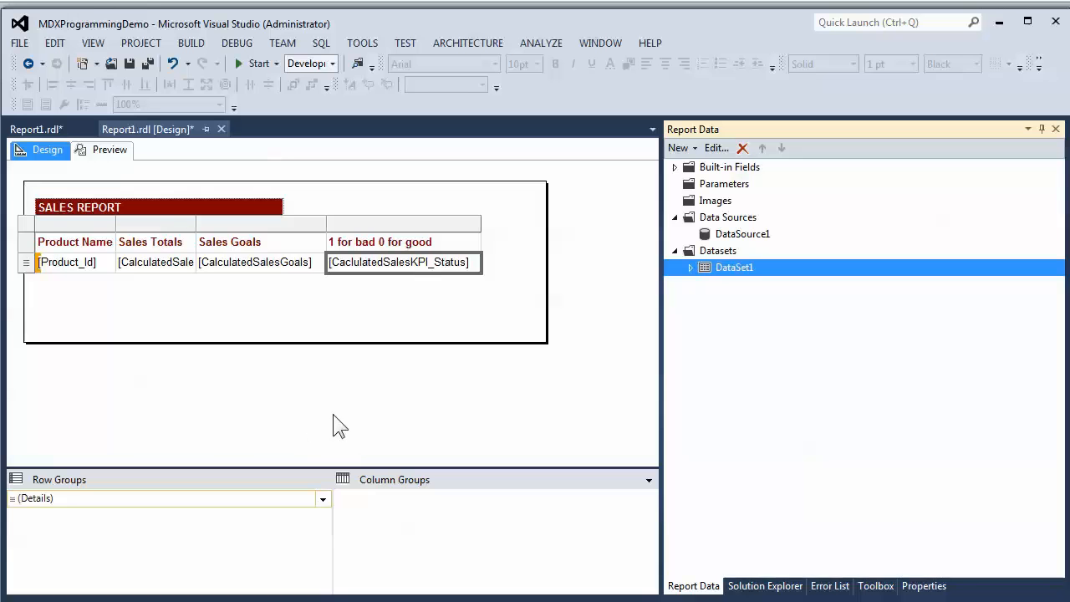
Deselect the table in the report design and save the report.
{"action": "left_click", "coordinate": [238, 407]}
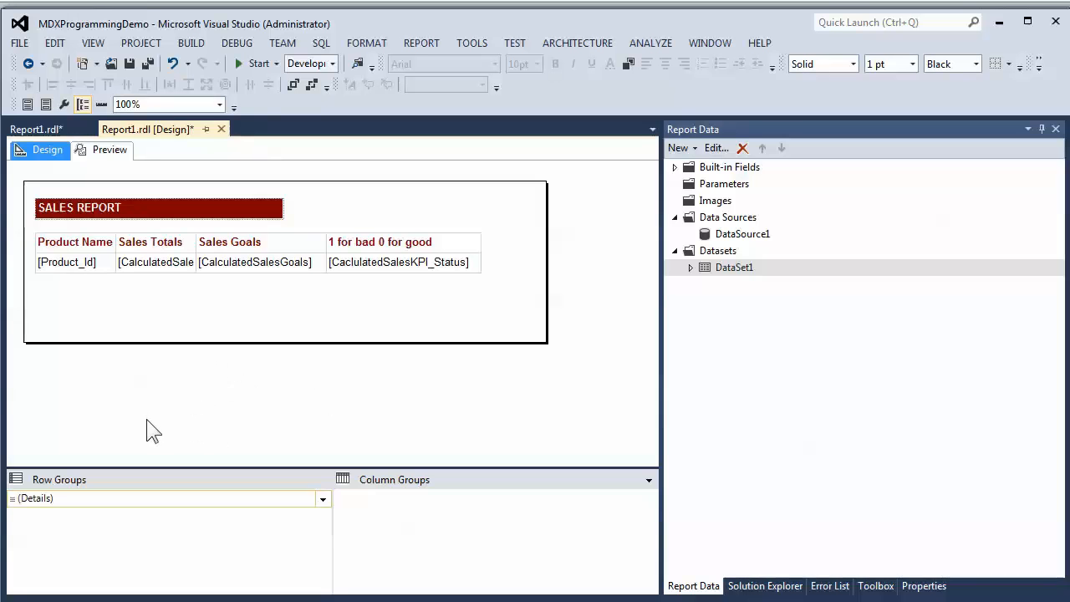
{"action": "left_click", "coordinate": [130, 63]}
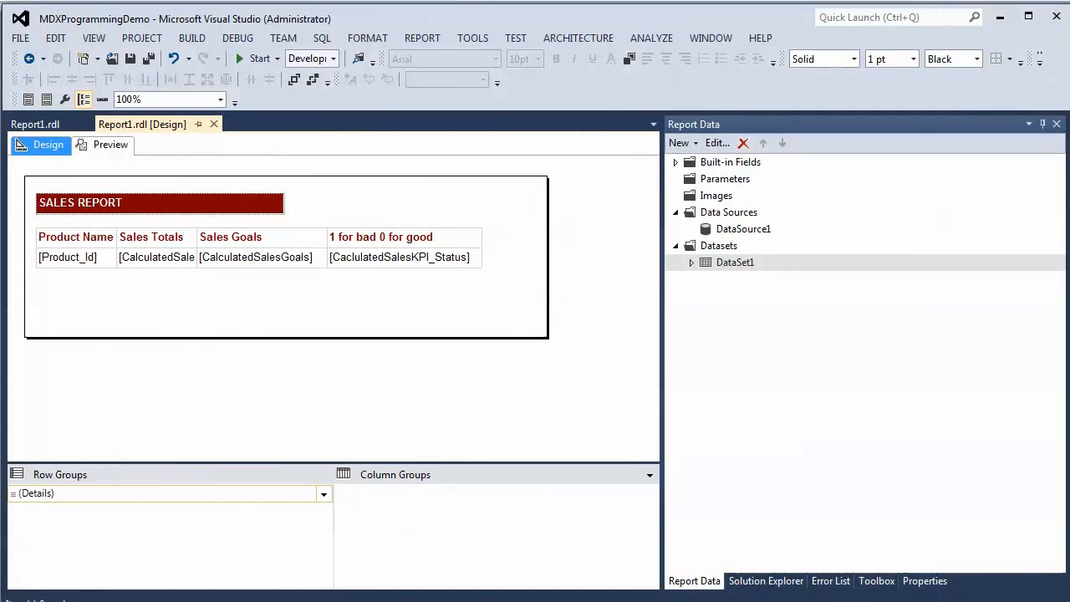
{"action": "key", "text": "super"}
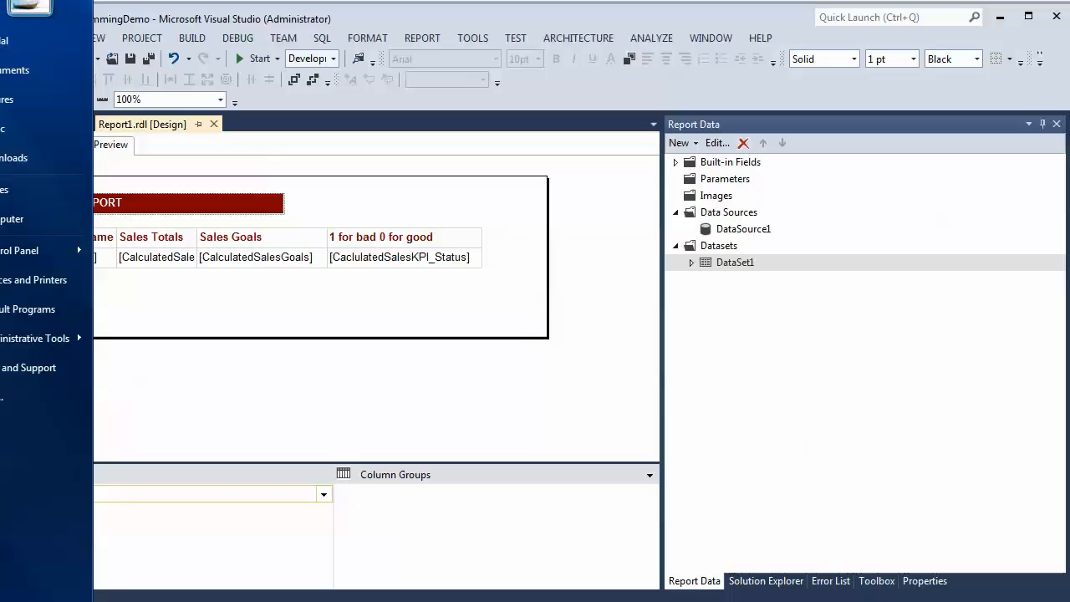
{"action": "key", "text": "Escape"}
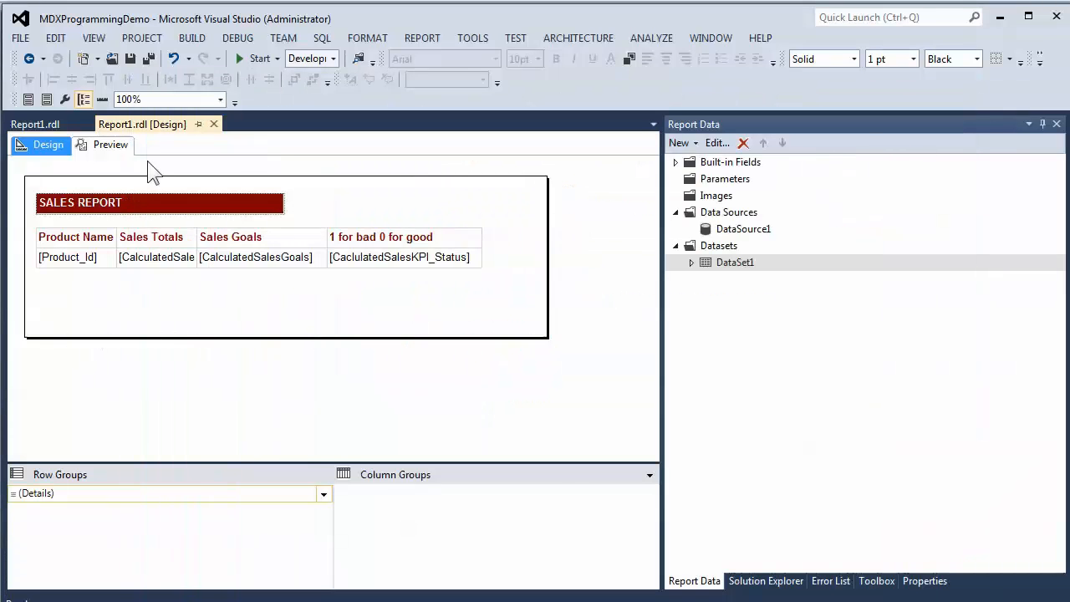
Open the report's containing folder and copy Report1.rdl to the Desktop.
{"action": "right_click", "coordinate": [168, 131]}
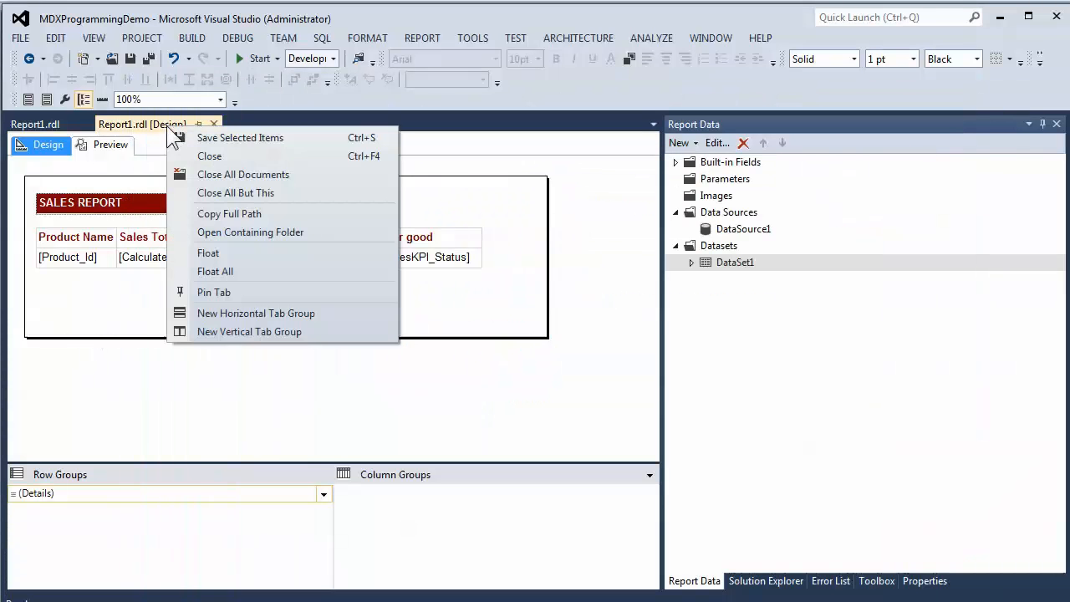
{"action": "left_click", "coordinate": [238, 234]}
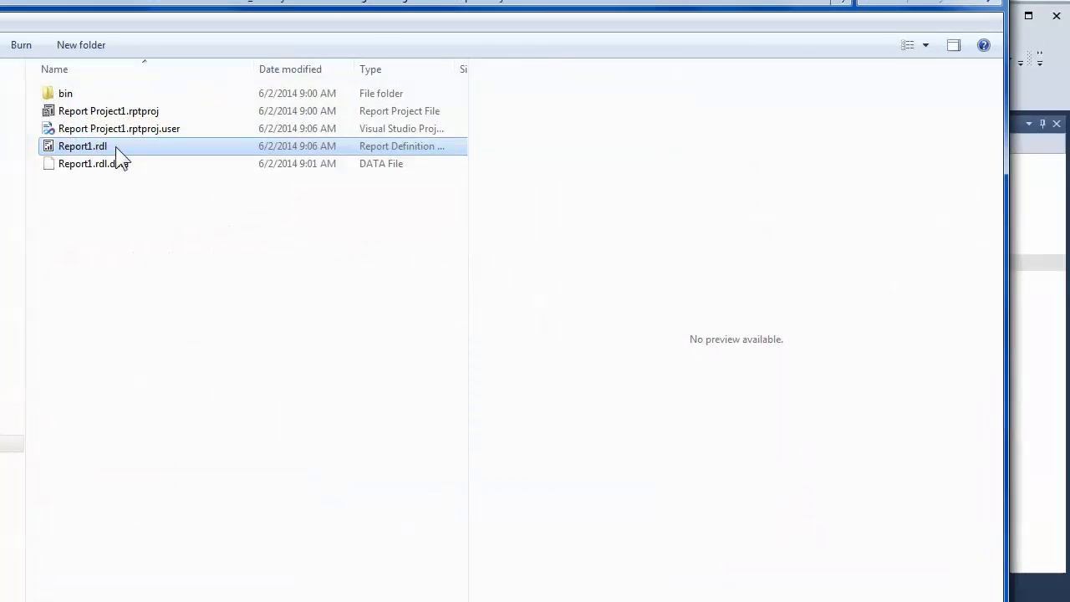
{"action": "right_click", "coordinate": [115, 146]}
{"action": "left_click", "coordinate": [165, 391]}
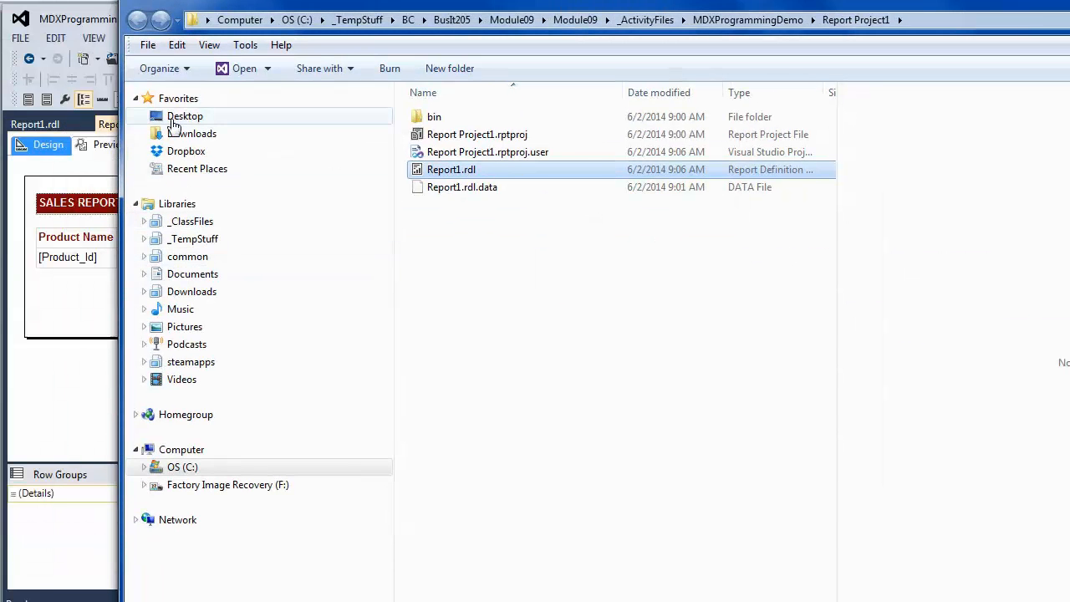
{"action": "left_click", "coordinate": [176, 117]}
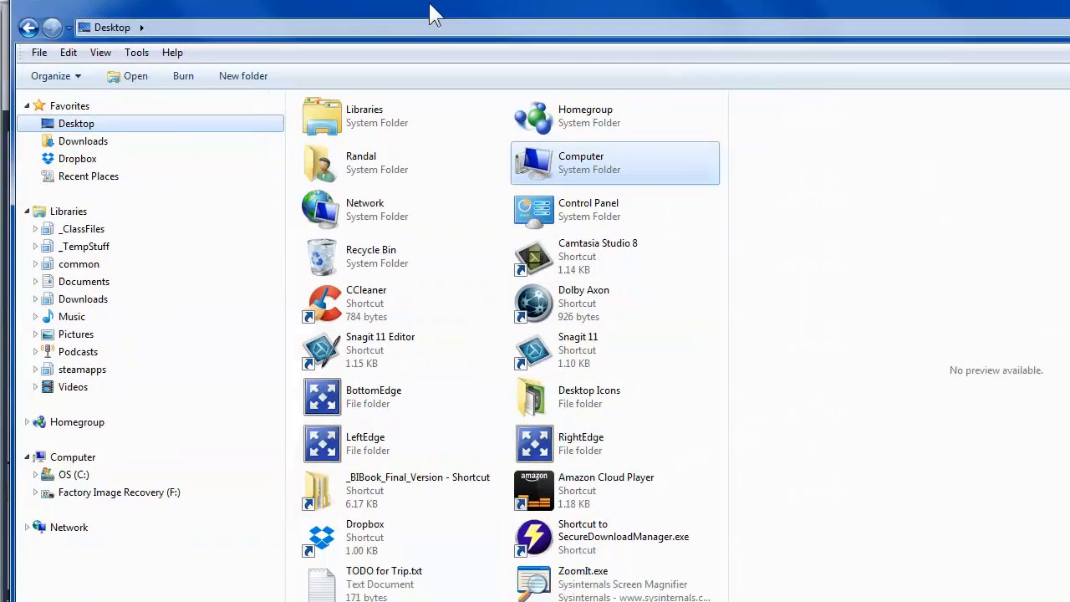
{"action": "right_click", "coordinate": [450, 182]}
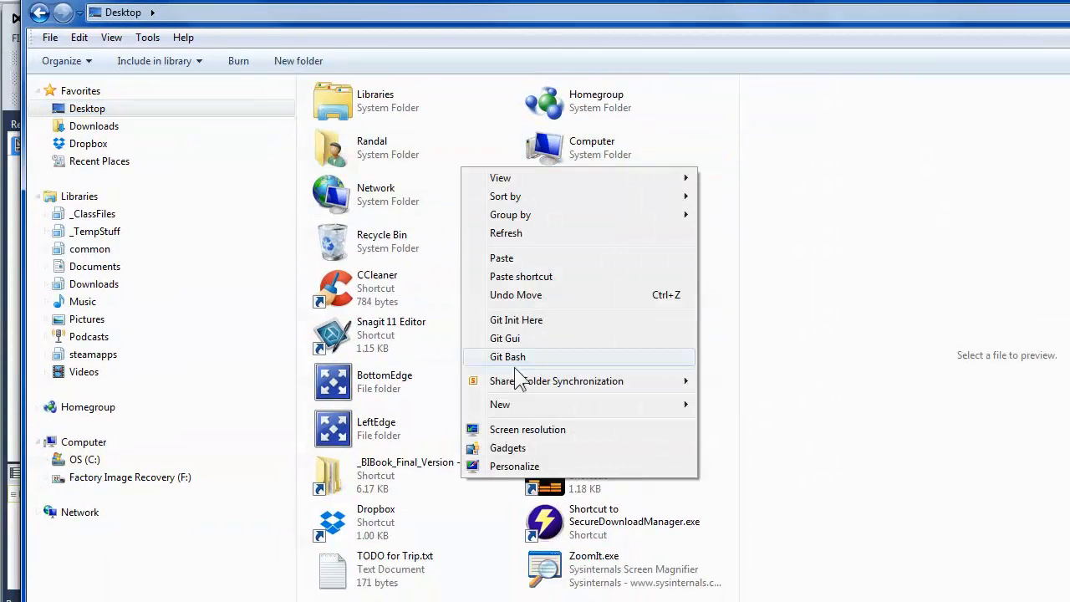
{"action": "left_click", "coordinate": [501, 259]}
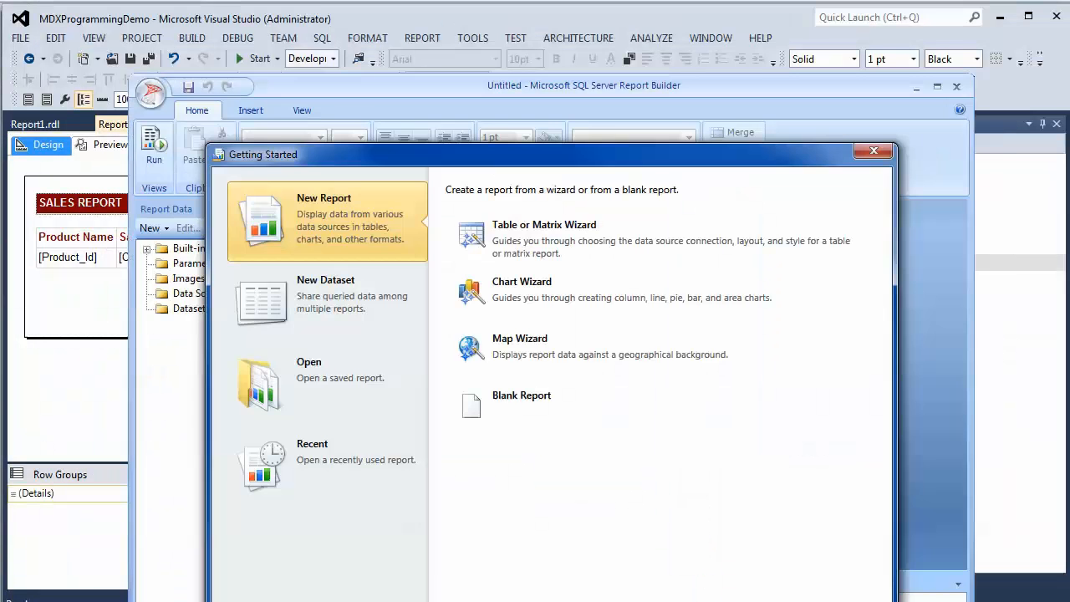
Switch to SQL Server Report Builder and open the saved report Report1.rdl from the Desktop.
{"action": "left_click", "coordinate": [293, 382]}
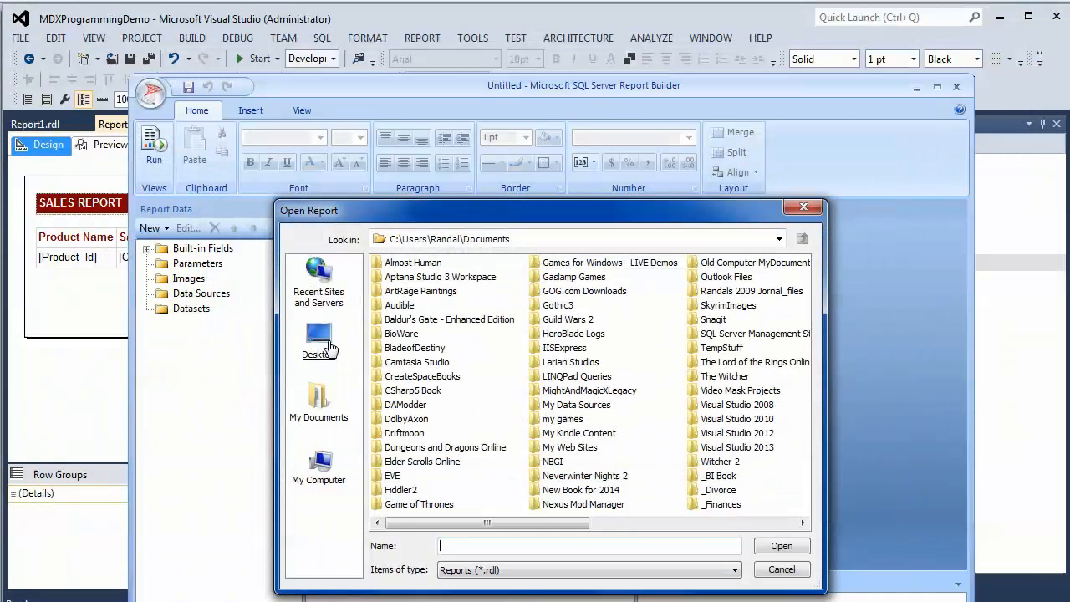
{"action": "left_click", "coordinate": [329, 347]}
{"action": "left_click", "coordinate": [407, 320]}
{"action": "left_click", "coordinate": [767, 551]}
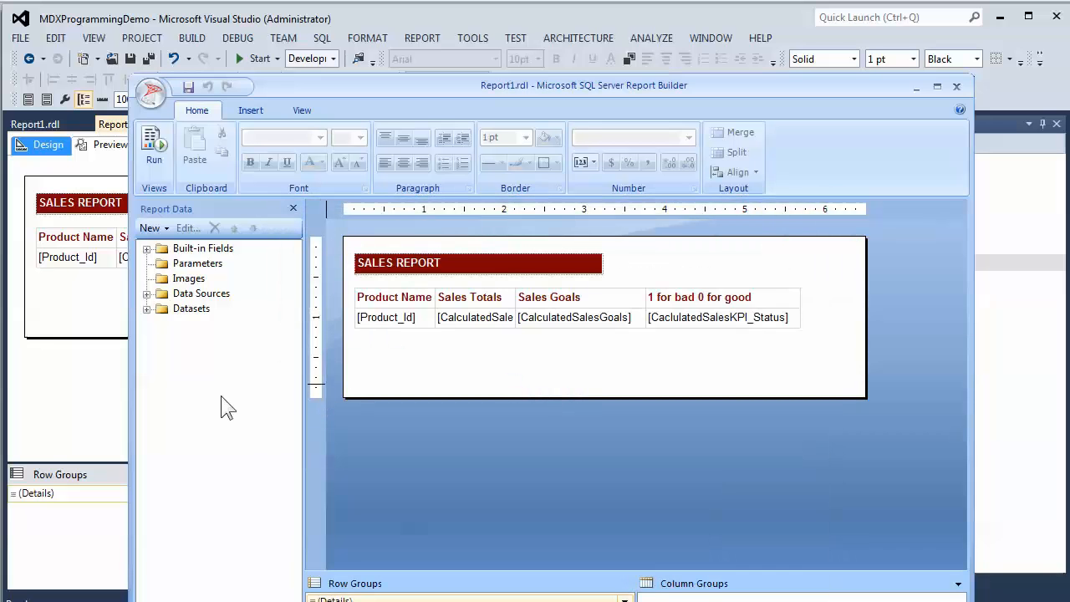
Examine the report's data sources and dataset fields, including the connection string of DataSource1.
{"action": "left_click", "coordinate": [147, 293]}
{"action": "left_click", "coordinate": [224, 310]}
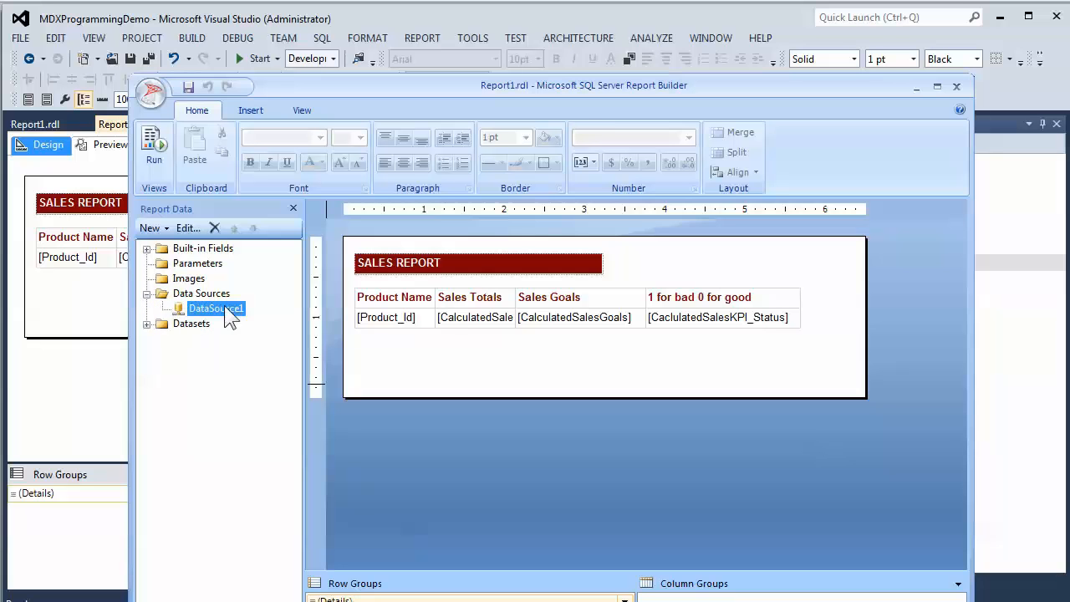
{"action": "left_click", "coordinate": [147, 324]}
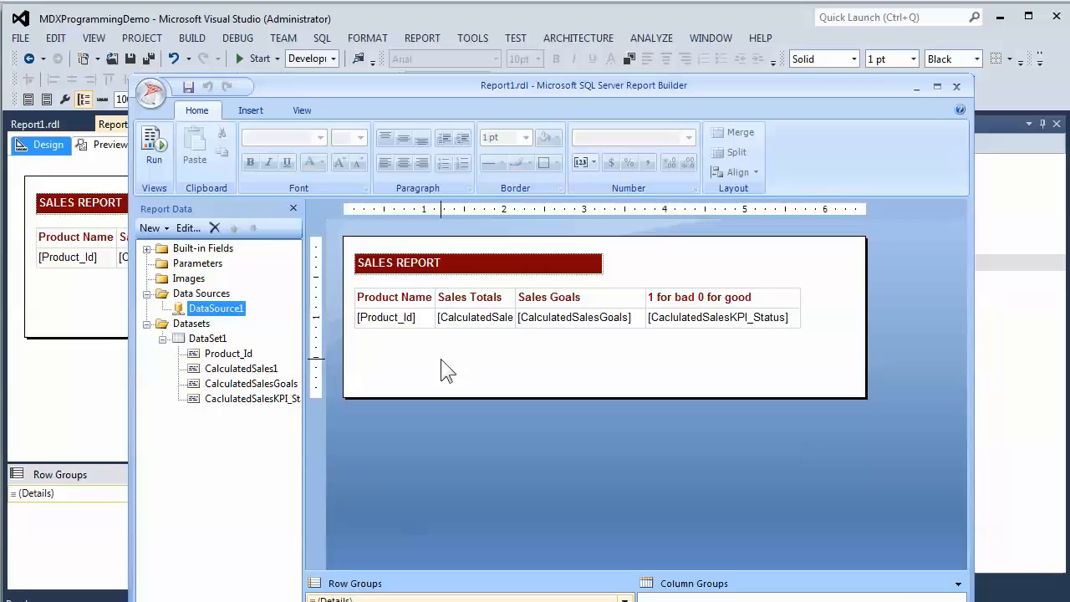
{"action": "left_click_drag", "start_coordinate": [479, 86], "coordinate": [468, 18]}
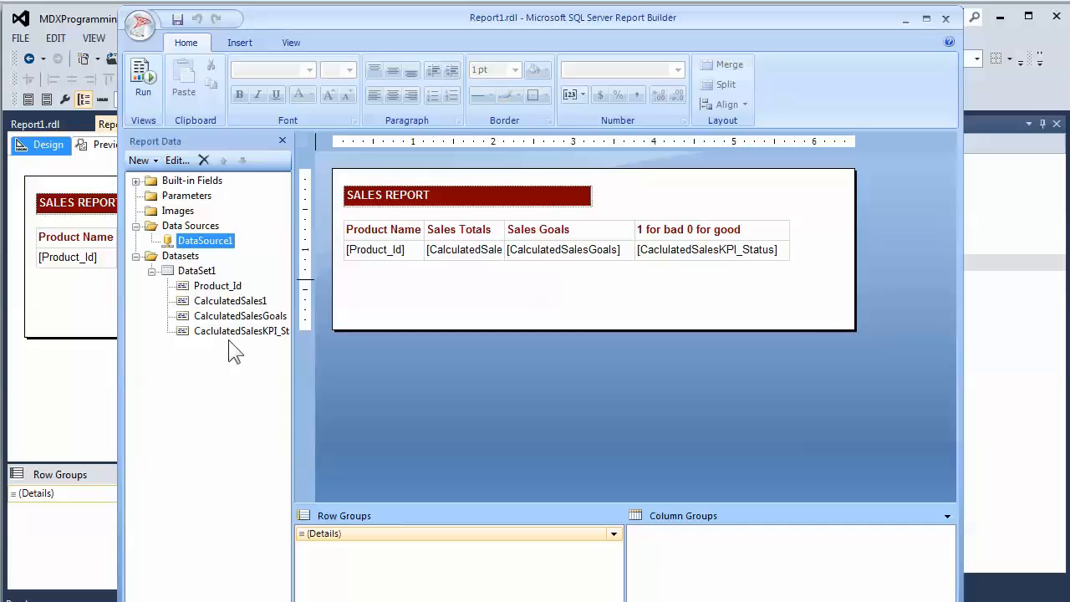
{"action": "double_click", "coordinate": [206, 241]}
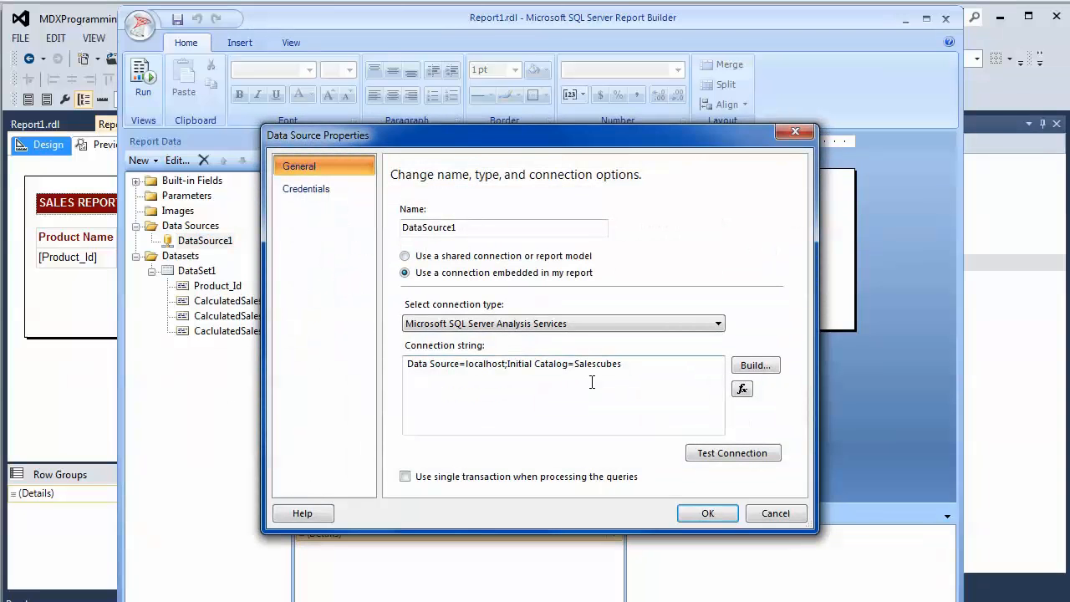
{"action": "left_click", "coordinate": [752, 509]}
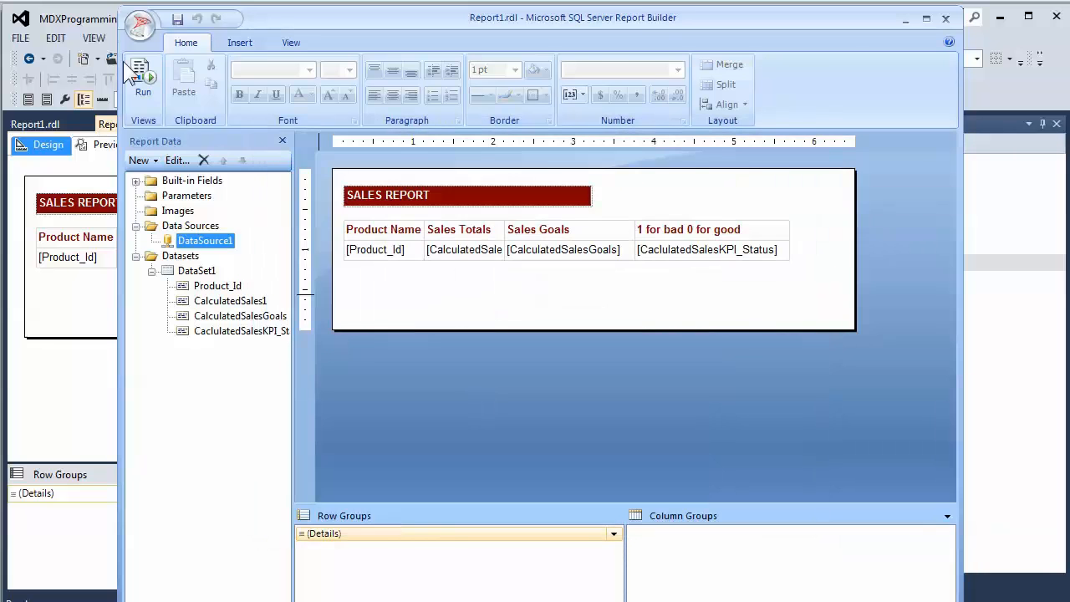
Run the sales report, view the available export formats, and return to the report design.
{"action": "left_click", "coordinate": [132, 72]}
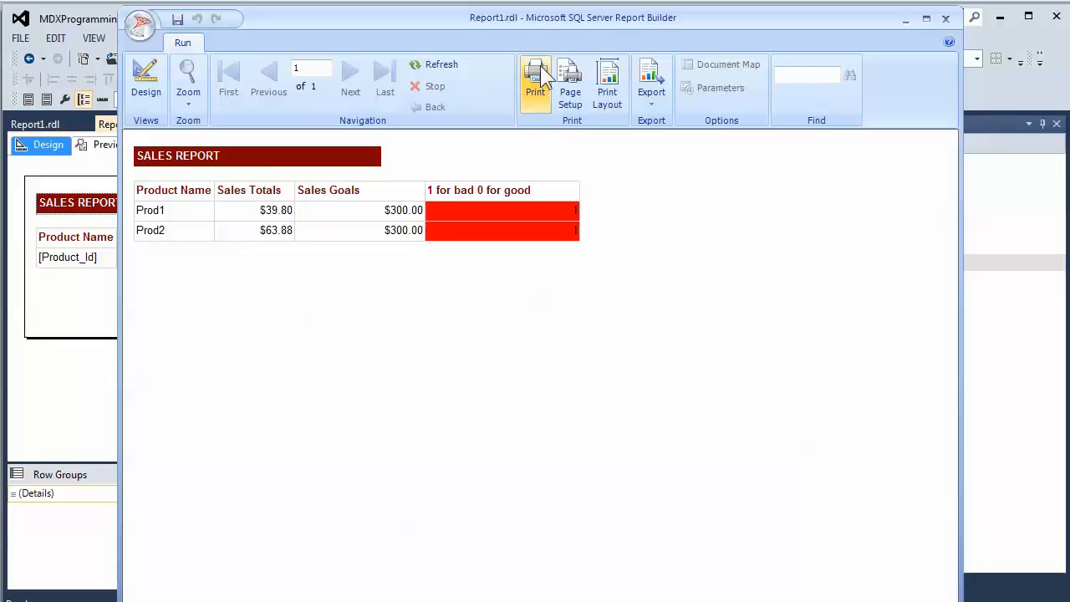
{"action": "left_click", "coordinate": [655, 101]}
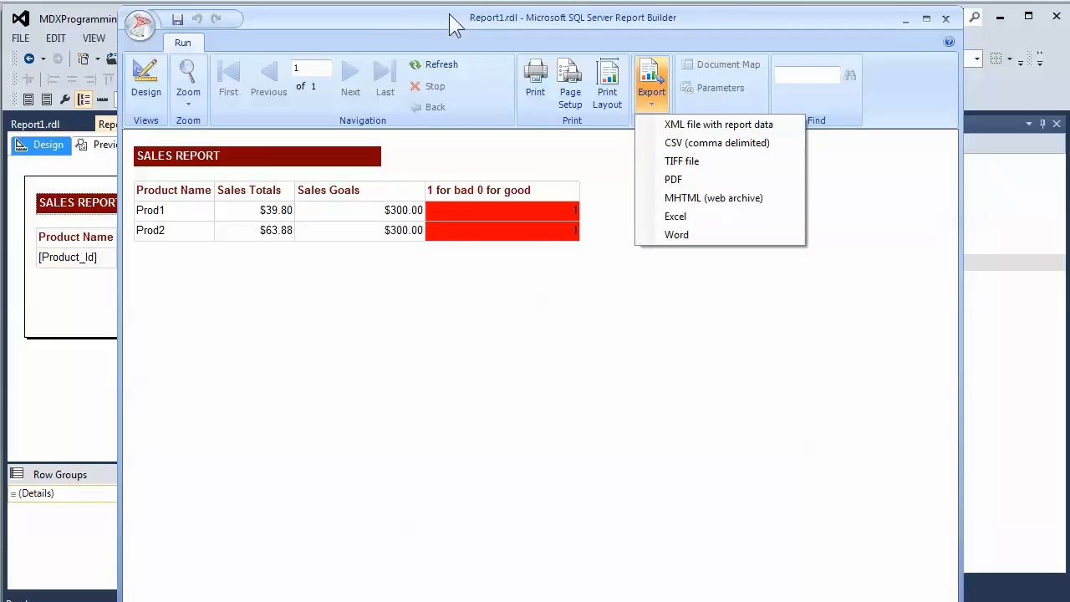
{"action": "left_click", "coordinate": [145, 77]}
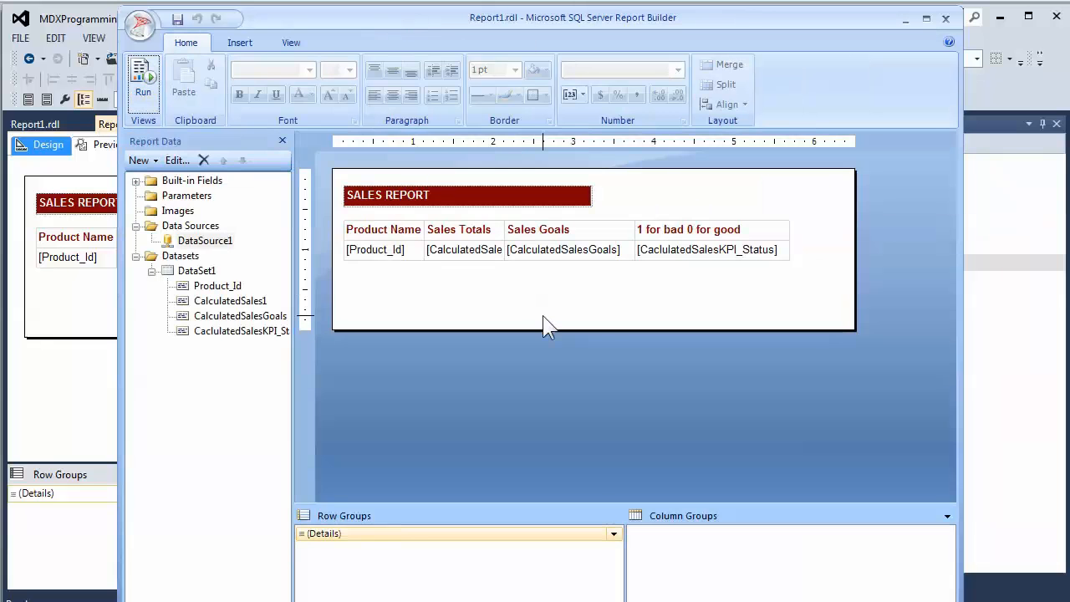
Set the font color of the table's header row to black and run the report.
{"action": "left_click", "coordinate": [708, 230]}
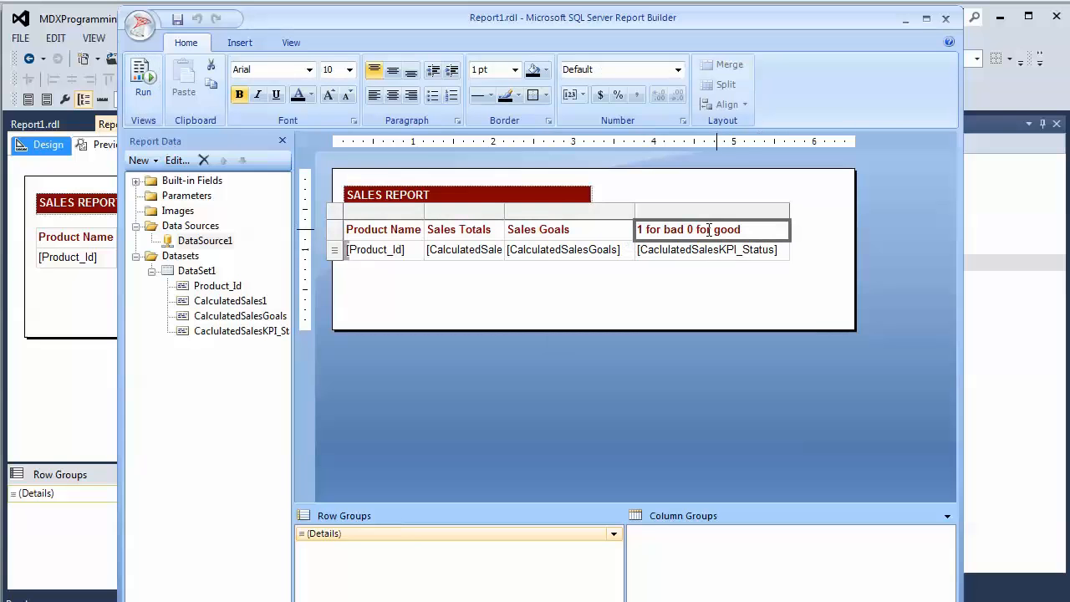
{"action": "left_click", "coordinate": [354, 235]}
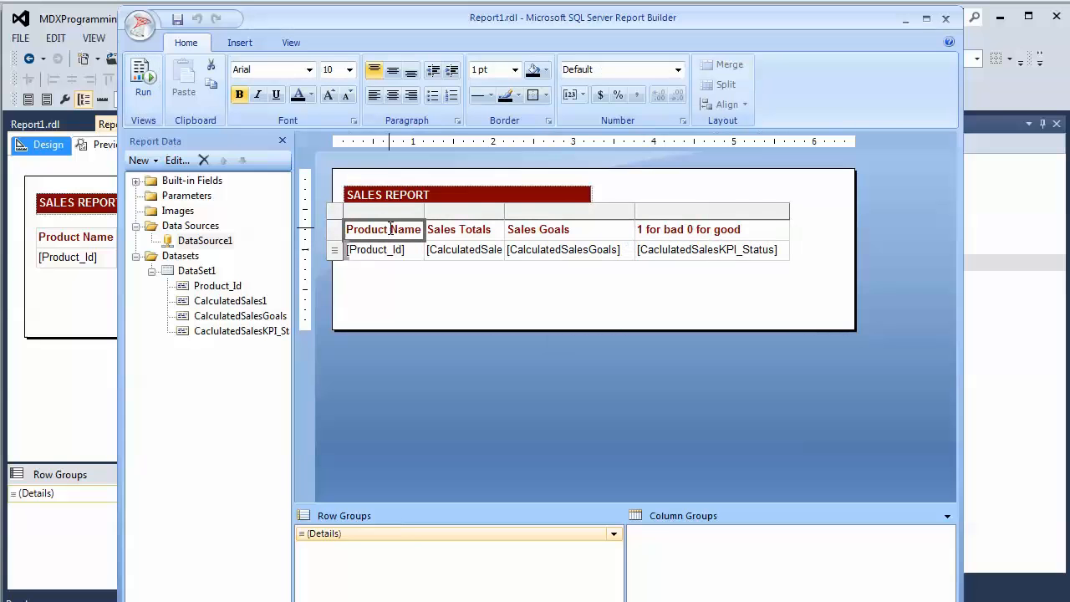
{"action": "left_click", "coordinate": [335, 229]}
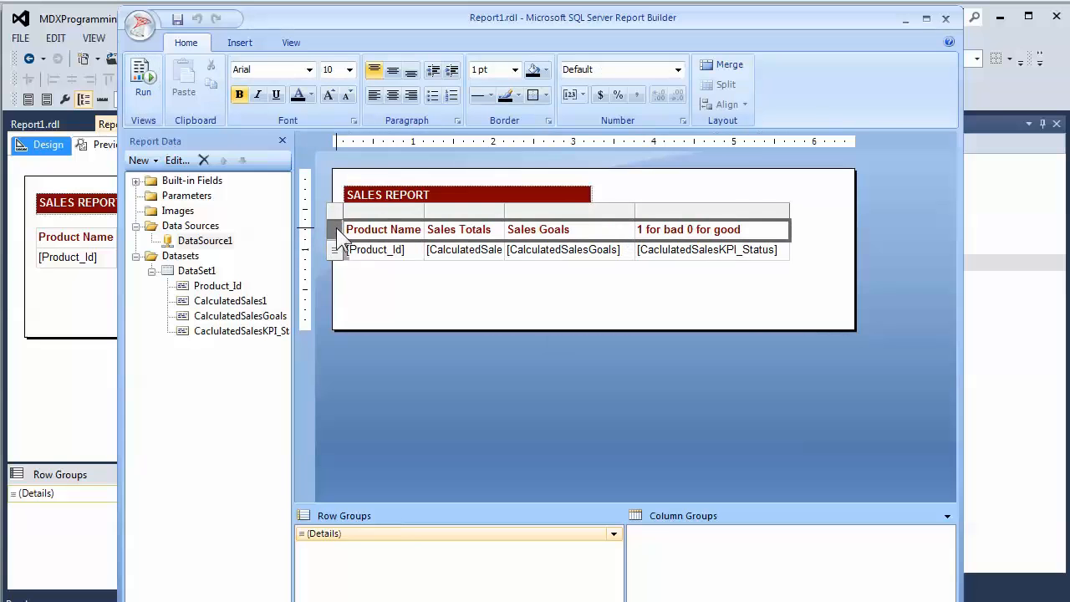
{"action": "left_click", "coordinate": [297, 95]}
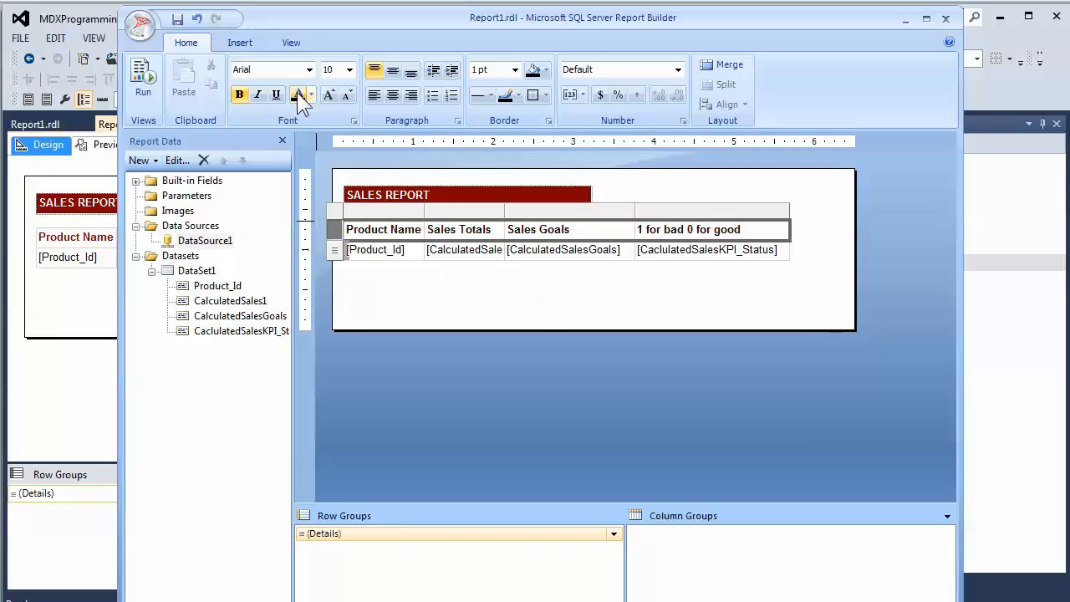
{"action": "left_click", "coordinate": [480, 274]}
{"action": "left_click", "coordinate": [144, 79]}
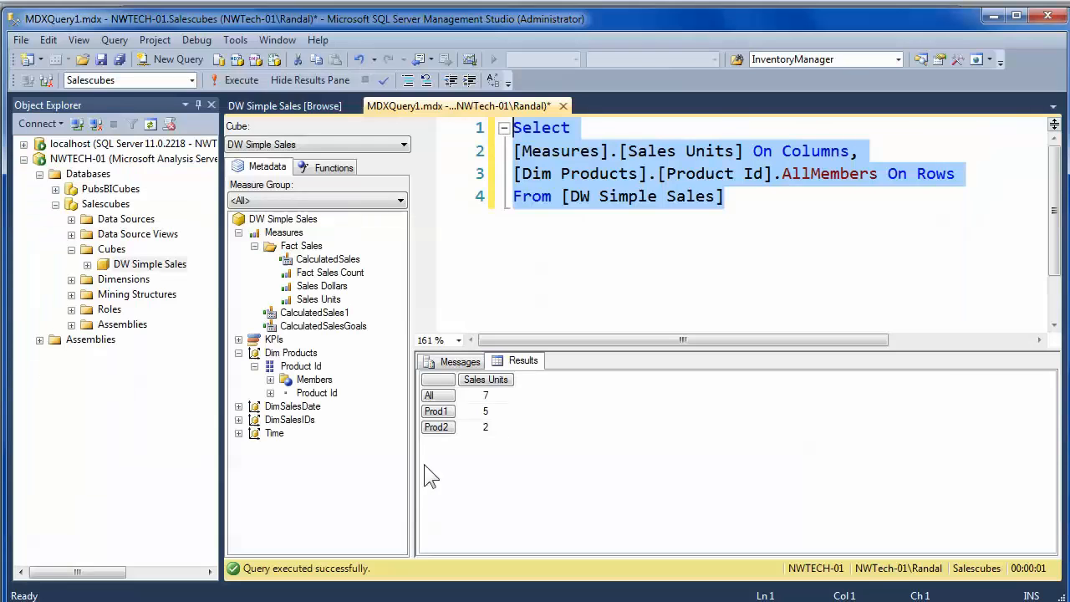
Switch to the DW Simple Sales cube browser in Management Studio and analyze the cube in Excel with data connections enabled.
{"action": "left_click", "coordinate": [328, 106]}
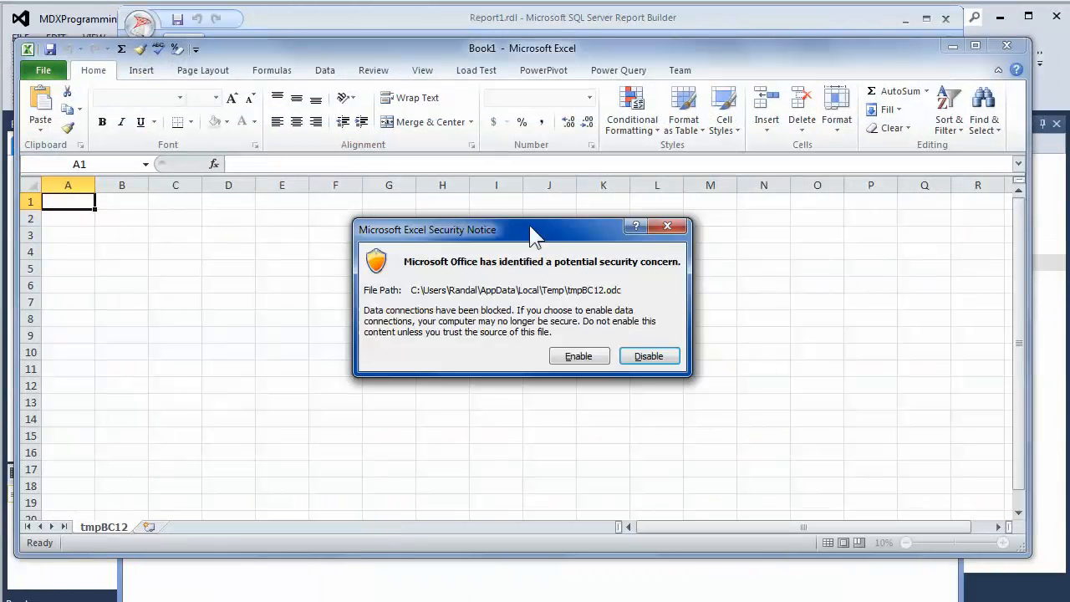
{"action": "left_click", "coordinate": [568, 357]}
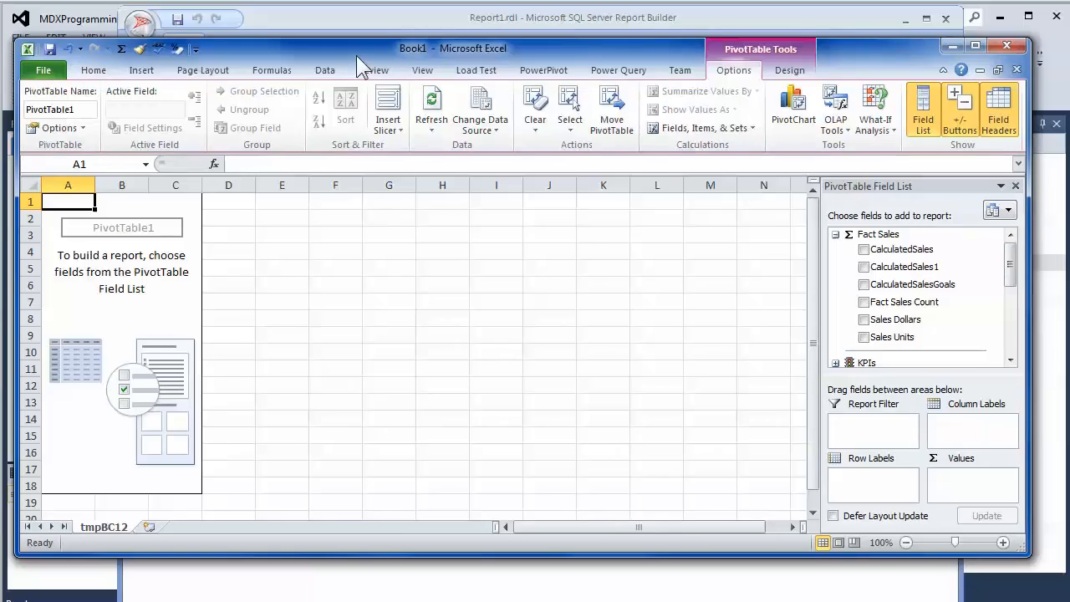
{"action": "left_click_drag", "start_coordinate": [356, 55], "coordinate": [367, 263]}
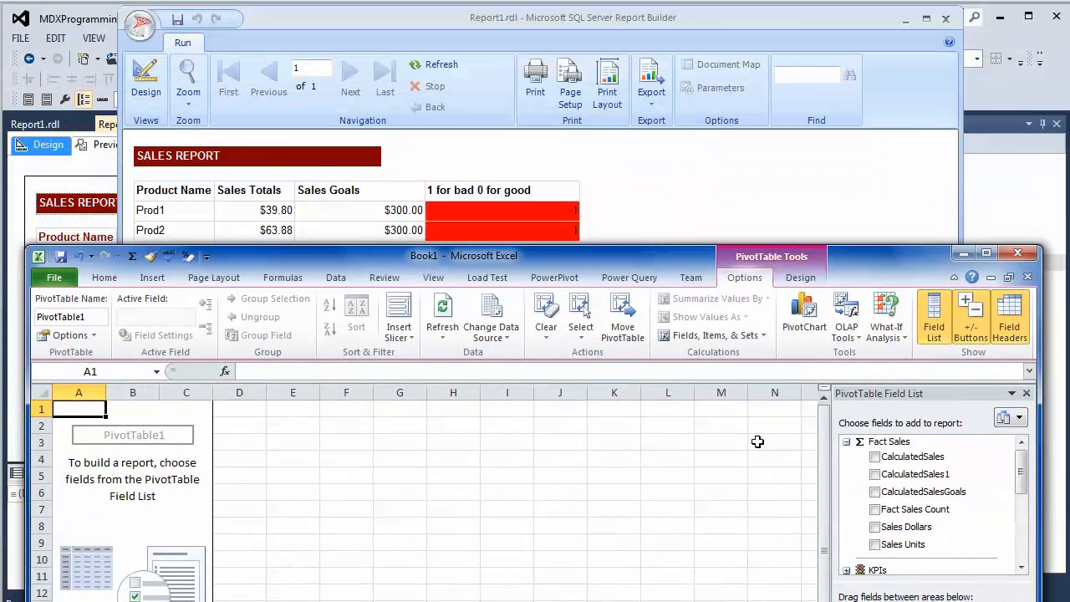
Add Sales Units as the values and Product Id from Dim Products as the row labels of the PivotTable.
{"action": "left_click", "coordinate": [875, 544]}
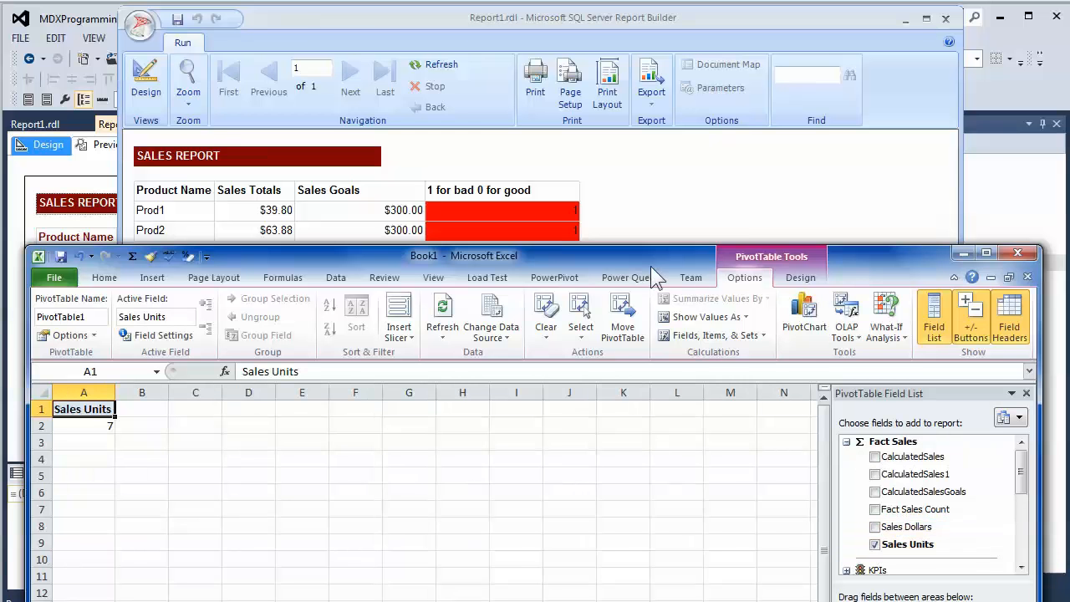
{"action": "left_click_drag", "start_coordinate": [652, 267], "coordinate": [662, 61]}
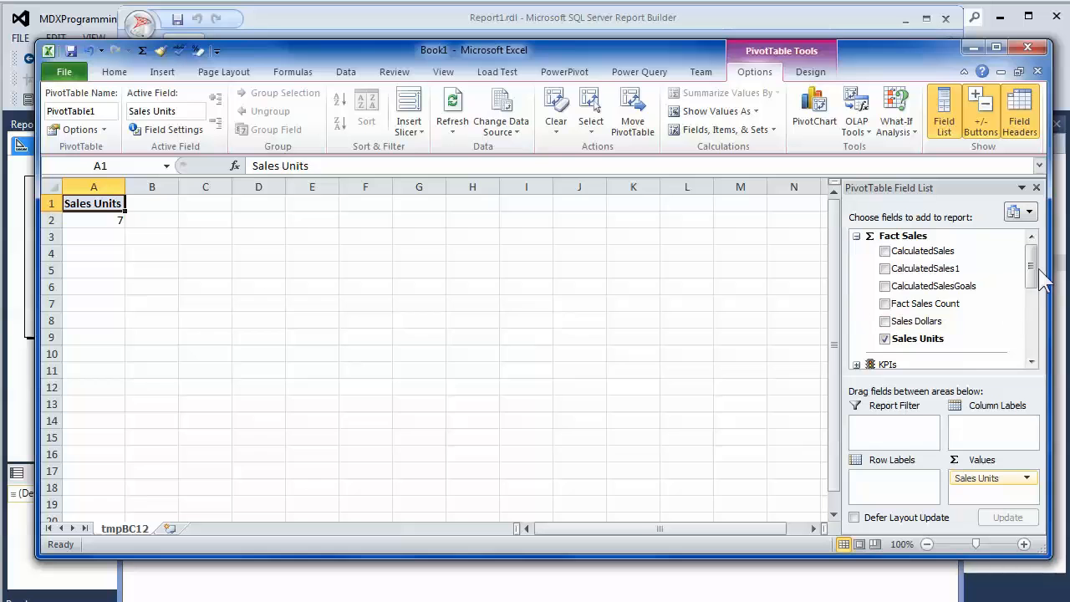
{"action": "left_click_drag", "start_coordinate": [1032, 276], "coordinate": [1033, 317]}
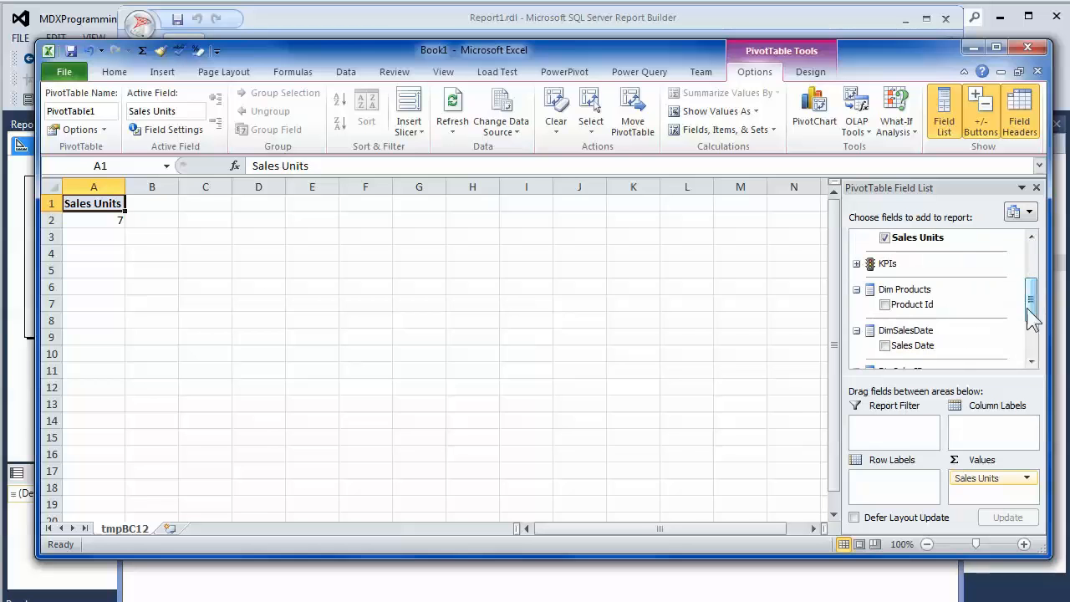
{"action": "left_click", "coordinate": [885, 305]}
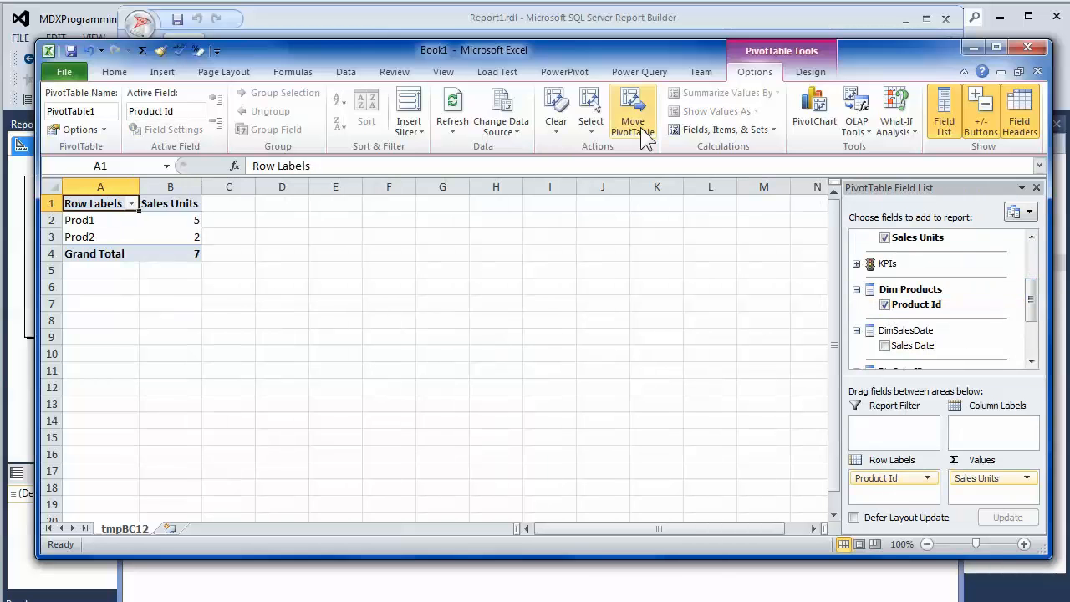
Rearrange the Excel and Report Builder windows to compare the PivotTable with the rendered sales report and the Visual Studio report design.
{"action": "left_click_drag", "start_coordinate": [562, 57], "coordinate": [689, 227]}
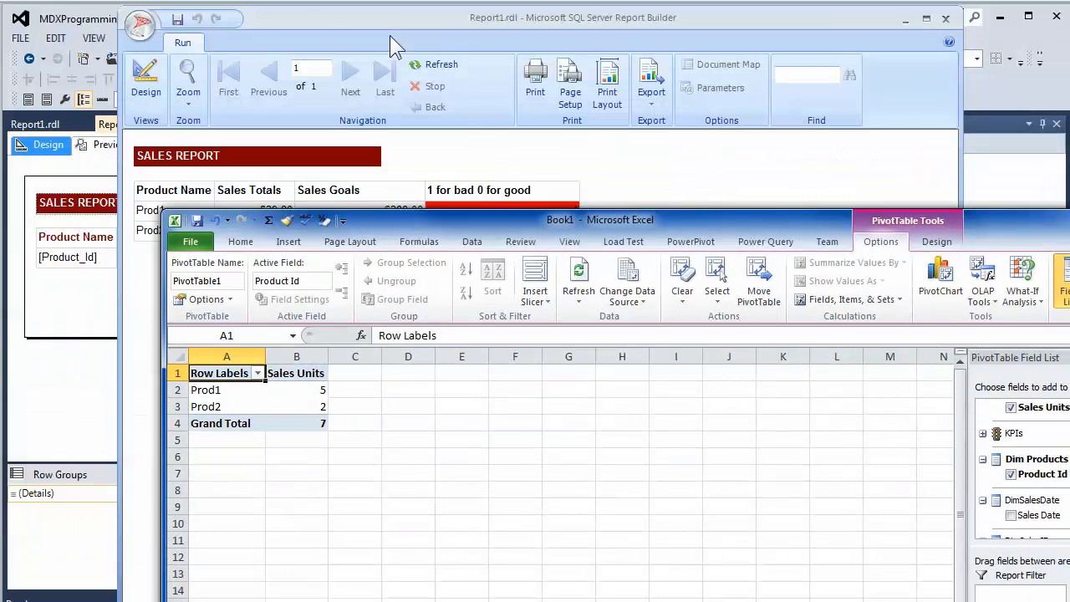
{"action": "left_click", "coordinate": [440, 22]}
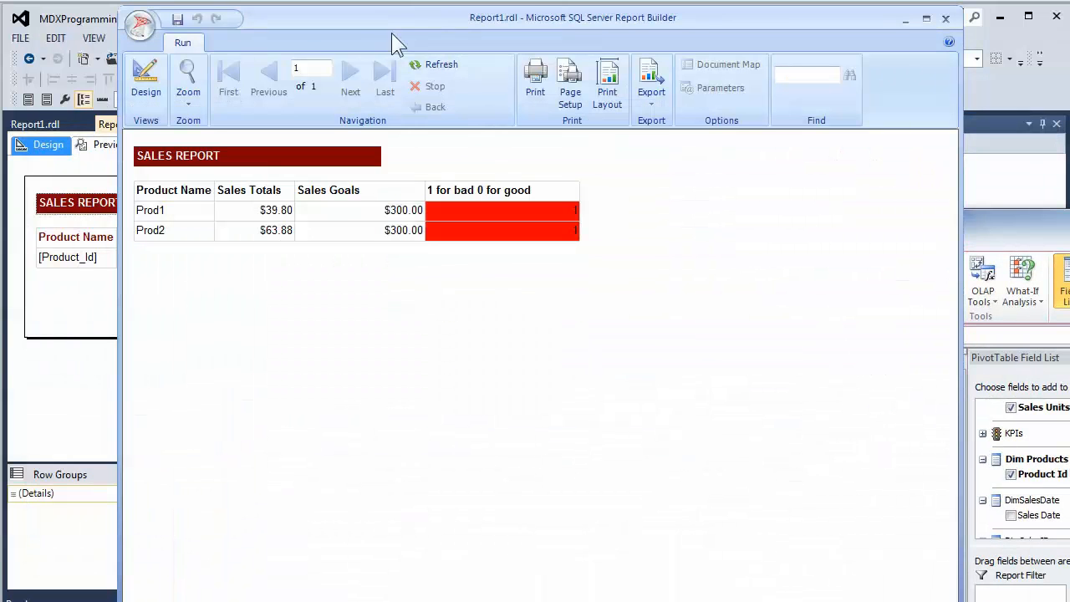
{"action": "left_click_drag", "start_coordinate": [358, 14], "coordinate": [399, 476]}
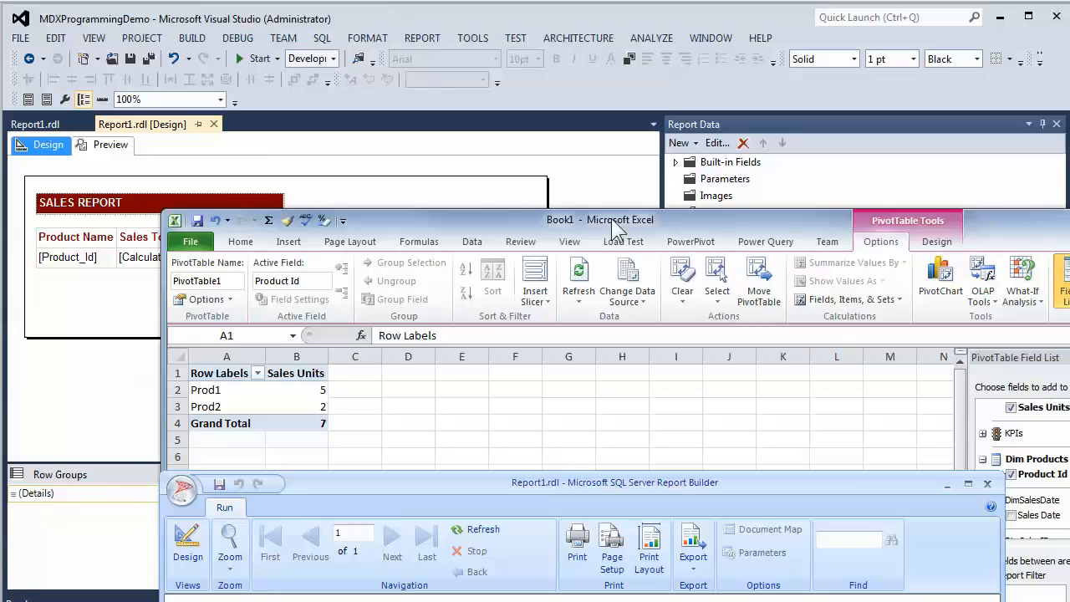
{"action": "left_click", "coordinate": [542, 218]}
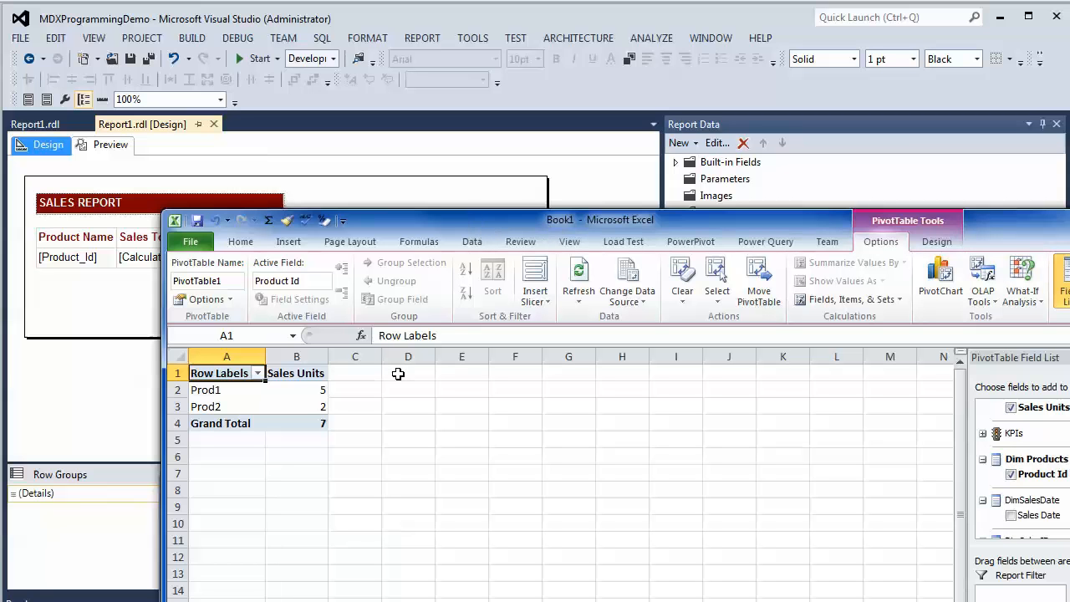
{"action": "left_click", "coordinate": [452, 599]}
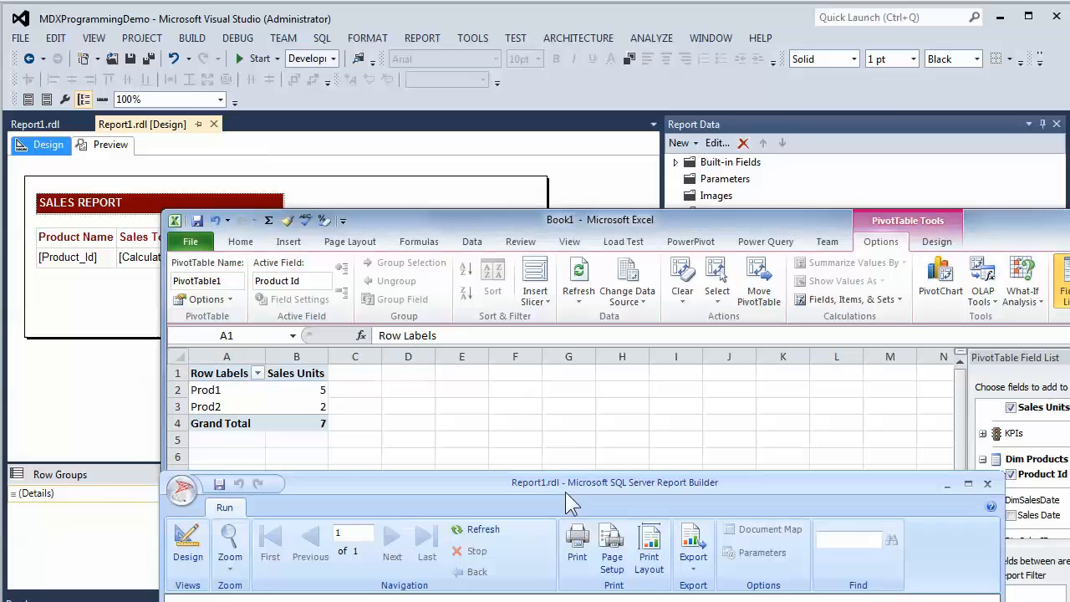
{"action": "left_click_drag", "start_coordinate": [560, 482], "coordinate": [460, 98]}
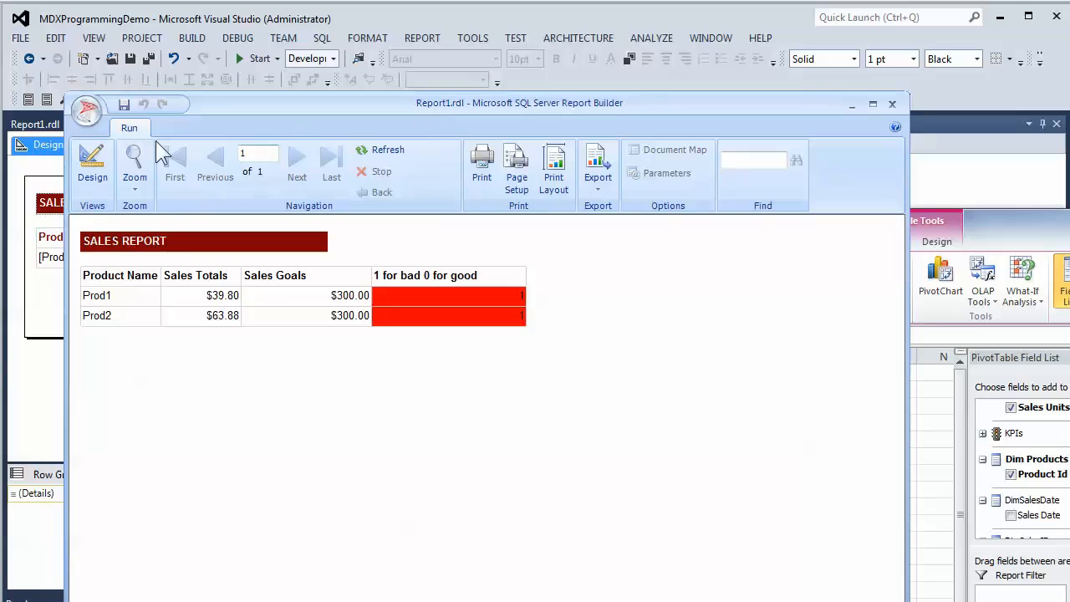
Return the sales report to design view, compare it with the Excel workbook, and view Report Builder's save and publish options.
{"action": "left_click", "coordinate": [92, 163]}
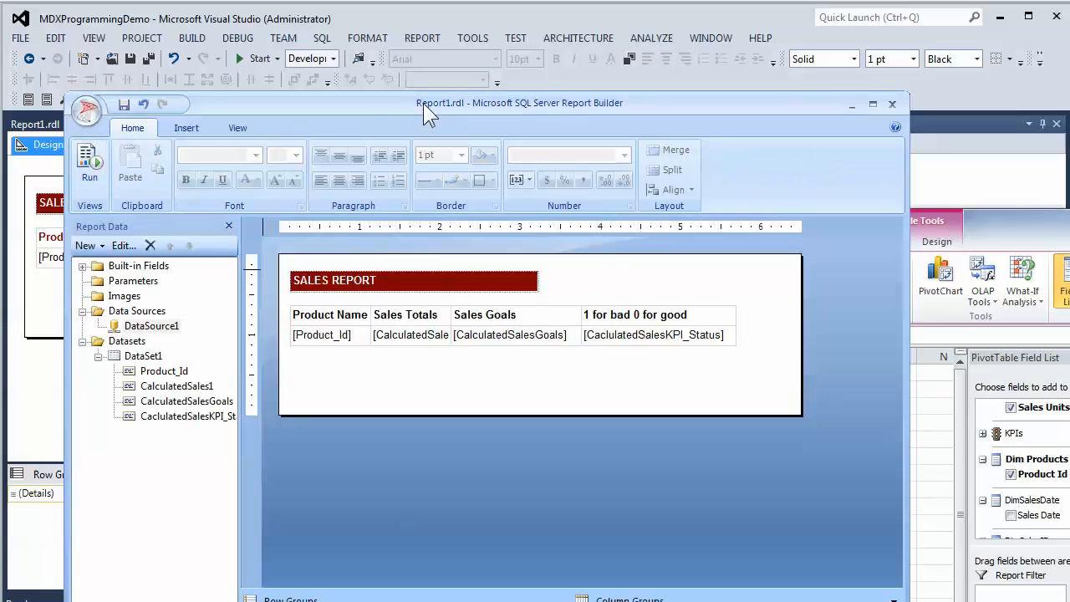
{"action": "left_click", "coordinate": [982, 231]}
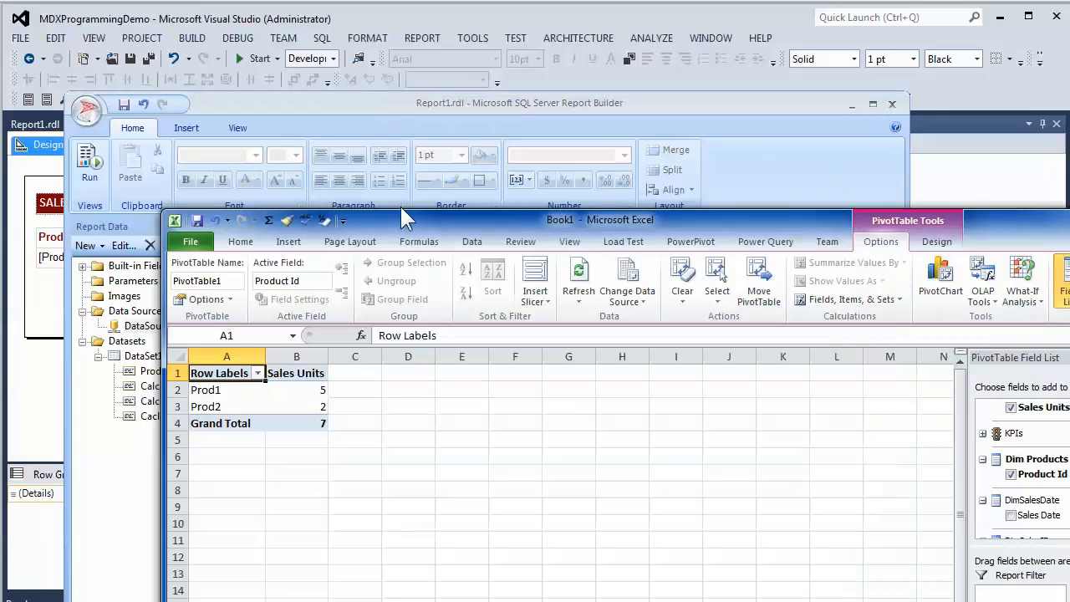
{"action": "left_click", "coordinate": [382, 103]}
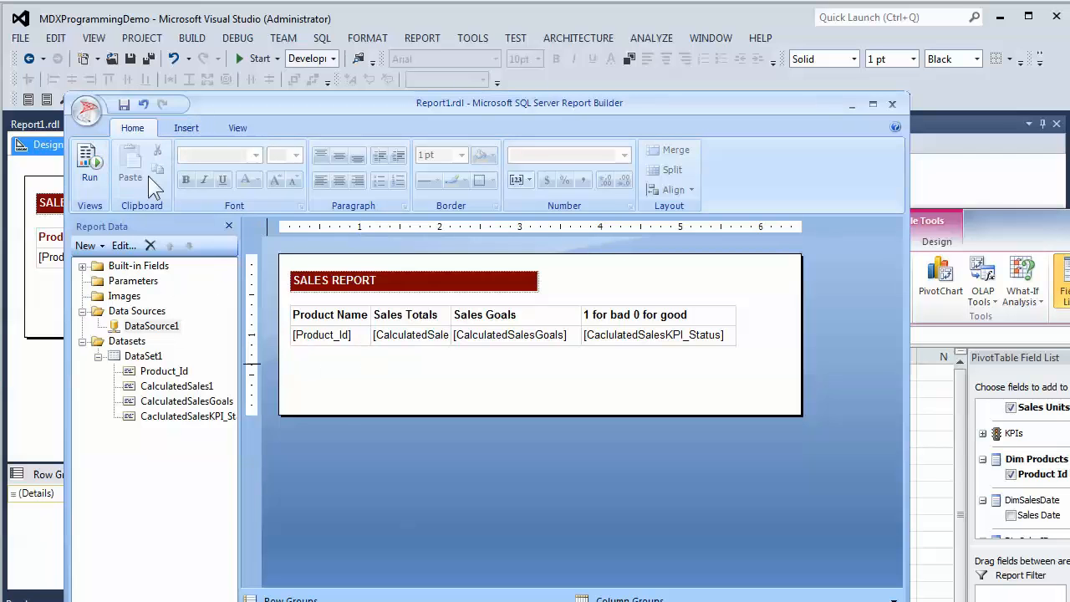
{"action": "left_click", "coordinate": [83, 109]}
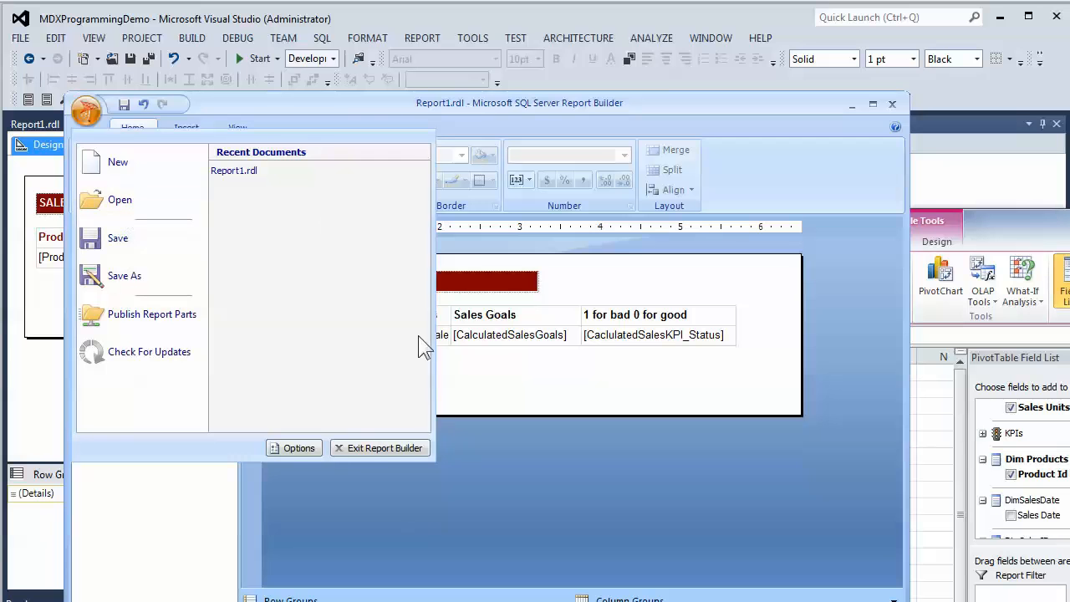
{"action": "left_click", "coordinate": [606, 451]}
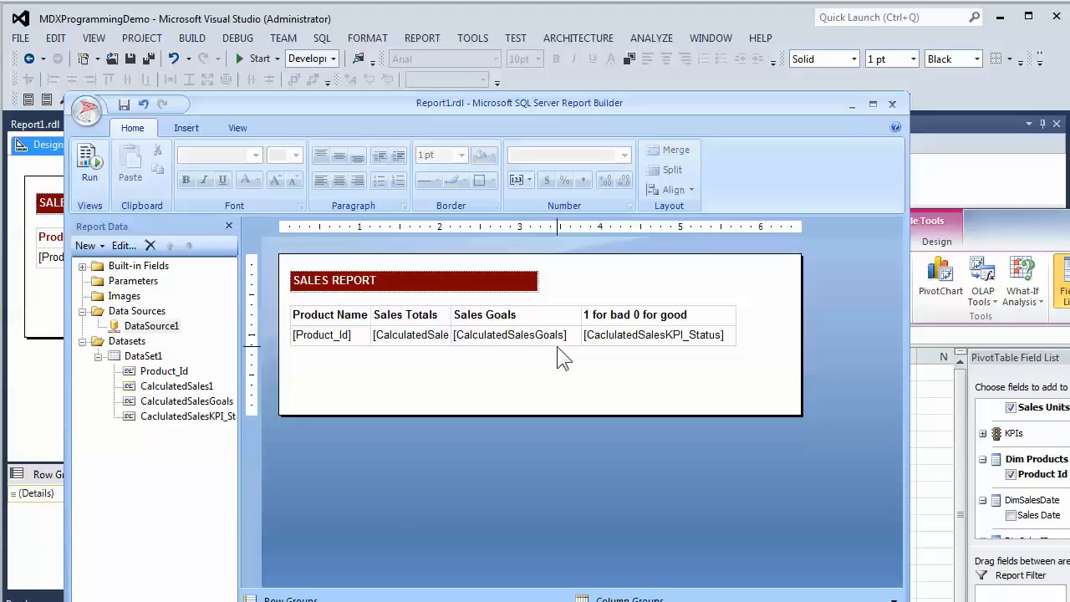
Examine the MDX query of DataSet1 in its dataset properties and in the Query Designer without changing it.
{"action": "double_click", "coordinate": [166, 358]}
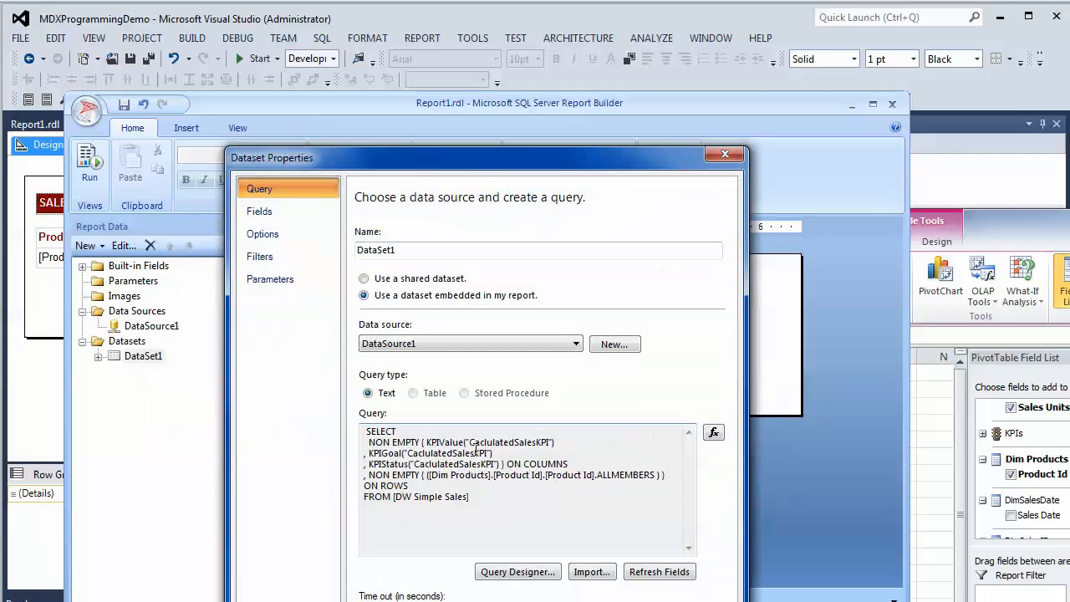
{"action": "left_click_drag", "start_coordinate": [538, 152], "coordinate": [547, 48]}
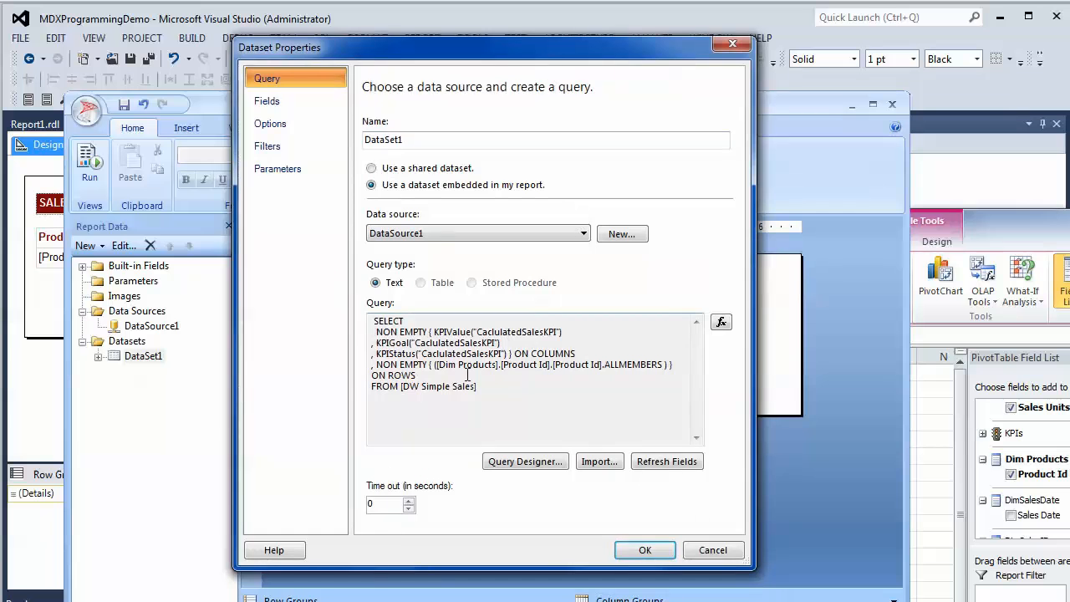
{"action": "left_click", "coordinate": [548, 465]}
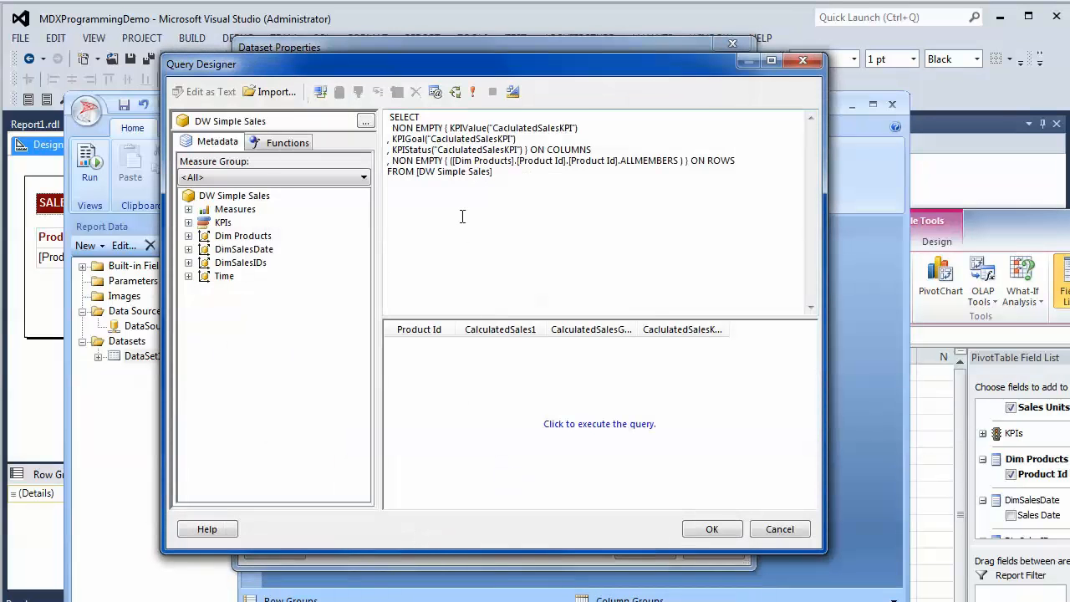
{"action": "left_click", "coordinate": [788, 531]}
{"action": "left_click", "coordinate": [645, 550]}
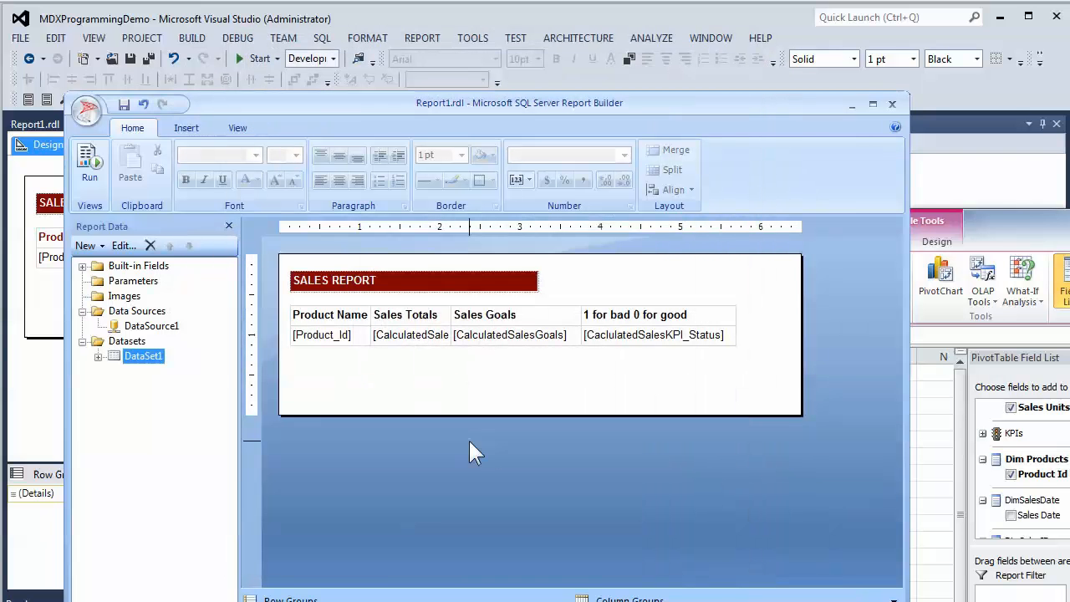